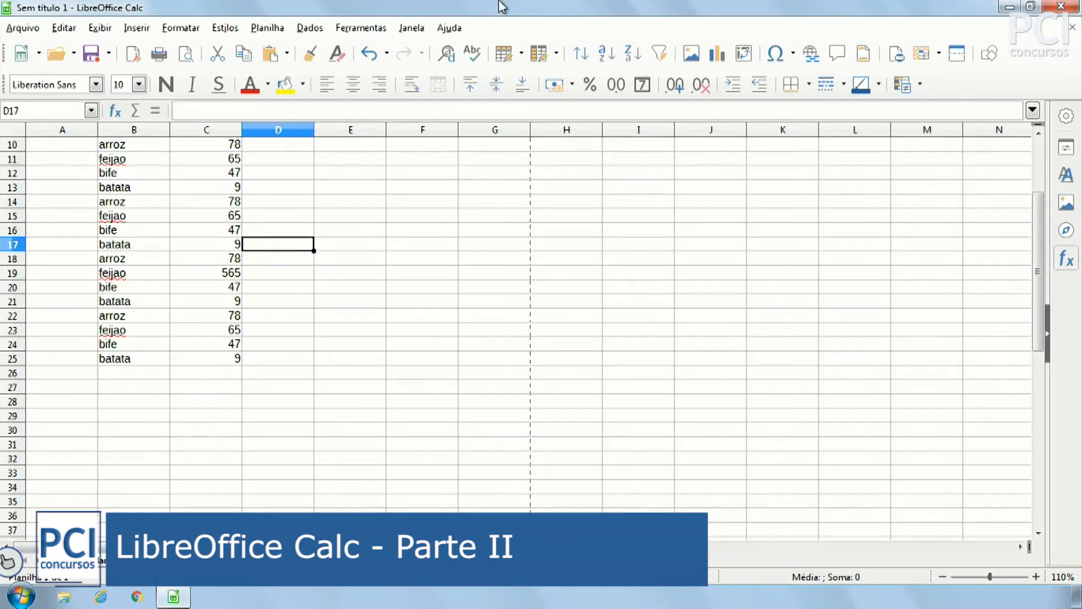
{"action": "left_click", "coordinate": [451, 287]}
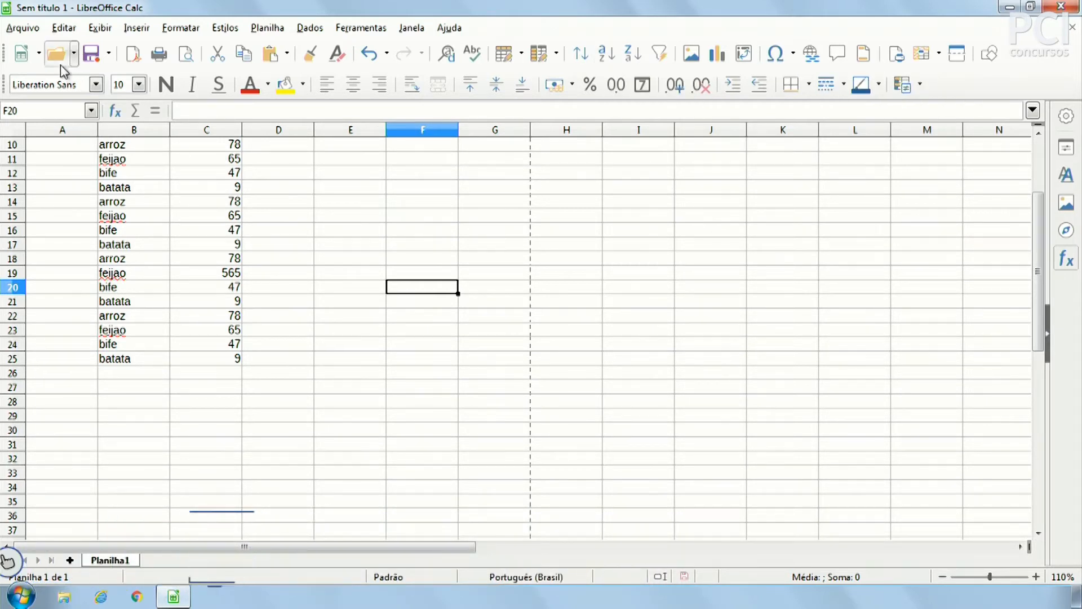
{"action": "left_click", "coordinate": [28, 34]}
{"action": "left_click", "coordinate": [28, 34]}
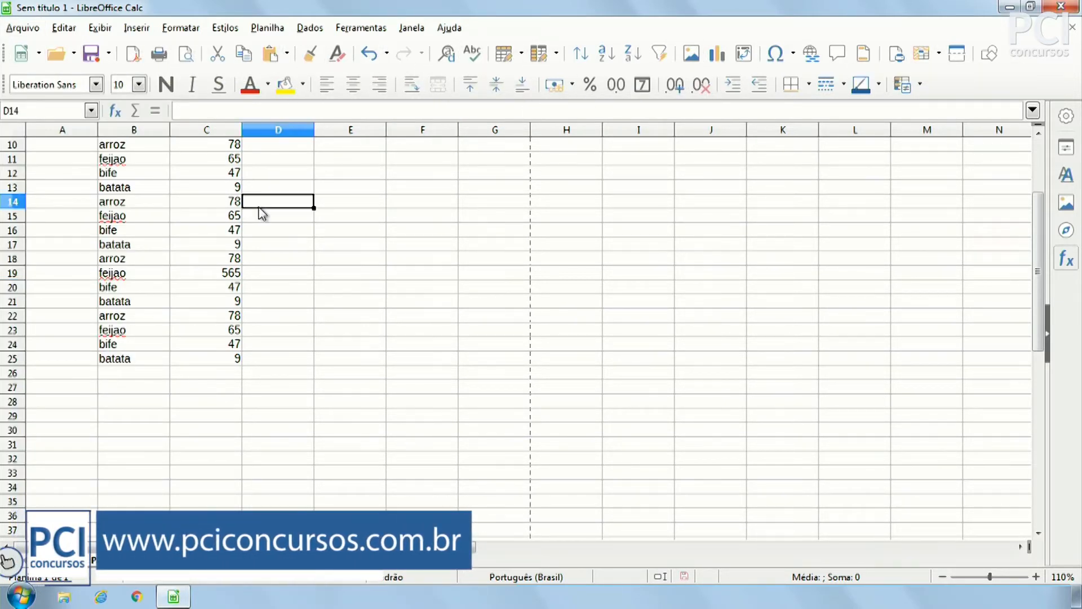
{"action": "left_click_drag", "start_coordinate": [79, 146], "coordinate": [496, 488]}
{"action": "left_click", "coordinate": [483, 472]}
{"action": "left_click_drag", "start_coordinate": [448, 443], "coordinate": [28, 136]}
{"action": "left_click", "coordinate": [334, 278]}
{"action": "scroll", "coordinate": [334, 279], "scroll_direction": "up", "scroll_amount": 3}
{"action": "left_click", "coordinate": [333, 278]}
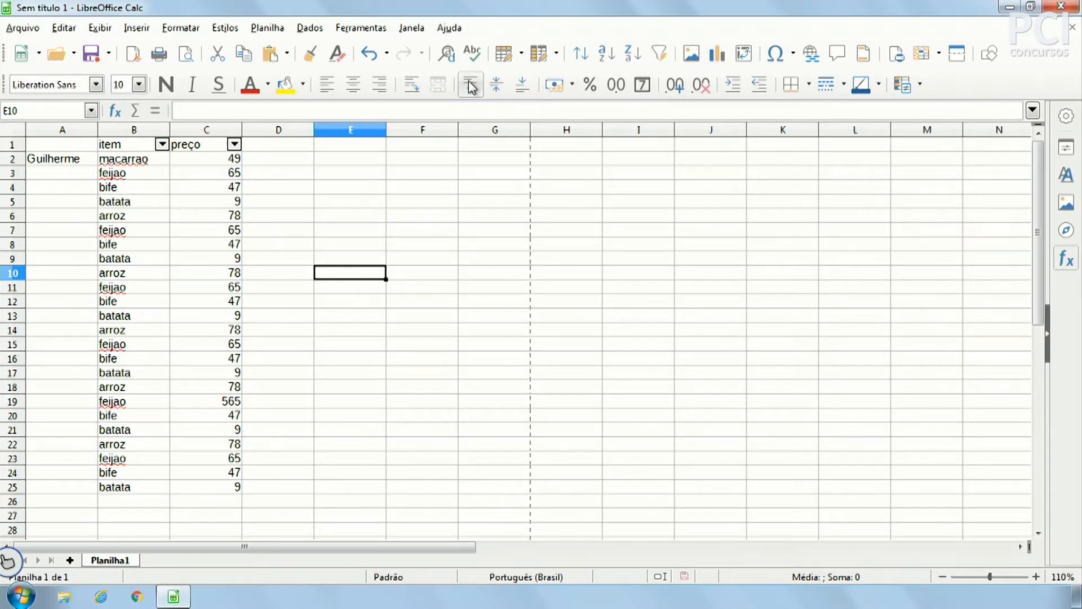
Step: Examine the available font names and font sizes for cell B2 (macarrao)
{"action": "left_click", "coordinate": [109, 156]}
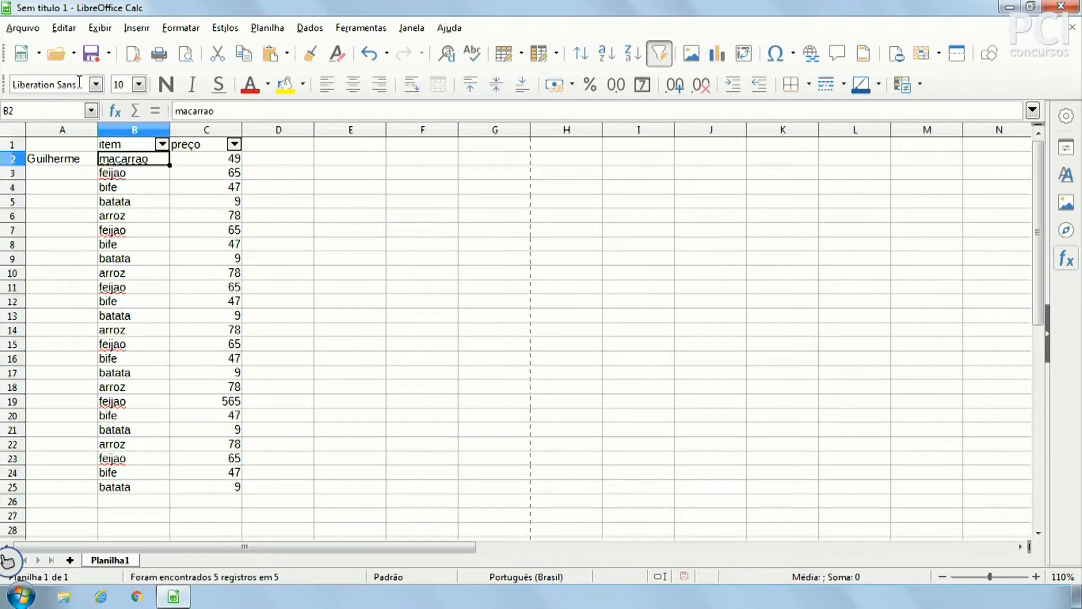
{"action": "left_click", "coordinate": [41, 83]}
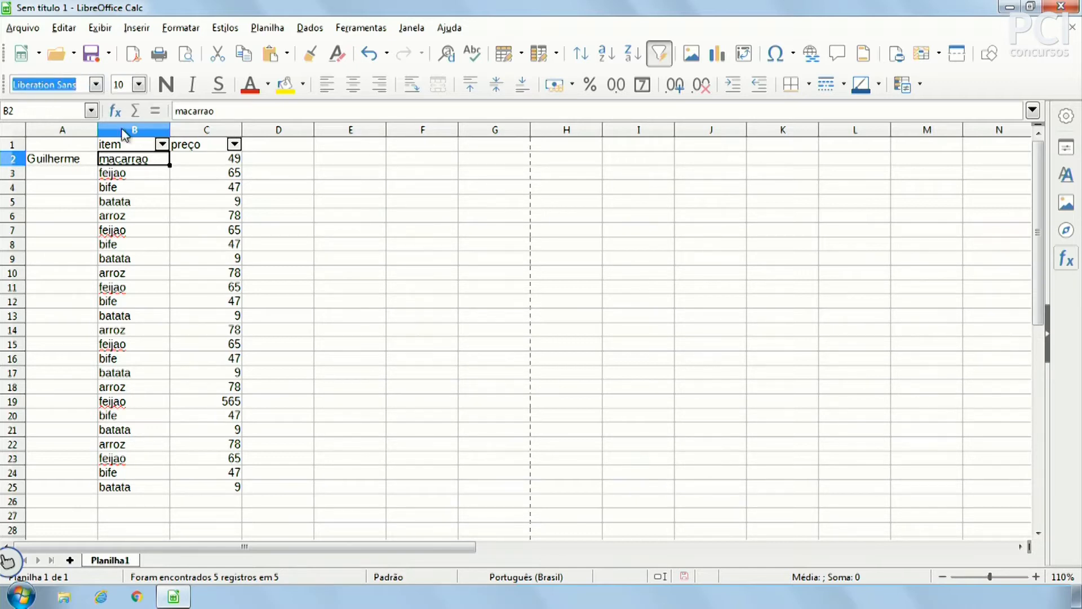
{"action": "left_click", "coordinate": [97, 85]}
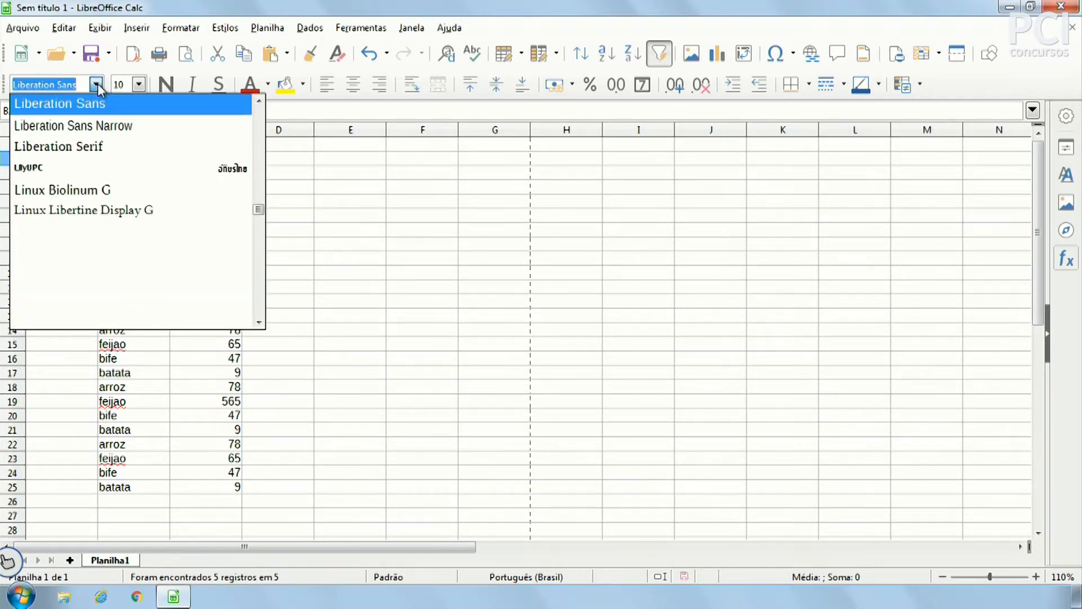
{"action": "left_click", "coordinate": [97, 84]}
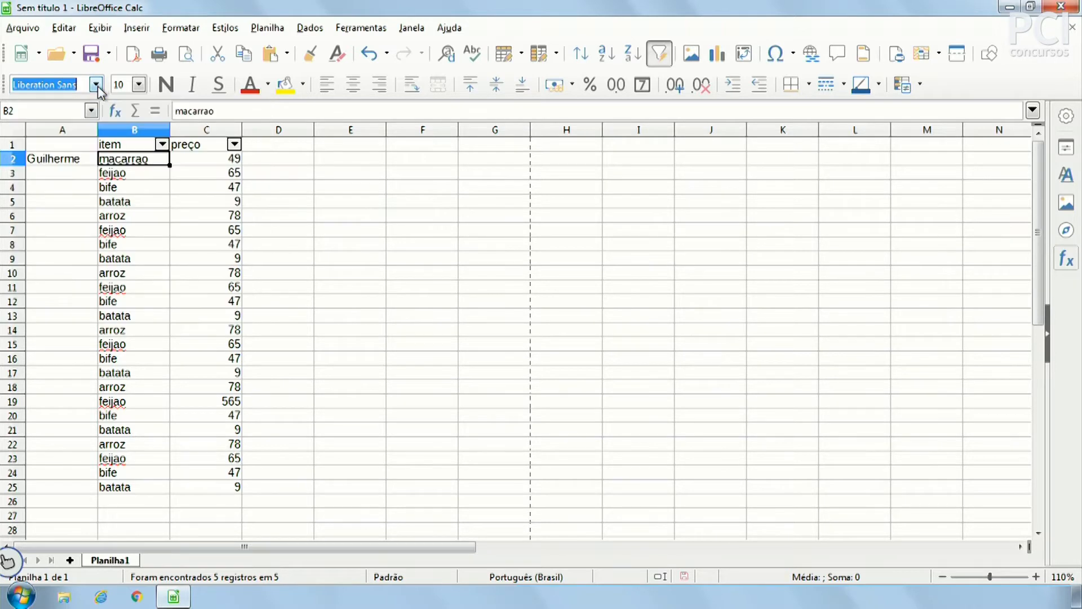
{"action": "left_click", "coordinate": [152, 190]}
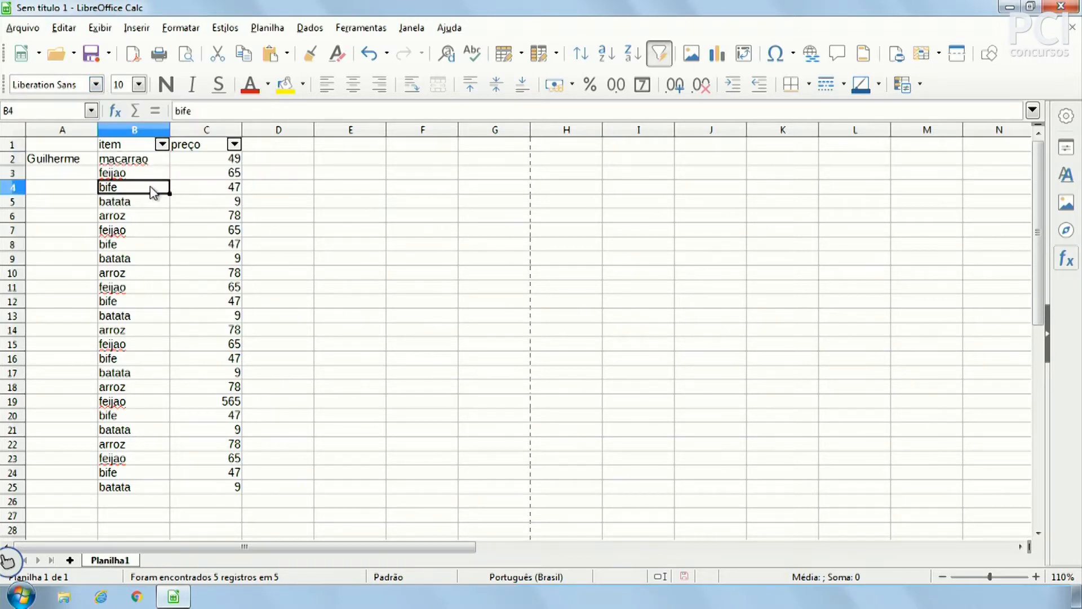
{"action": "left_click", "coordinate": [162, 160]}
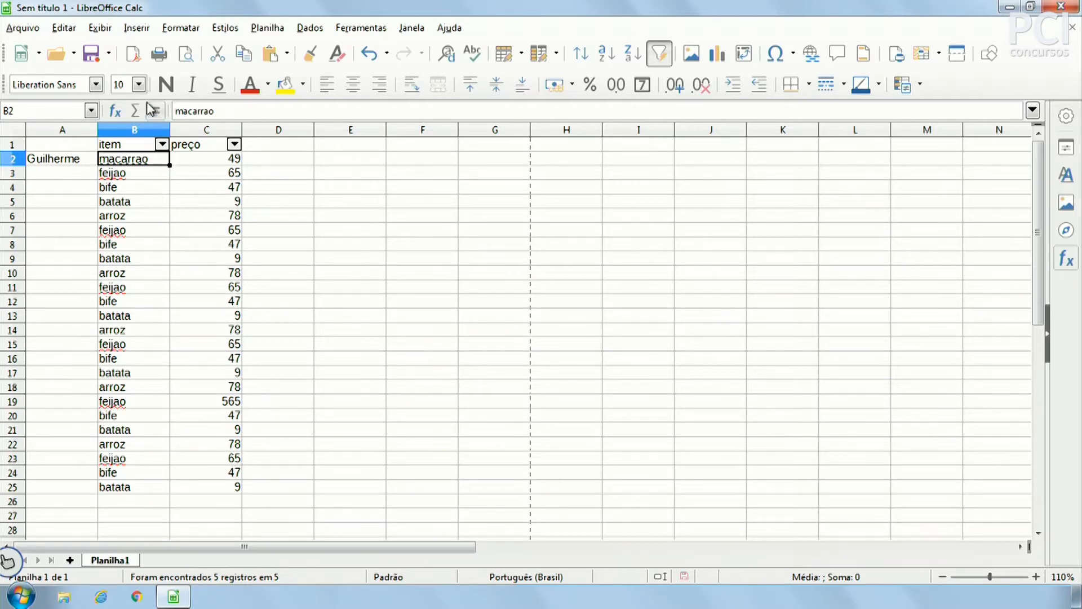
{"action": "left_click", "coordinate": [138, 85]}
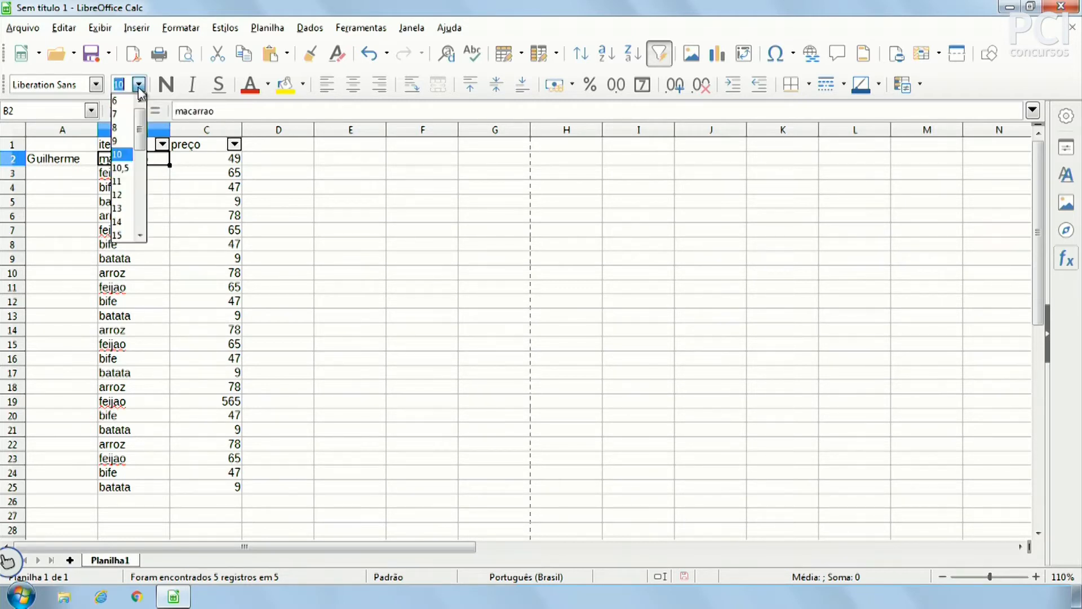
{"action": "left_click", "coordinate": [139, 87]}
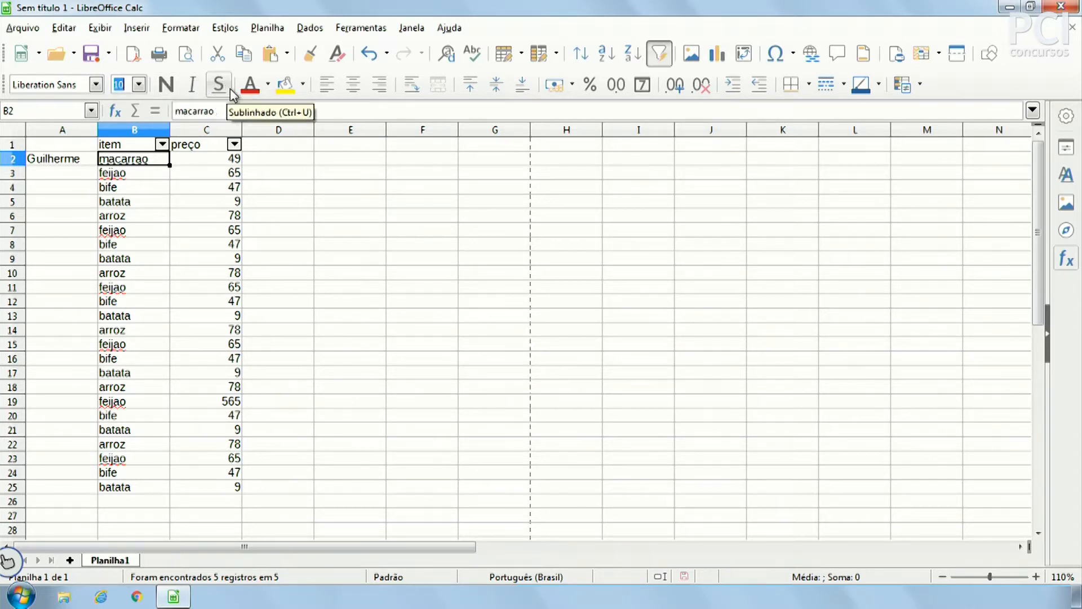
Step: Try red as the font colour of cell B2, check the available colour palettes, and set the text to black
{"action": "left_click", "coordinate": [252, 85]}
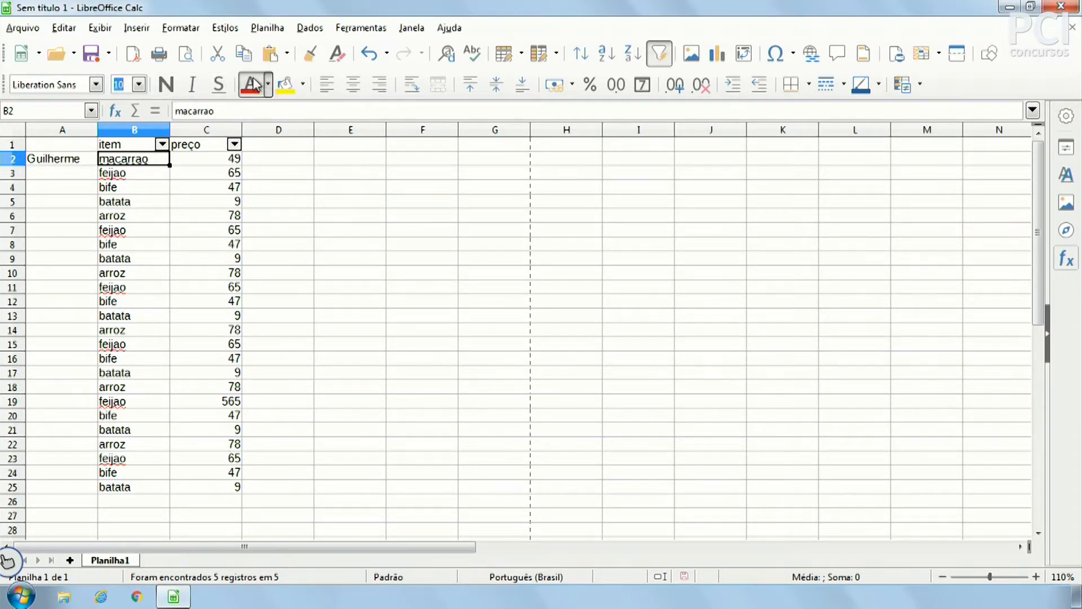
{"action": "left_click", "coordinate": [268, 85]}
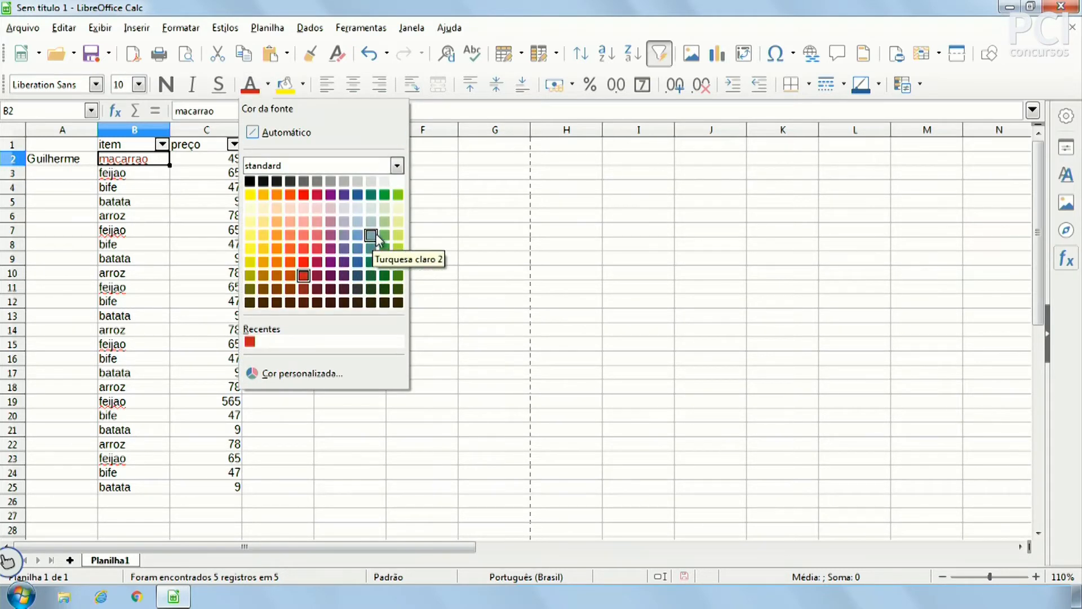
{"action": "left_click", "coordinate": [397, 166]}
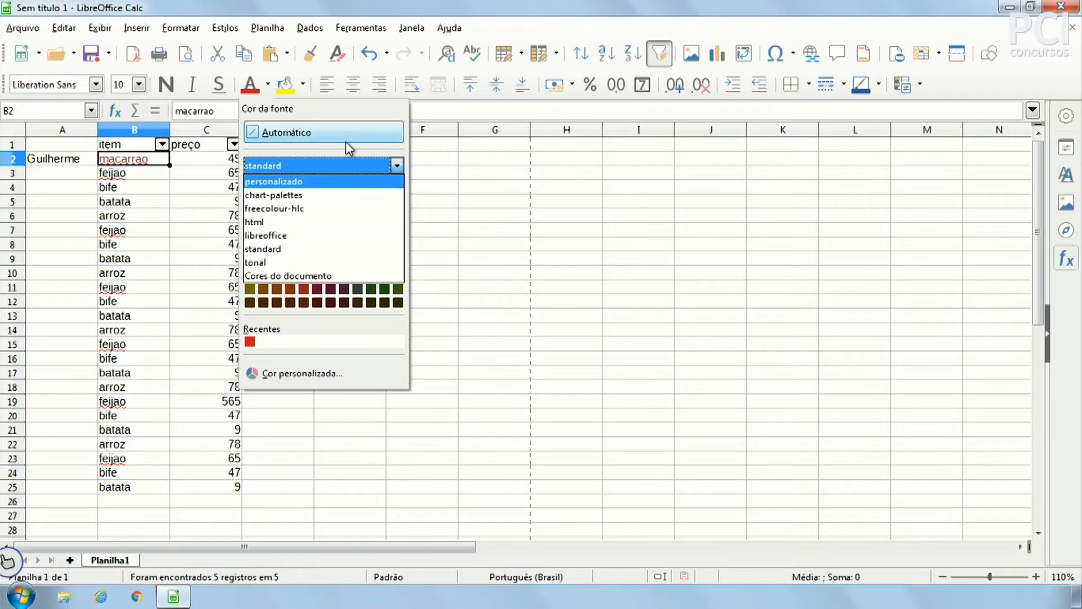
{"action": "left_click", "coordinate": [324, 160]}
{"action": "left_click", "coordinate": [325, 160]}
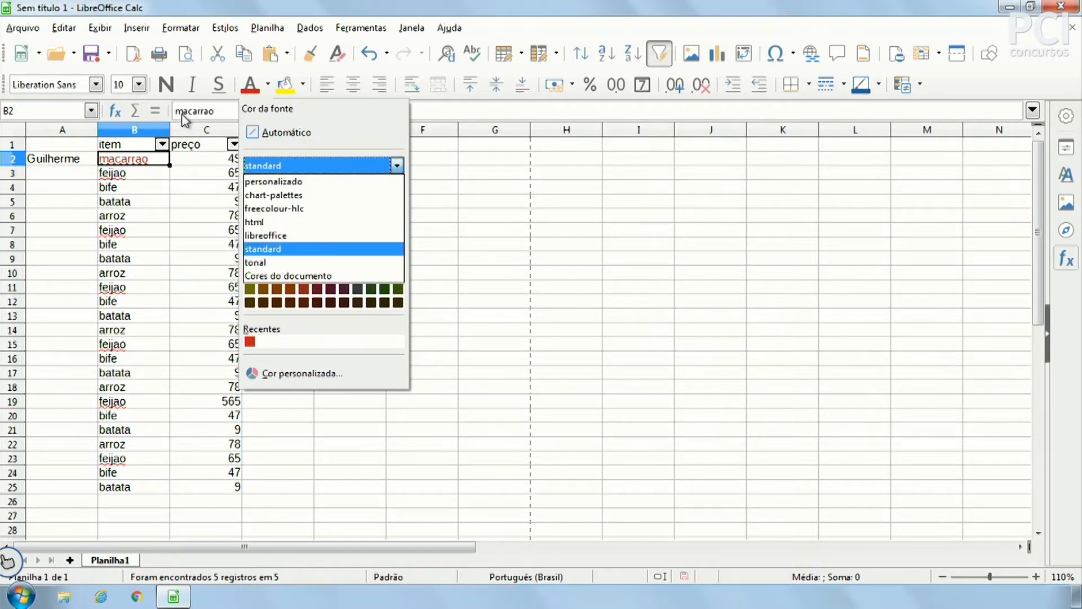
{"action": "left_click", "coordinate": [268, 165]}
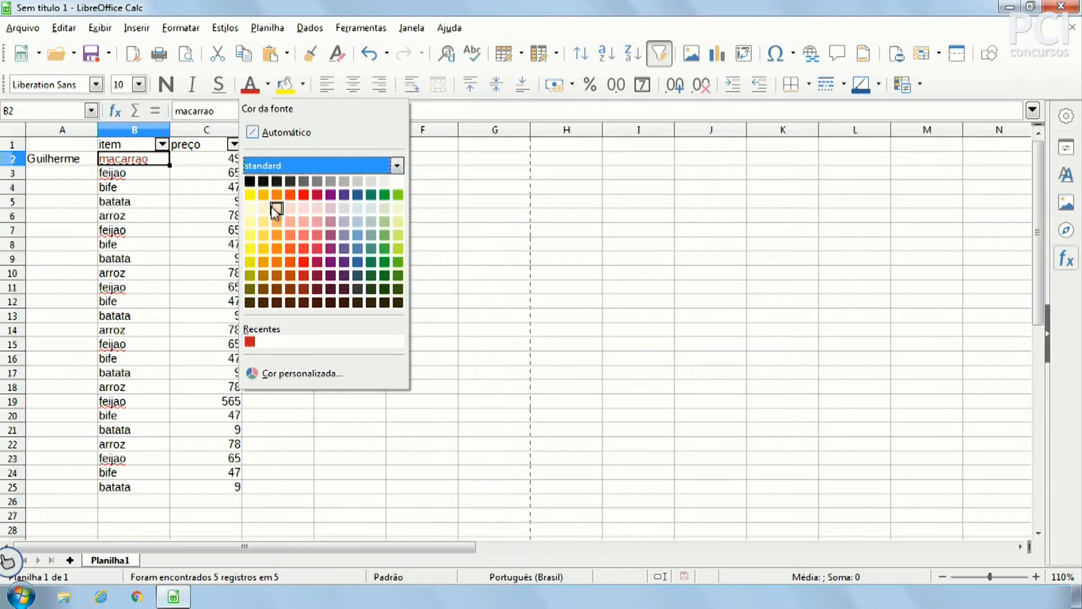
{"action": "left_click", "coordinate": [249, 181]}
Step: Fill the price cell C5 of the first batata row with a yellow background
{"action": "left_click", "coordinate": [209, 201]}
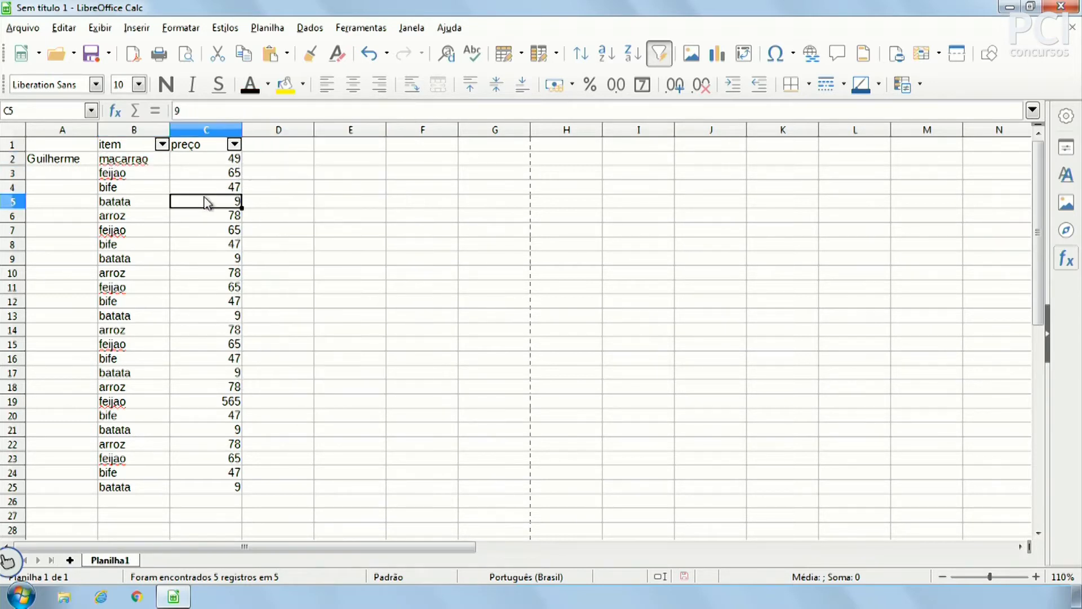
{"action": "left_click", "coordinate": [285, 86]}
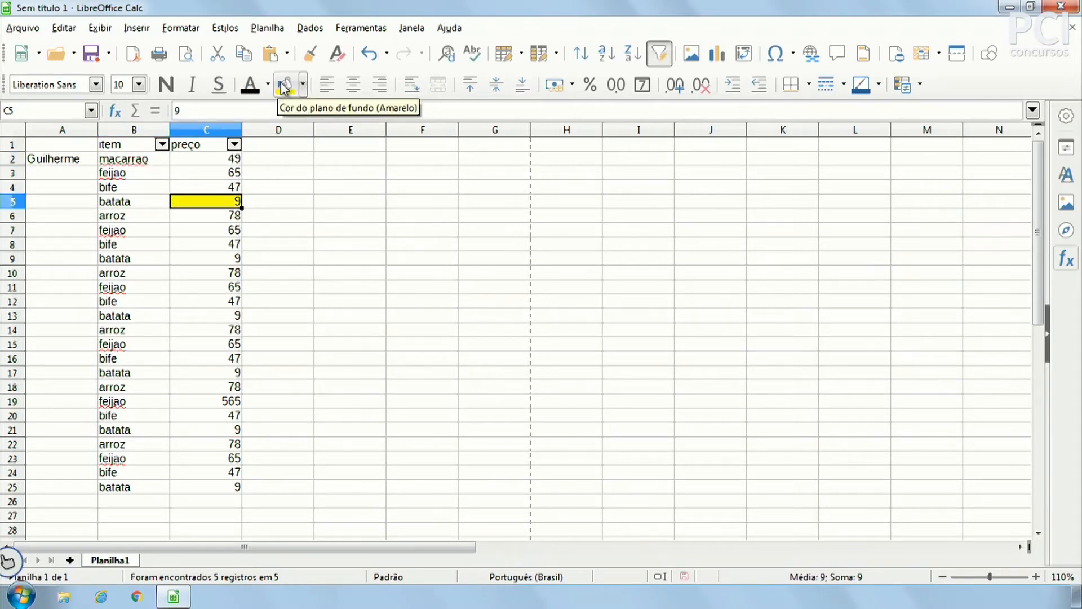
{"action": "left_click", "coordinate": [208, 231]}
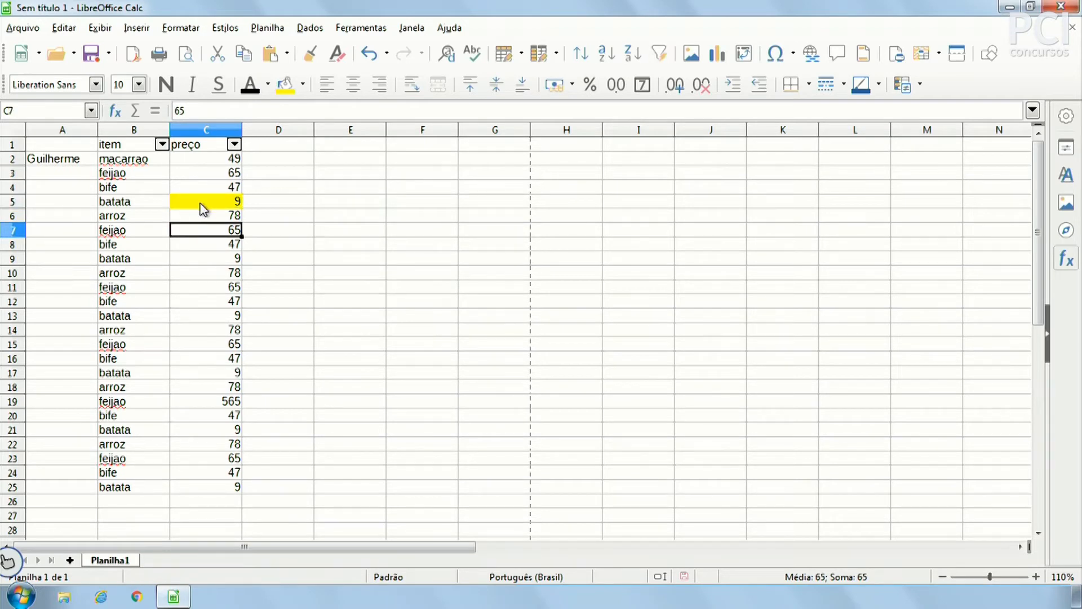
{"action": "left_click", "coordinate": [204, 210]}
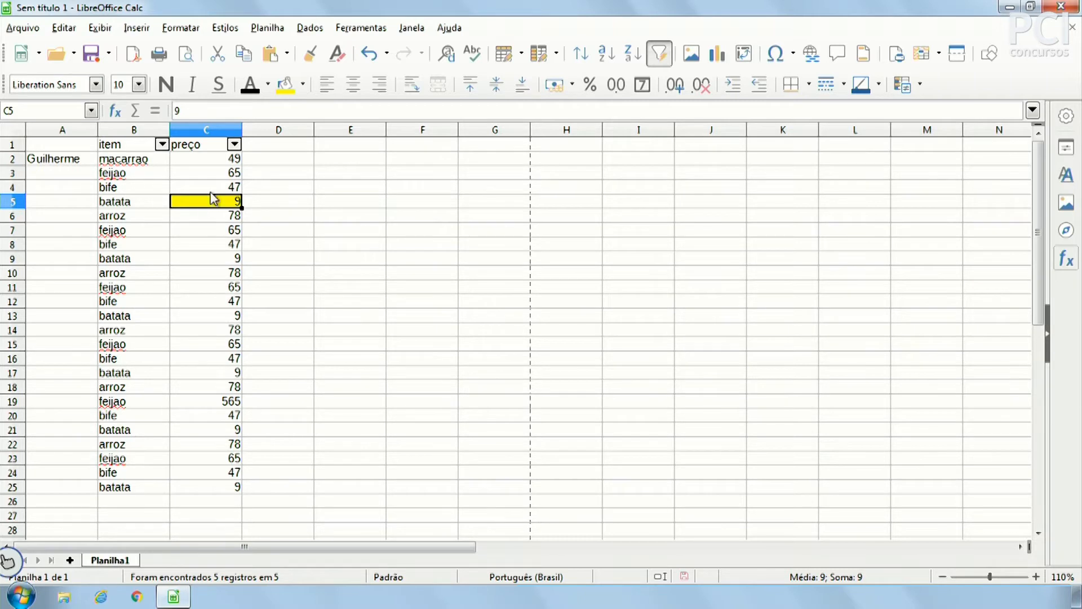
Step: Change the background of cell C5 to white, and undo the background fills applied to it
{"action": "left_click", "coordinate": [303, 86]}
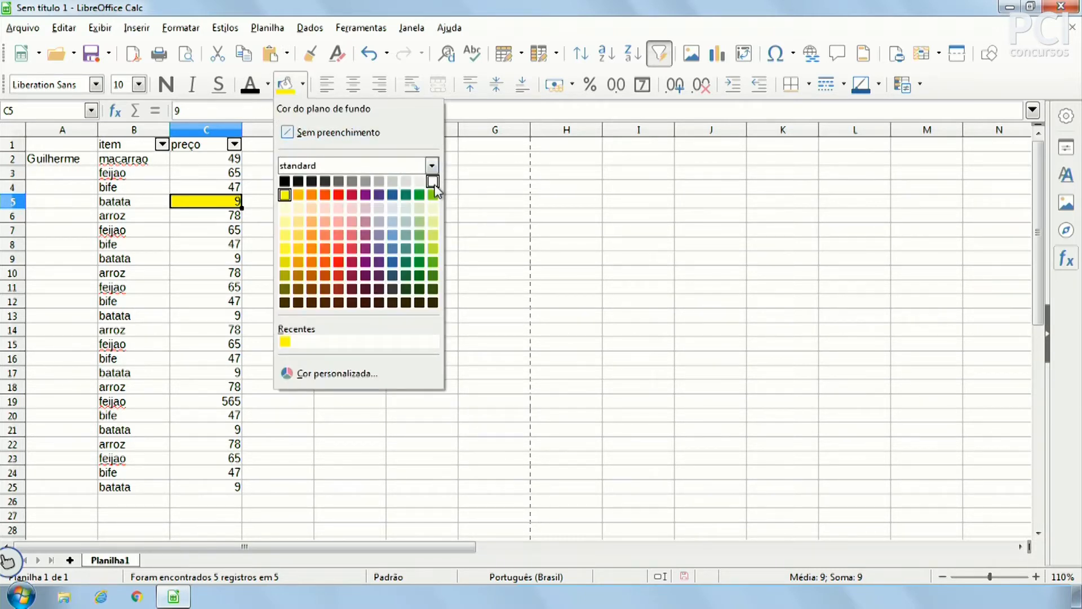
{"action": "left_click", "coordinate": [434, 186]}
{"action": "left_click", "coordinate": [367, 234]}
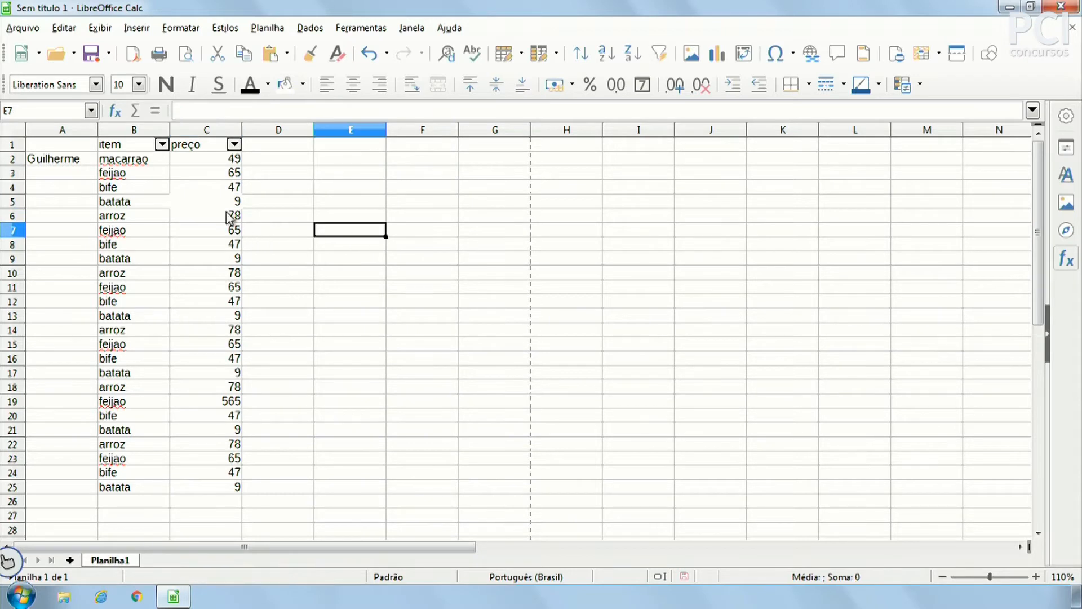
{"action": "left_click", "coordinate": [356, 248]}
{"action": "key", "text": "ctrl+z"}
{"action": "left_click", "coordinate": [306, 205]}
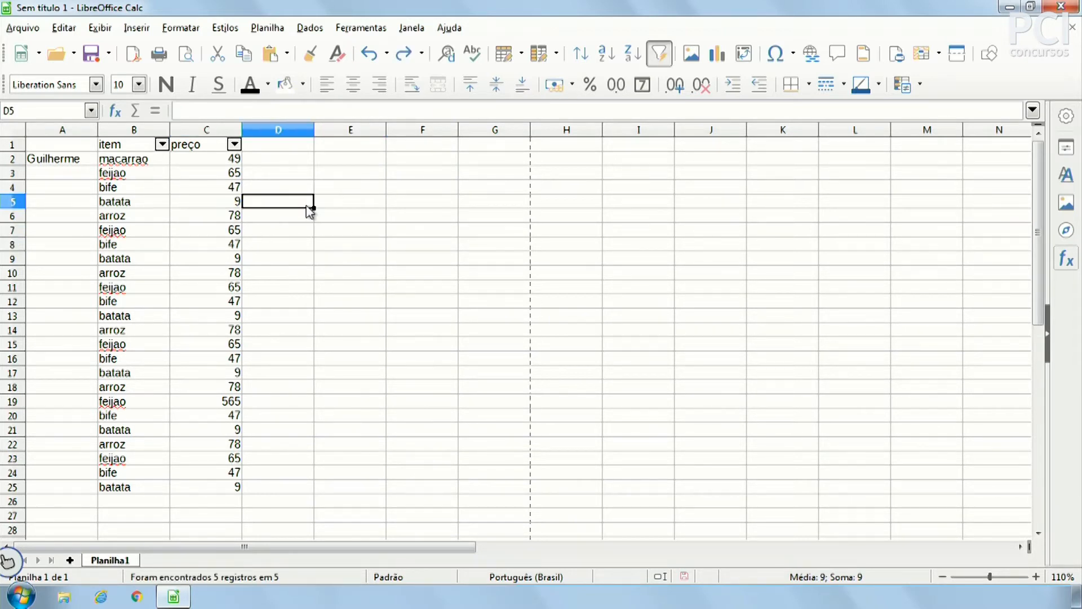
Step: Centre the contents of the whole item and preço columns (B and C) horizontally
{"action": "left_click", "coordinate": [123, 160]}
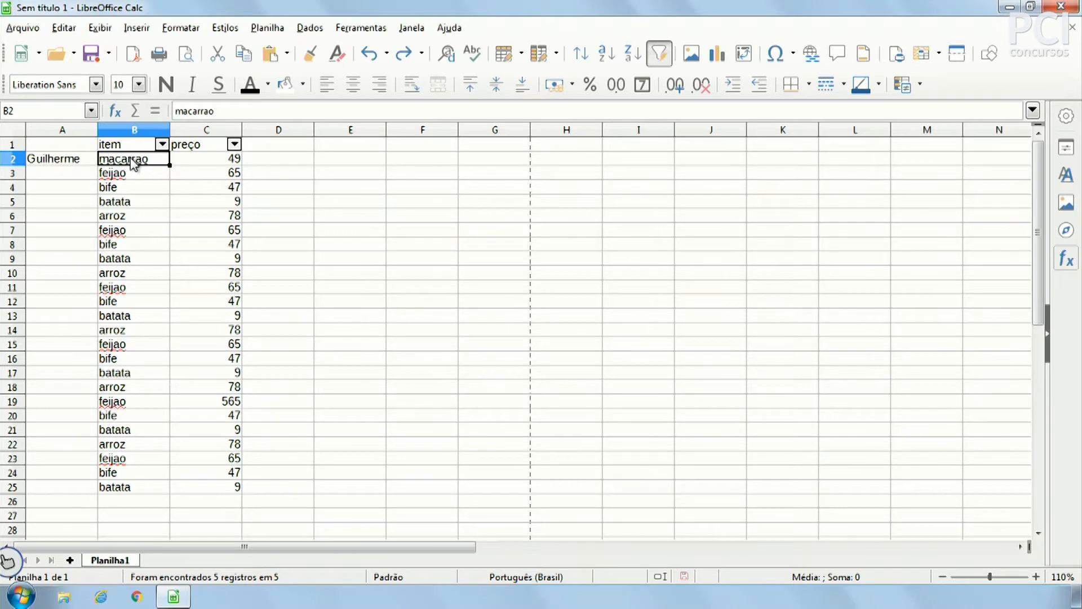
{"action": "left_click", "coordinate": [136, 131]}
{"action": "left_click", "coordinate": [134, 174]}
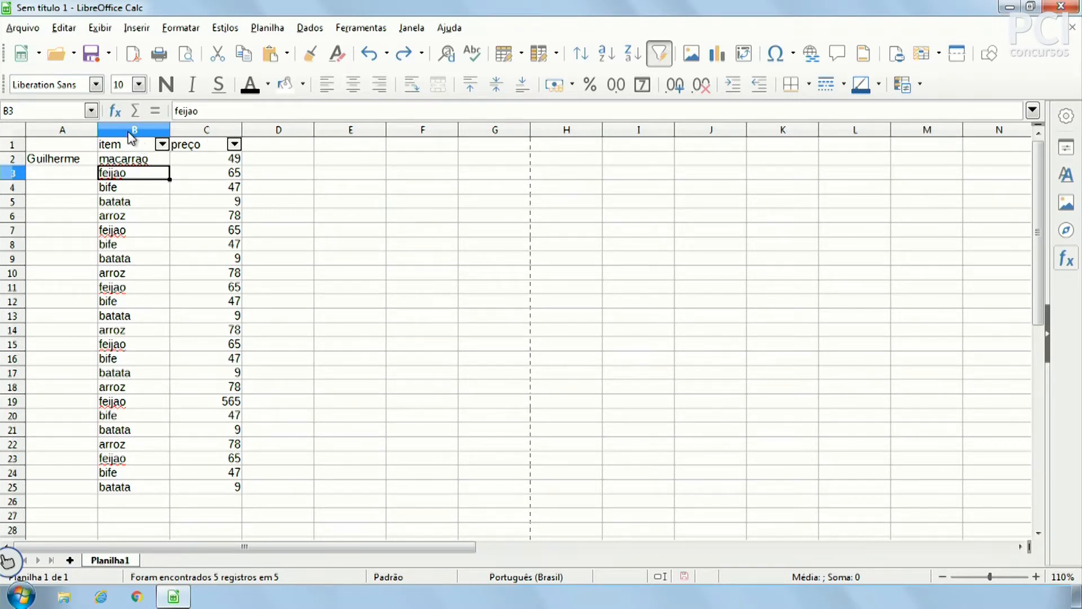
{"action": "left_click_drag", "start_coordinate": [129, 135], "coordinate": [192, 133]}
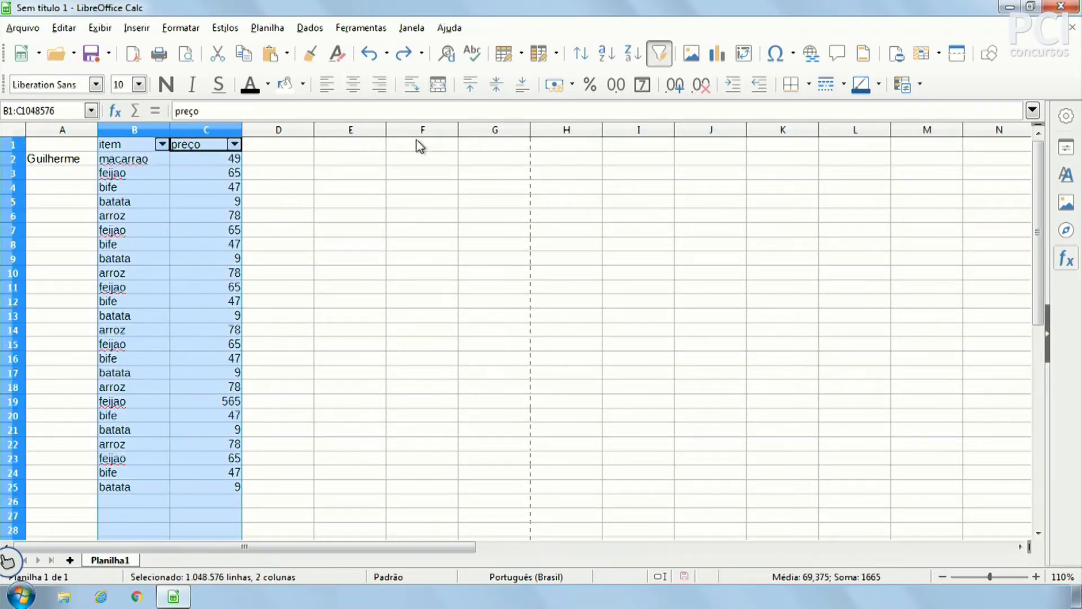
{"action": "left_click", "coordinate": [354, 85]}
{"action": "left_click", "coordinate": [372, 246]}
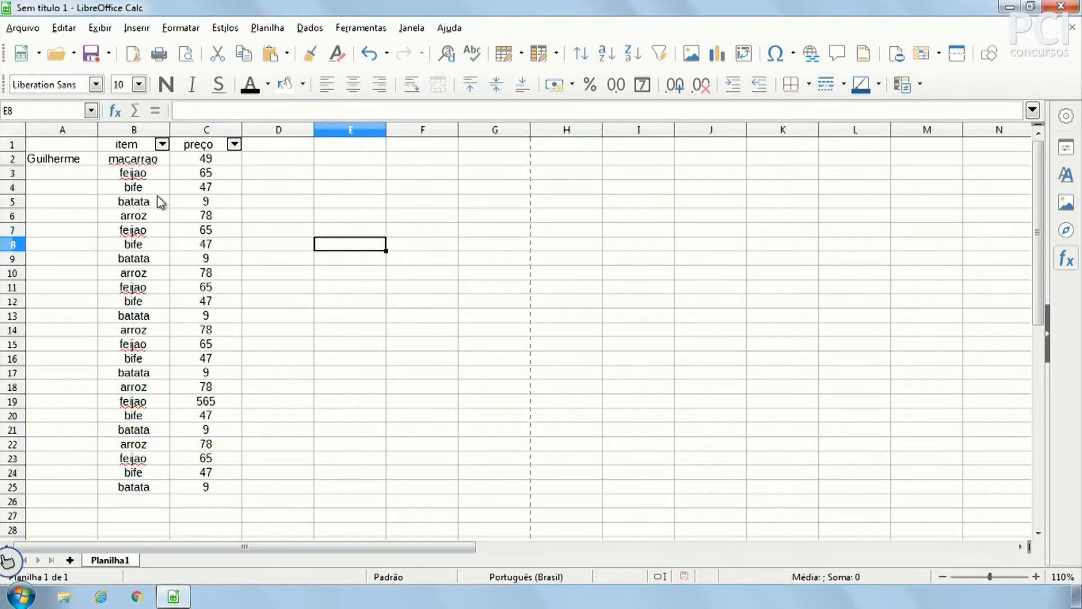
Step: Undo the horizontal centring of columns B and C
{"action": "left_click_drag", "start_coordinate": [150, 135], "coordinate": [185, 128]}
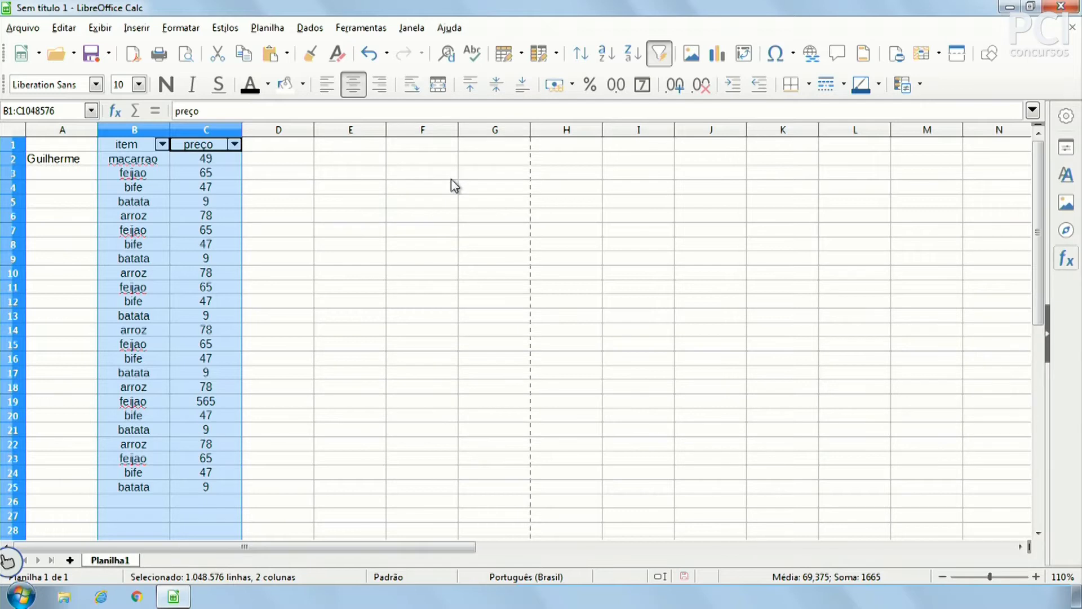
{"action": "left_click", "coordinate": [285, 292]}
{"action": "key", "text": "ctrl+z"}
{"action": "left_click", "coordinate": [368, 157]}
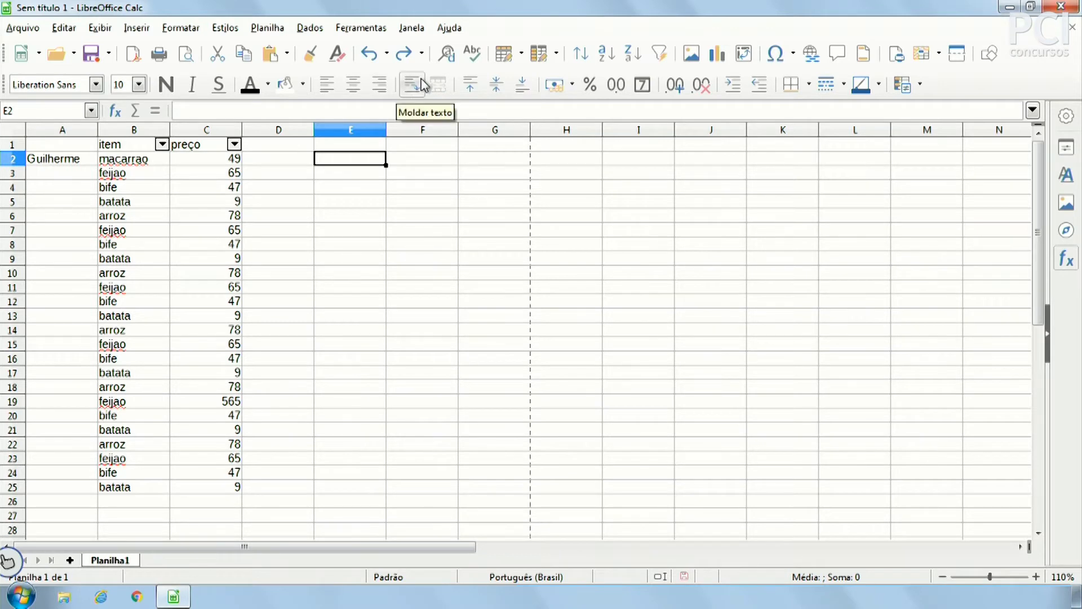
Step: Extend the text in cell B2 to "macarrao integral"
{"action": "left_click", "coordinate": [145, 164]}
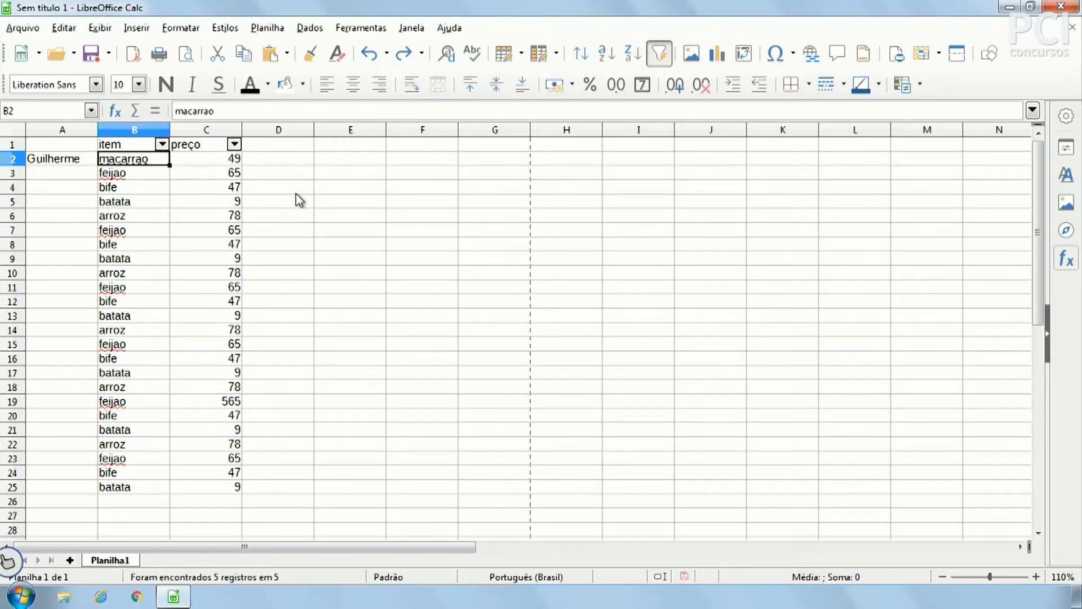
{"action": "key", "text": "F2"}
{"action": "type", "text": "integral"}
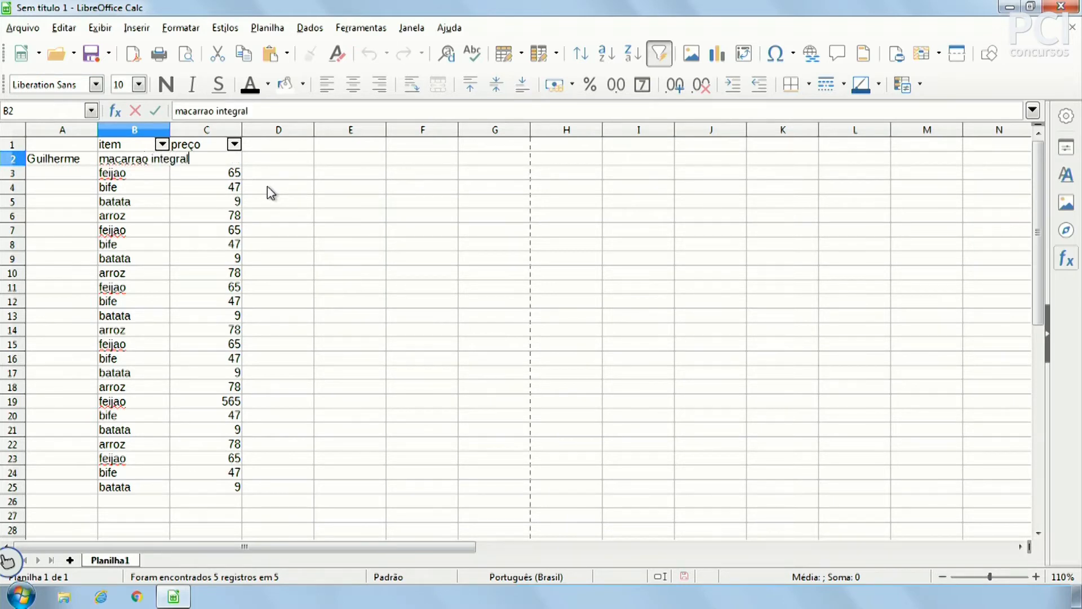
{"action": "key", "text": "Return"}
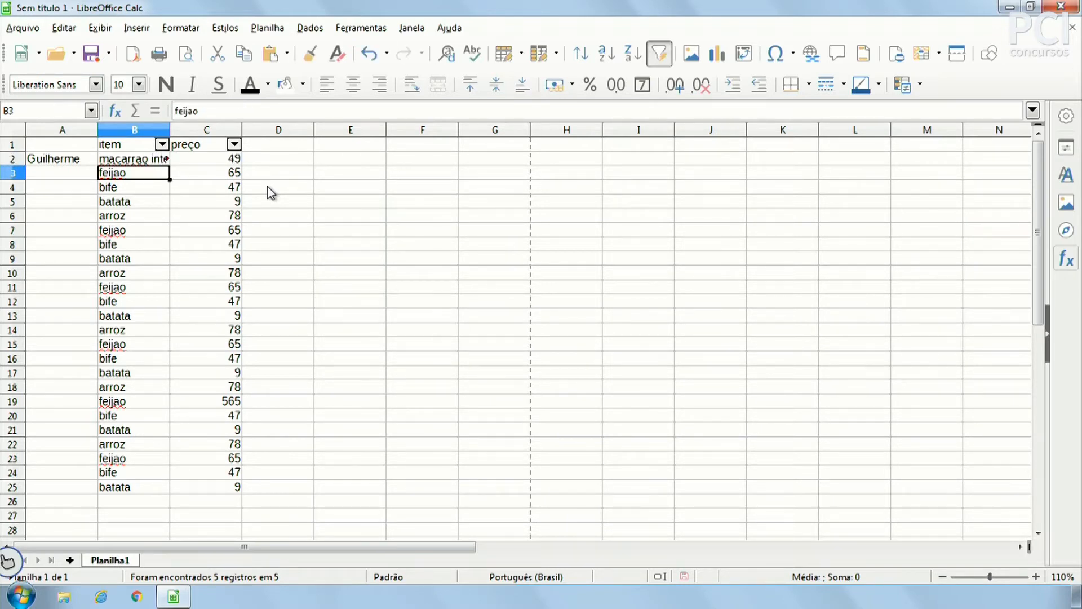
{"action": "left_click", "coordinate": [167, 160]}
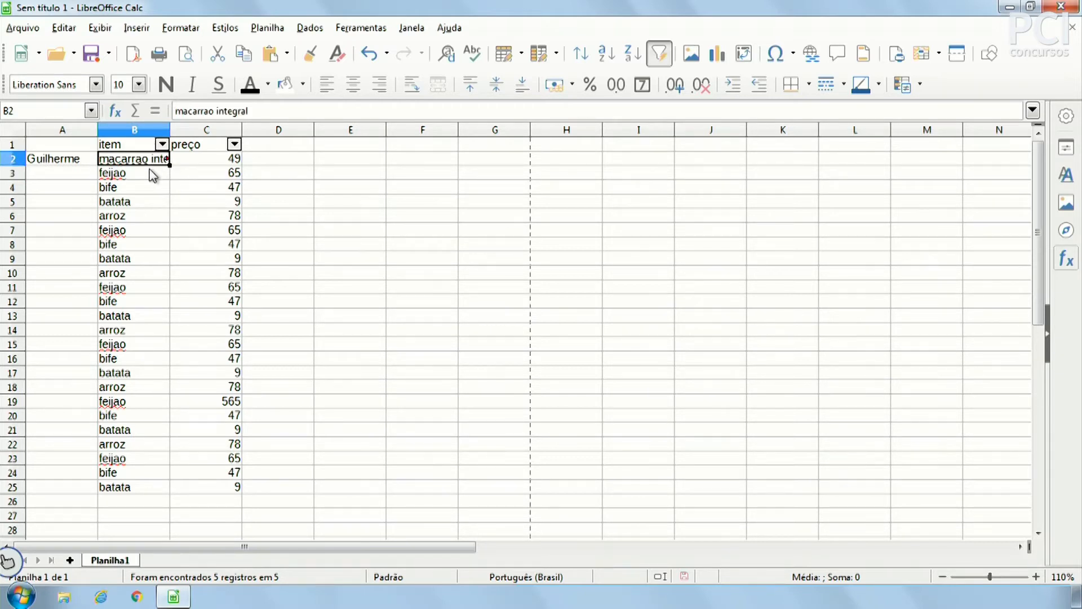
{"action": "key", "text": "Down"}
{"action": "key", "text": "Down"}
{"action": "key", "text": "Down"}
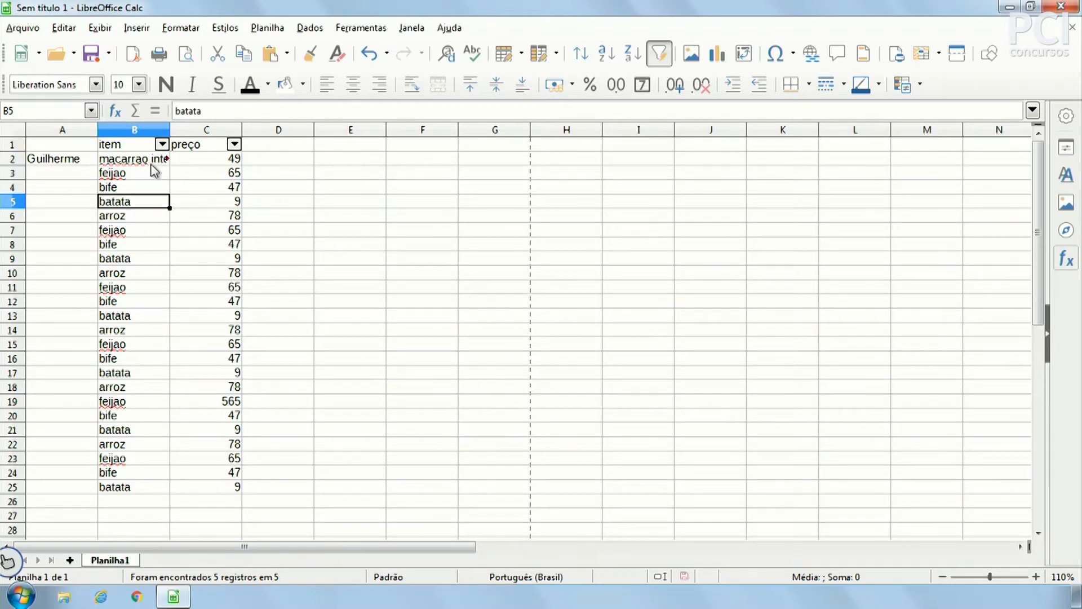
{"action": "left_click", "coordinate": [154, 163]}
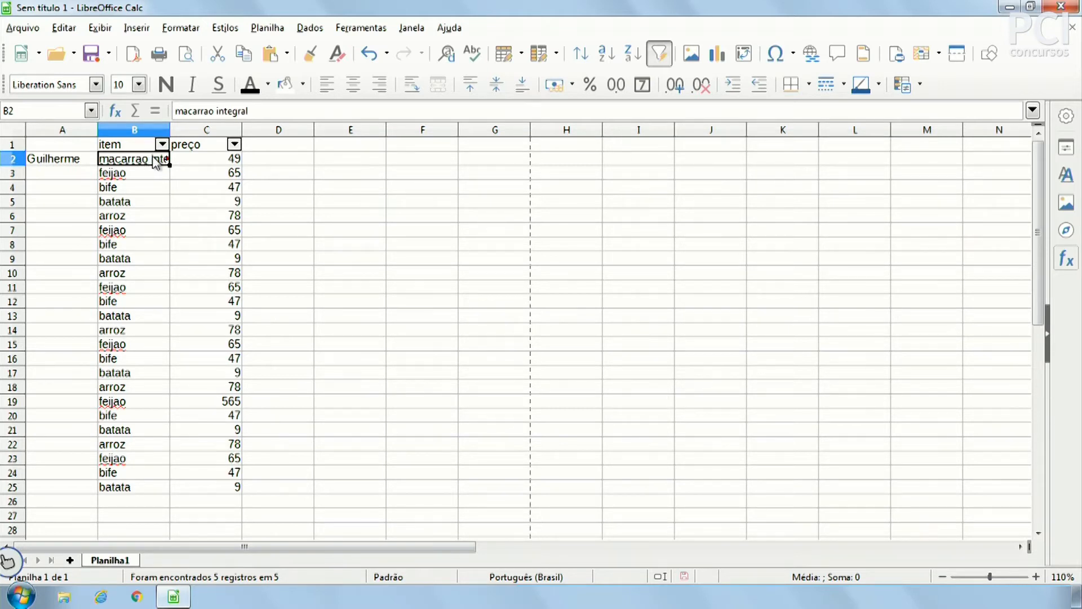
Step: Narrow column B slightly and wrap the text "macarrao integral" in cell B2
{"action": "mouse_move", "coordinate": [170, 123]}
{"action": "left_mouse_down"}
{"action": "mouse_move", "coordinate": [218, 124]}
{"action": "mouse_move", "coordinate": [158, 124]}
{"action": "mouse_move", "coordinate": [167, 124]}
{"action": "left_mouse_up"}
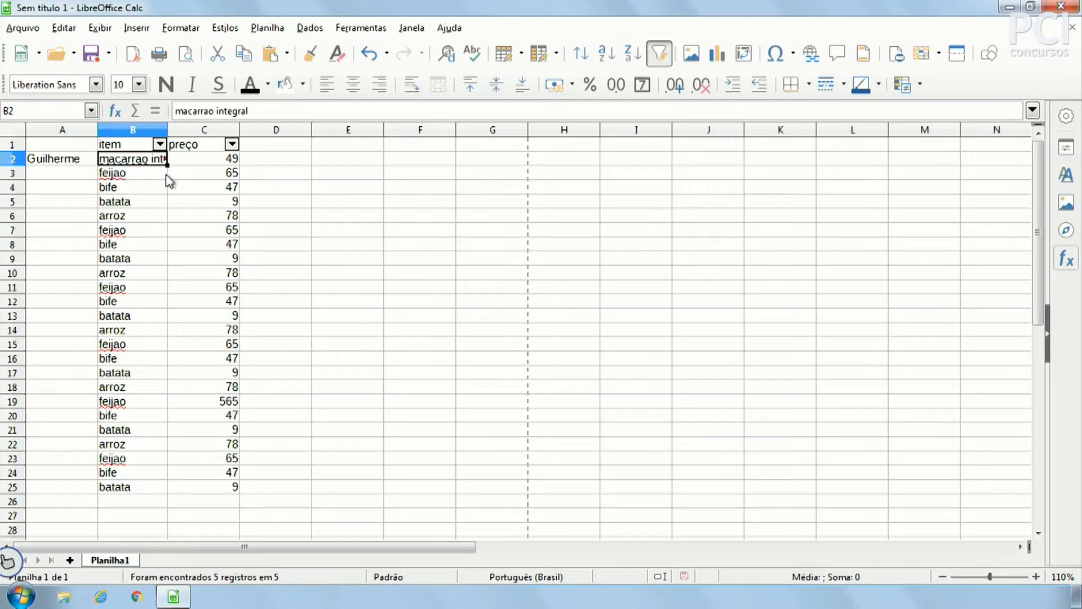
{"action": "left_click", "coordinate": [418, 84]}
{"action": "left_click", "coordinate": [151, 202]}
{"action": "left_click", "coordinate": [140, 175]}
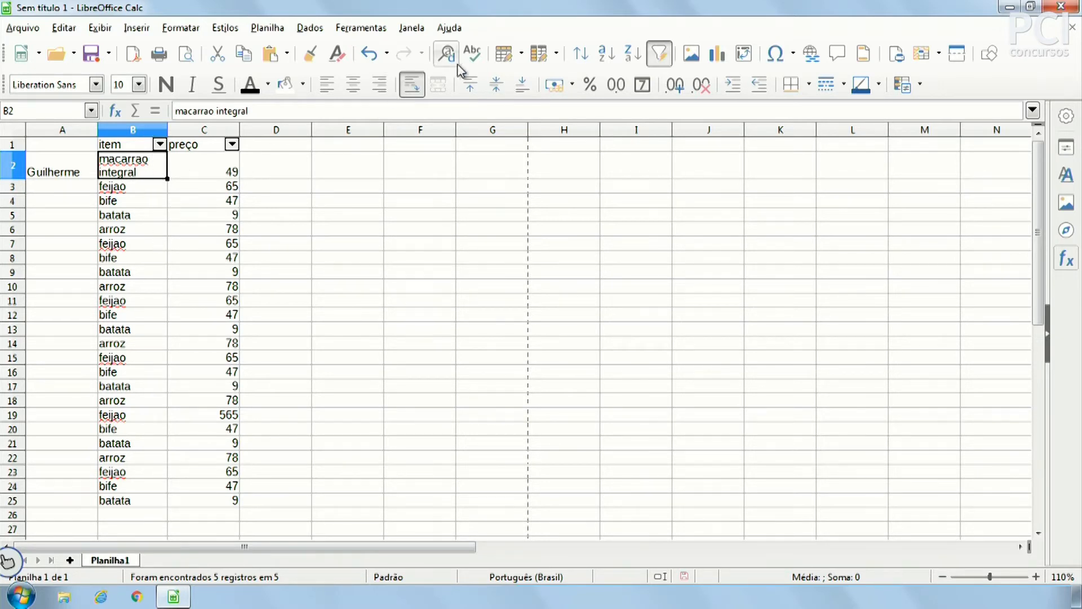
Step: Turn off text wrapping in cell B2
{"action": "left_click", "coordinate": [411, 86]}
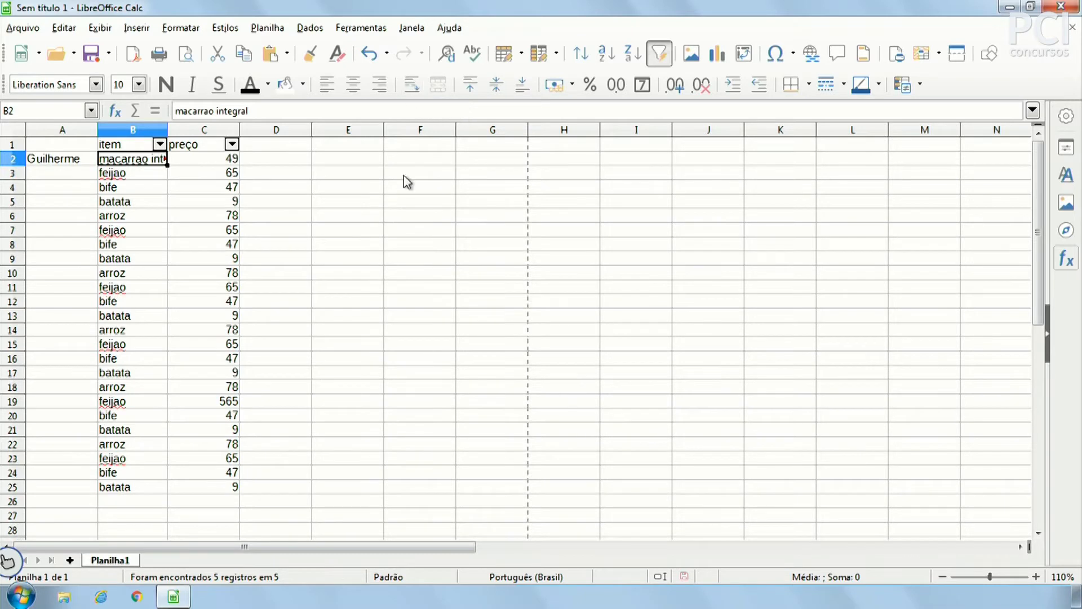
{"action": "left_click", "coordinate": [302, 190]}
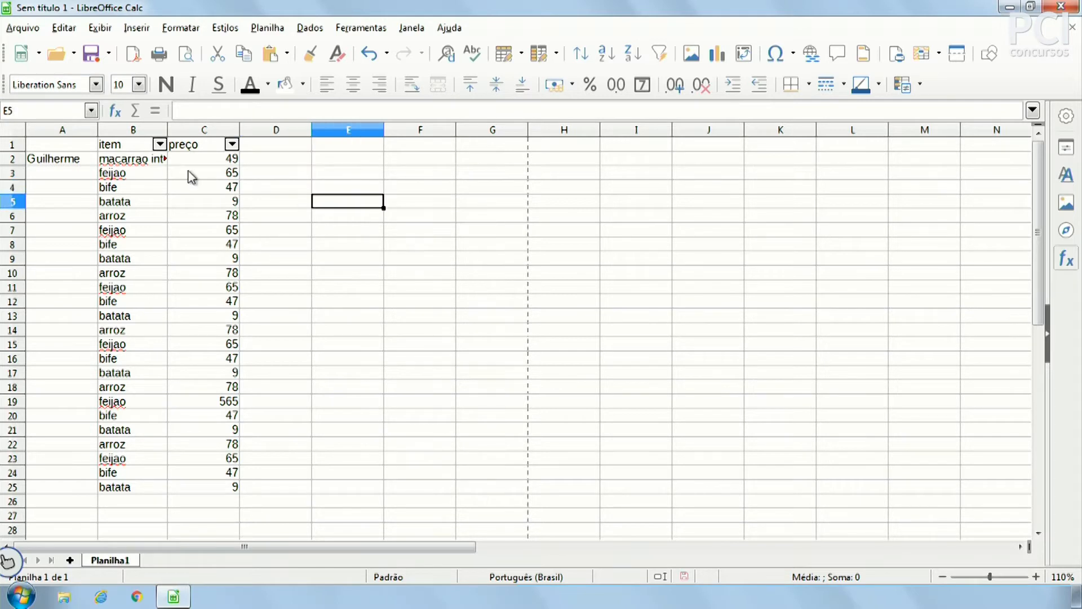
Step: Insert a blank row above the item and preço header row
{"action": "right_click", "coordinate": [17, 145]}
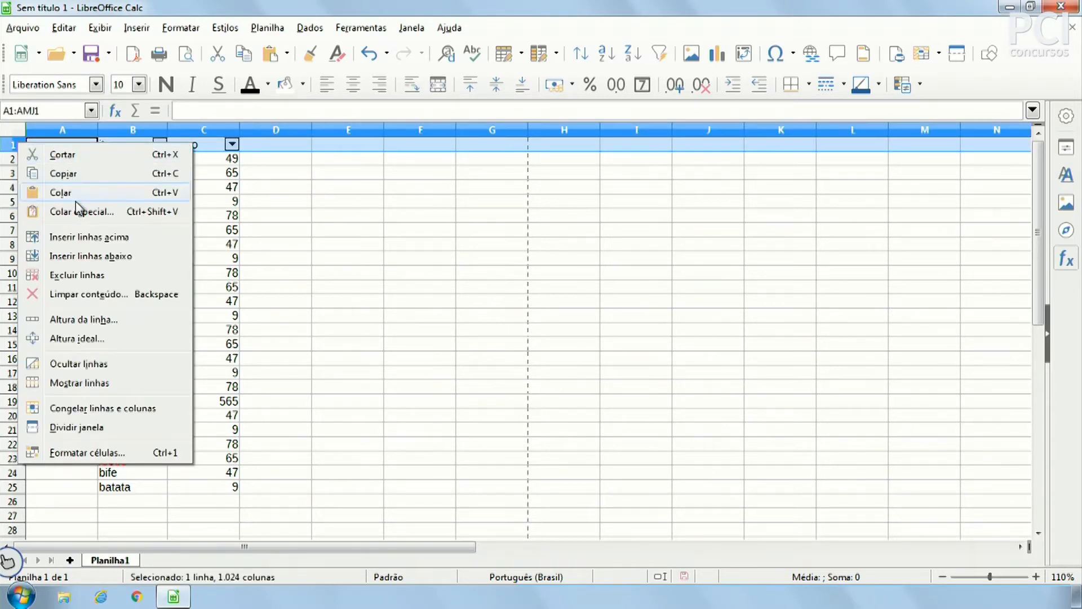
{"action": "left_click", "coordinate": [90, 236]}
{"action": "left_click", "coordinate": [200, 228]}
{"action": "left_click_drag", "start_coordinate": [132, 143], "coordinate": [186, 145]}
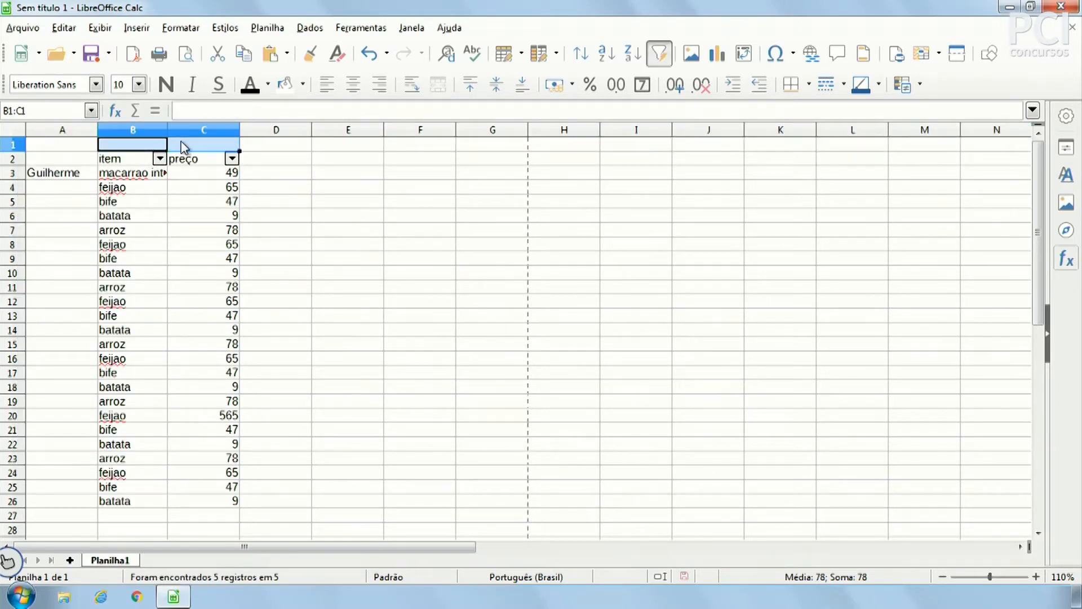
Step: Clear the contents of column A
{"action": "right_click", "coordinate": [62, 140]}
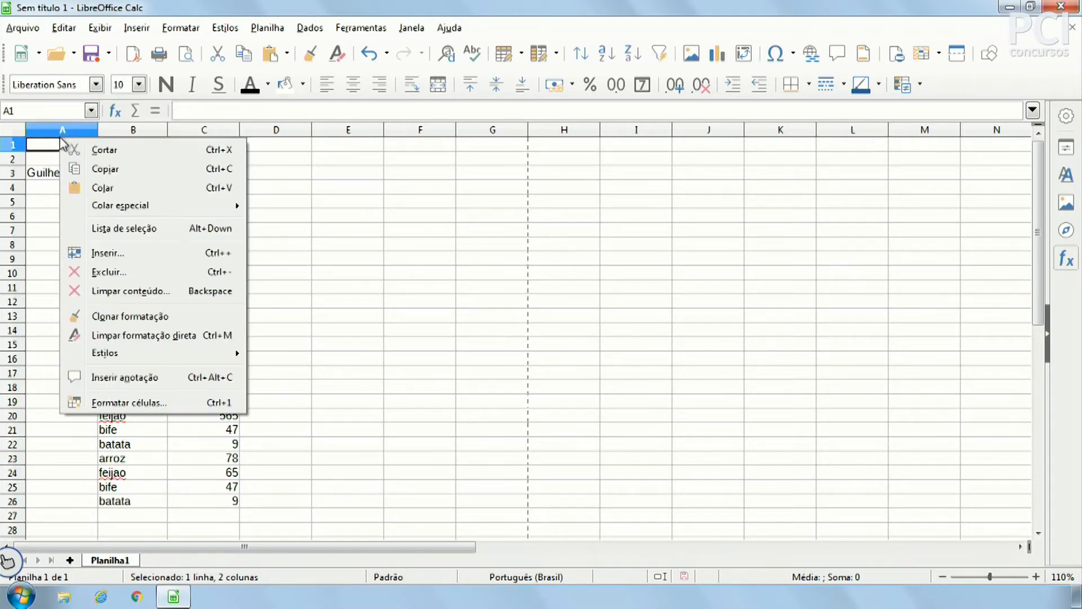
{"action": "key", "text": "Escape"}
{"action": "left_click", "coordinate": [61, 131]}
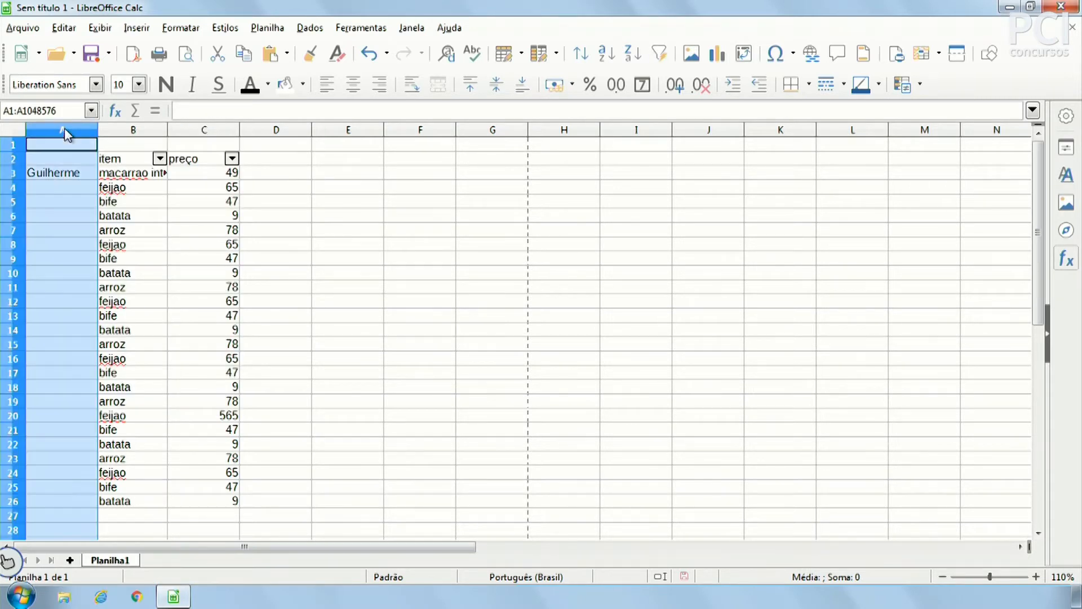
Step: Enter the title "Lista de compras" in cell B1
{"action": "left_click_drag", "start_coordinate": [138, 146], "coordinate": [181, 145]}
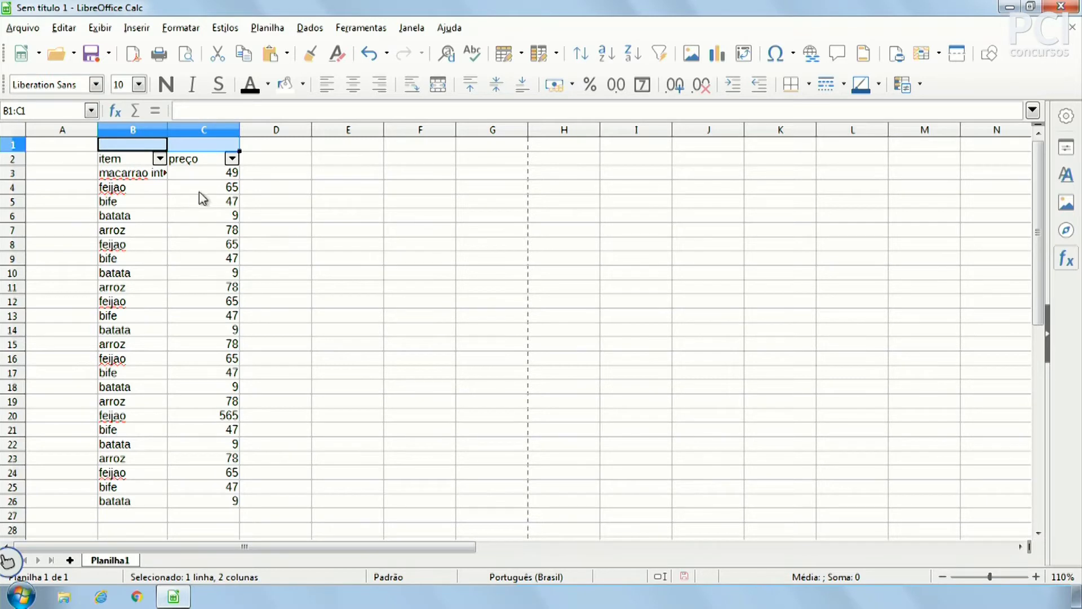
{"action": "left_click", "coordinate": [124, 147]}
{"action": "type", "text": "Lista de compras"}
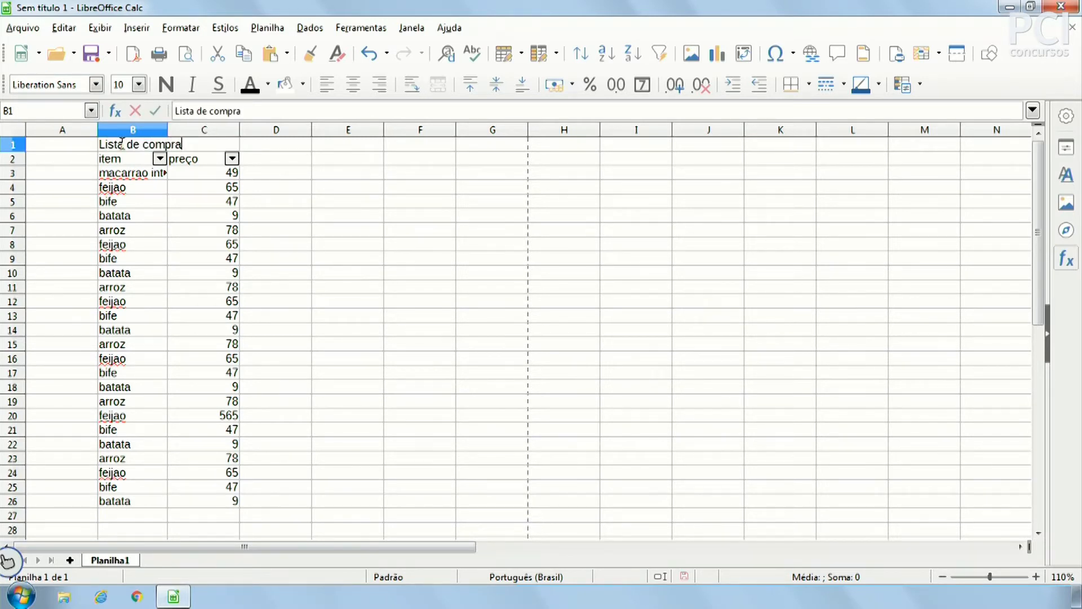
{"action": "key", "text": "Return"}
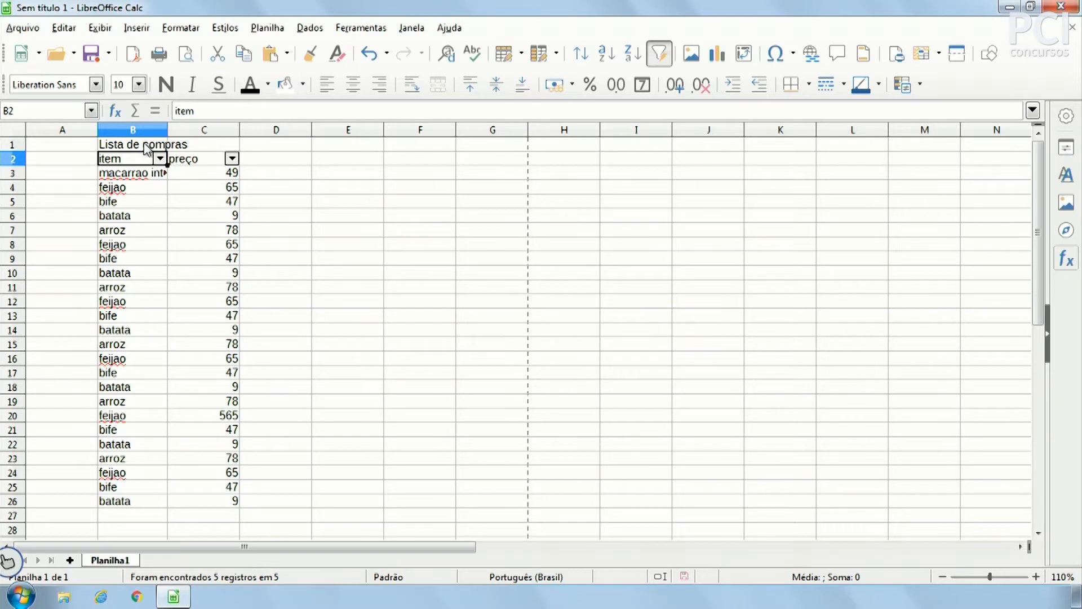
Step: Enter 5 in cell C1 beside the title, and undo that entry
{"action": "key", "text": "Up"}
{"action": "key", "text": "Right"}
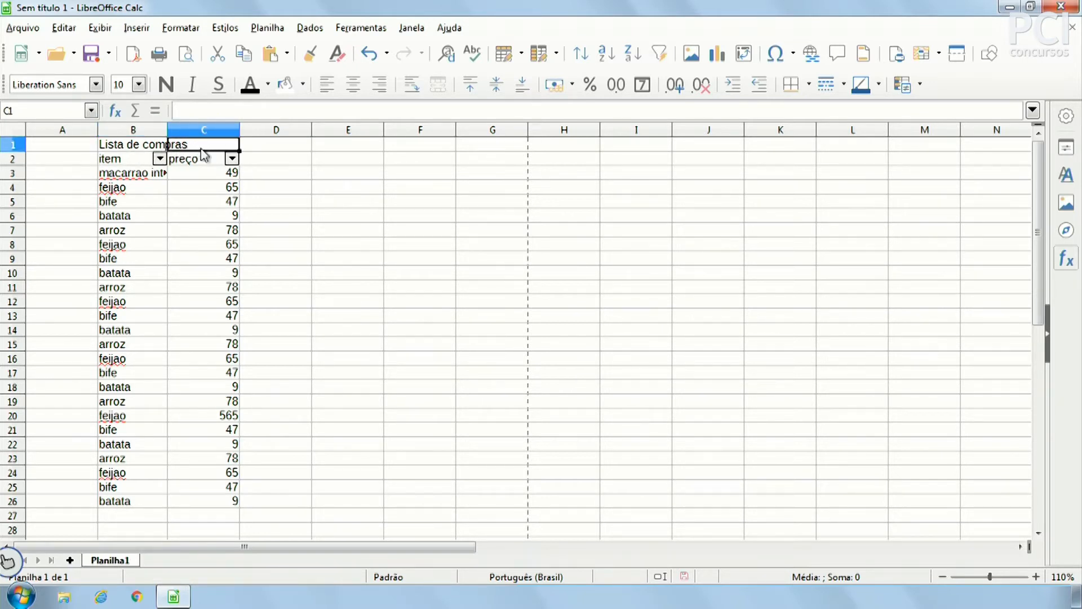
{"action": "type", "text": "5"}
{"action": "key", "text": "Return"}
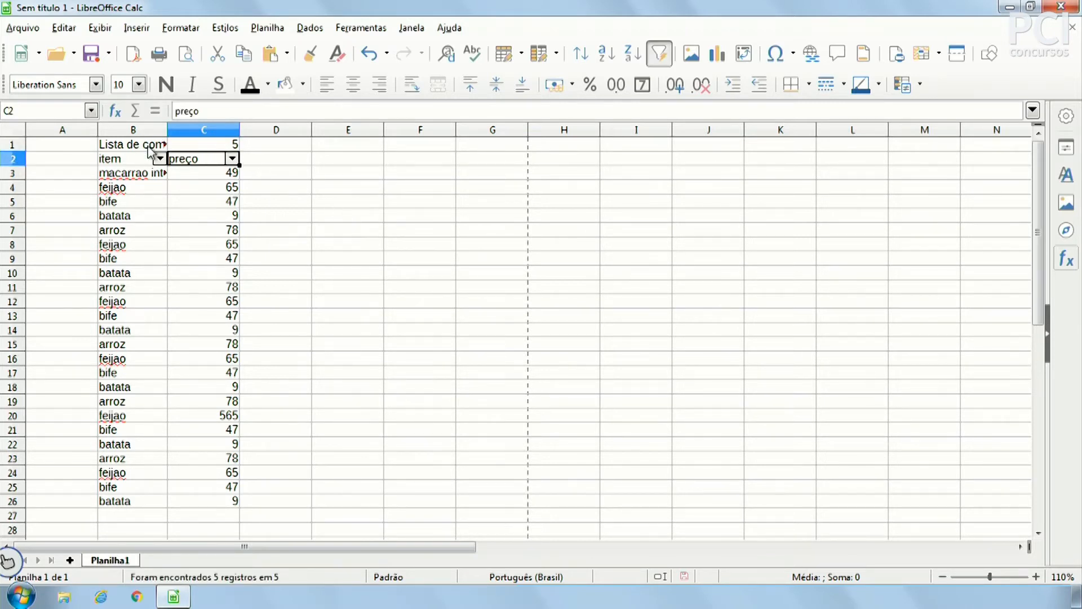
{"action": "key", "text": "ctrl+z"}
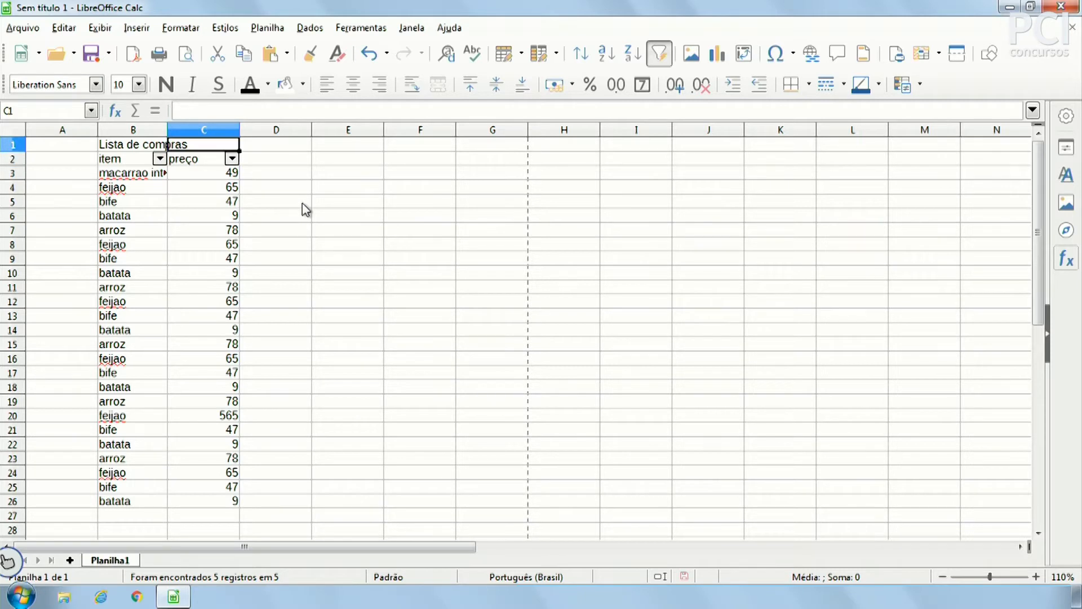
Step: Merge and centre cells B1:C1 so the title spans the item and preço columns
{"action": "left_click", "coordinate": [300, 202]}
{"action": "left_click_drag", "start_coordinate": [158, 145], "coordinate": [179, 145]}
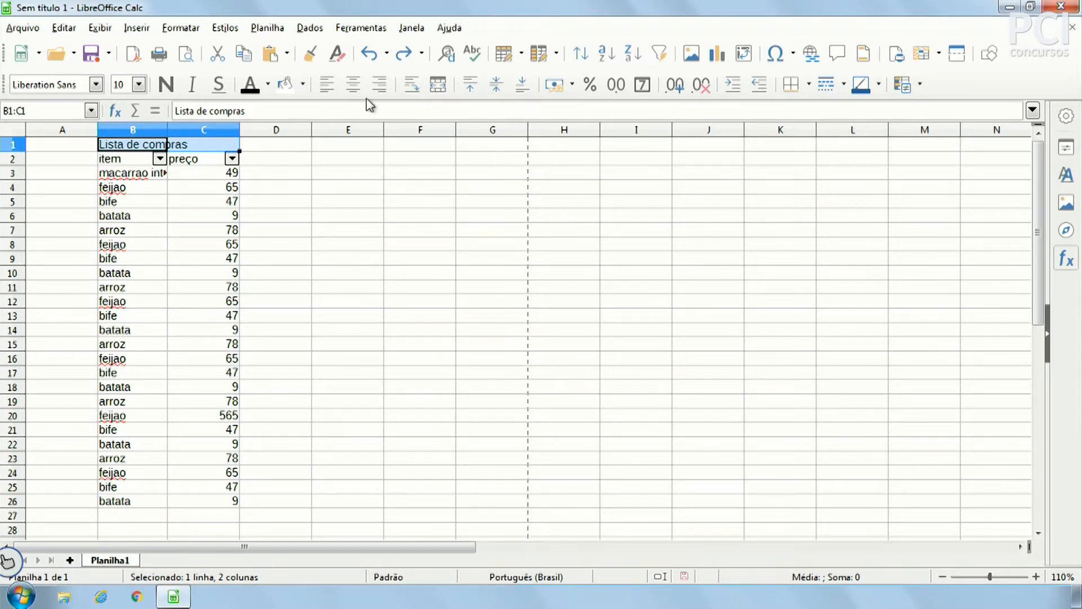
{"action": "left_click", "coordinate": [440, 92]}
{"action": "left_click", "coordinate": [347, 258]}
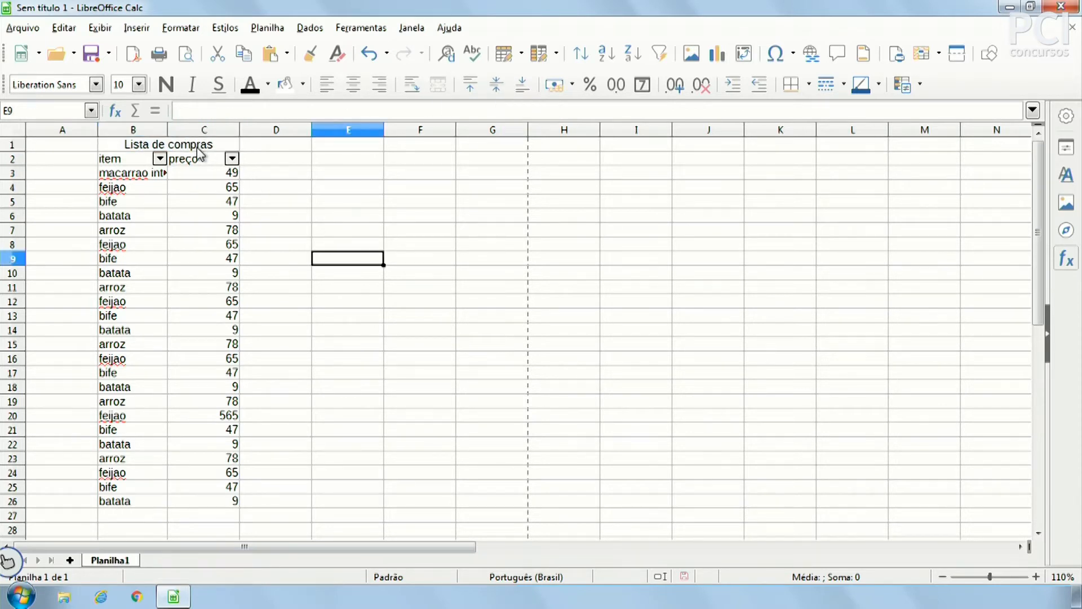
{"action": "left_click", "coordinate": [125, 146]}
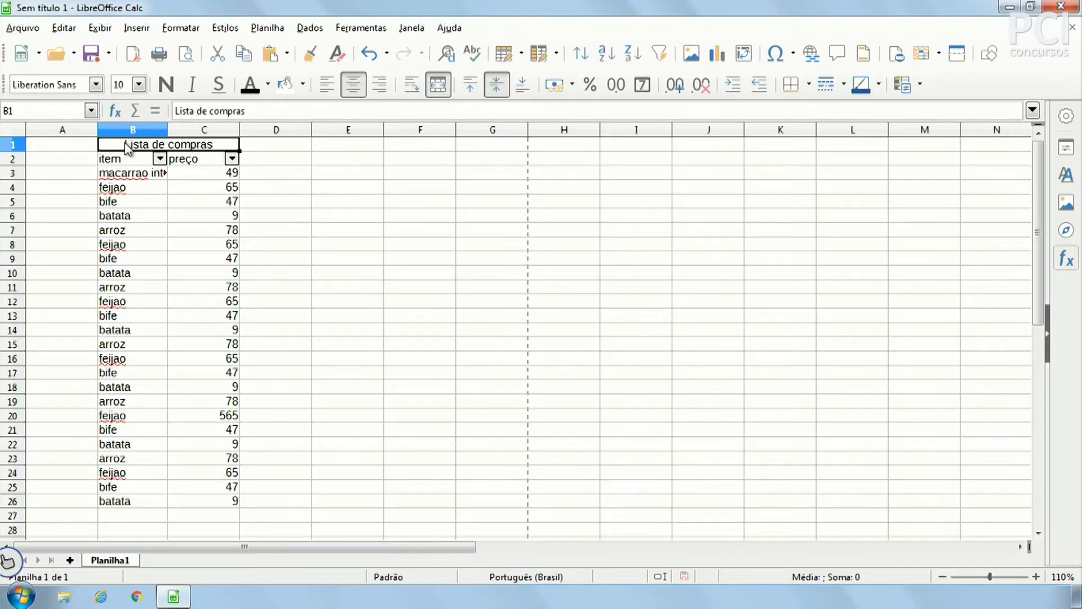
{"action": "left_click_drag", "start_coordinate": [157, 149], "coordinate": [162, 427]}
{"action": "left_click", "coordinate": [564, 330]}
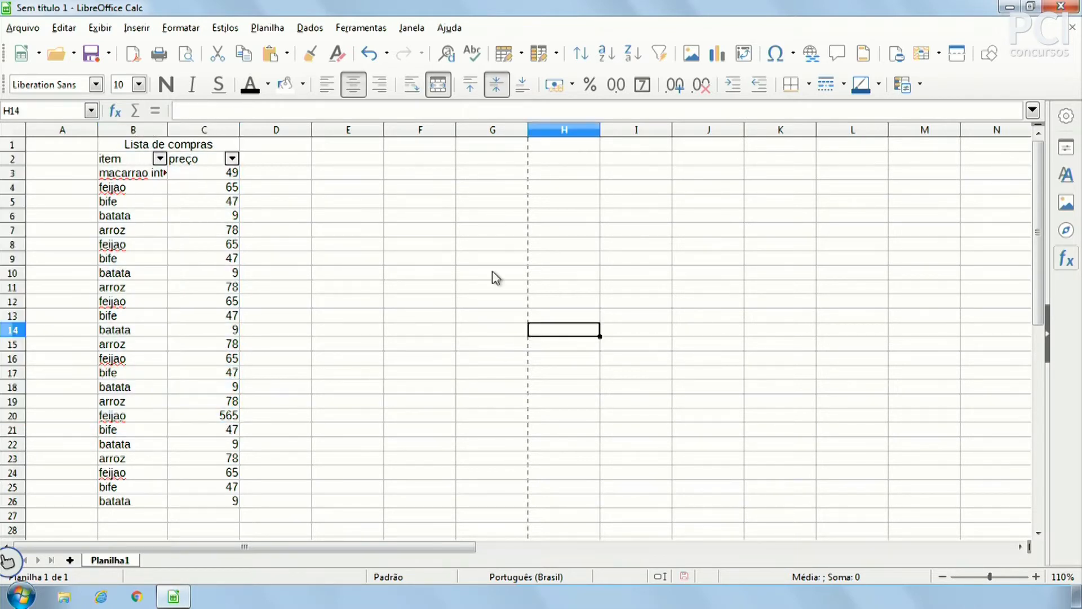
Step: Unmerge the title cell B1:C1
{"action": "left_click", "coordinate": [204, 142]}
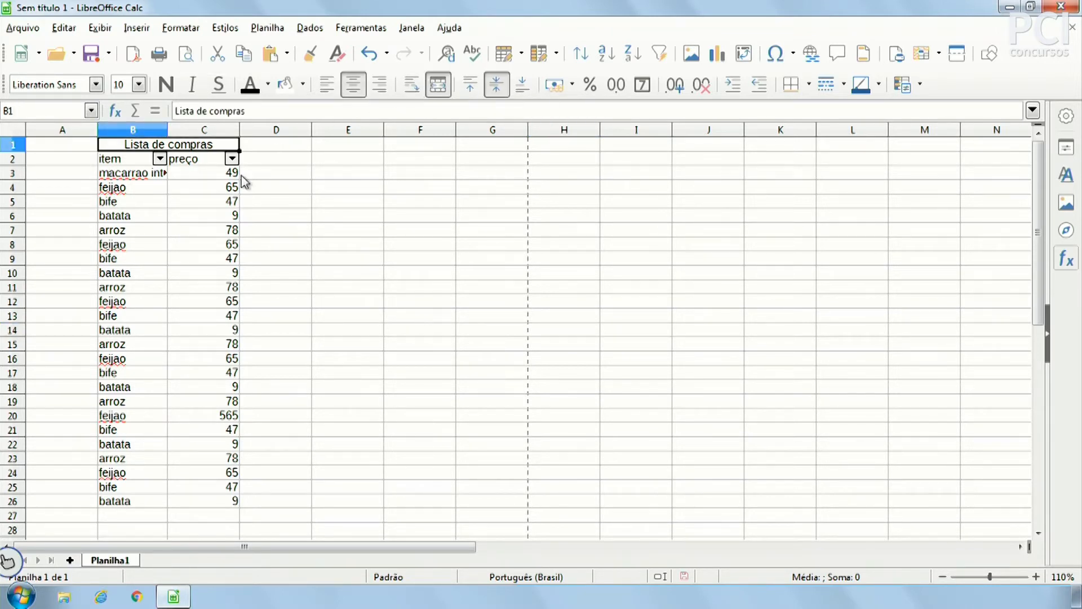
{"action": "left_click", "coordinate": [438, 85]}
{"action": "left_click", "coordinate": [392, 233]}
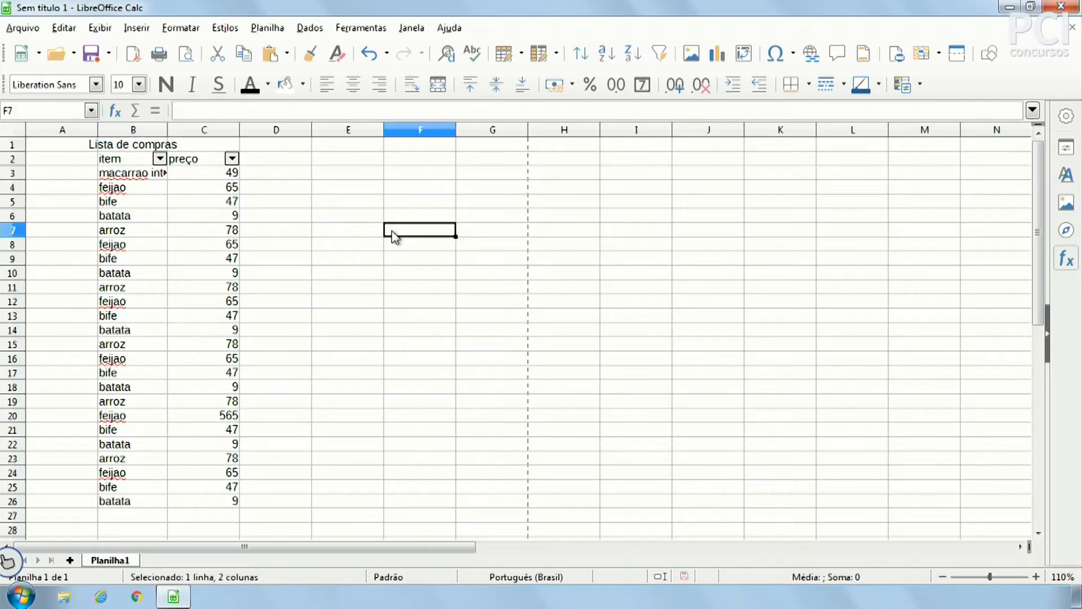
{"action": "left_click", "coordinate": [131, 148]}
{"action": "left_click", "coordinate": [296, 205]}
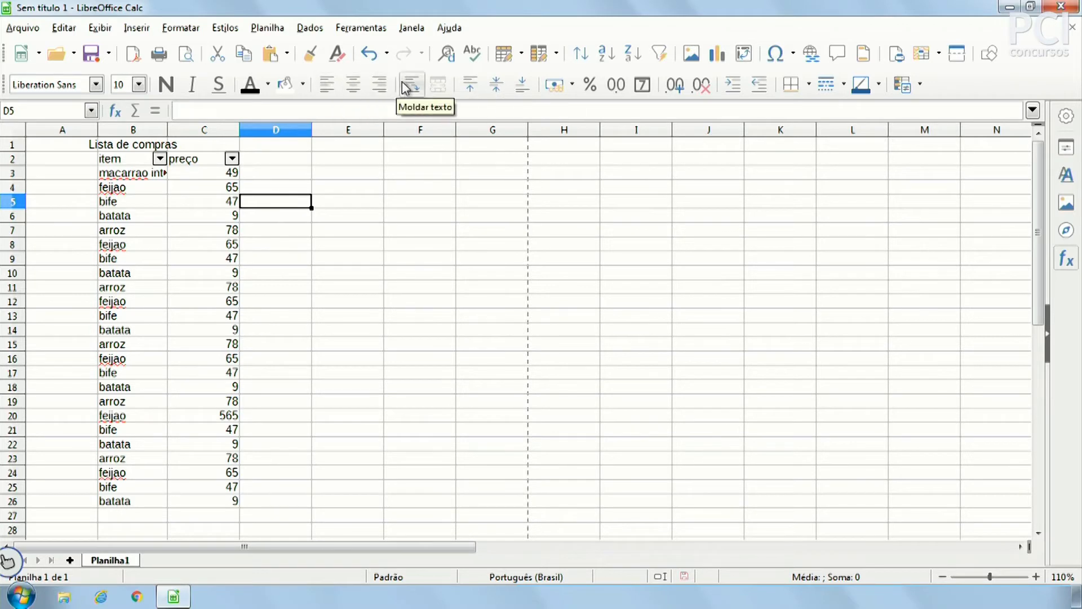
{"action": "left_click", "coordinate": [126, 203]}
{"action": "left_click_drag", "start_coordinate": [126, 203], "coordinate": [438, 203]}
{"action": "left_click", "coordinate": [434, 188]}
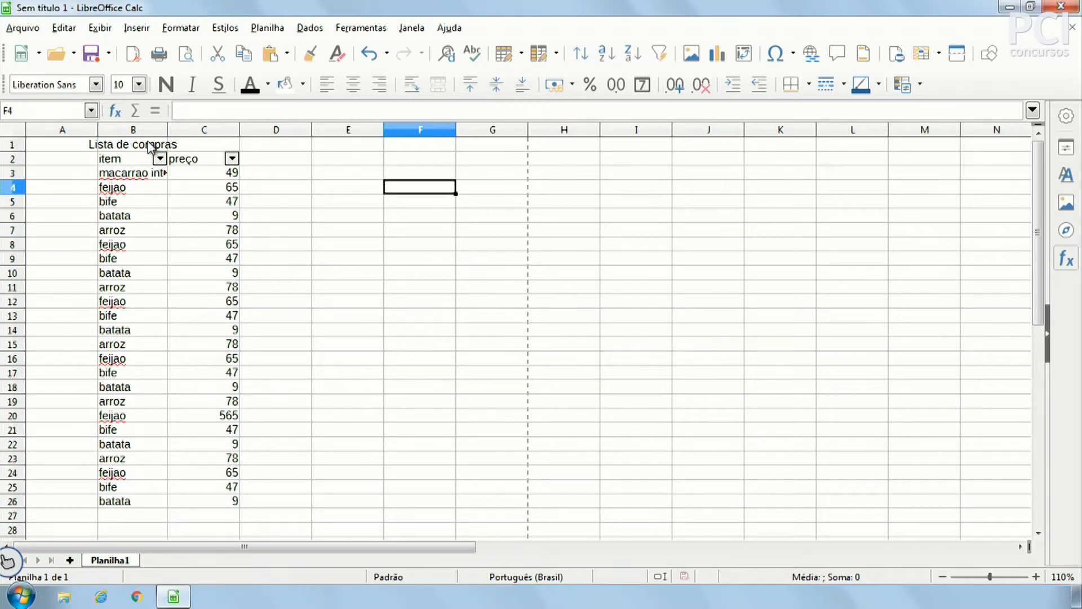
Step: Merge and centre B1:C1 again, and increase row 1 to about twice its height
{"action": "left_click_drag", "start_coordinate": [151, 148], "coordinate": [185, 145]}
{"action": "left_click", "coordinate": [438, 85]}
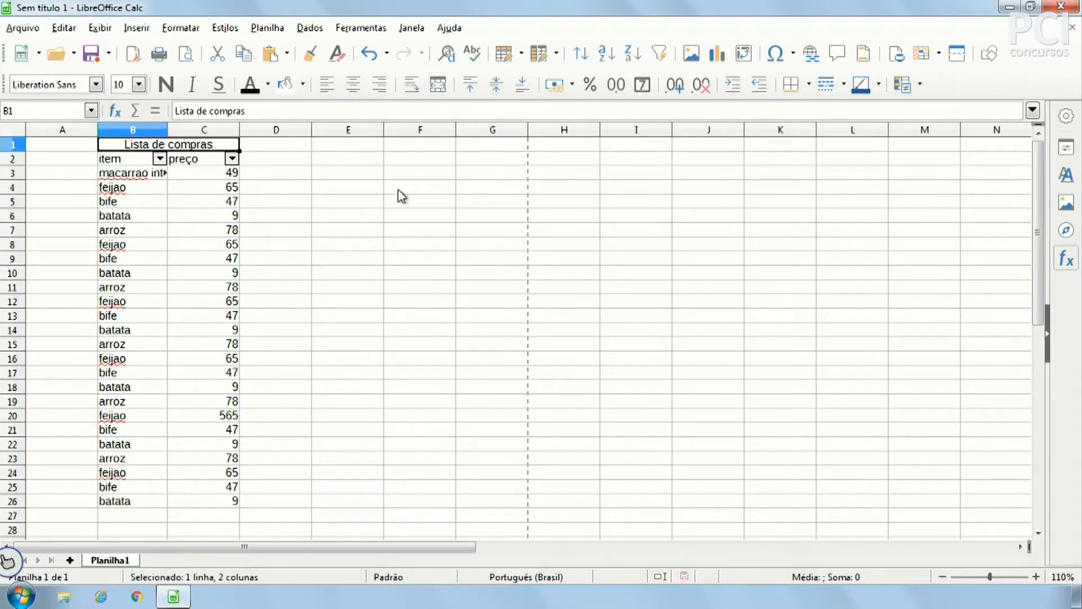
{"action": "left_click_drag", "start_coordinate": [20, 151], "coordinate": [20, 167]}
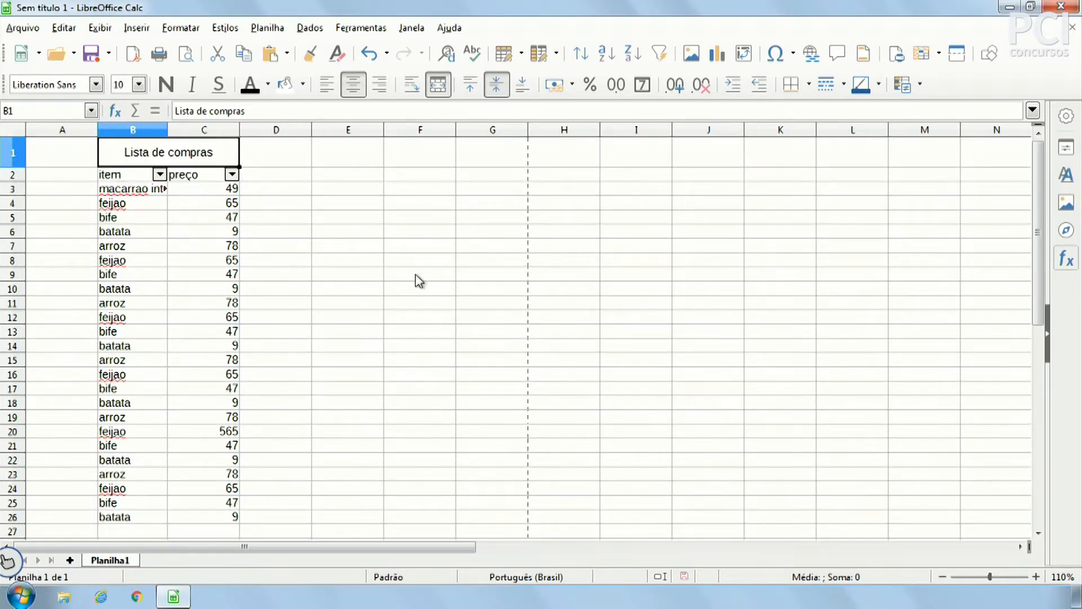
Step: Align the title in merged cell B1:C1 vertically to the top, to the bottom, and back to the centre
{"action": "left_click", "coordinate": [417, 276]}
{"action": "left_click", "coordinate": [194, 158]}
{"action": "left_click", "coordinate": [470, 84]}
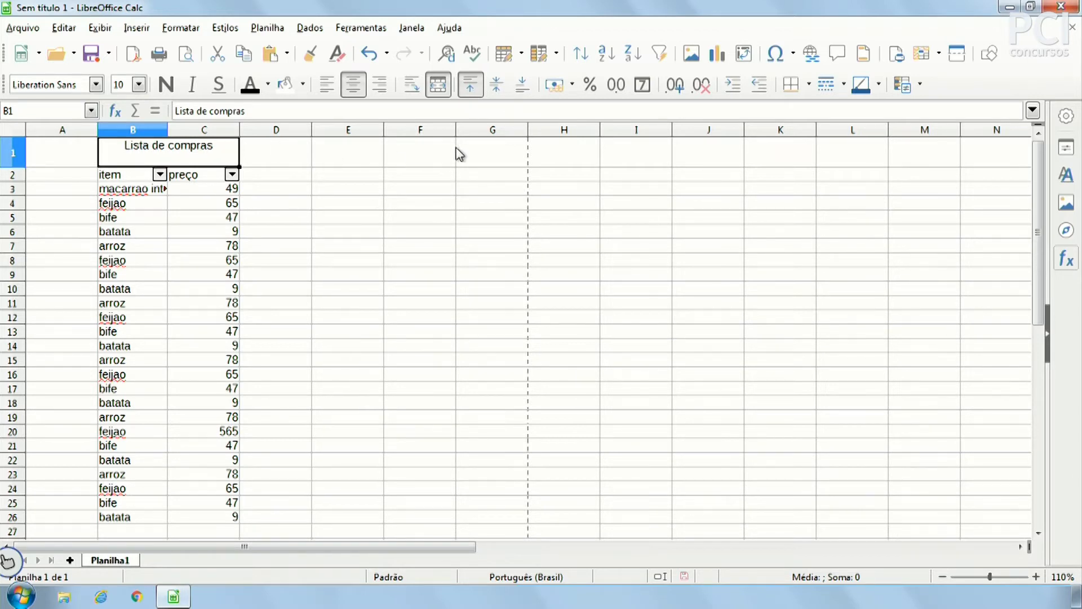
{"action": "left_click", "coordinate": [523, 85]}
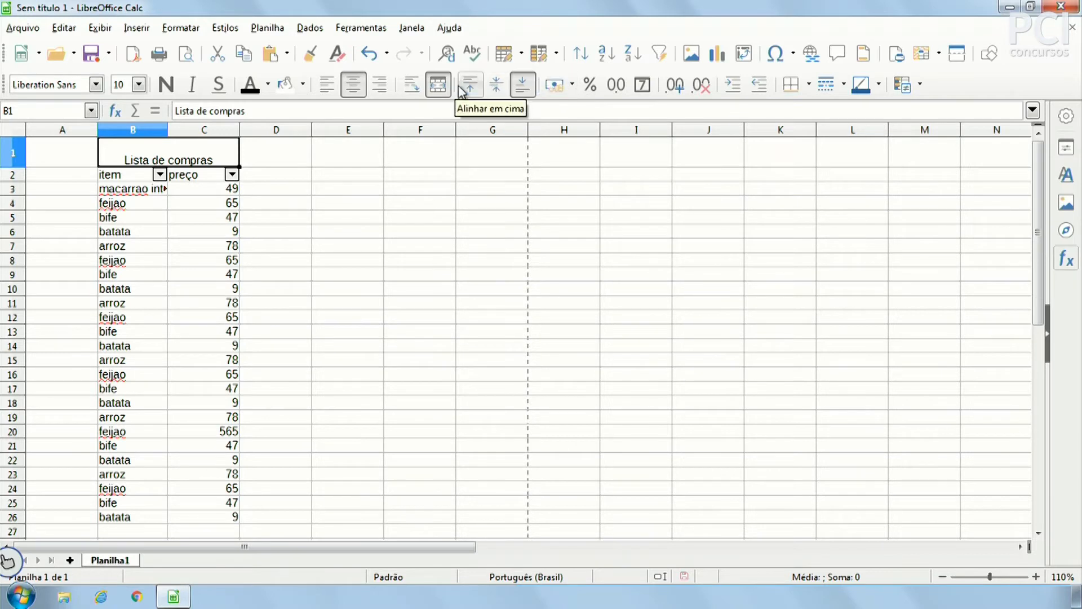
{"action": "left_click", "coordinate": [496, 85]}
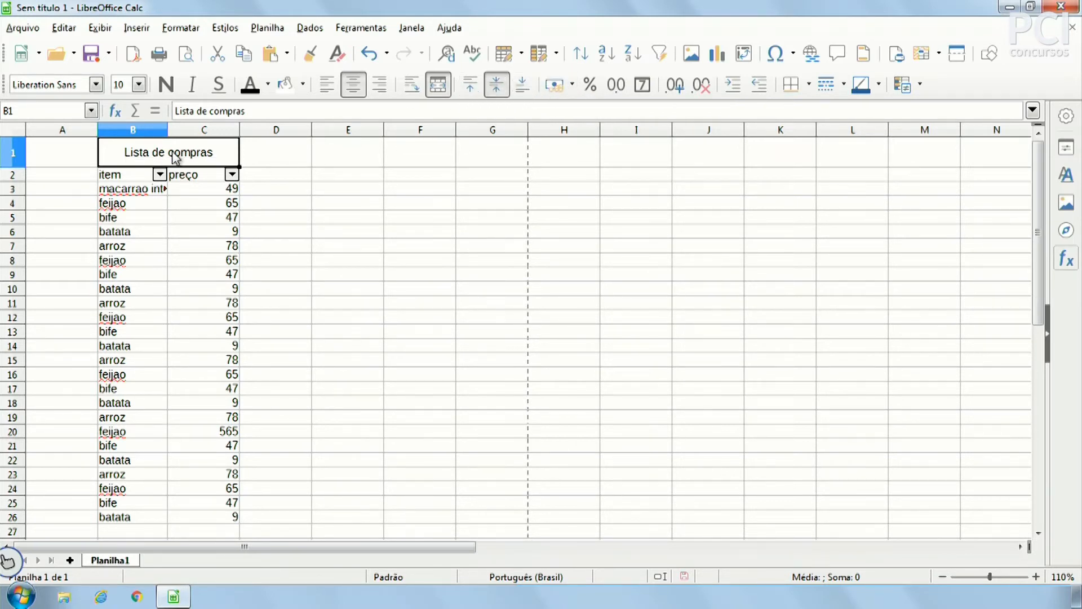
{"action": "left_click", "coordinate": [314, 198]}
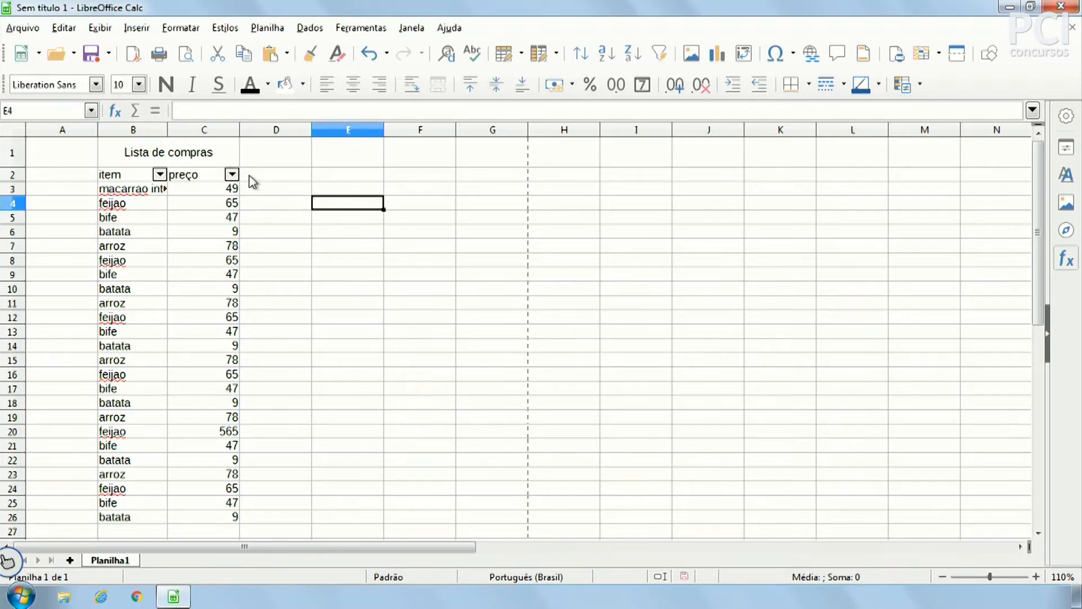
{"action": "left_click", "coordinate": [208, 151]}
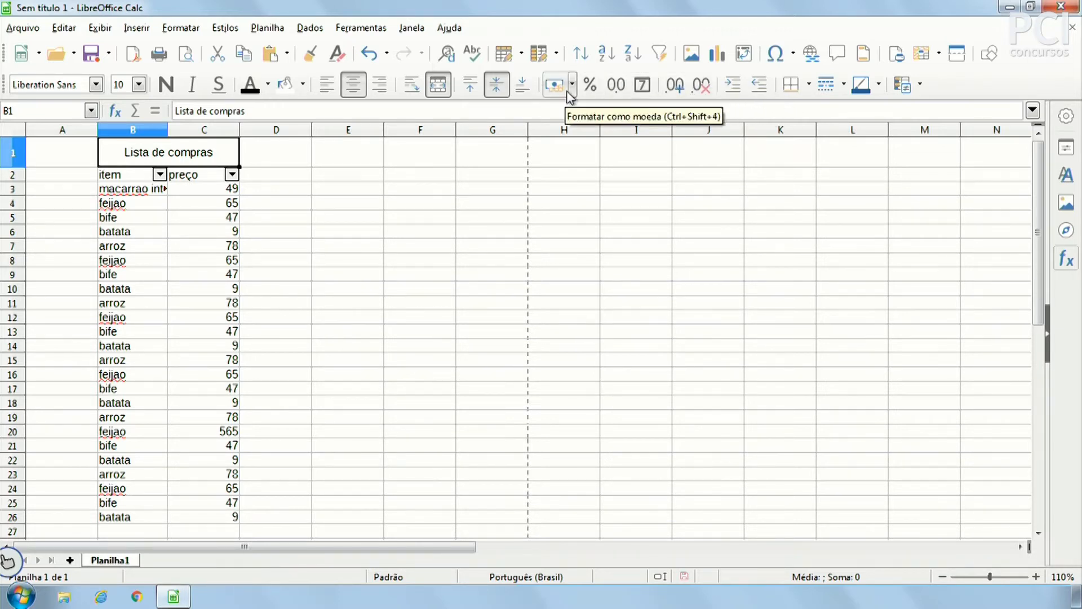
{"action": "left_click", "coordinate": [420, 256]}
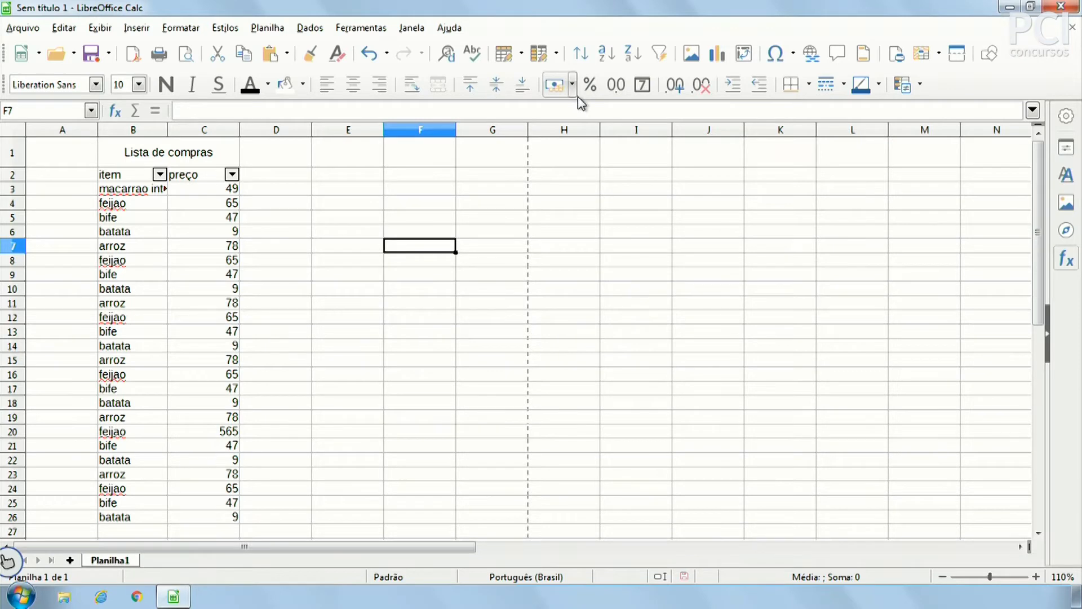
{"action": "left_click", "coordinate": [349, 203]}
{"action": "left_click", "coordinate": [356, 177]}
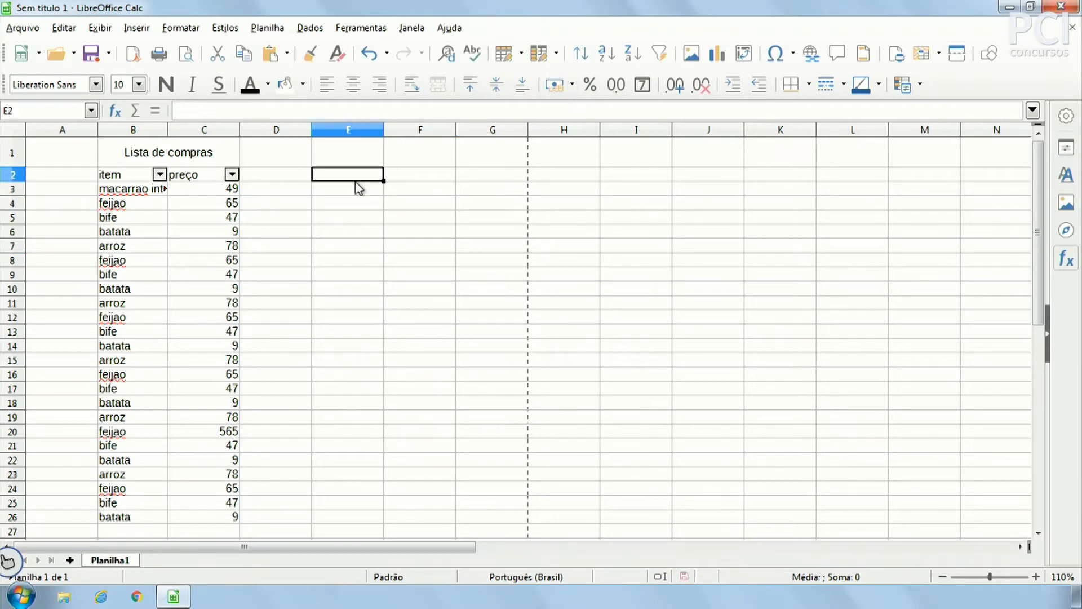
Step: Browse the list of available currency formats, from R$ Padrão to the country-specific ones, without applying any
{"action": "left_click", "coordinate": [571, 85]}
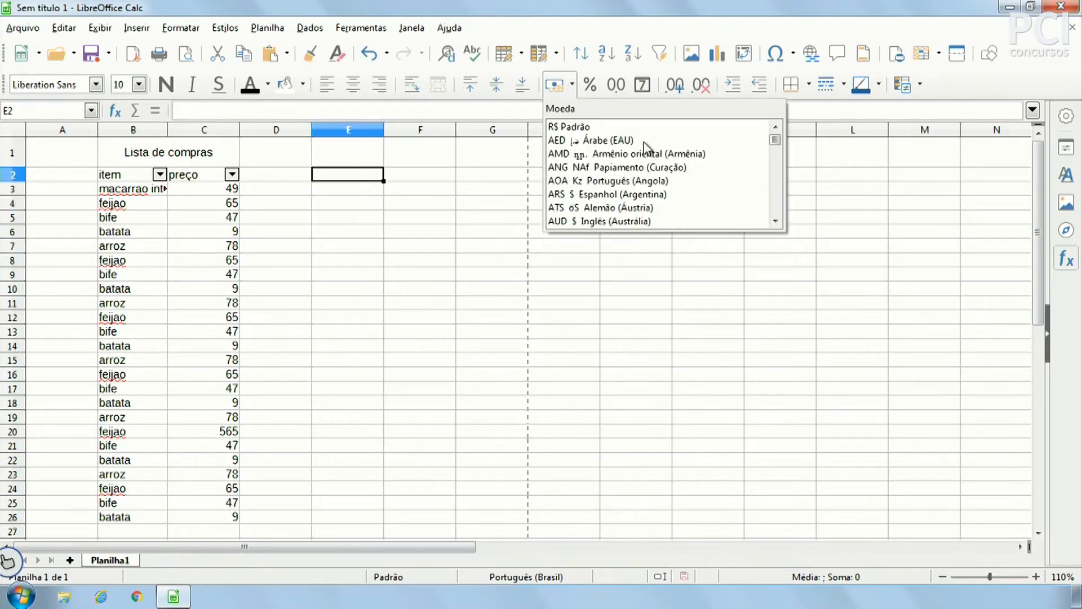
{"action": "mouse_move", "coordinate": [776, 139]}
{"action": "left_mouse_down"}
{"action": "mouse_move", "coordinate": [777, 231]}
{"action": "mouse_move", "coordinate": [787, 125]}
{"action": "left_mouse_up"}
{"action": "left_click", "coordinate": [348, 197]}
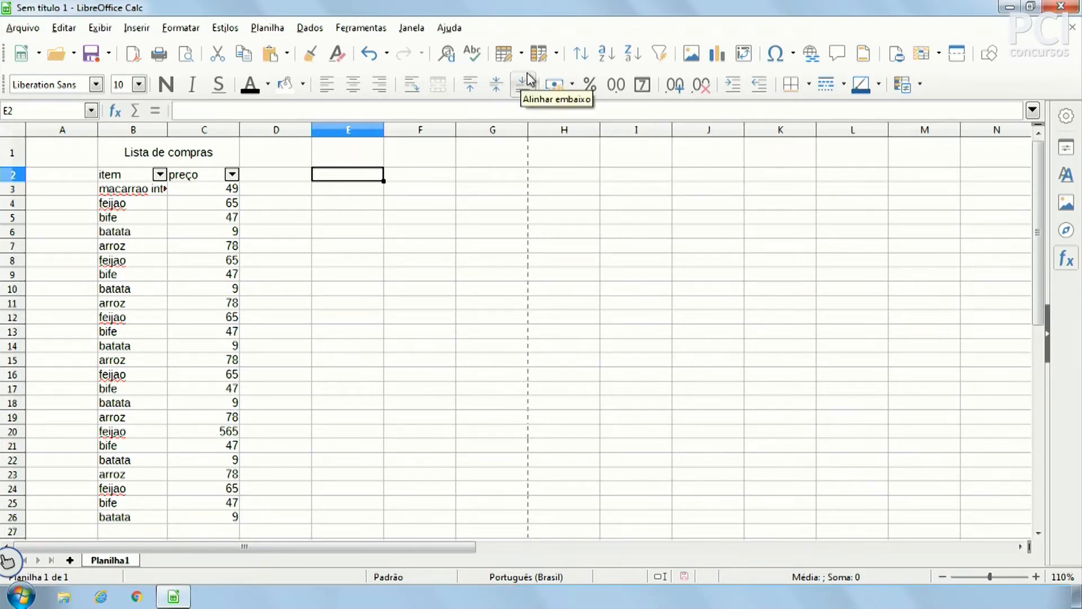
{"action": "left_click", "coordinate": [572, 85]}
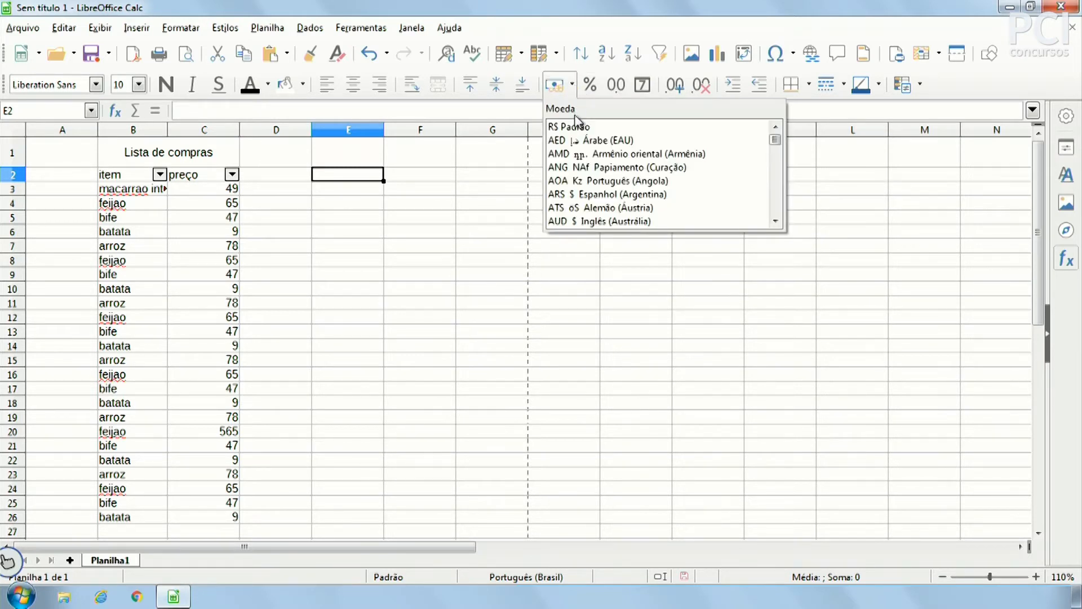
{"action": "left_click", "coordinate": [241, 266]}
{"action": "left_click", "coordinate": [178, 180]}
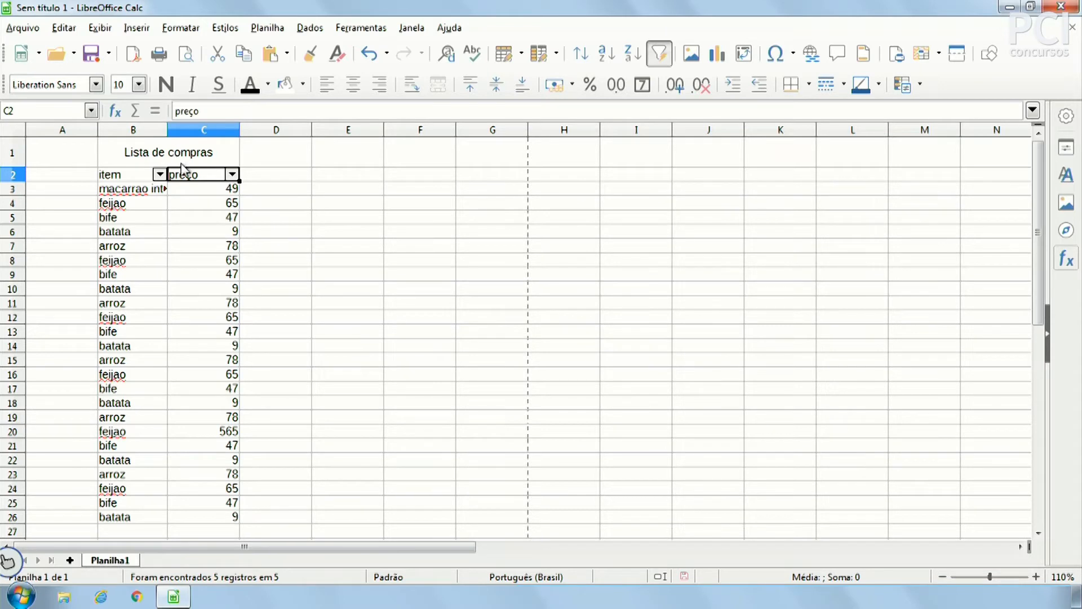
Step: Format the prices in C3:C26 as currency
{"action": "left_click_drag", "start_coordinate": [207, 191], "coordinate": [219, 409]}
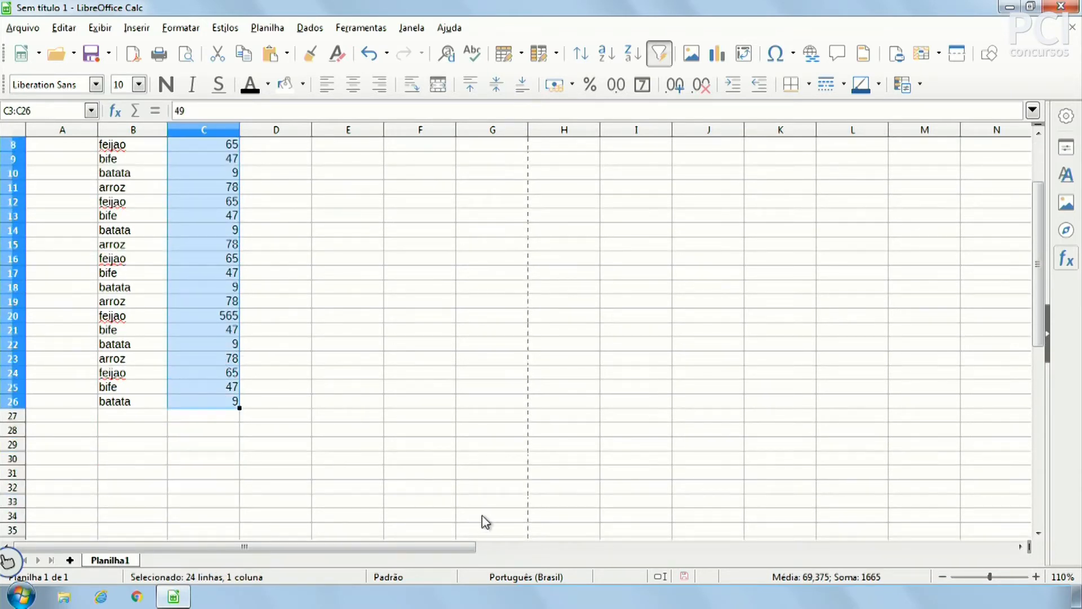
{"action": "scroll", "coordinate": [389, 440], "scroll_direction": "up", "scroll_amount": 3}
{"action": "left_click", "coordinate": [551, 86]}
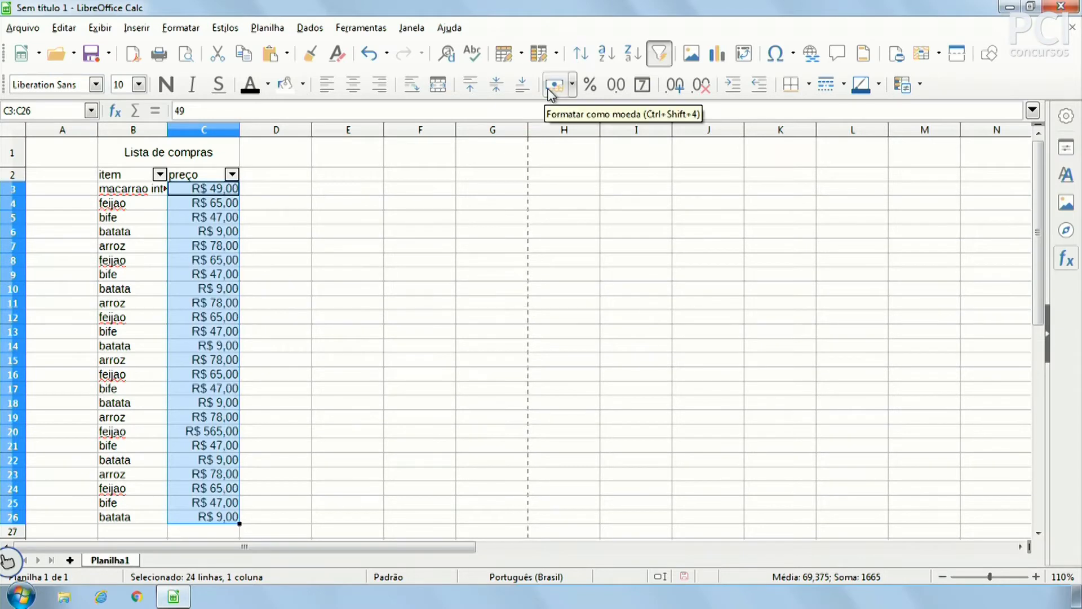
{"action": "left_click", "coordinate": [363, 255]}
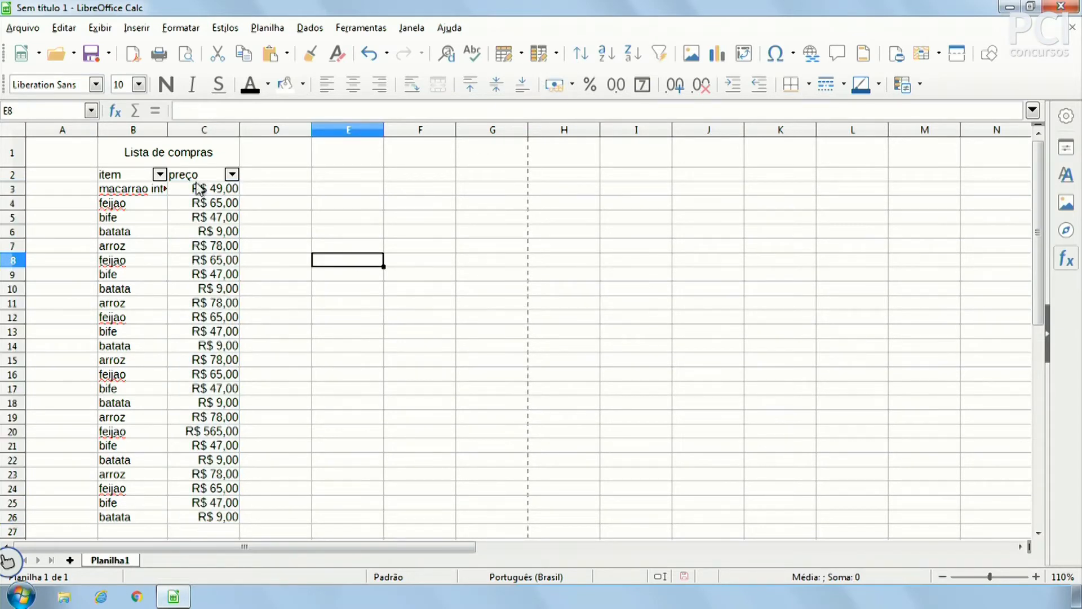
Step: Compare how the prices in column C are displayed with the contents stored in their cells, checking C3, C4, C8 and C9
{"action": "left_click", "coordinate": [205, 188]}
{"action": "left_click", "coordinate": [202, 261]}
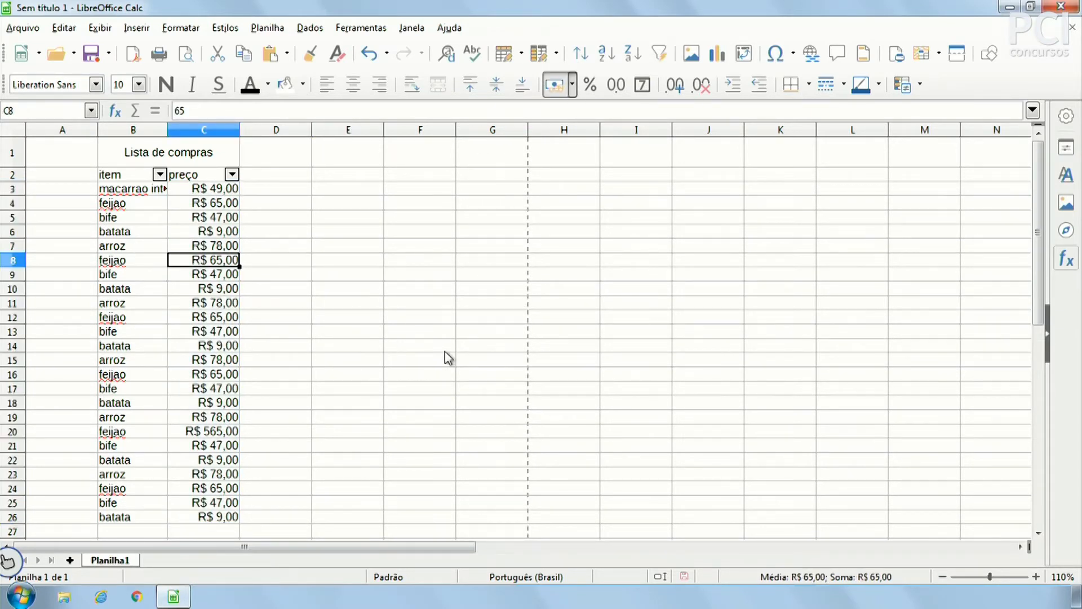
{"action": "left_click", "coordinate": [445, 350]}
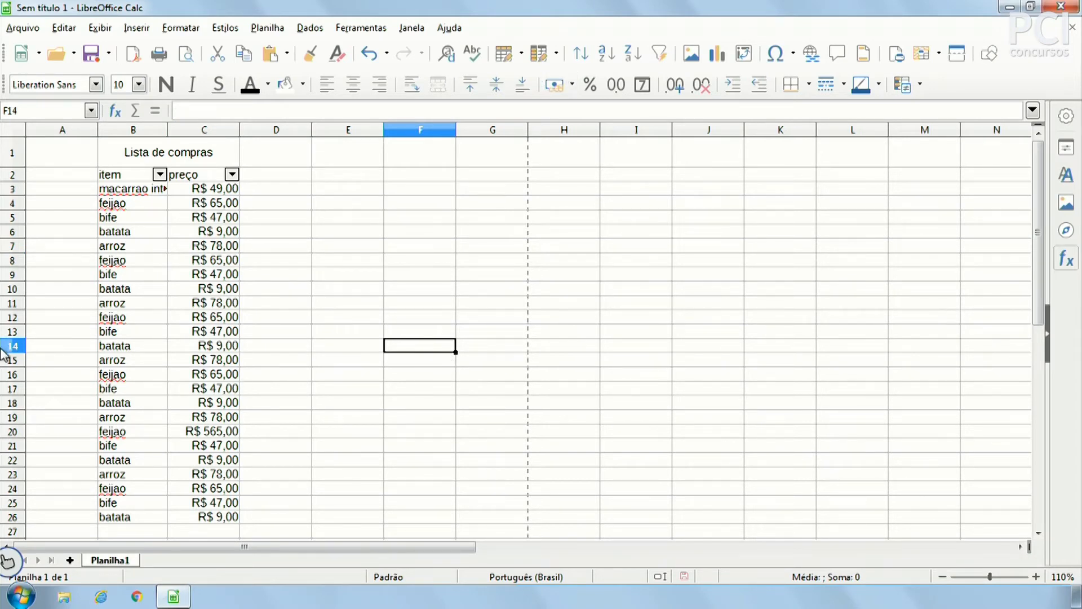
{"action": "left_click_drag", "start_coordinate": [217, 203], "coordinate": [217, 277]}
{"action": "left_click", "coordinate": [302, 261]}
{"action": "left_click_drag", "start_coordinate": [215, 203], "coordinate": [217, 275]}
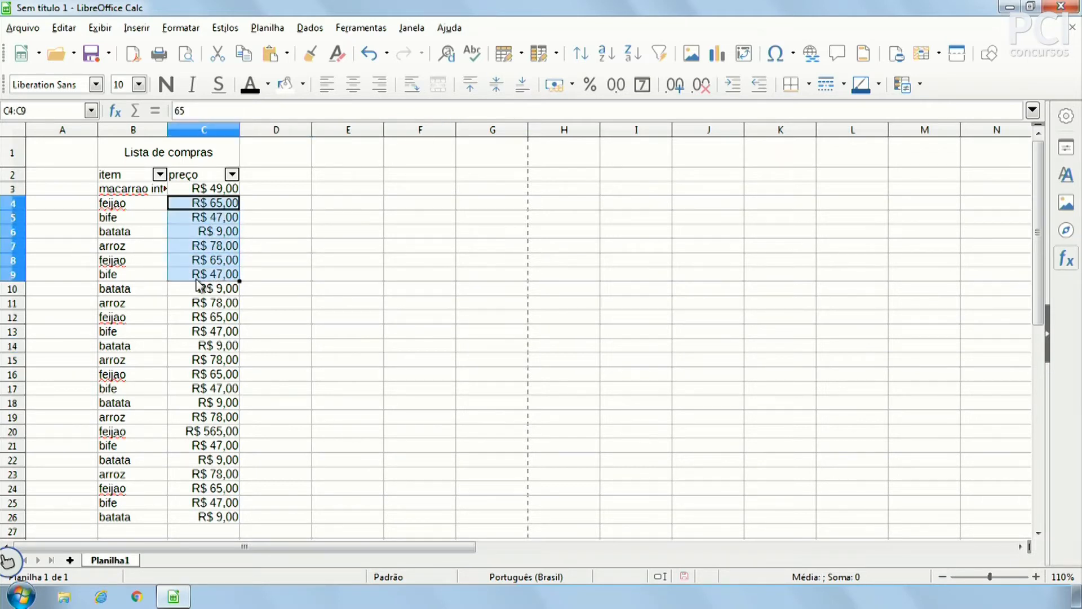
{"action": "left_click", "coordinate": [285, 218]}
{"action": "left_click", "coordinate": [212, 206]}
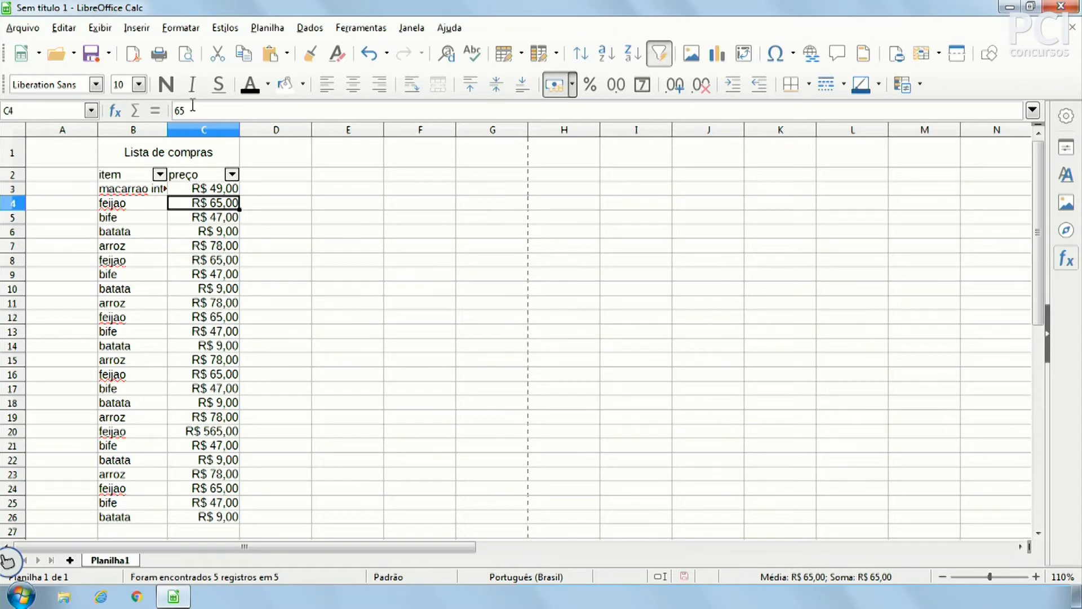
{"action": "left_click", "coordinate": [272, 218]}
{"action": "left_click_drag", "start_coordinate": [214, 189], "coordinate": [208, 299]}
{"action": "left_click", "coordinate": [216, 275]}
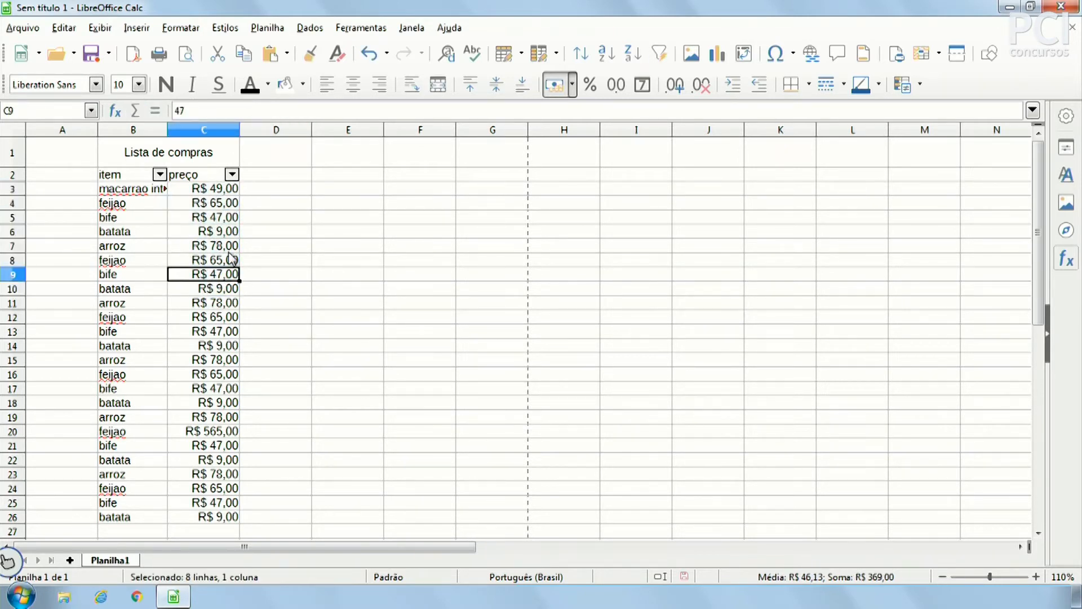
{"action": "left_click", "coordinate": [228, 208]}
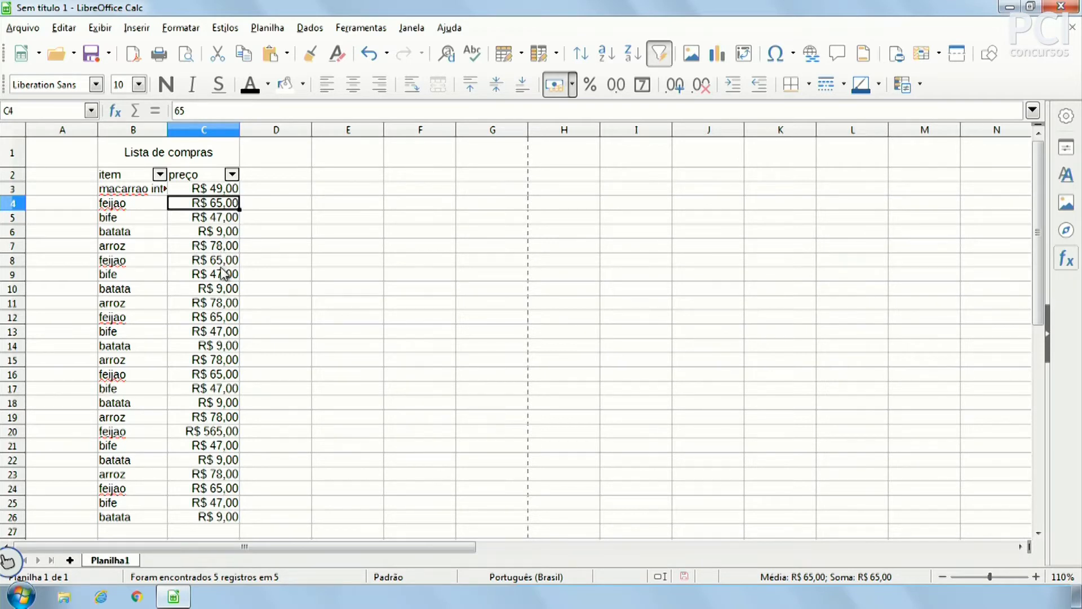
{"action": "left_click", "coordinate": [350, 327]}
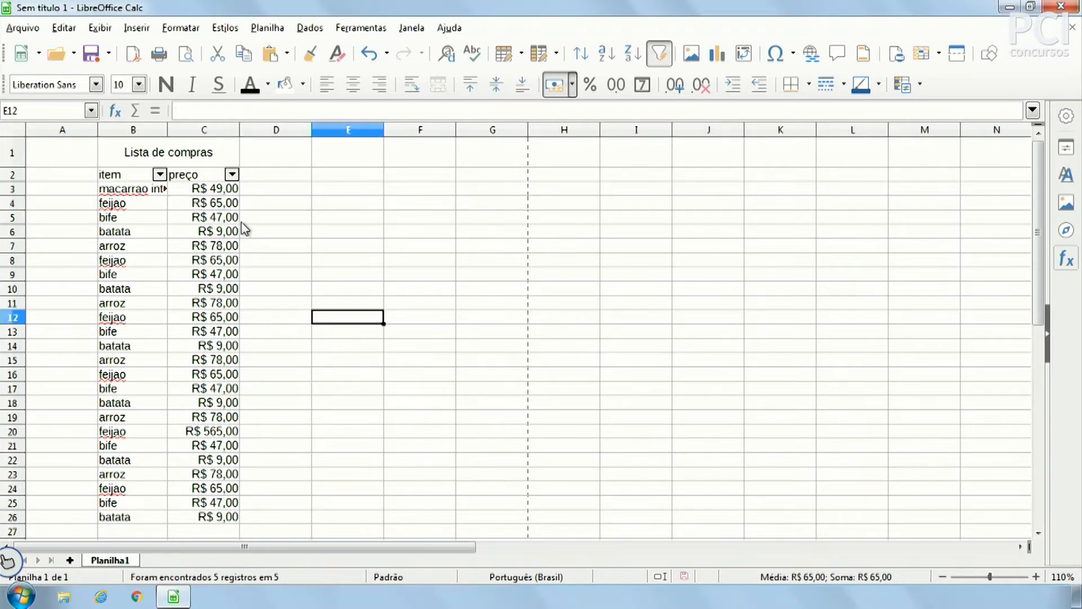
{"action": "left_click", "coordinate": [207, 204]}
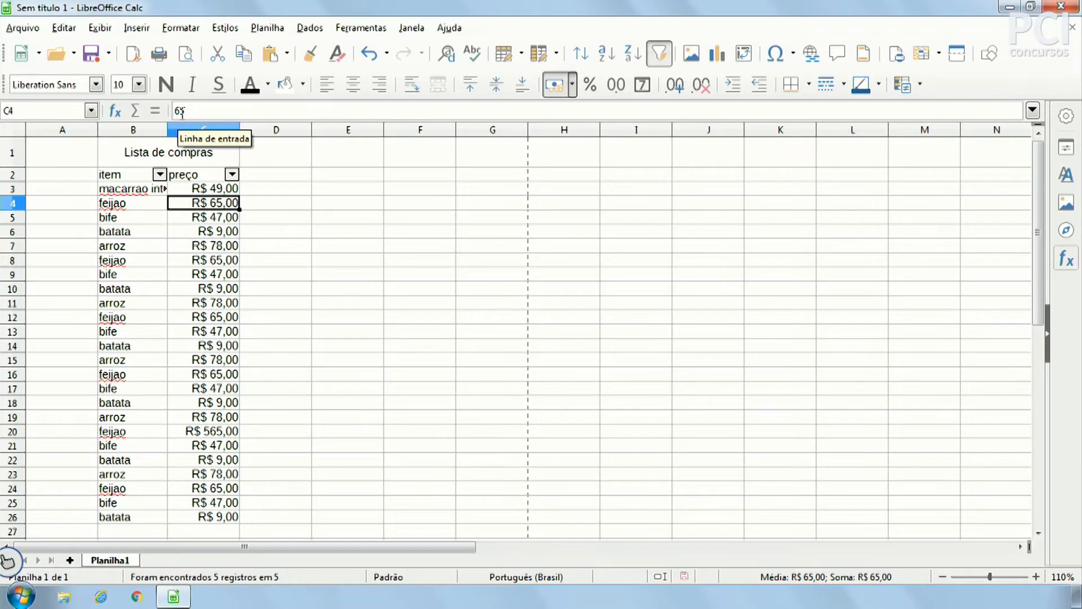
{"action": "left_click", "coordinate": [361, 263]}
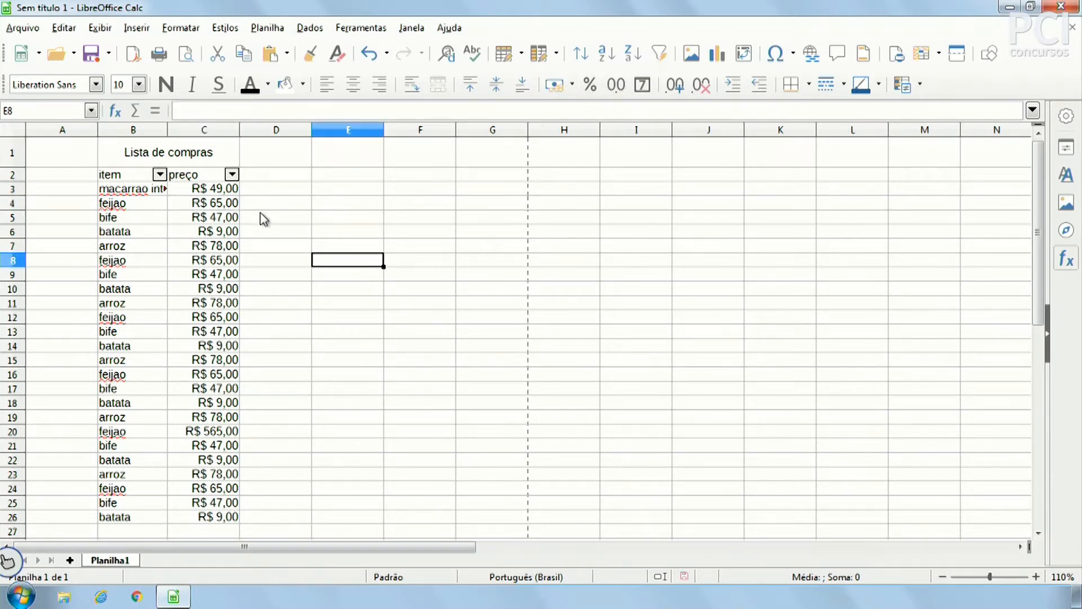
Step: Enter 10 in cell D3 and format the cell as a percentage
{"action": "left_click", "coordinate": [289, 183]}
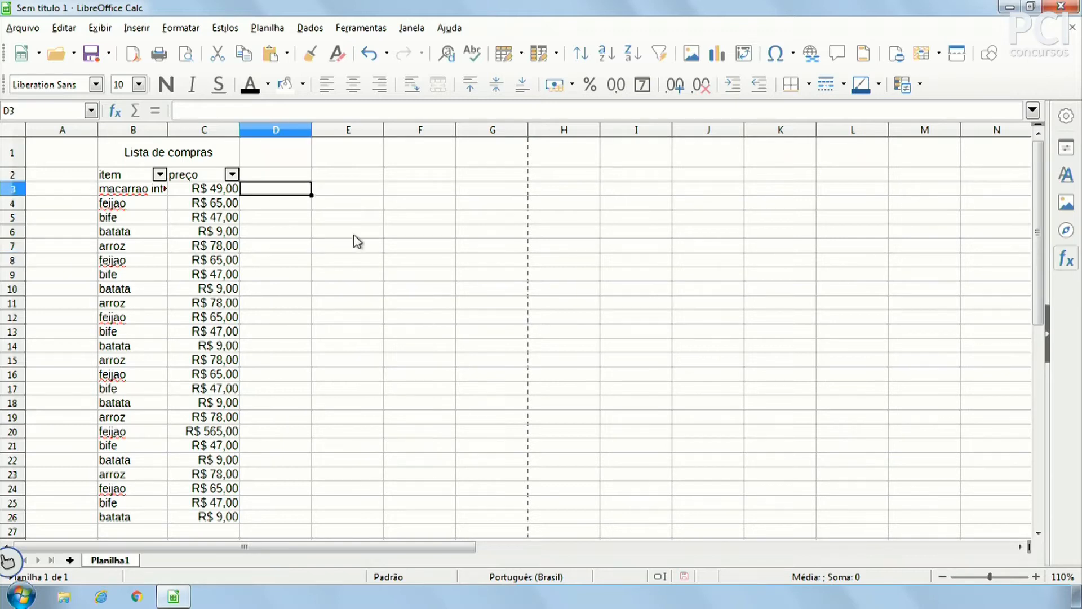
{"action": "type", "text": "10"}
{"action": "key", "text": "Return"}
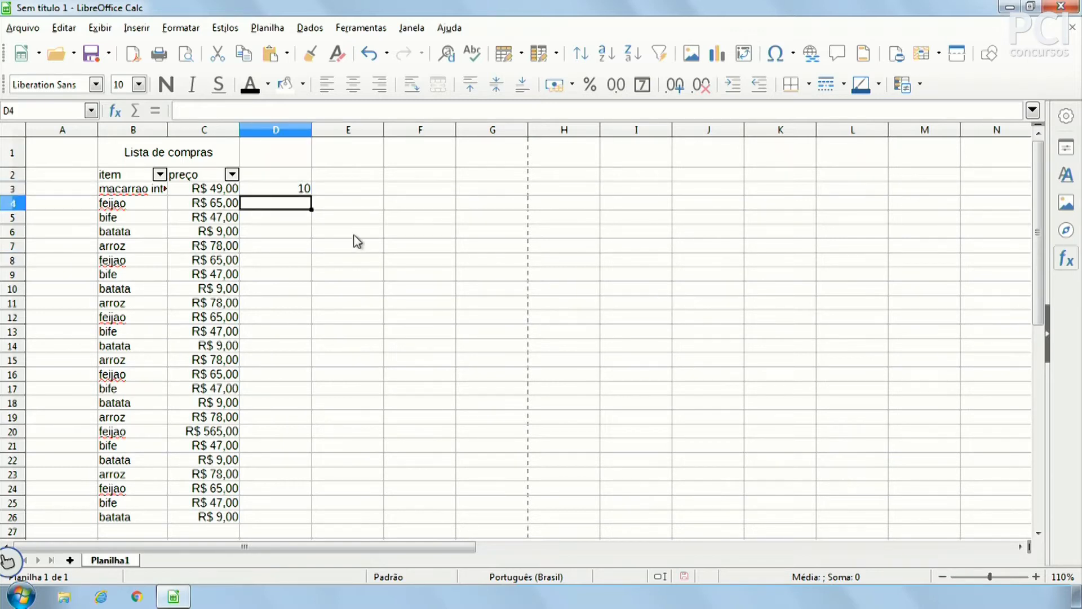
{"action": "left_click", "coordinate": [303, 190]}
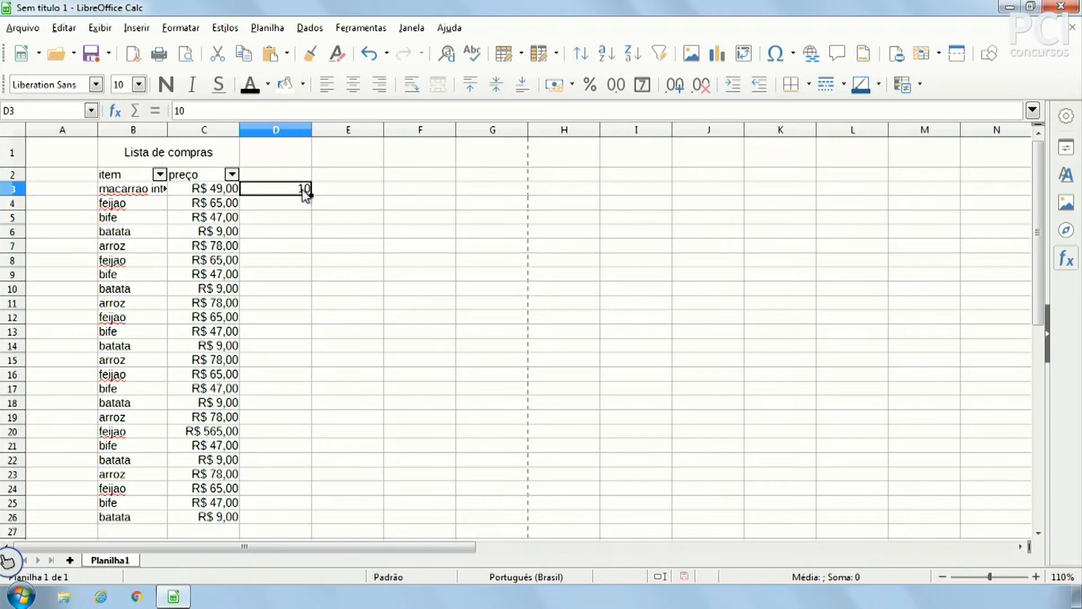
{"action": "left_click", "coordinate": [592, 89]}
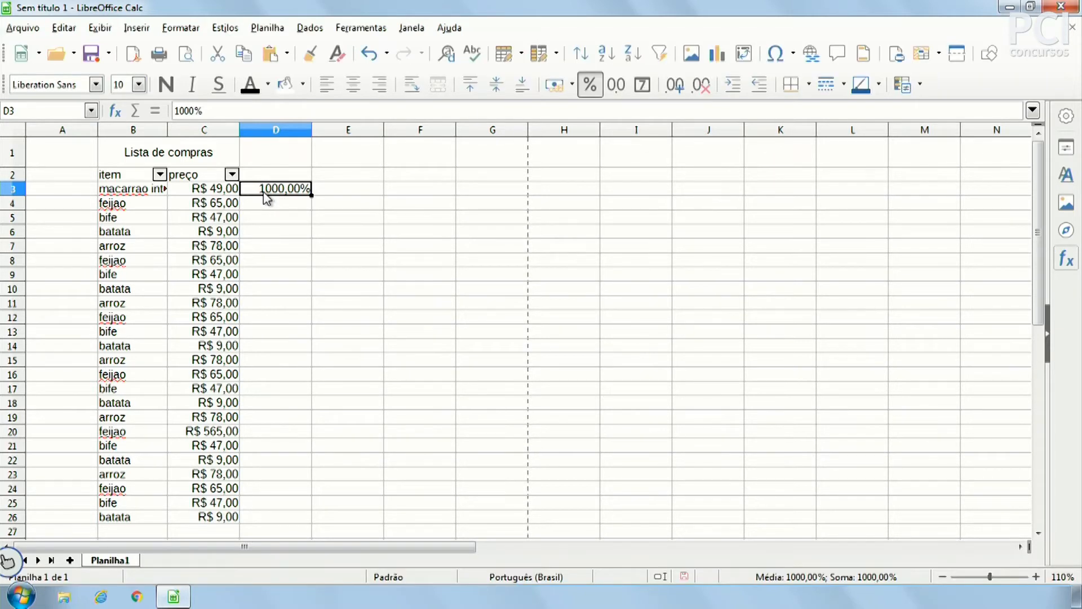
Step: Replace the content of cell D3 with 10%
{"action": "type", "text": "10%"}
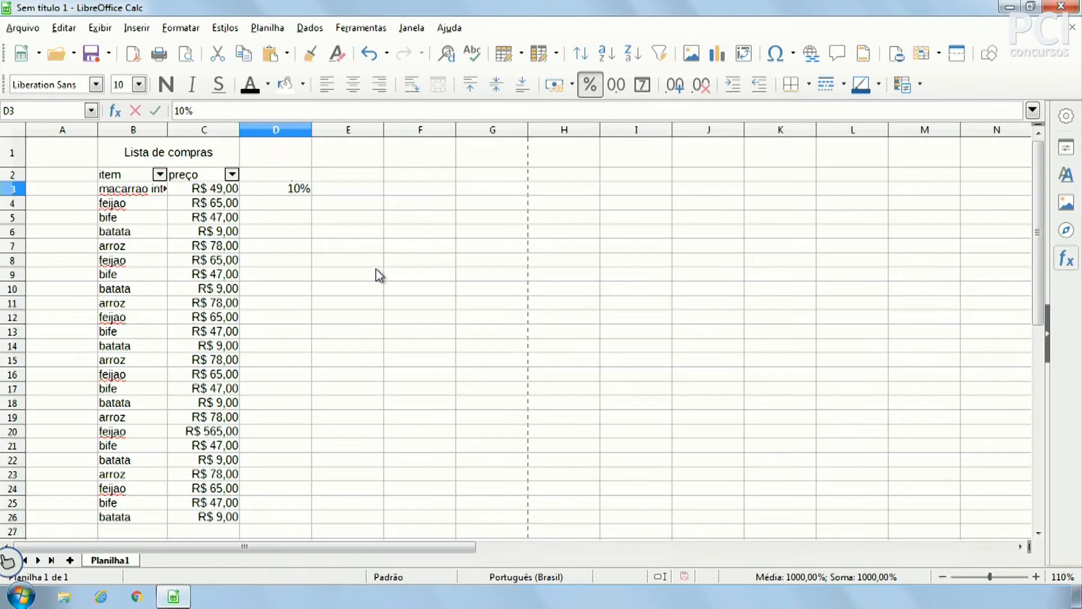
{"action": "key", "text": "Return"}
{"action": "left_click", "coordinate": [297, 192]}
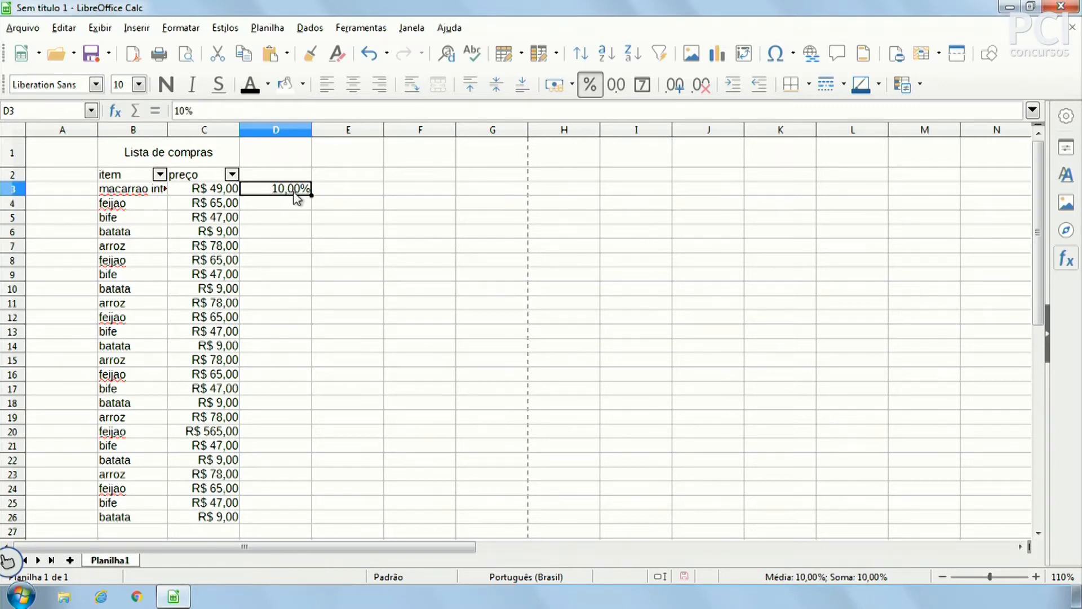
Step: Try the number format on cell D3, and undo it
{"action": "left_click", "coordinate": [618, 85]}
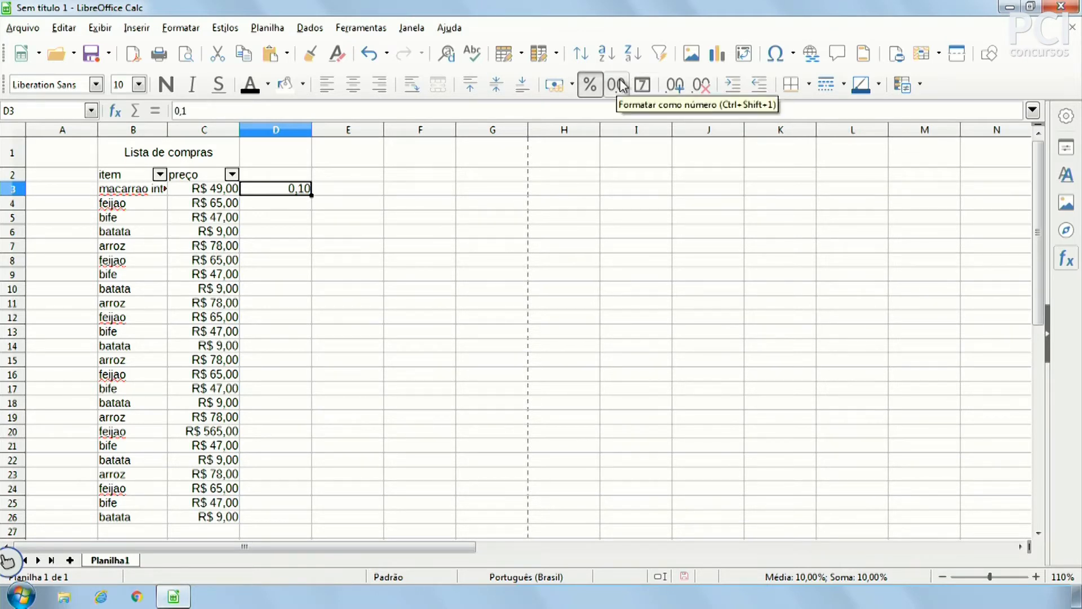
{"action": "key", "text": "ctrl+z"}
{"action": "left_click", "coordinate": [311, 231]}
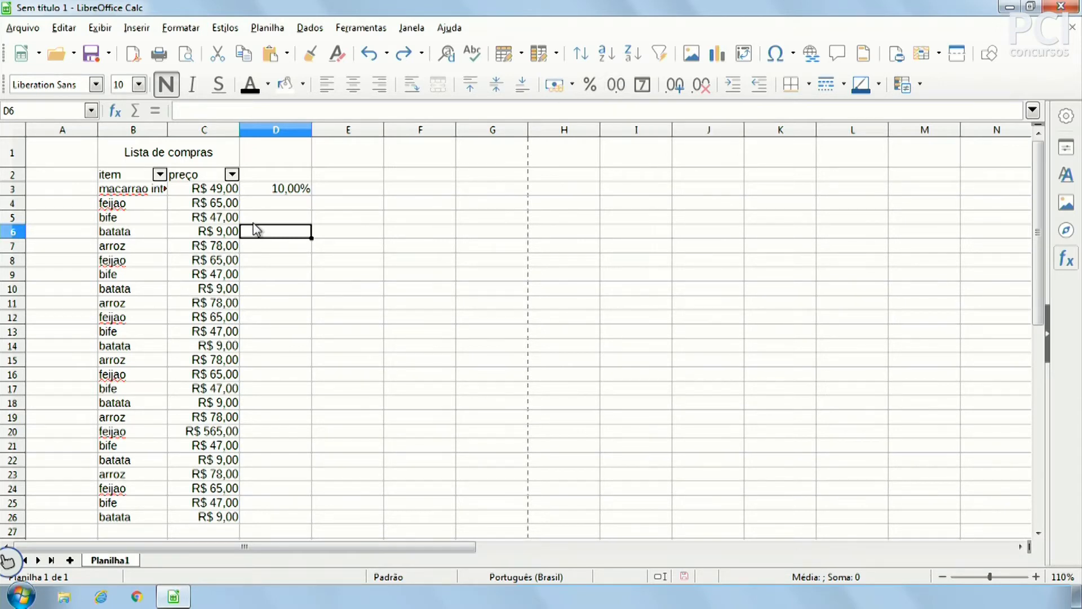
Step: Enter 1 in cell D5 and apply the number format to it
{"action": "left_click", "coordinate": [280, 217]}
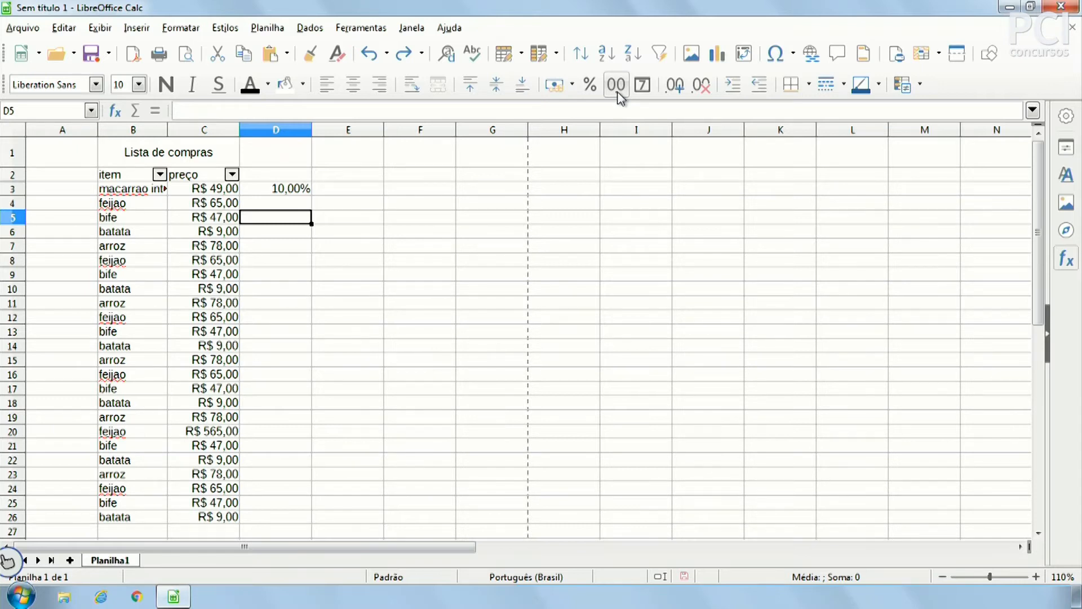
{"action": "type", "text": "1"}
{"action": "key", "text": "Return"}
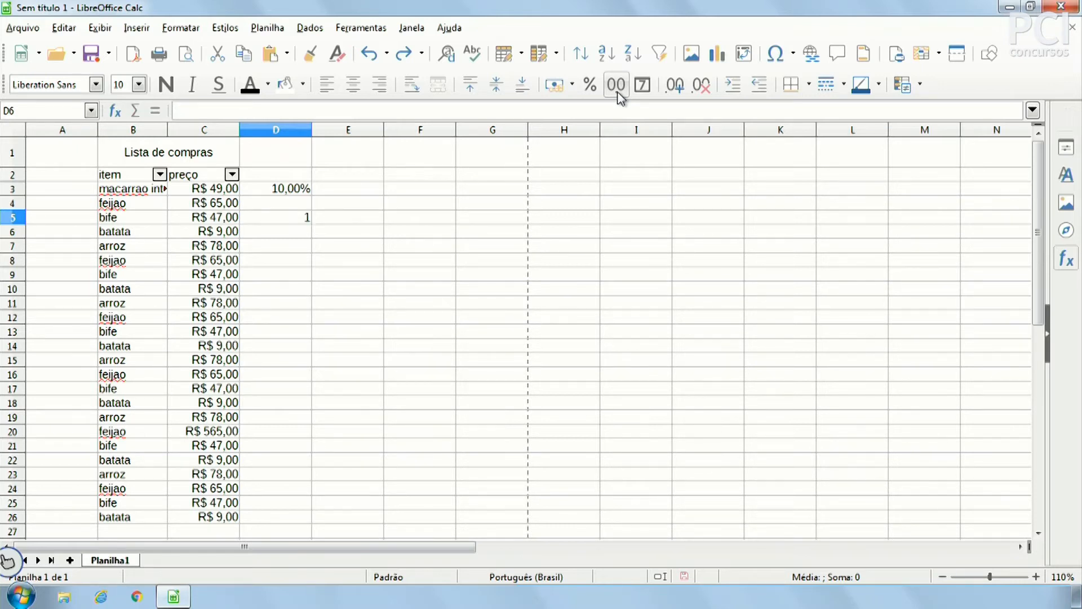
{"action": "left_click", "coordinate": [299, 215]}
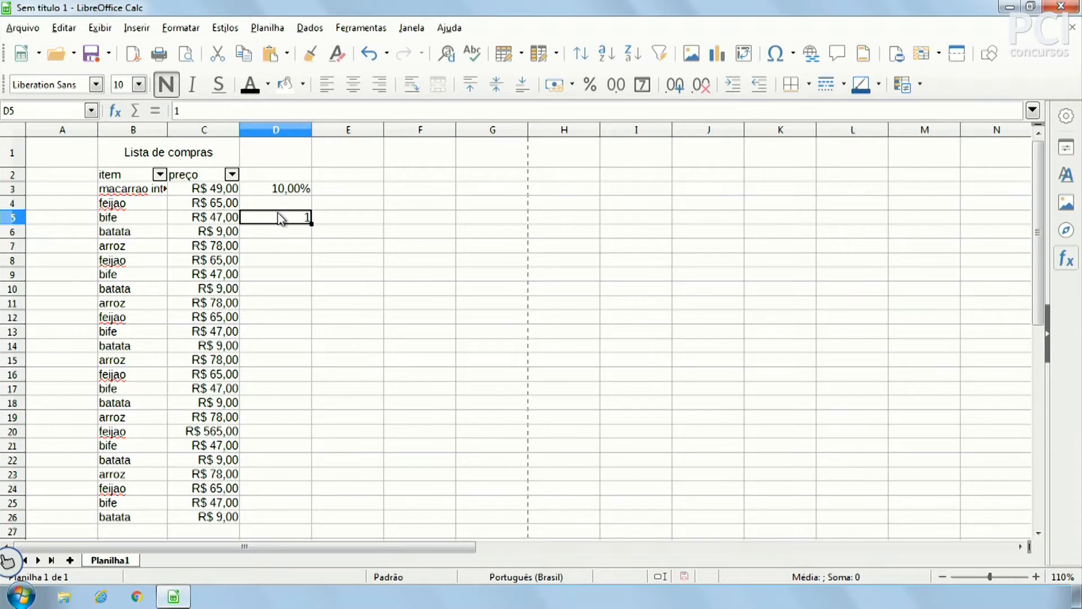
{"action": "left_click", "coordinate": [623, 95]}
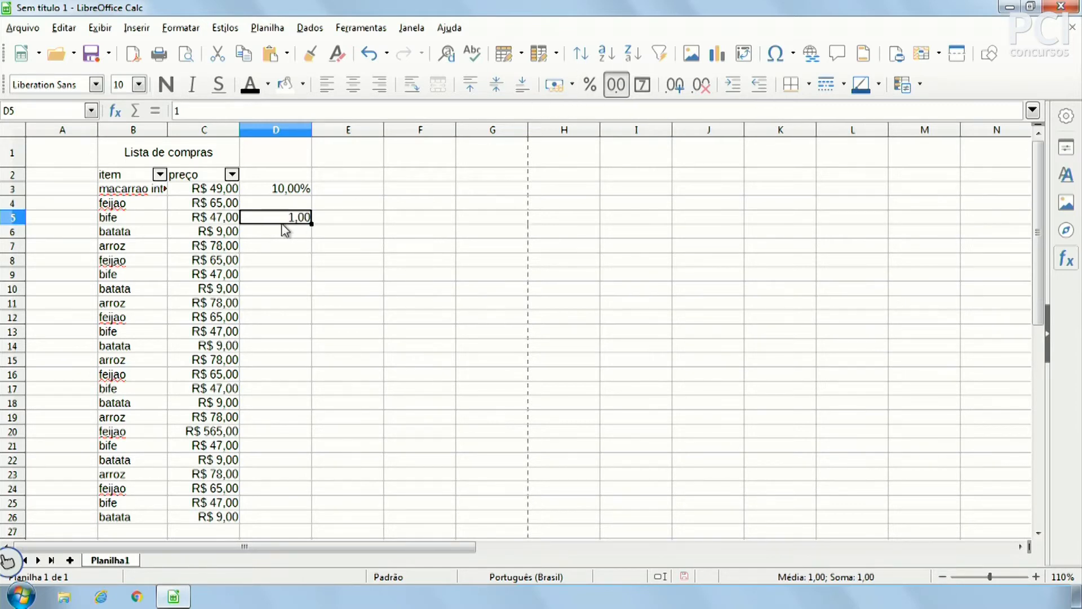
{"action": "left_click", "coordinate": [280, 258]}
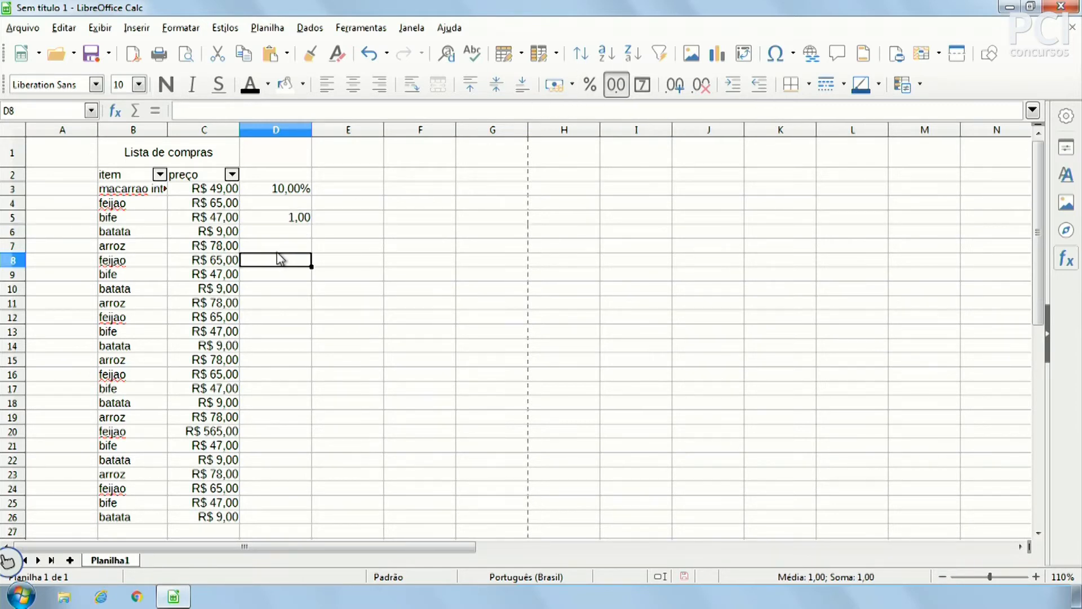
{"action": "left_click", "coordinate": [308, 224]}
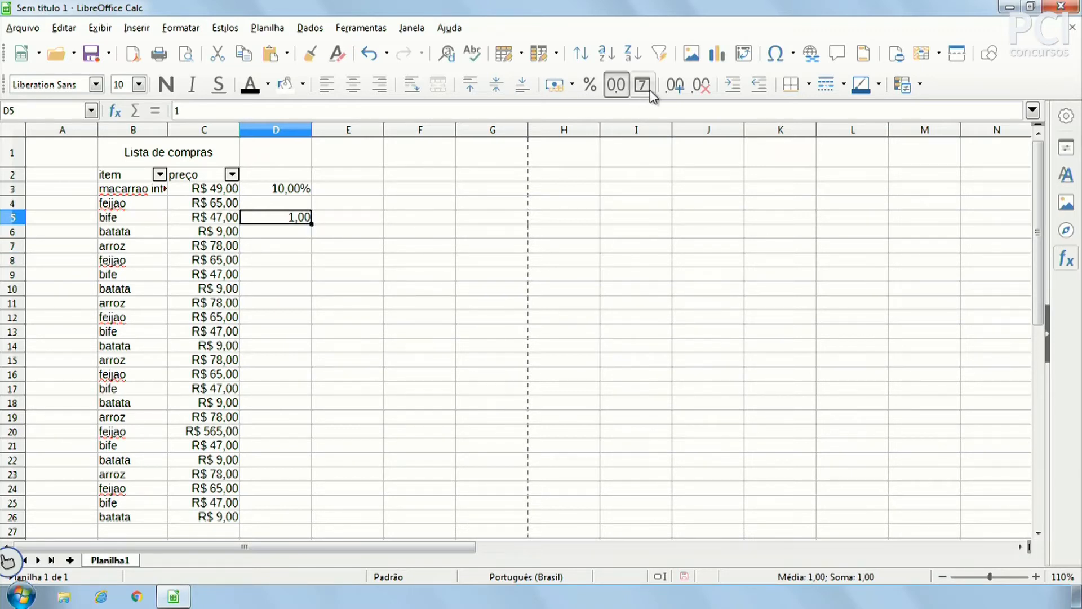
Step: Format cell D8 as a date and enter 27/07 in it
{"action": "left_click", "coordinate": [265, 260]}
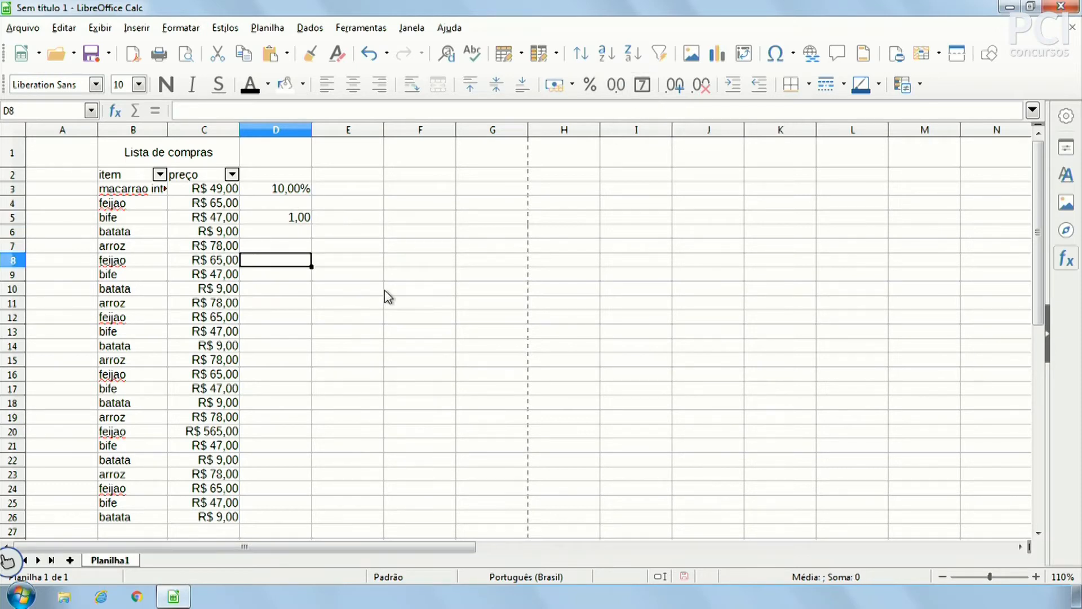
{"action": "left_click", "coordinate": [642, 85]}
{"action": "type", "text": "2"}
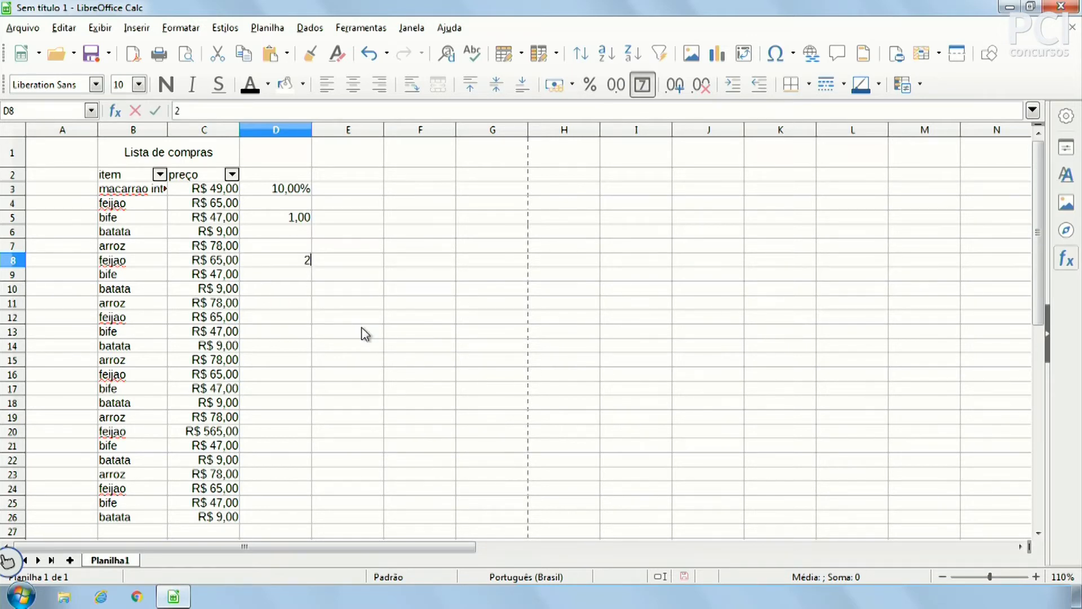
{"action": "type", "text": "7/07"}
{"action": "key", "text": "Return"}
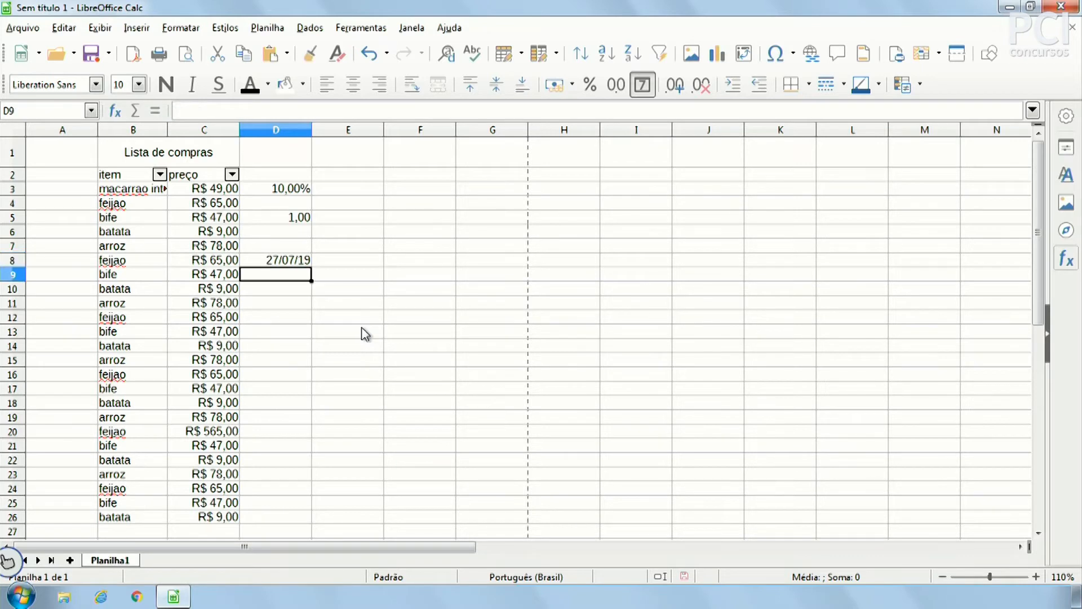
Step: Compare how the year of the date in D8 is displayed in the cell with how it is stored in its content
{"action": "left_click", "coordinate": [303, 261]}
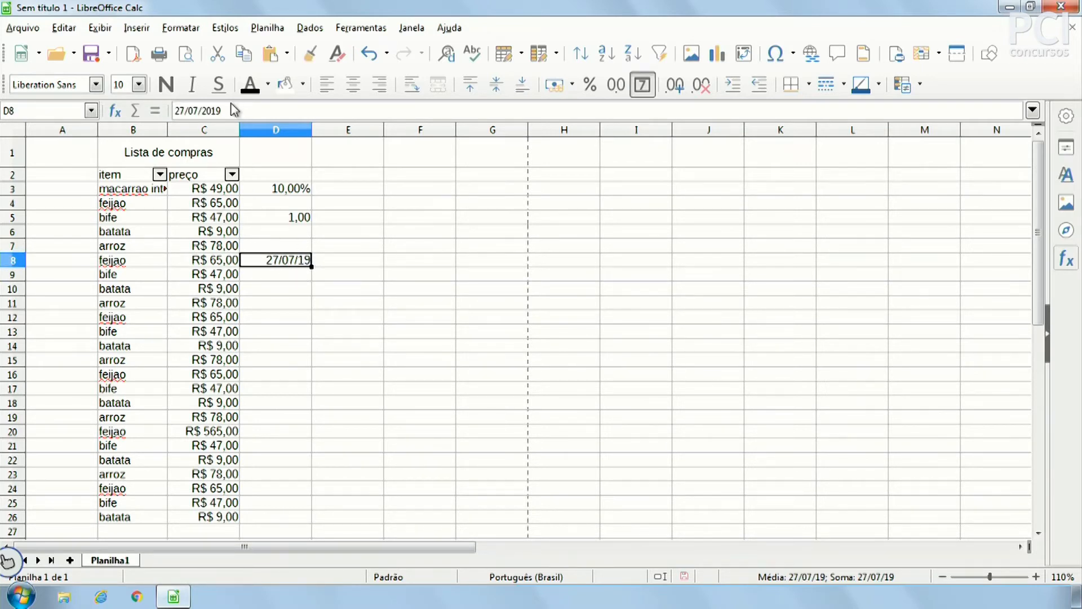
{"action": "mouse_move", "coordinate": [225, 111]}
{"action": "left_mouse_down"}
{"action": "mouse_move", "coordinate": [175, 111]}
{"action": "mouse_move", "coordinate": [212, 106]}
{"action": "left_mouse_up"}
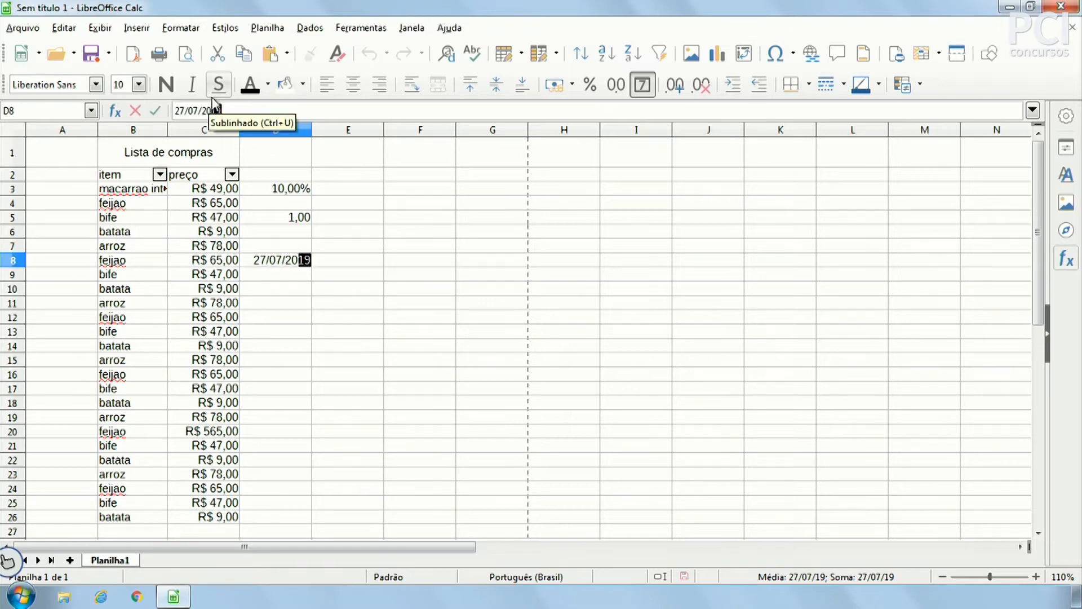
{"action": "left_click", "coordinate": [689, 474]}
{"action": "left_click", "coordinate": [305, 267]}
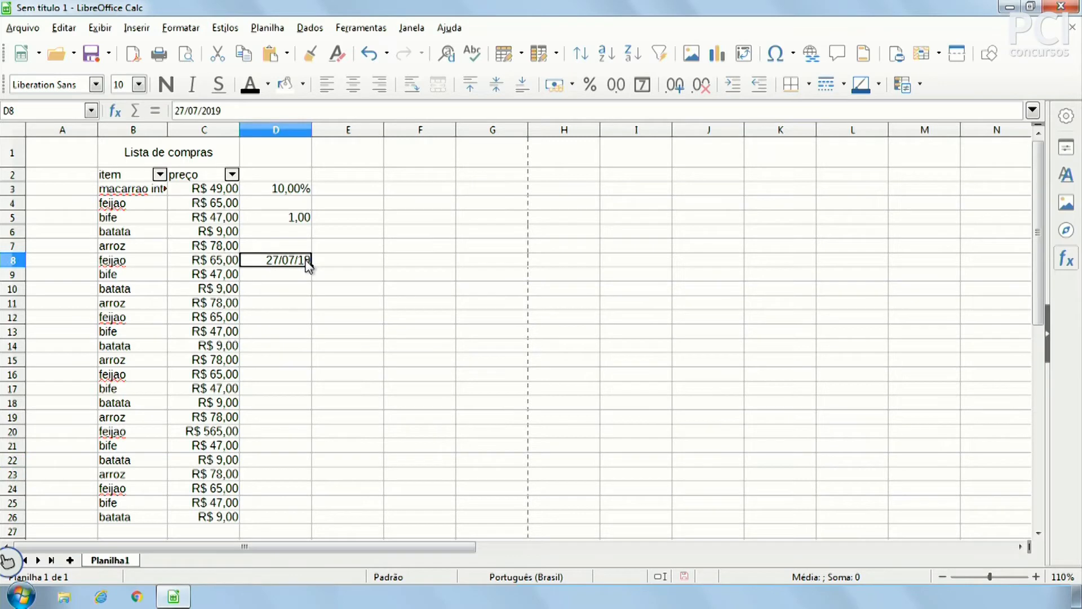
{"action": "left_click", "coordinate": [381, 350]}
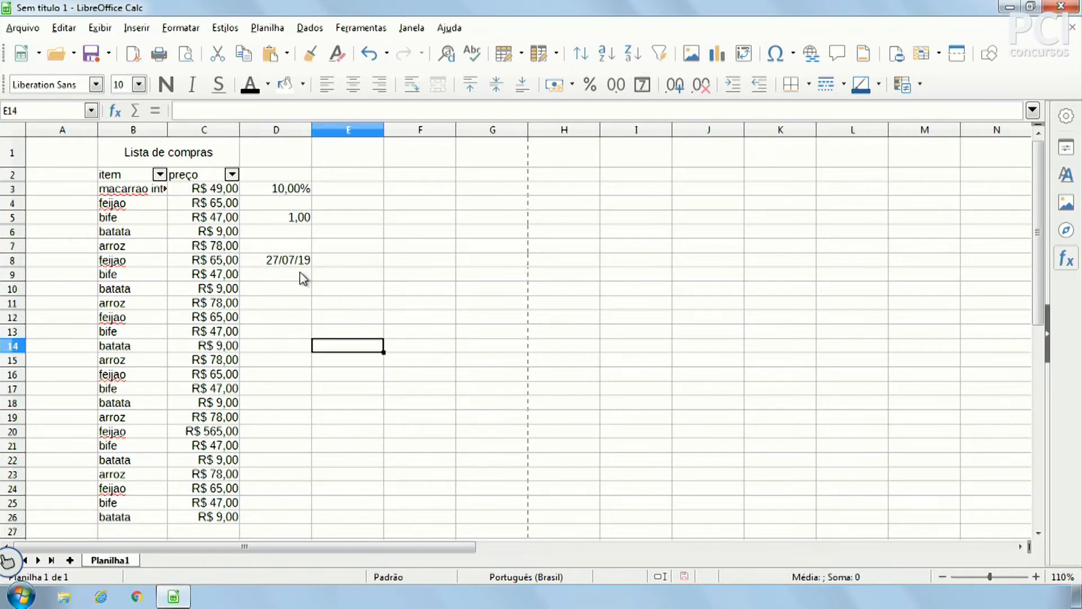
{"action": "left_click", "coordinate": [288, 250]}
{"action": "left_click", "coordinate": [278, 262]}
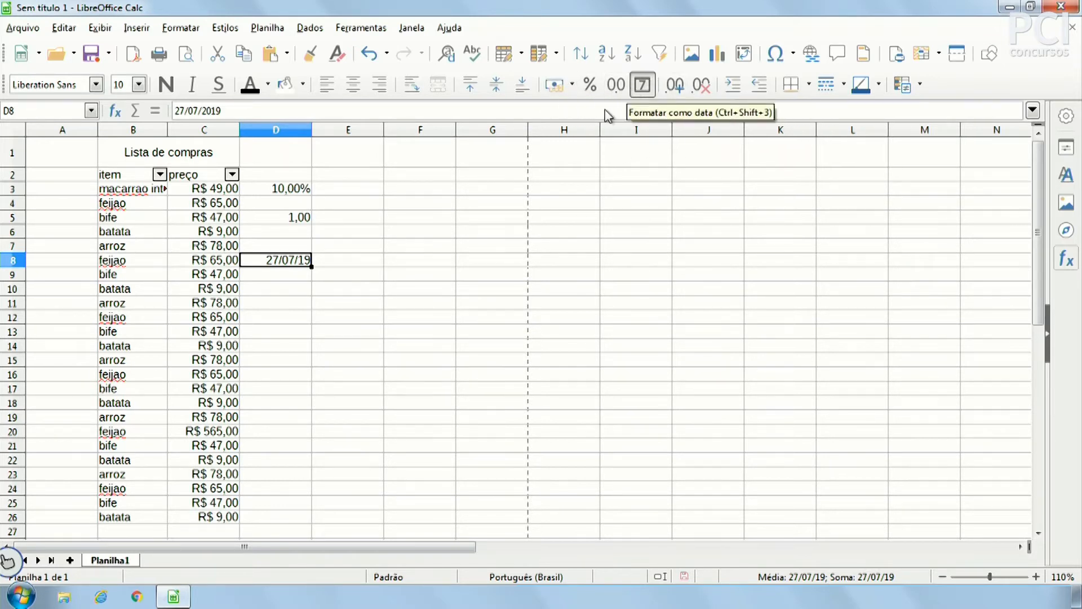
{"action": "left_click", "coordinate": [407, 245]}
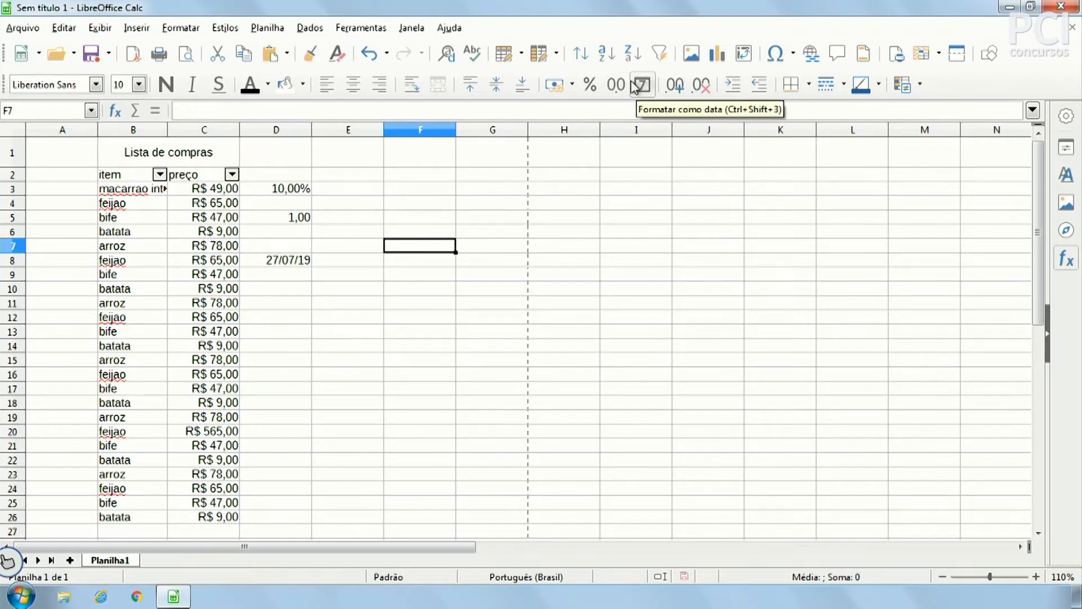
Step: Check which number format is active on the date in D8 and on the number in D5
{"action": "left_click", "coordinate": [434, 231]}
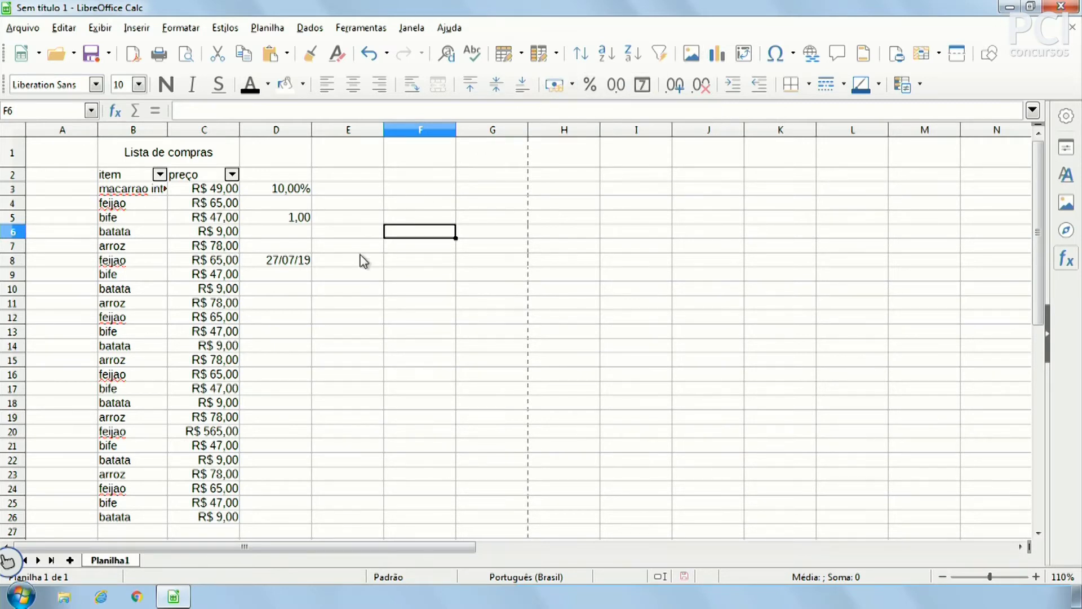
{"action": "left_click", "coordinate": [290, 262]}
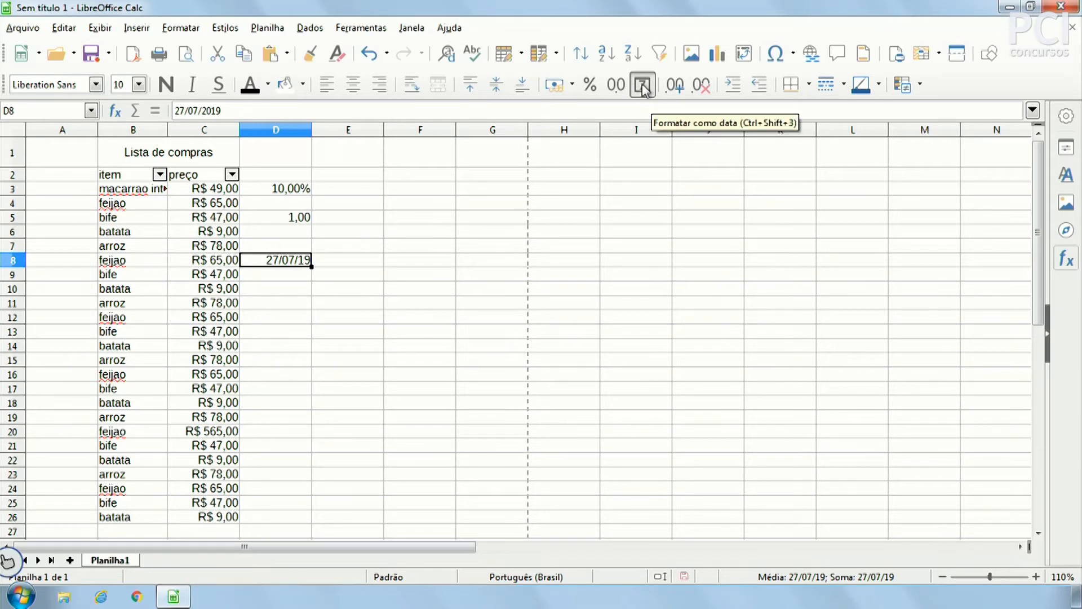
{"action": "left_click", "coordinate": [305, 220]}
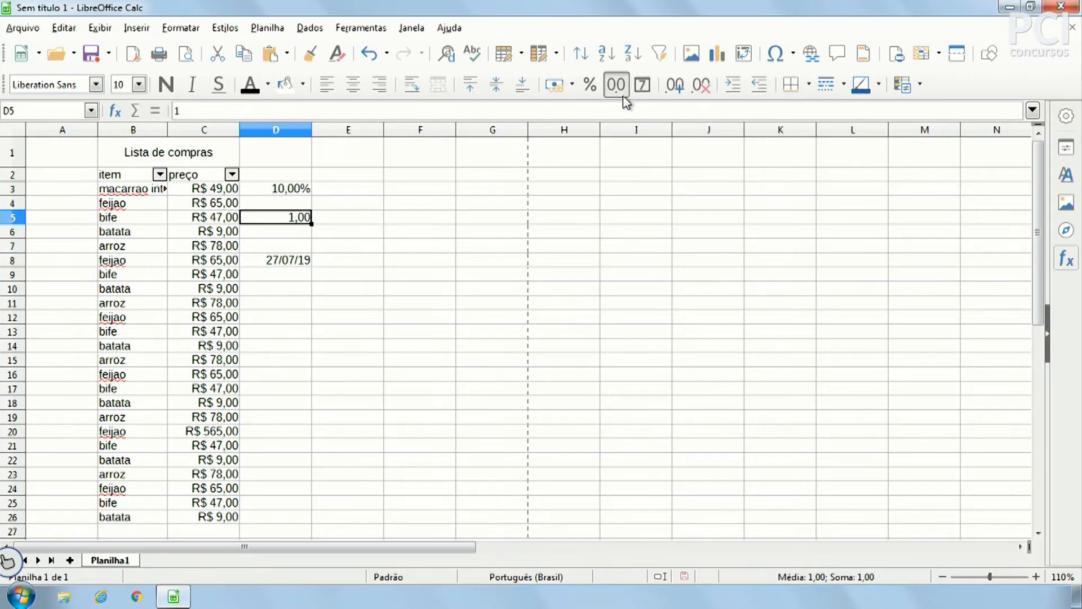
{"action": "left_click", "coordinate": [446, 317]}
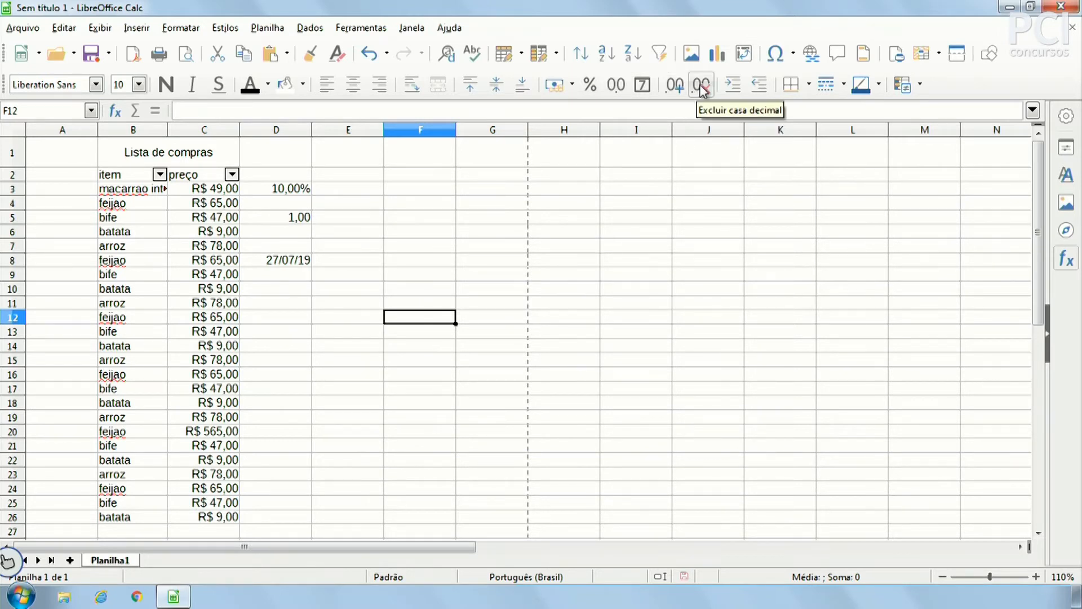
Step: Add four more decimal places to the number in cell D5
{"action": "left_click", "coordinate": [301, 222]}
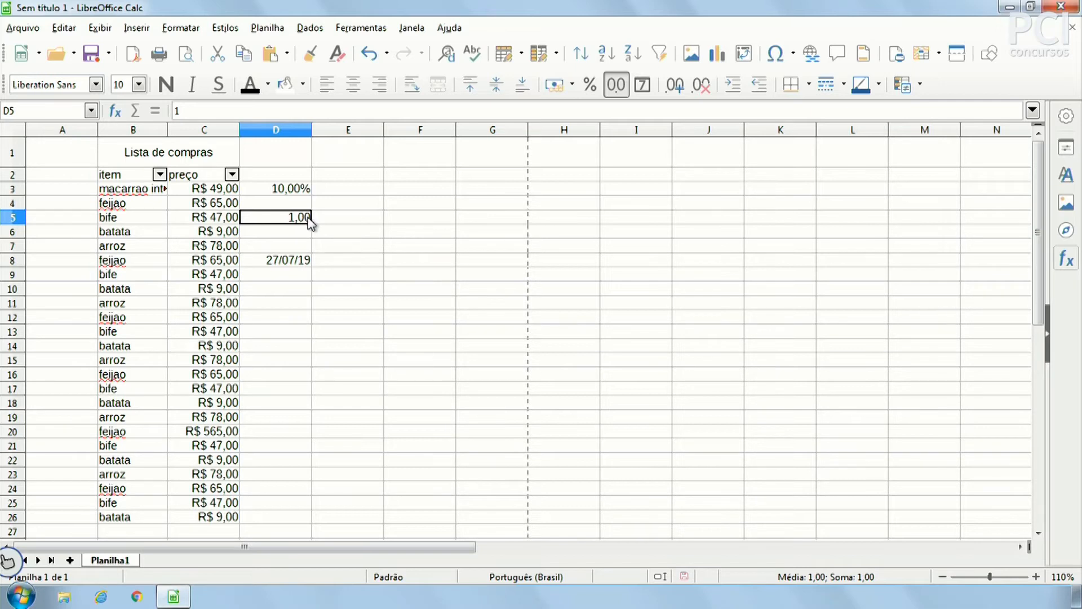
{"action": "left_click", "coordinate": [677, 86]}
{"action": "left_click", "coordinate": [676, 86]}
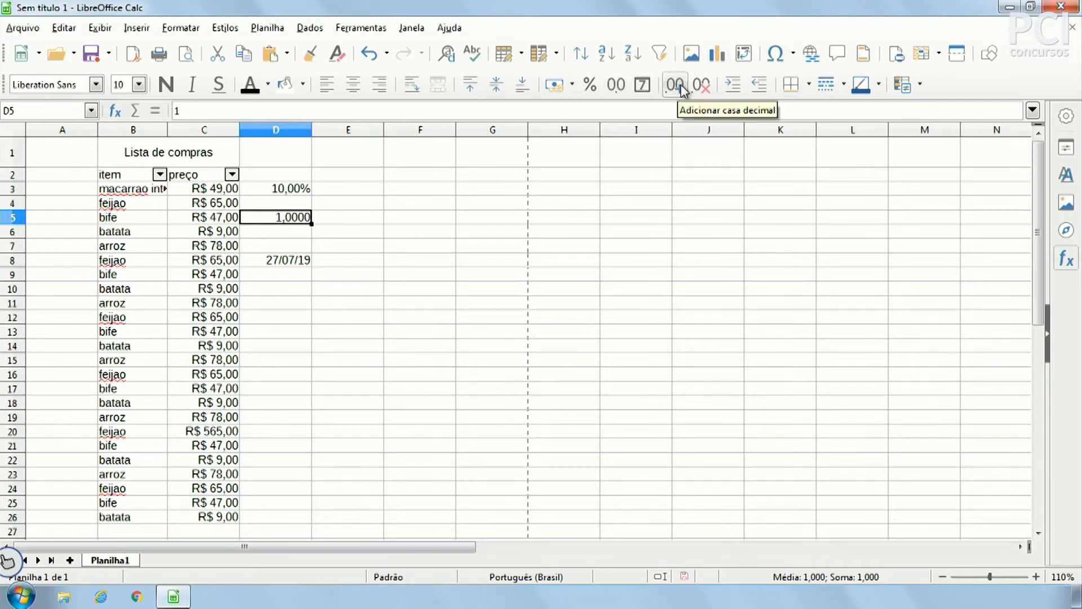
{"action": "left_click", "coordinate": [682, 88]}
{"action": "left_click", "coordinate": [682, 88]}
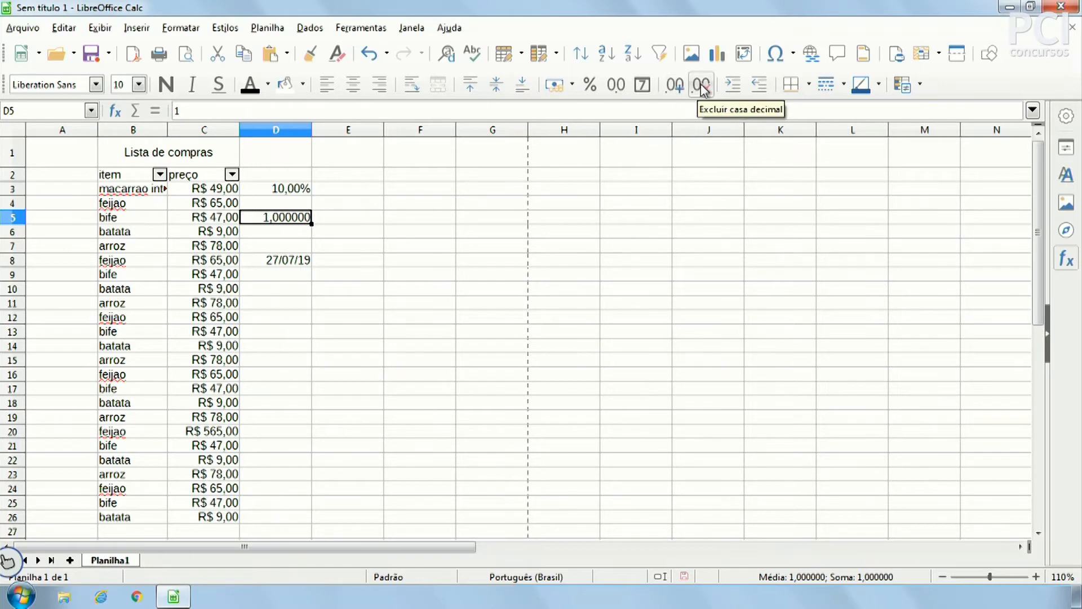
Step: Remove all decimal places from the number in D5 so it displays as a whole number
{"action": "left_click", "coordinate": [702, 85]}
{"action": "left_click", "coordinate": [702, 86]}
{"action": "left_click", "coordinate": [702, 85]}
{"action": "left_click", "coordinate": [701, 85]}
{"action": "left_click", "coordinate": [702, 85]}
{"action": "left_click", "coordinate": [702, 85]}
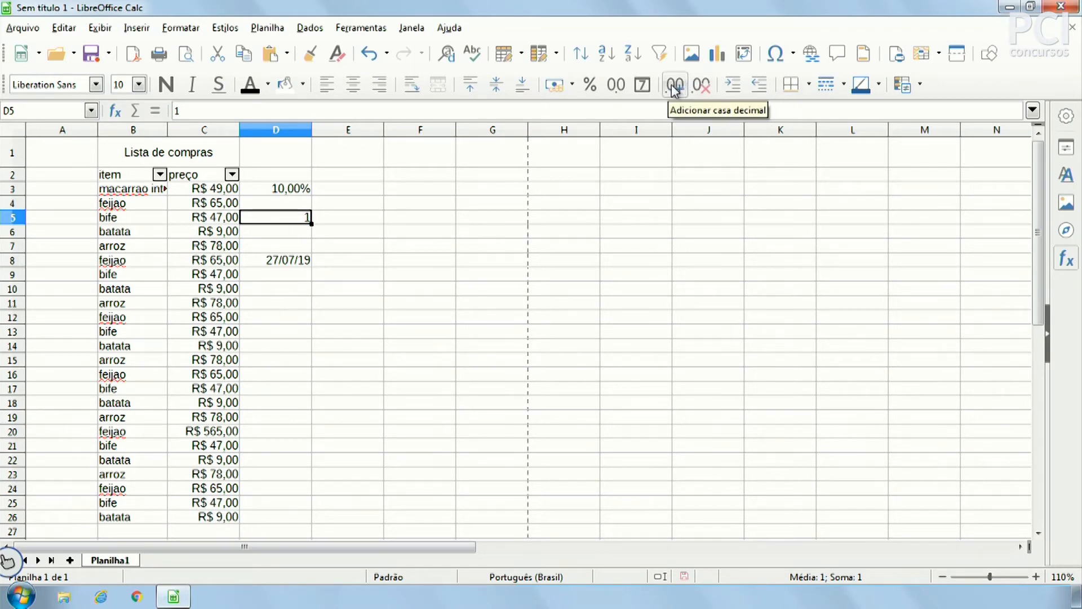
Step: Set D5 to two decimal places and extend its value to 1,53484657
{"action": "left_click", "coordinate": [675, 86]}
{"action": "left_click", "coordinate": [675, 85]}
{"action": "left_click", "coordinate": [192, 110]}
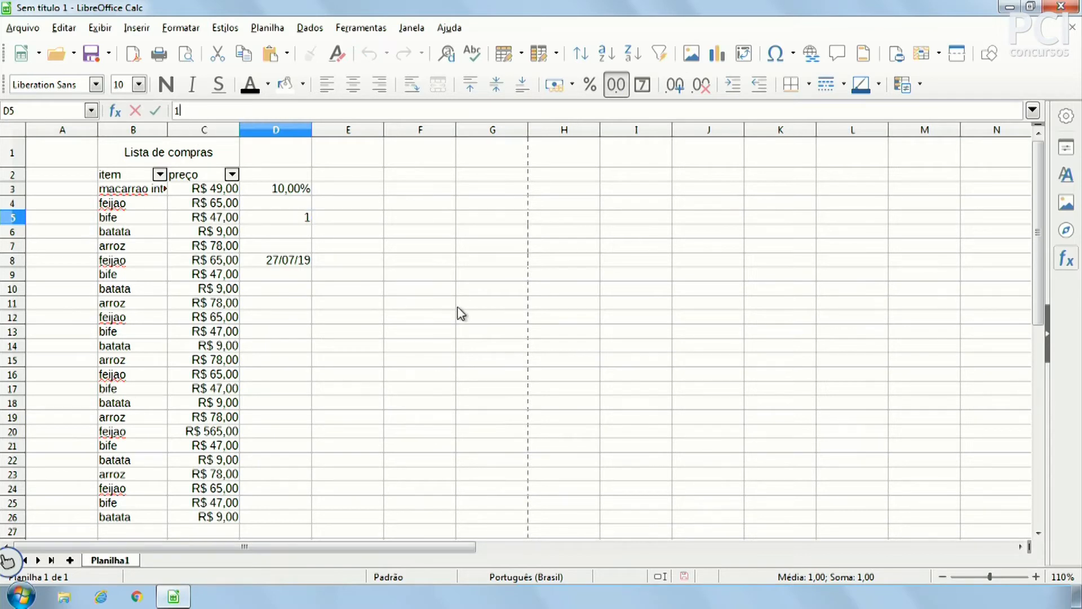
{"action": "type", "text": ",53484857"}
{"action": "key", "text": "Return"}
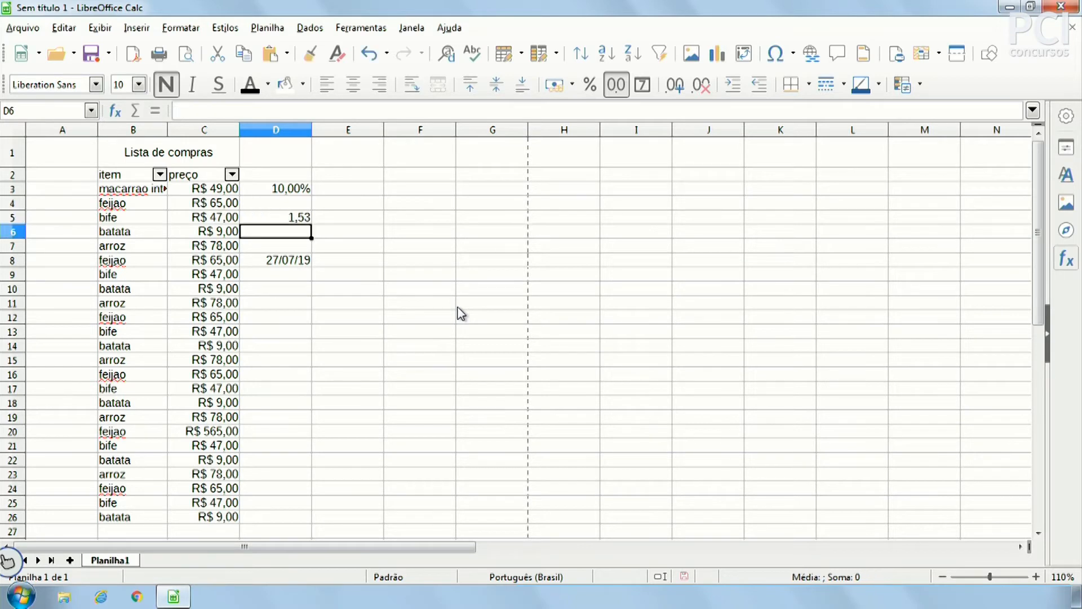
Step: Compare the value stored in D5 with the rounded number displayed in the cell, leaving its content unedited
{"action": "left_click", "coordinate": [292, 216]}
{"action": "left_click_drag", "start_coordinate": [182, 111], "coordinate": [237, 106]}
{"action": "left_click", "coordinate": [237, 107]}
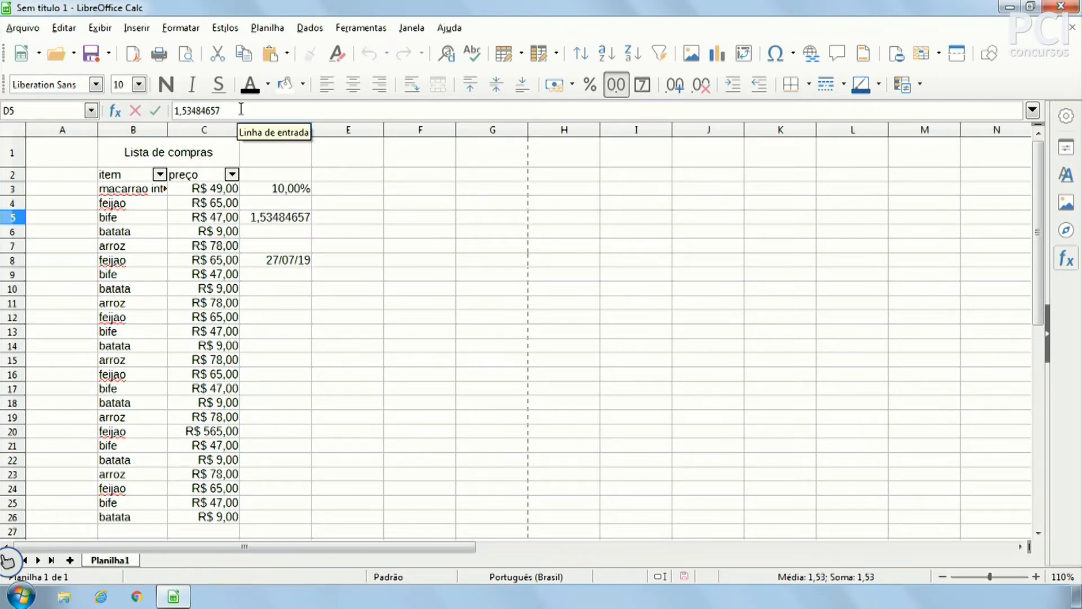
{"action": "left_click_drag", "start_coordinate": [305, 220], "coordinate": [254, 215]}
{"action": "left_click", "coordinate": [293, 216]}
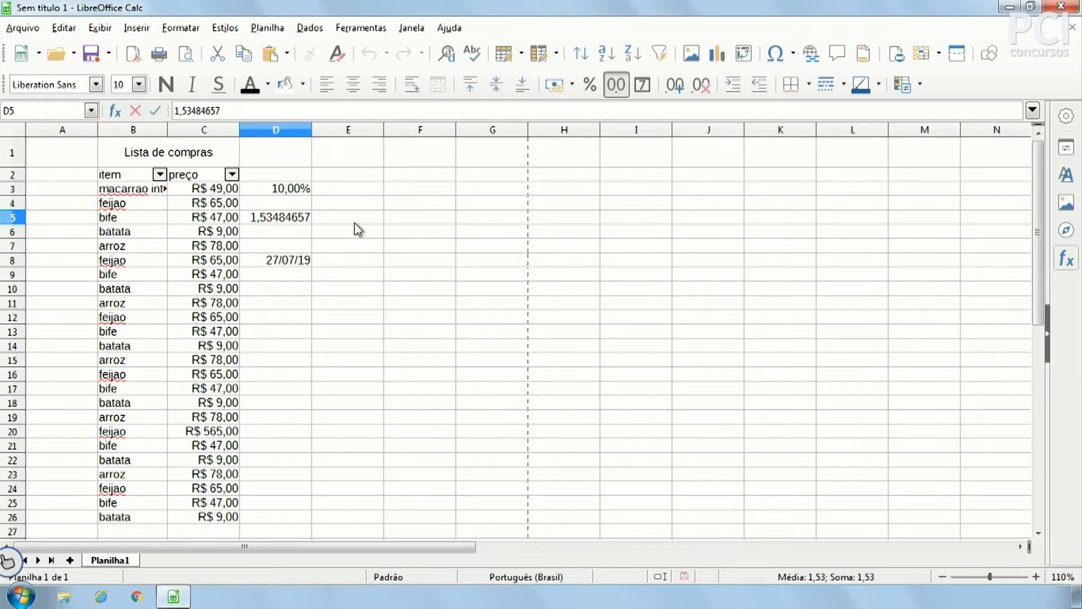
{"action": "key", "text": "Escape"}
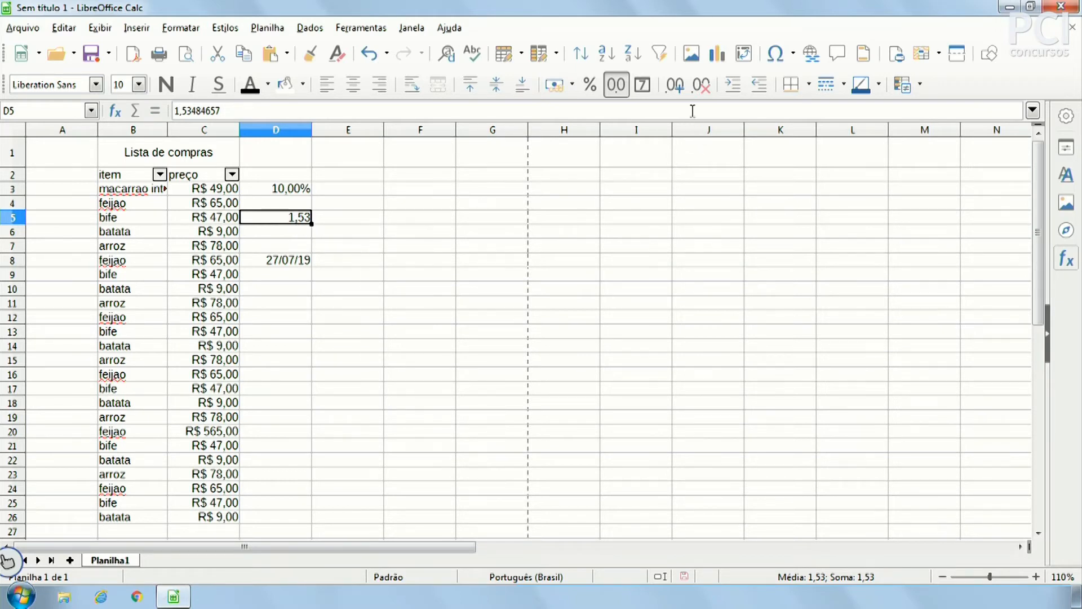
Step: Remove both decimal places from D5 and inspect the decimals still held in its content
{"action": "left_click", "coordinate": [701, 85]}
{"action": "left_click", "coordinate": [701, 84]}
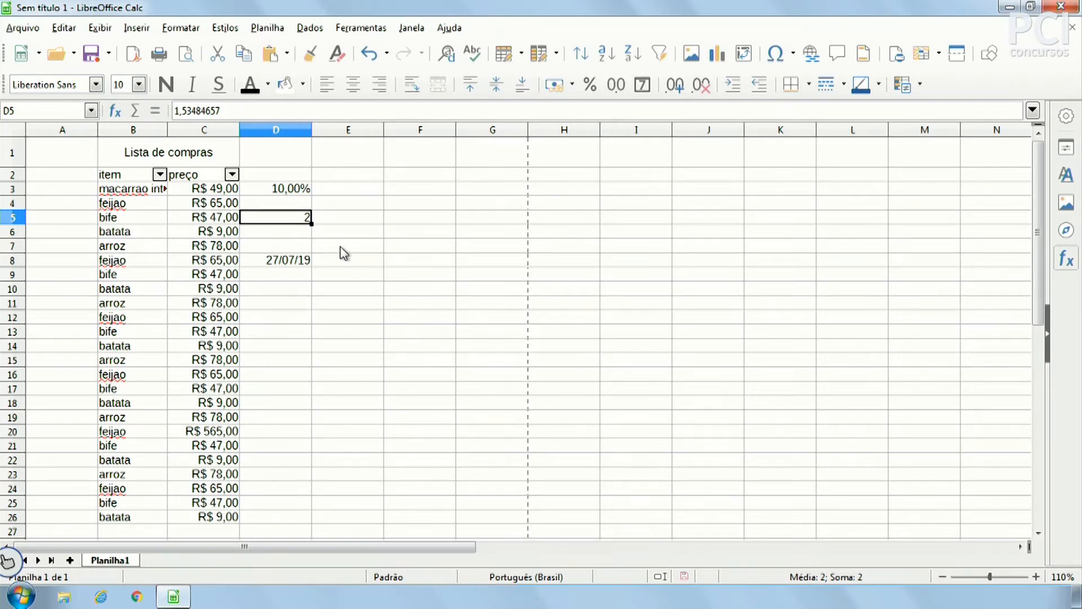
{"action": "left_click", "coordinate": [182, 109]}
{"action": "left_click_drag", "start_coordinate": [182, 109], "coordinate": [221, 110]}
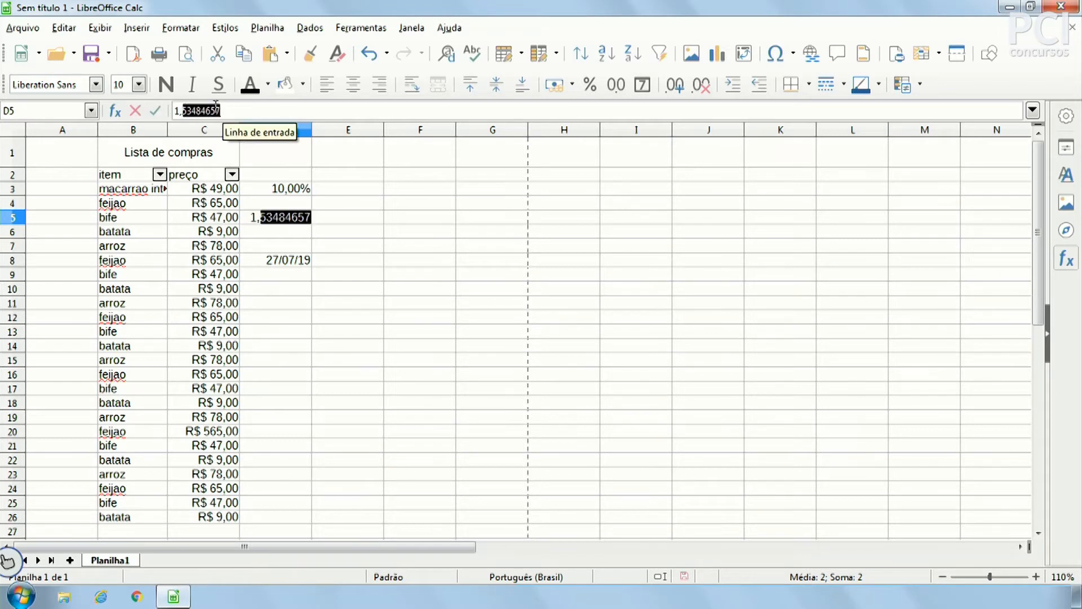
{"action": "key", "text": "Escape"}
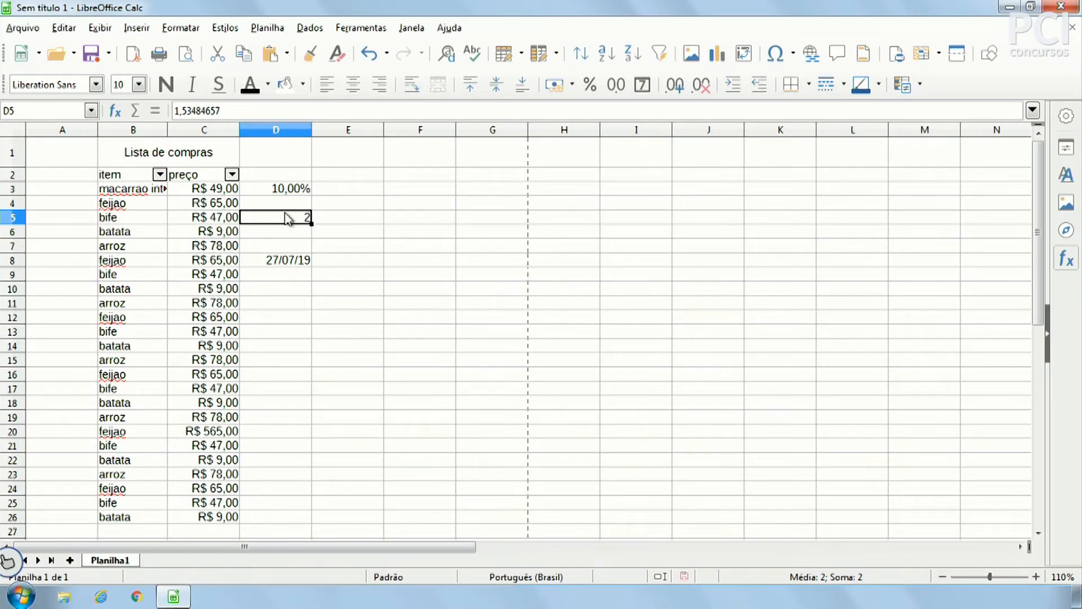
Step: Add several decimal places to D5 and reduce them until only one decimal place is displayed
{"action": "left_click", "coordinate": [676, 86]}
{"action": "left_click", "coordinate": [677, 86]}
{"action": "left_click", "coordinate": [683, 86]}
{"action": "left_click", "coordinate": [700, 87]}
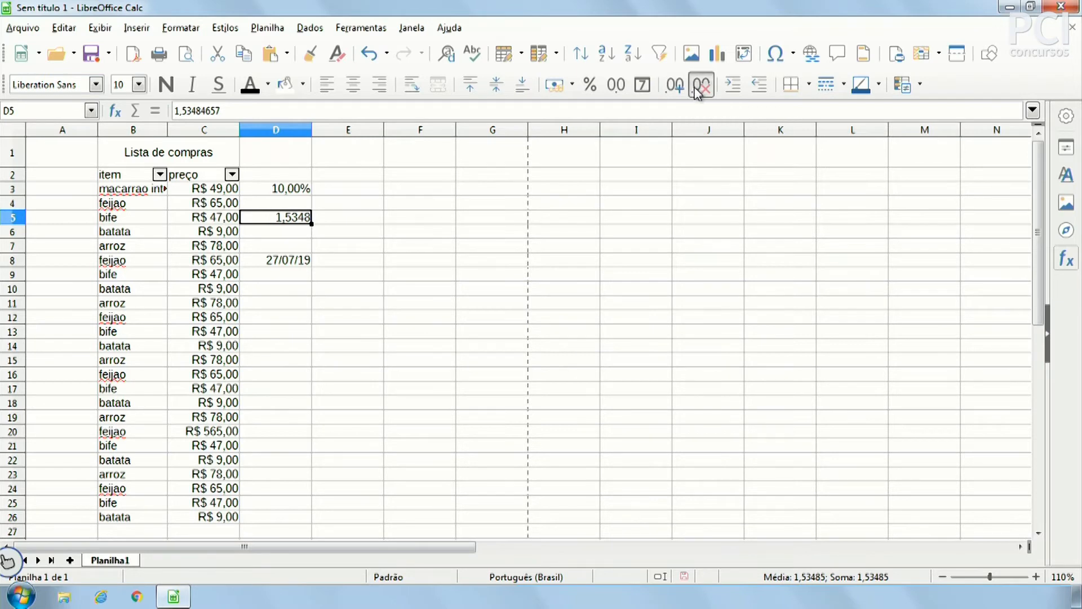
{"action": "left_click", "coordinate": [700, 87]}
{"action": "left_click", "coordinate": [676, 86]}
{"action": "left_click", "coordinate": [700, 88]}
{"action": "left_click", "coordinate": [702, 88]}
{"action": "left_click", "coordinate": [702, 87]}
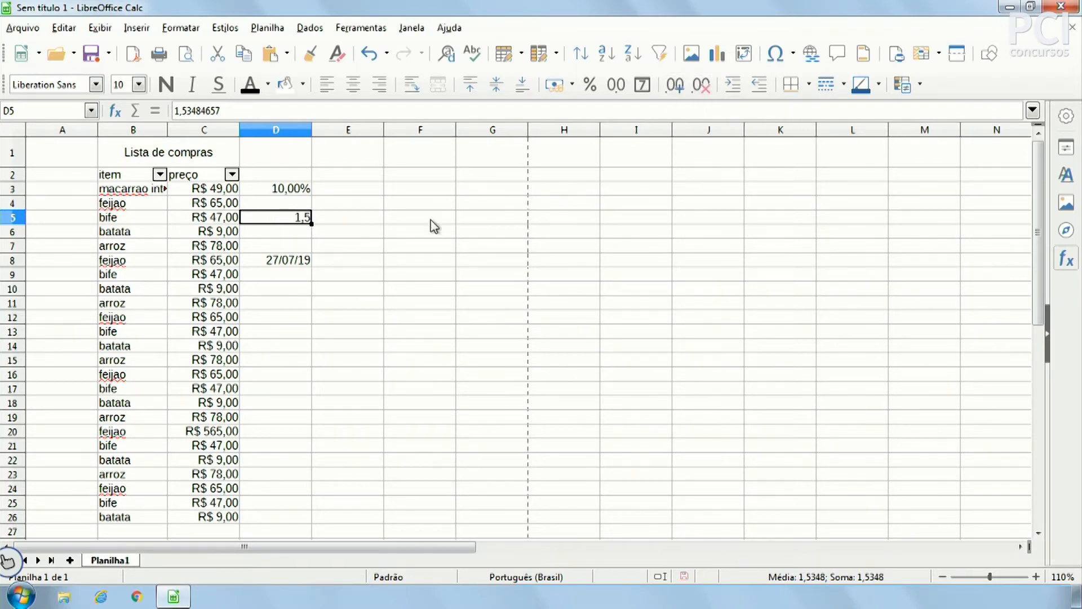
Step: Inspect the full decimal value still stored in D5
{"action": "left_click", "coordinate": [189, 110]}
{"action": "left_click_drag", "start_coordinate": [186, 110], "coordinate": [265, 110]}
{"action": "left_click", "coordinate": [271, 110]}
{"action": "left_click", "coordinate": [363, 243]}
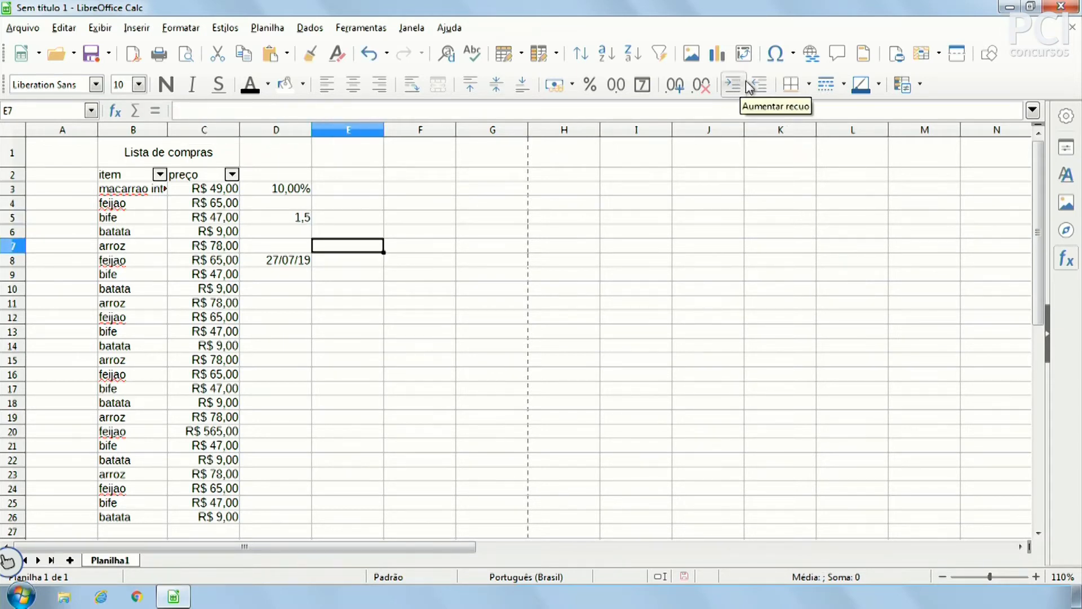
Step: Increase the indent of the feijao item in B4 several times
{"action": "left_click", "coordinate": [304, 188]}
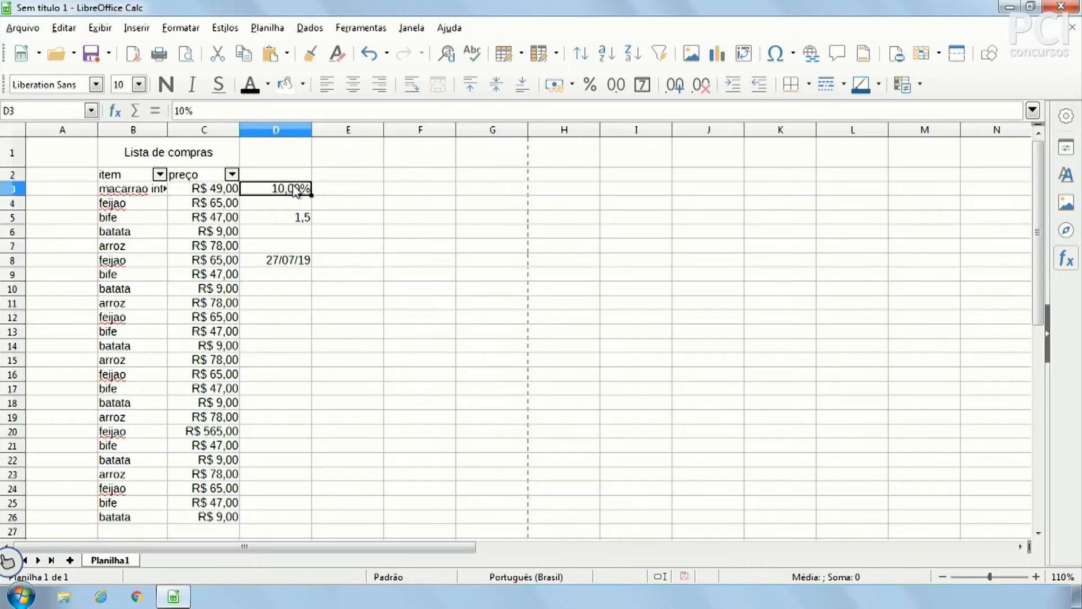
{"action": "left_click", "coordinate": [129, 205]}
{"action": "left_click", "coordinate": [761, 87]}
{"action": "left_click", "coordinate": [761, 87]}
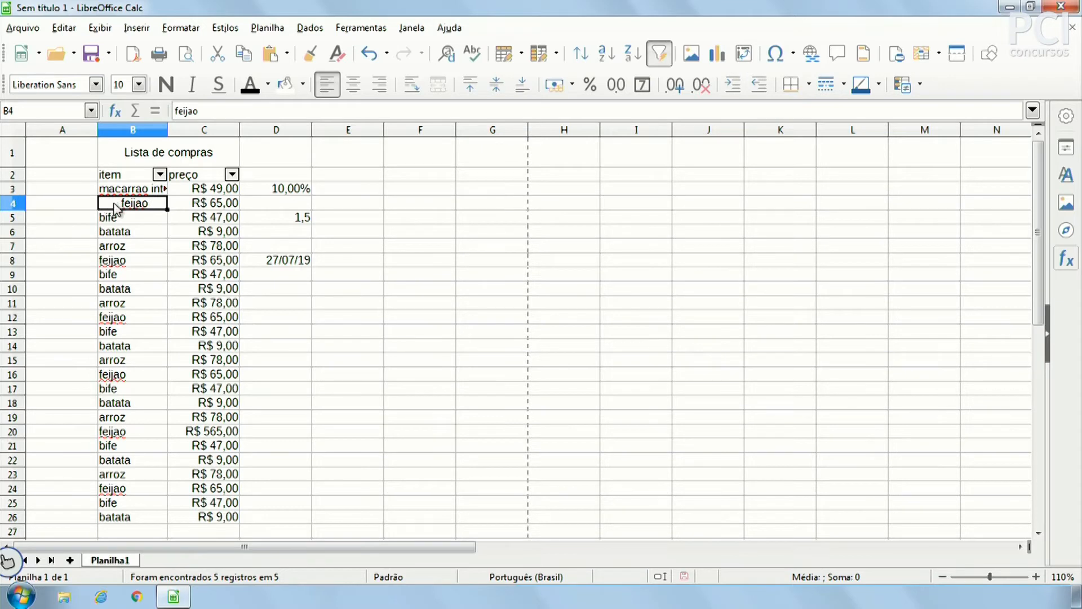
{"action": "left_click", "coordinate": [739, 86]}
{"action": "left_click", "coordinate": [739, 86]}
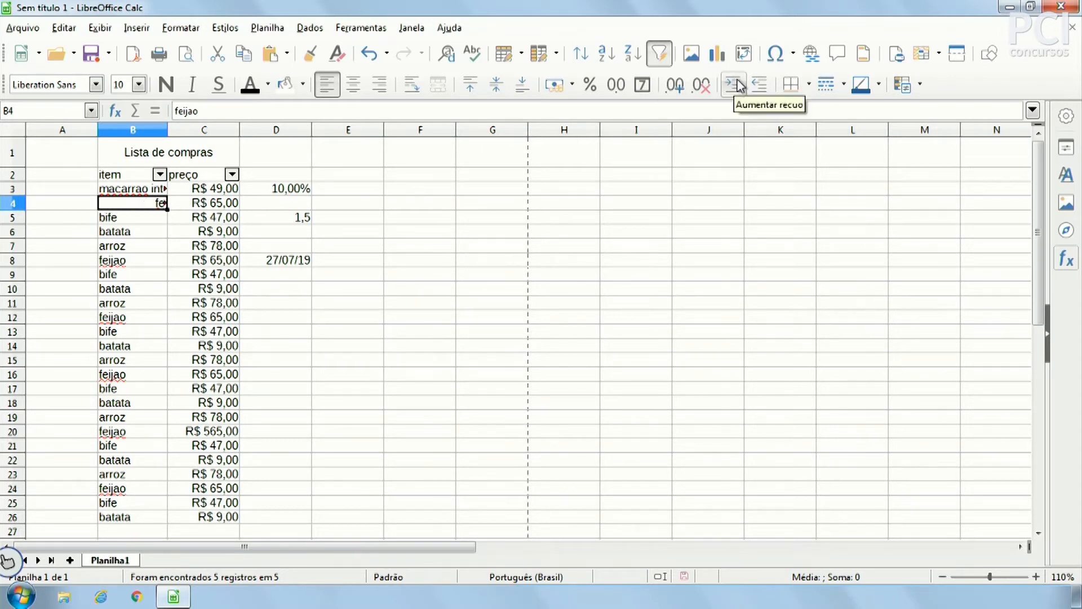
Step: Decrease the indent of B4 until the text is back against the cell's left edge
{"action": "left_click", "coordinate": [761, 87]}
{"action": "left_click", "coordinate": [761, 86]}
{"action": "left_click", "coordinate": [761, 86]}
{"action": "left_click", "coordinate": [761, 86]}
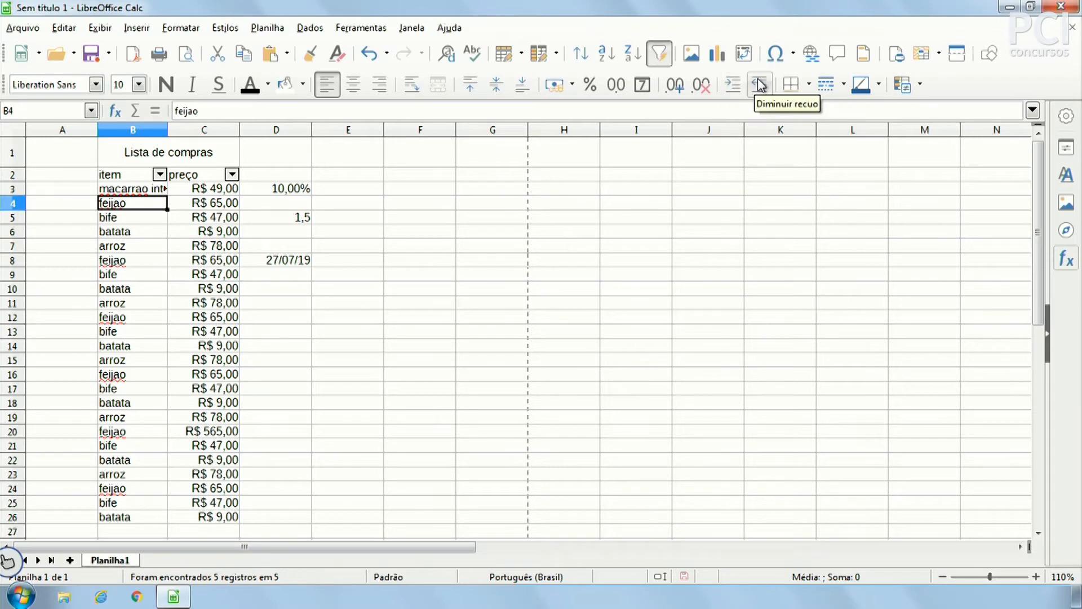
{"action": "left_click", "coordinate": [812, 83]}
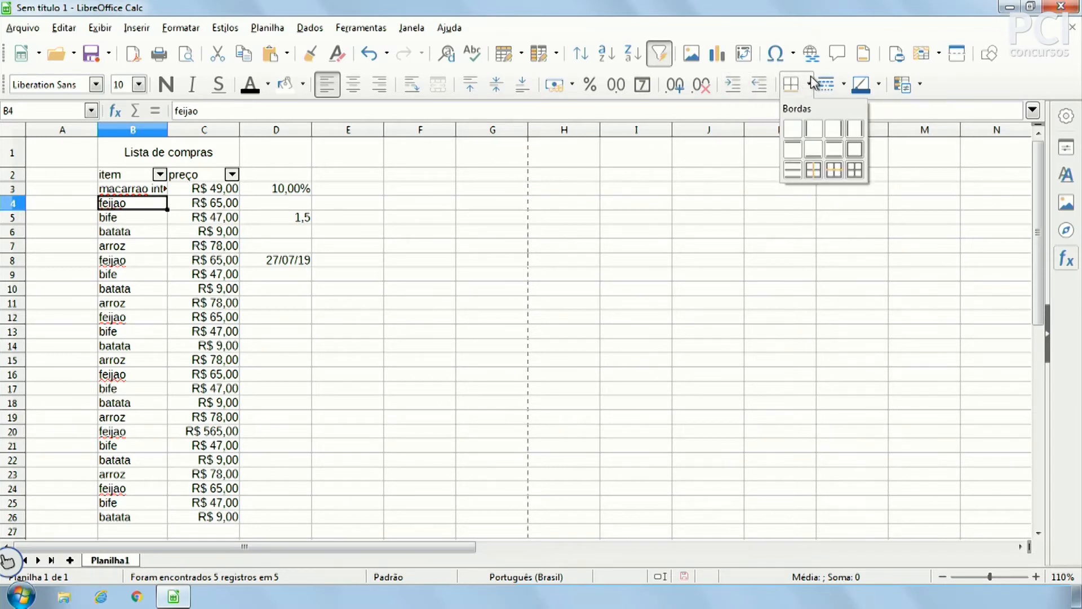
{"action": "left_click", "coordinate": [812, 84]}
{"action": "left_click", "coordinate": [210, 402]}
{"action": "left_click_drag", "start_coordinate": [124, 176], "coordinate": [207, 409]}
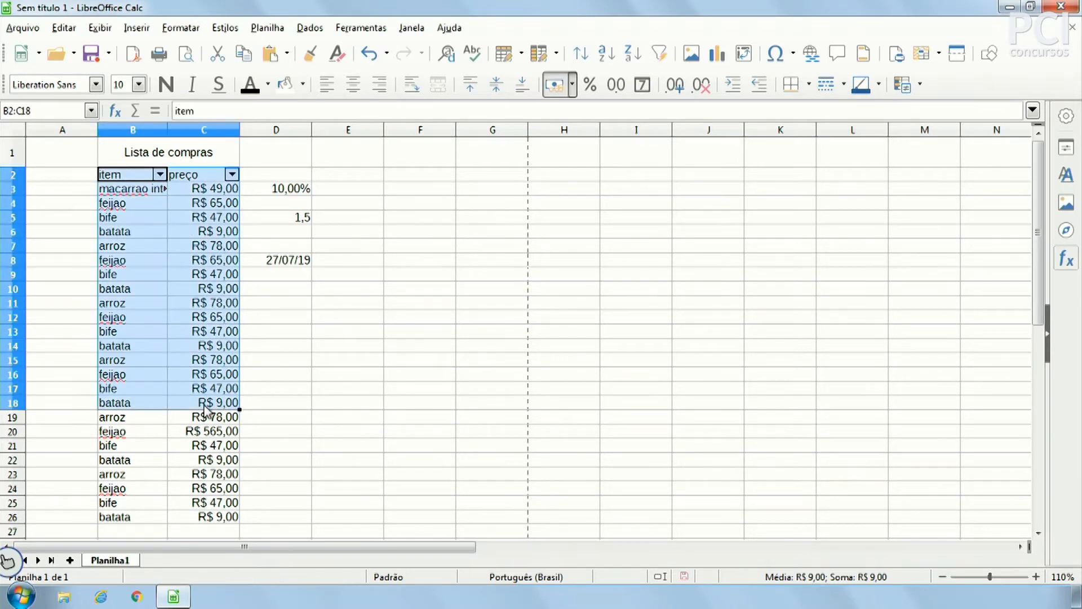
Step: Preview the printout to check whether the sheet's gridlines are printed, and return to the sheet
{"action": "left_click", "coordinate": [336, 402]}
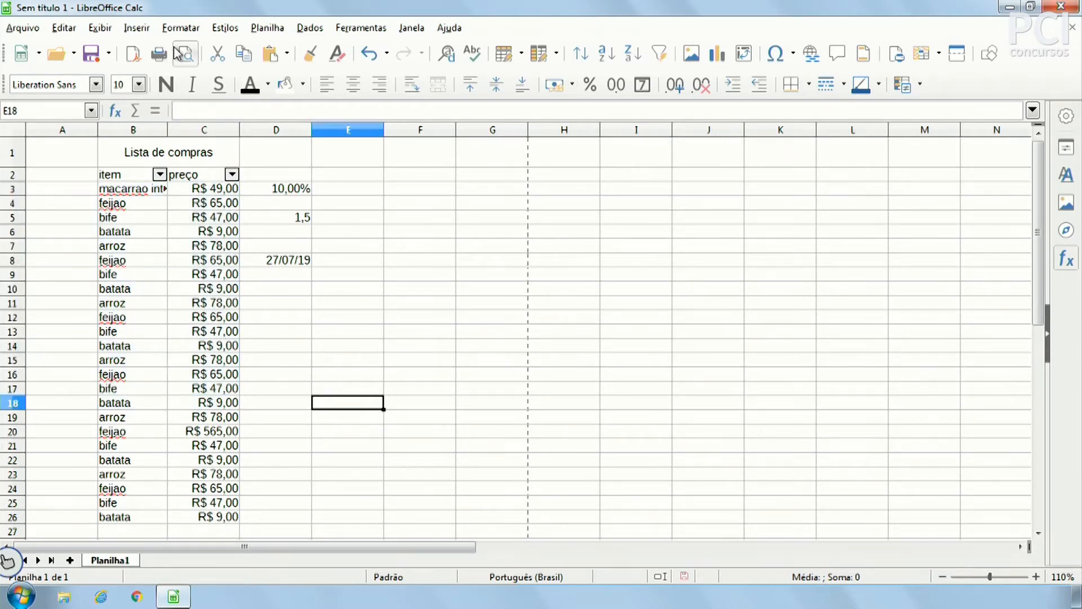
{"action": "left_click", "coordinate": [185, 54]}
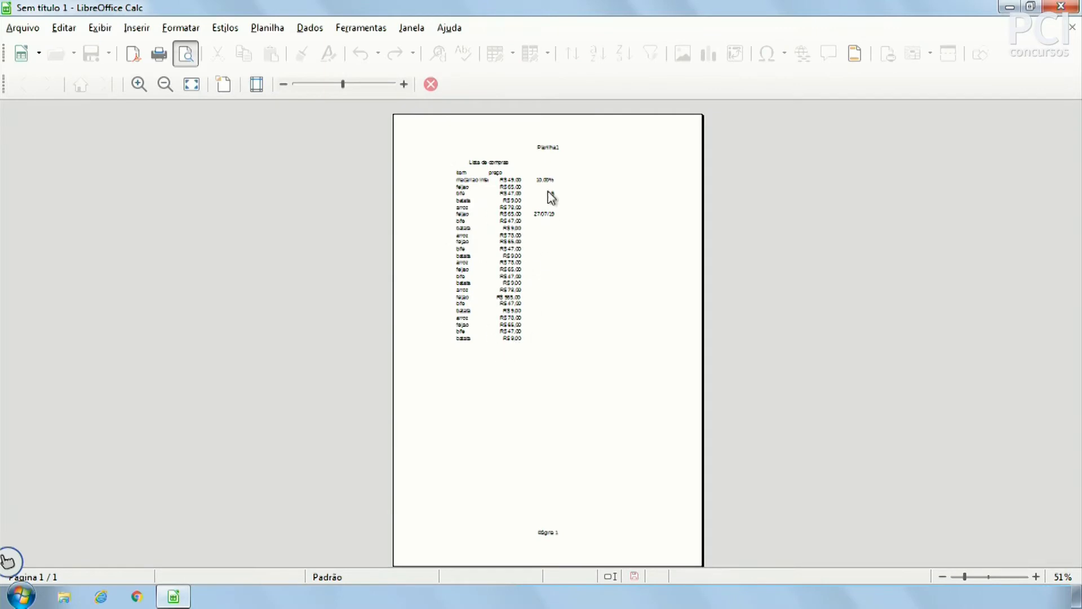
{"action": "key", "text": "Escape"}
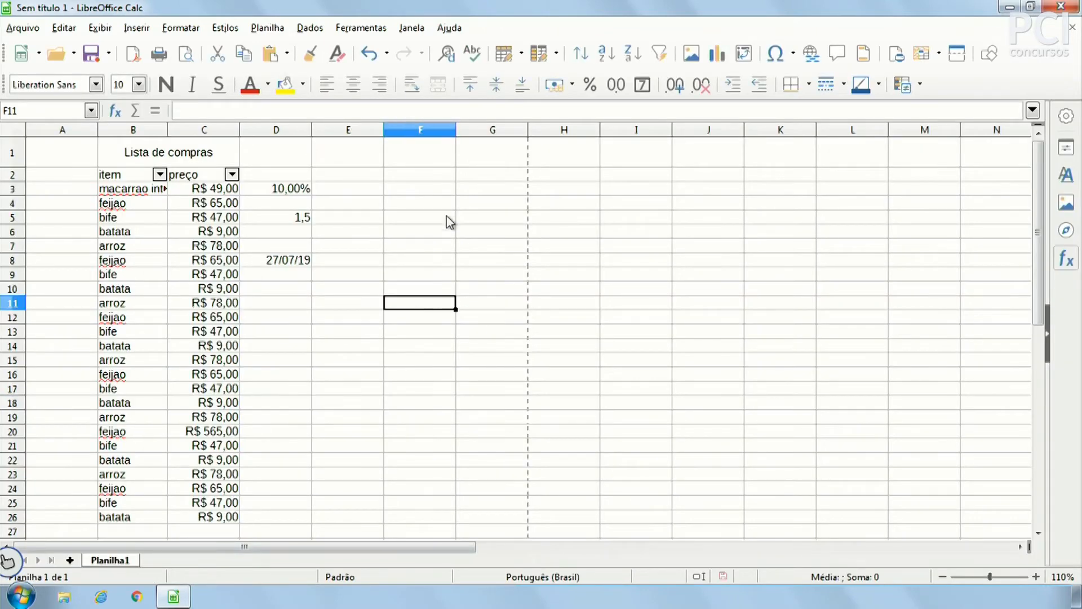
{"action": "left_click_drag", "start_coordinate": [447, 220], "coordinate": [677, 361]}
{"action": "left_click", "coordinate": [829, 375]}
{"action": "left_click_drag", "start_coordinate": [940, 220], "coordinate": [333, 403]}
{"action": "left_click", "coordinate": [325, 494]}
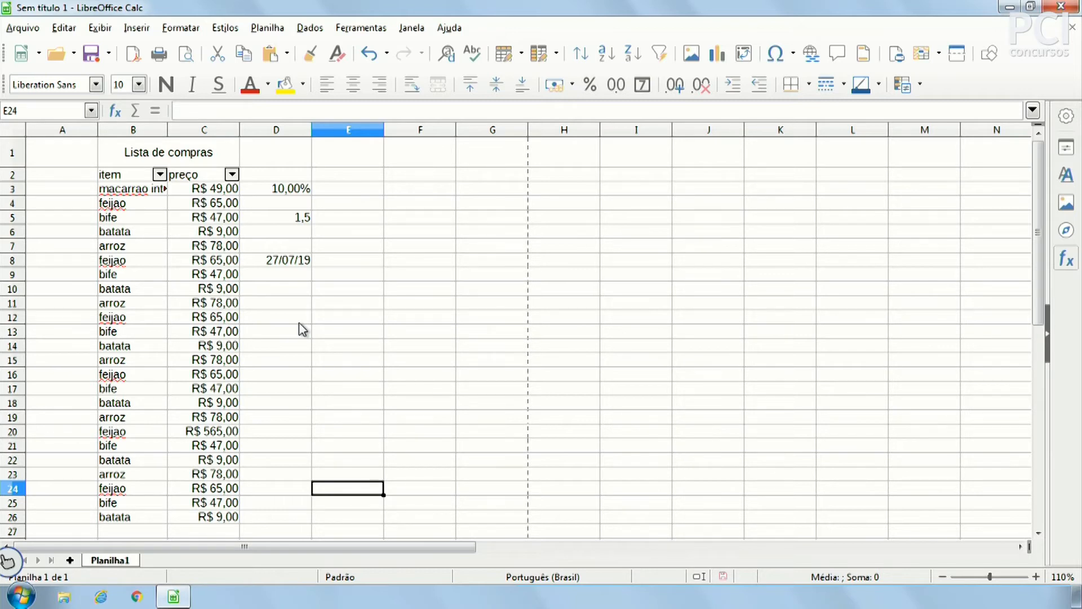
Step: Apply an outer border with horizontal lines between the rows to the list in B2:C26
{"action": "left_click_drag", "start_coordinate": [136, 174], "coordinate": [225, 517]}
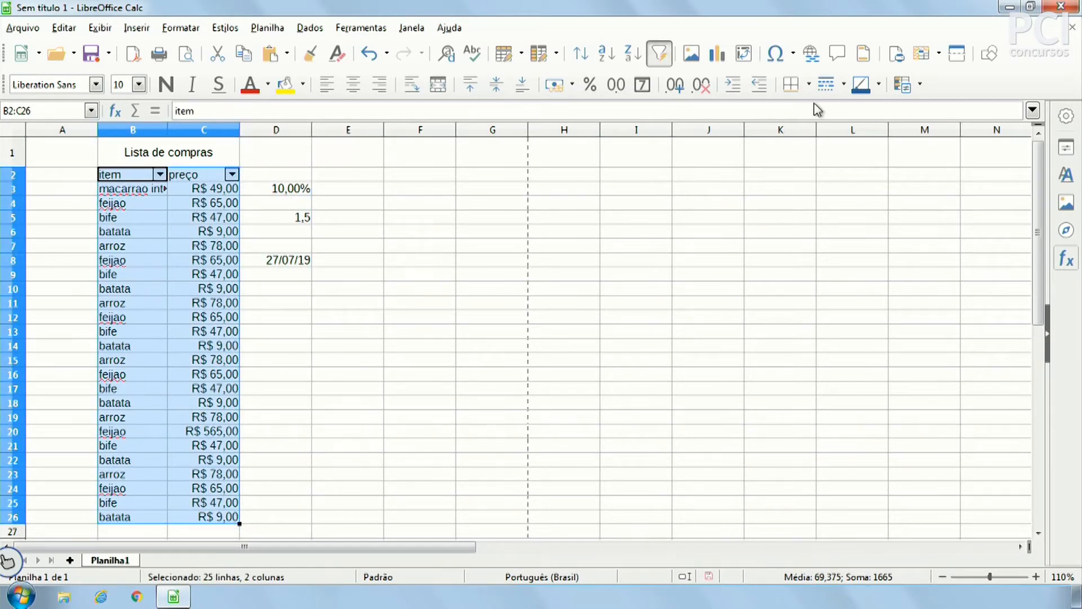
{"action": "left_click", "coordinate": [808, 84]}
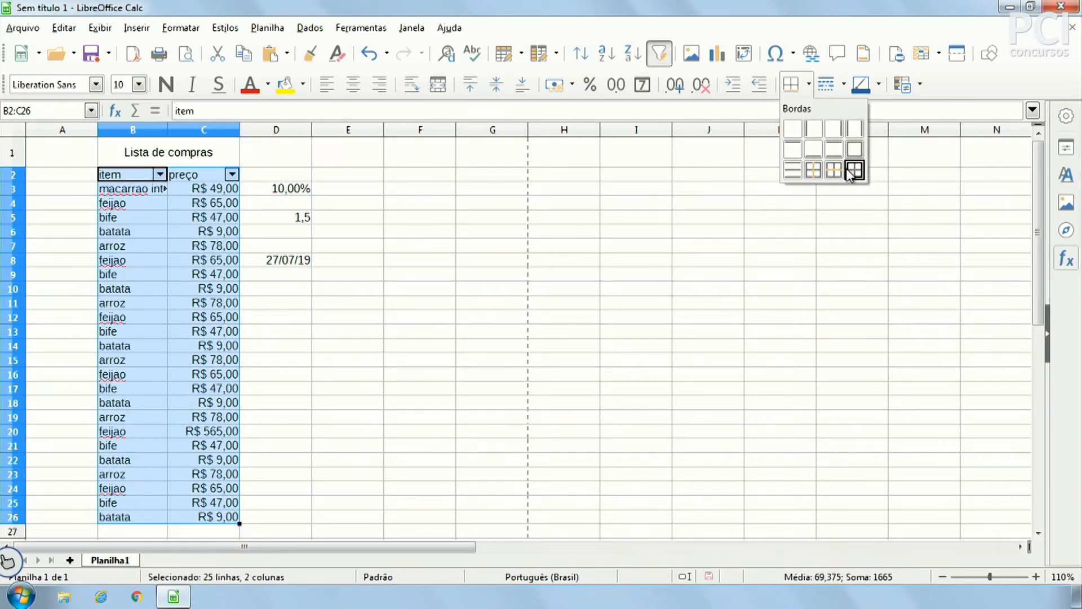
{"action": "left_click", "coordinate": [812, 170]}
{"action": "left_click", "coordinate": [407, 375]}
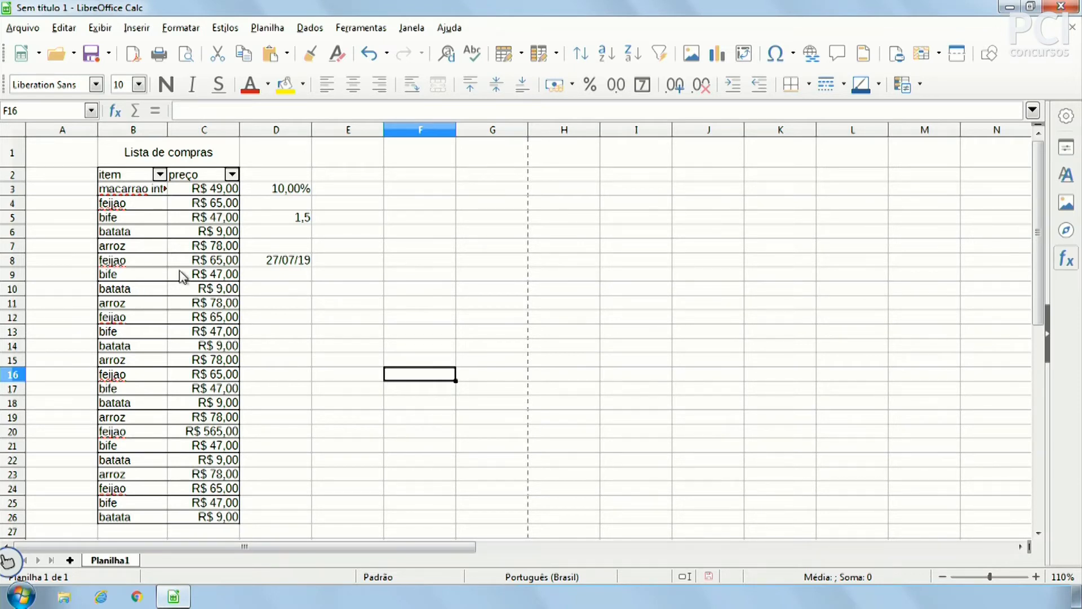
Step: Preview the printout to check how the list's borders are printed, and return to the sheet
{"action": "left_click", "coordinate": [187, 54]}
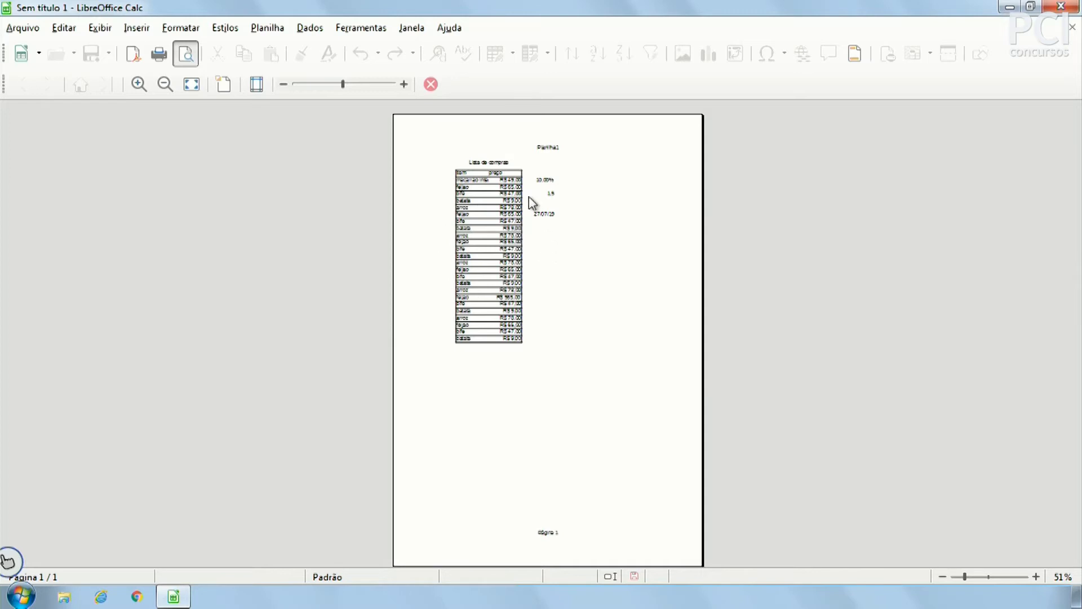
{"action": "left_click", "coordinate": [431, 84]}
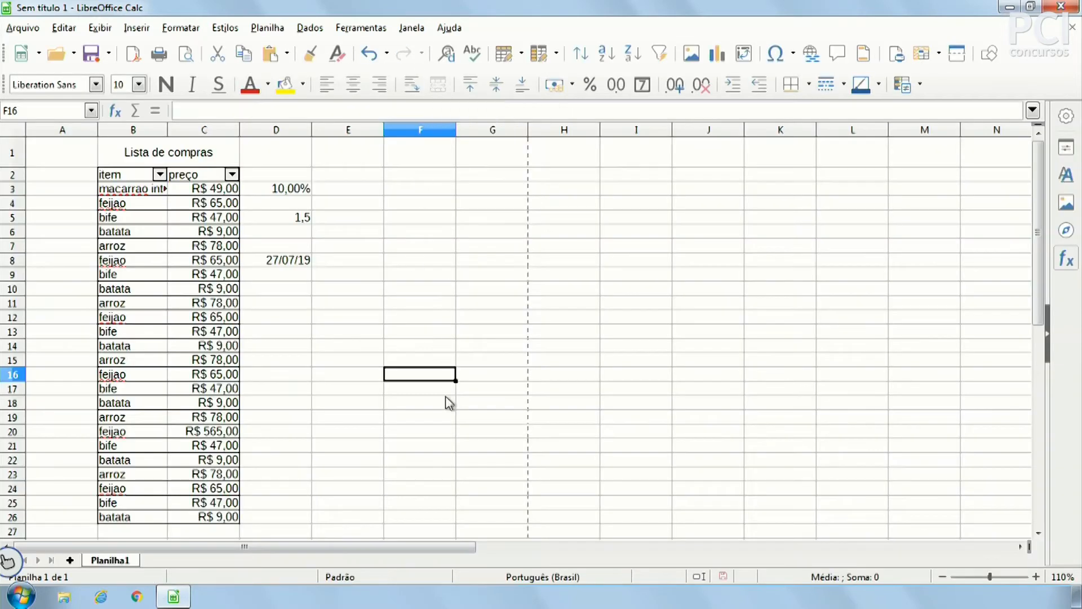
{"action": "left_click", "coordinate": [303, 392]}
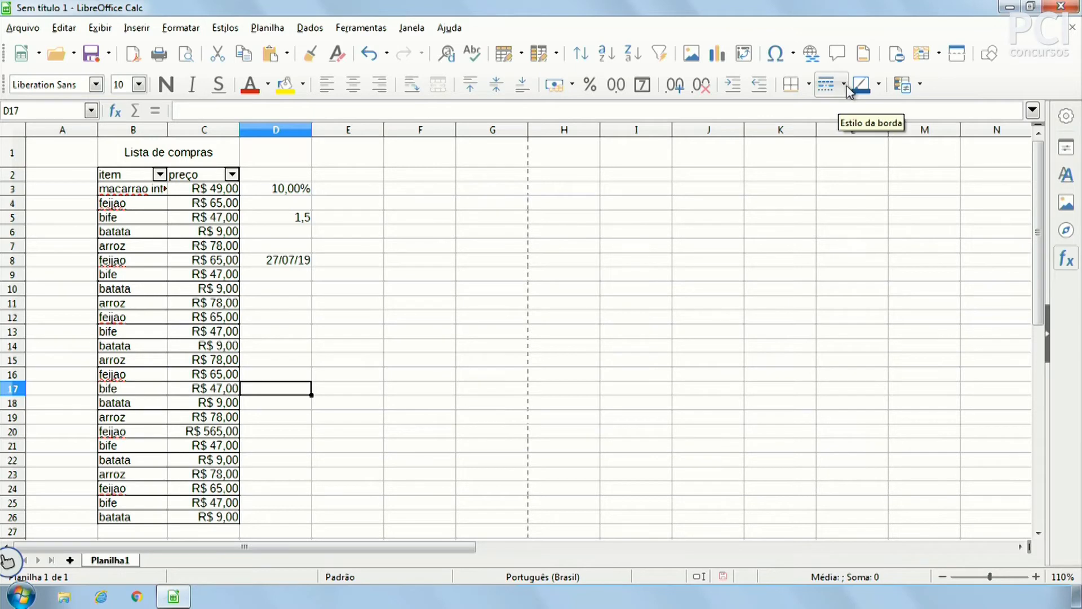
Step: Apply the dotted border style to the list in B2:C26 and look through the other border styles
{"action": "left_click_drag", "start_coordinate": [138, 175], "coordinate": [204, 523]}
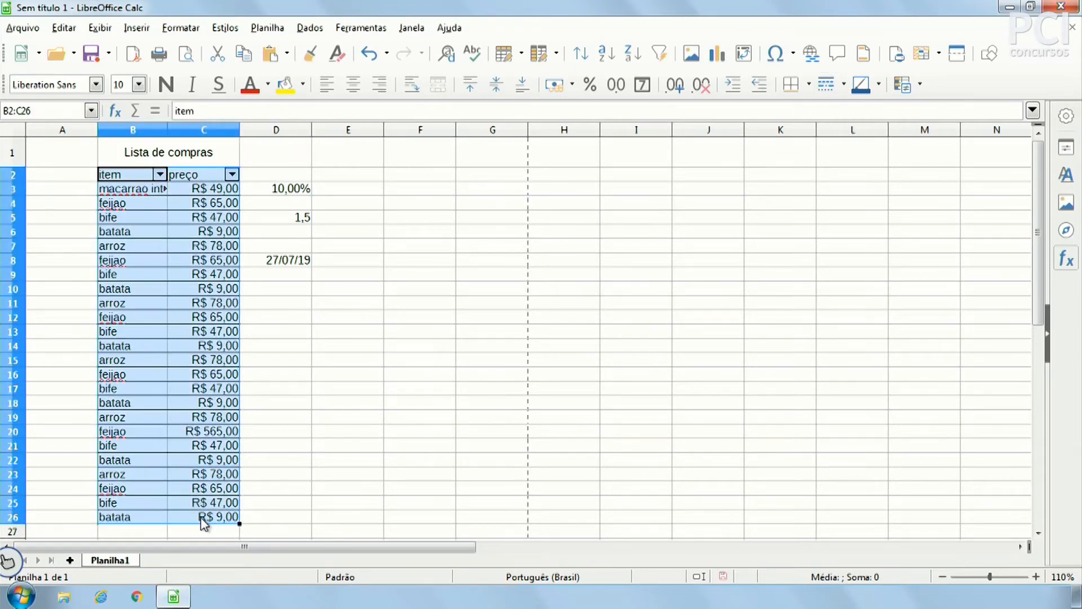
{"action": "left_click", "coordinate": [843, 85]}
{"action": "left_click", "coordinate": [841, 154]}
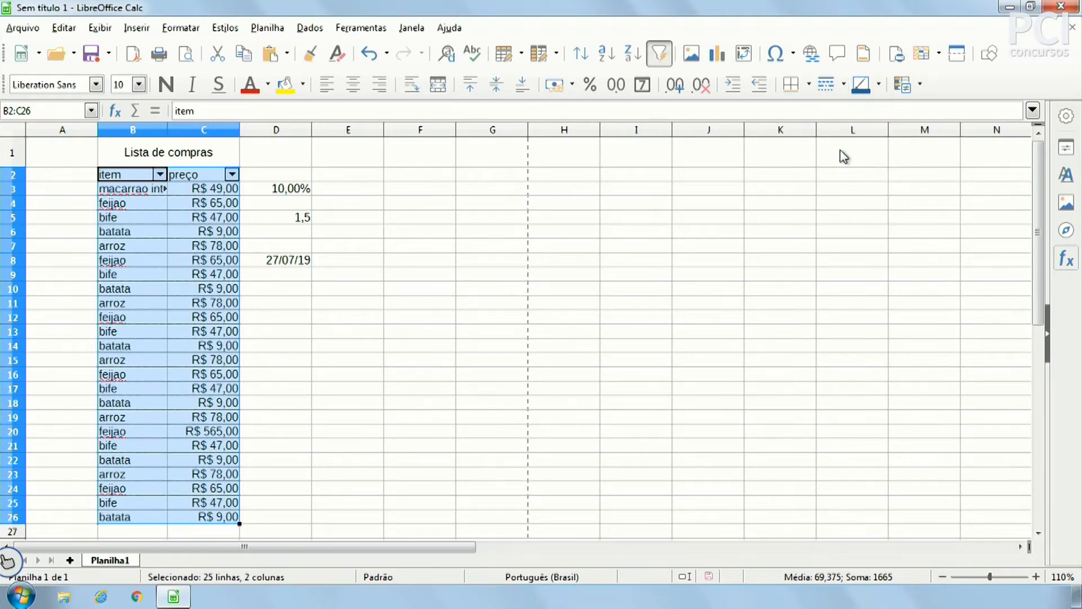
{"action": "left_click", "coordinate": [399, 361]}
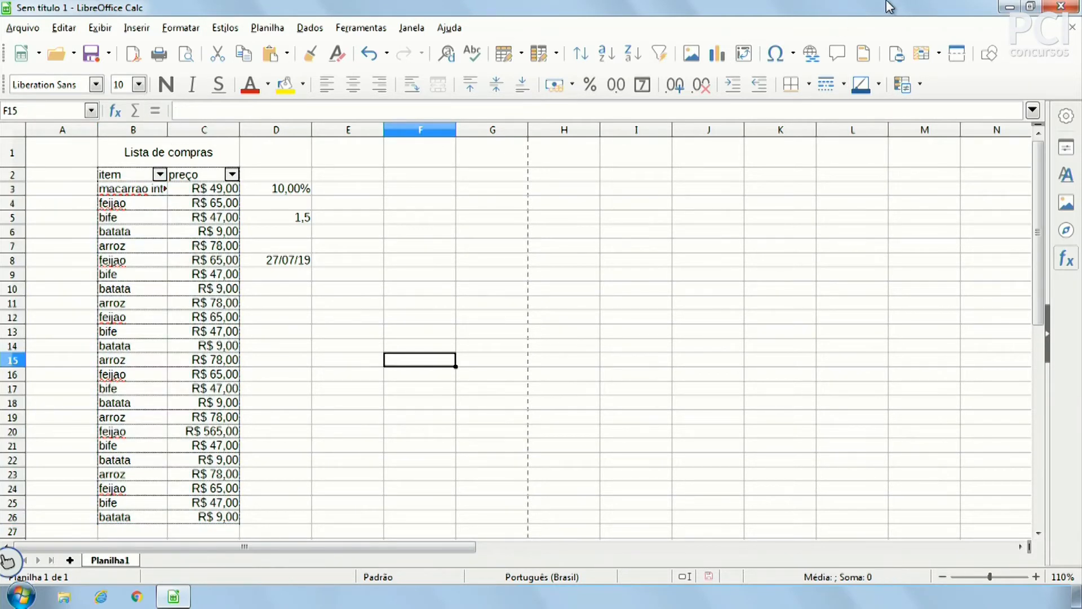
{"action": "left_click", "coordinate": [827, 90]}
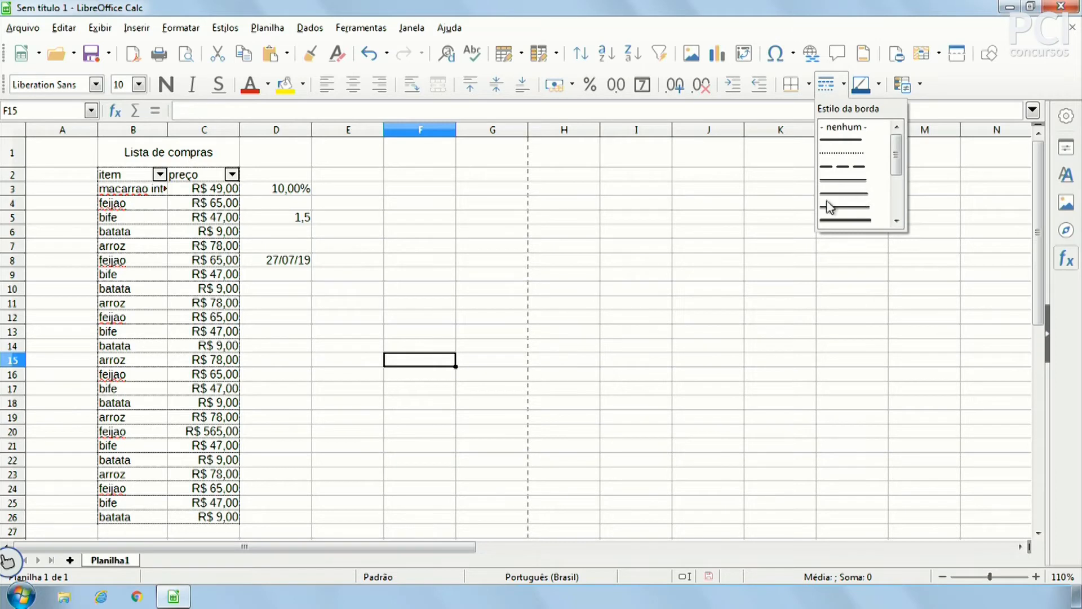
{"action": "left_click", "coordinate": [850, 192]}
{"action": "left_click", "coordinate": [459, 279]}
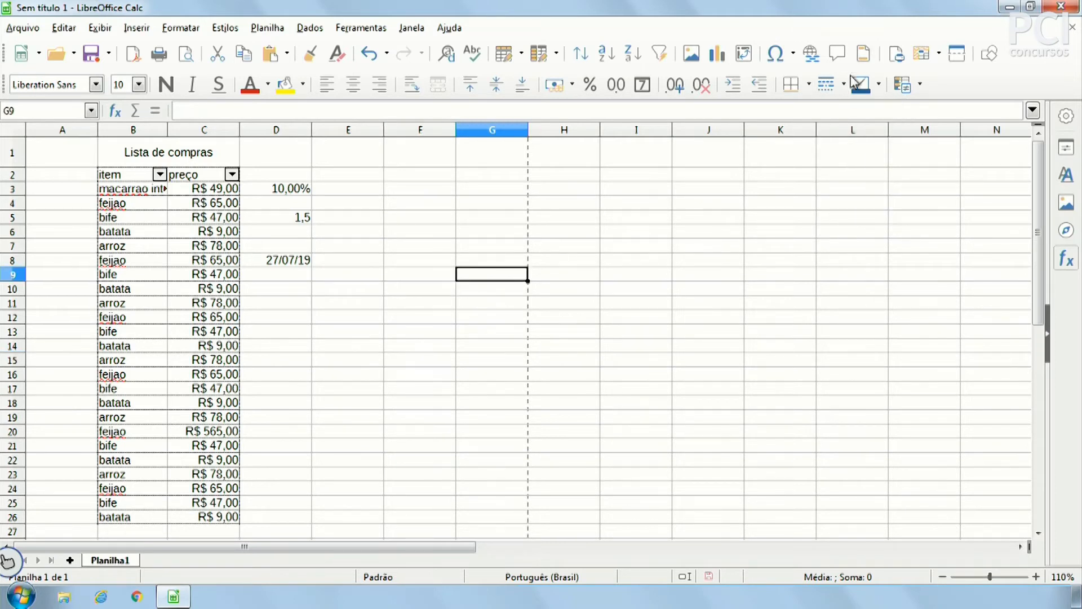
Step: Set the borders of the list in B2:C26 to an orange-red colour with the dashed line style
{"action": "left_click", "coordinate": [879, 84]}
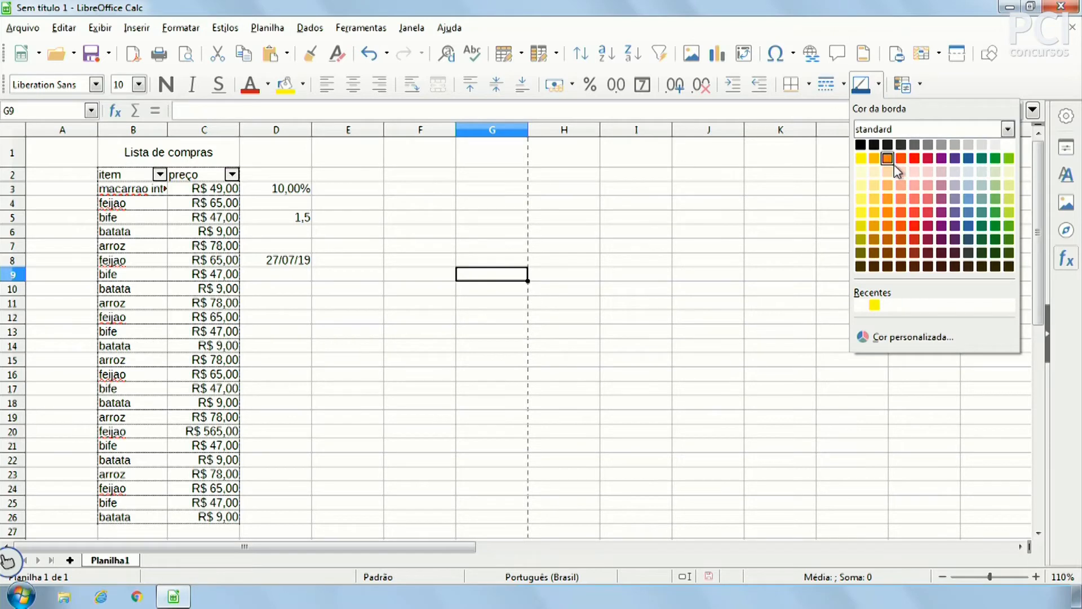
{"action": "left_click", "coordinate": [121, 196]}
{"action": "left_click_drag", "start_coordinate": [113, 174], "coordinate": [231, 460]}
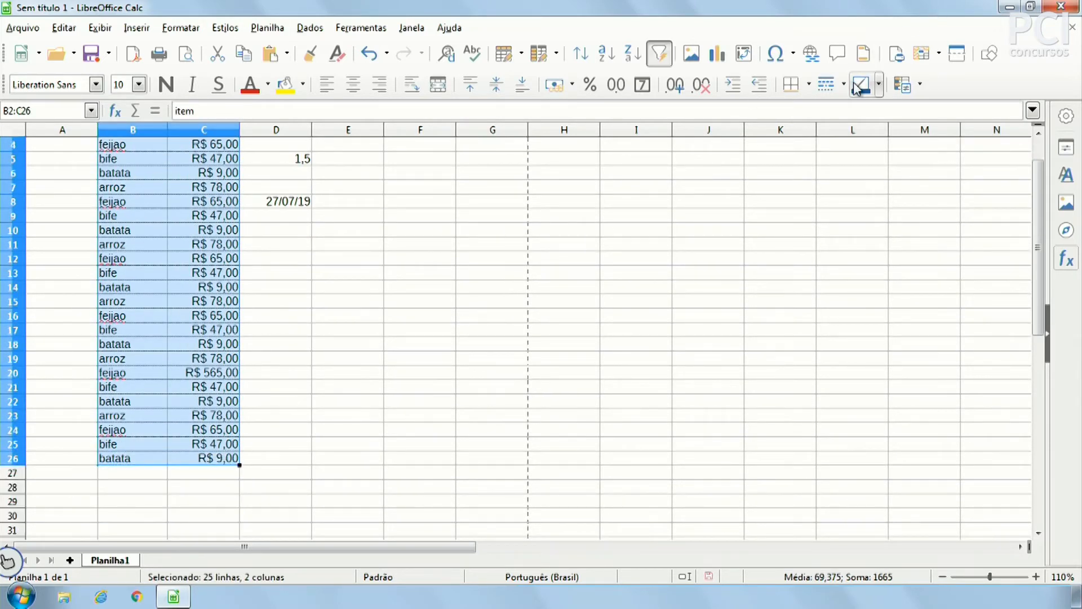
{"action": "left_click", "coordinate": [871, 88]}
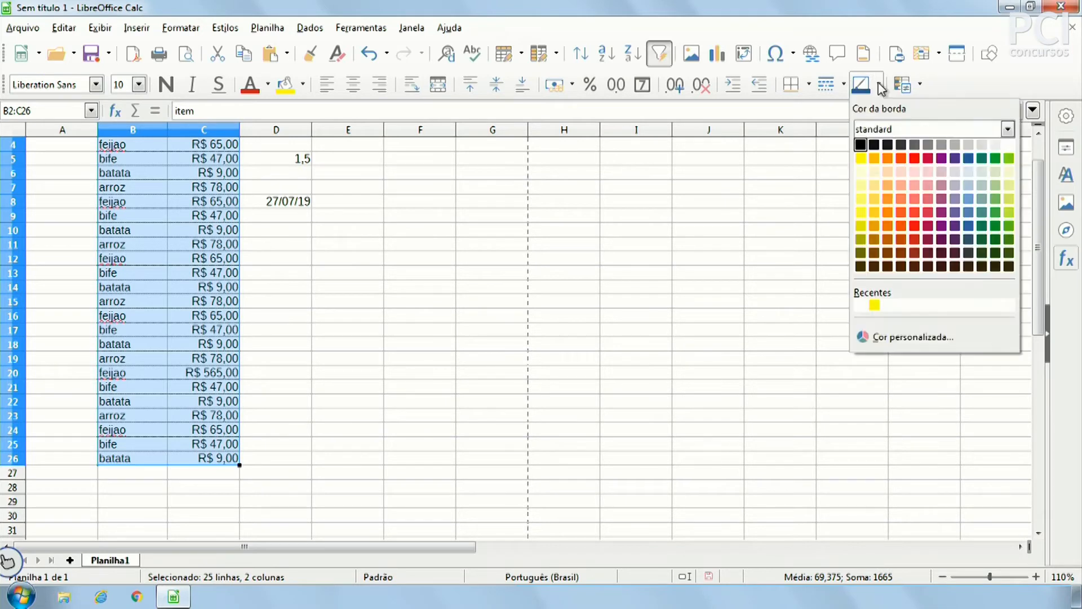
{"action": "left_click", "coordinate": [907, 161]}
{"action": "left_click", "coordinate": [842, 84]}
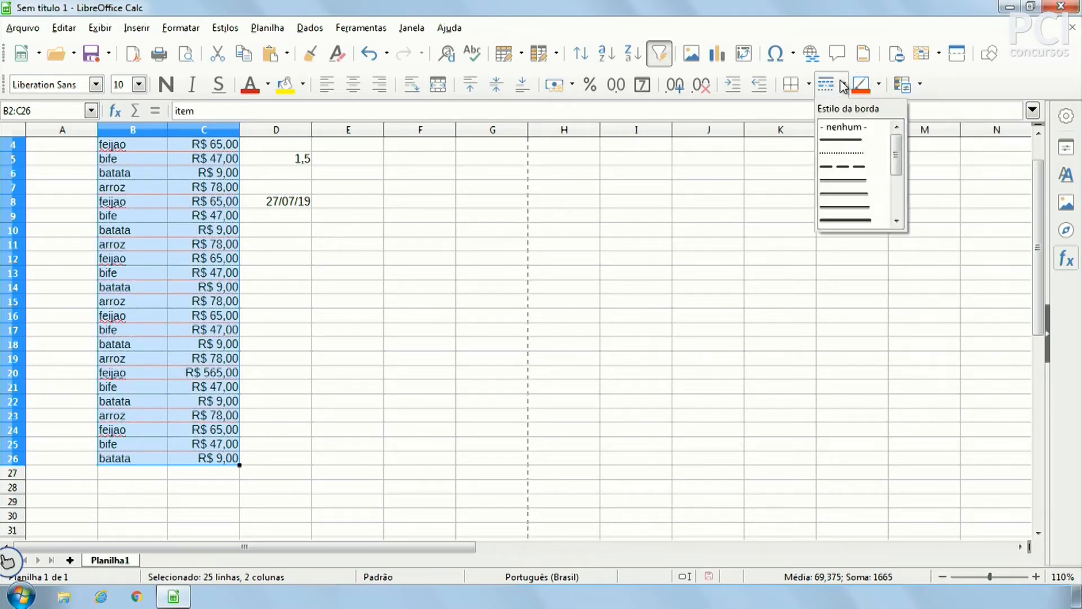
{"action": "left_click", "coordinate": [843, 168]}
{"action": "left_click", "coordinate": [354, 332]}
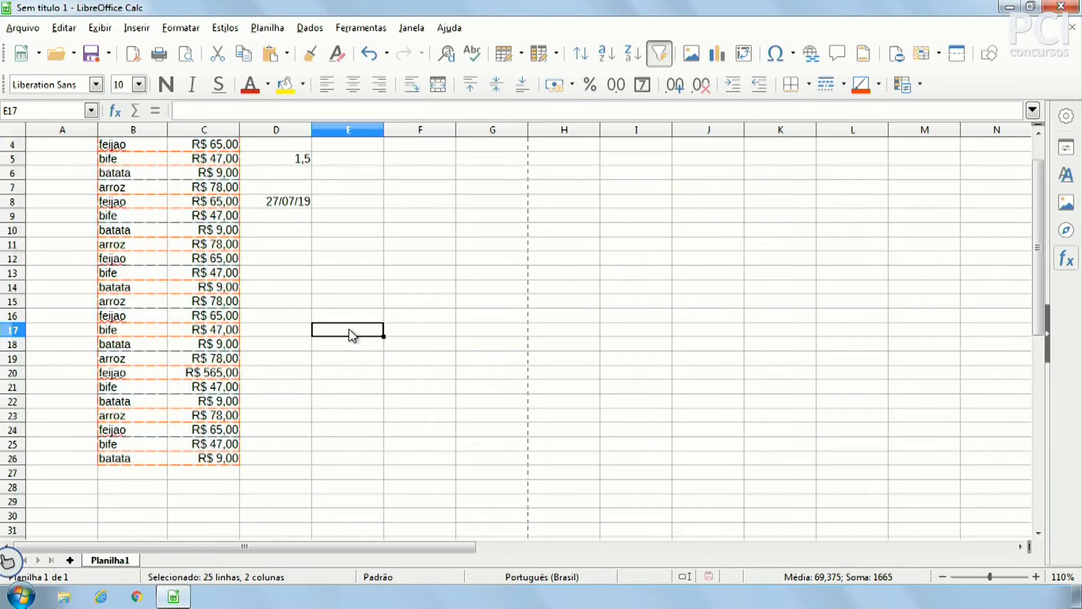
Step: Preview the printout to check how the coloured dashed borders are printed, and return to the sheet
{"action": "scroll", "coordinate": [172, 326], "scroll_direction": "up", "scroll_amount": 1}
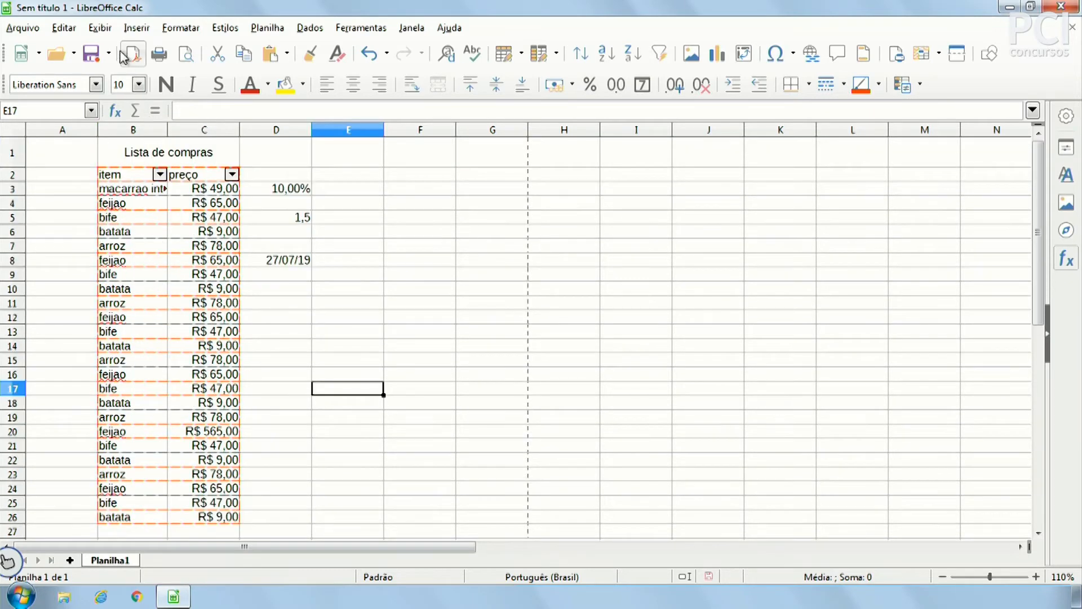
{"action": "left_click", "coordinate": [186, 53]}
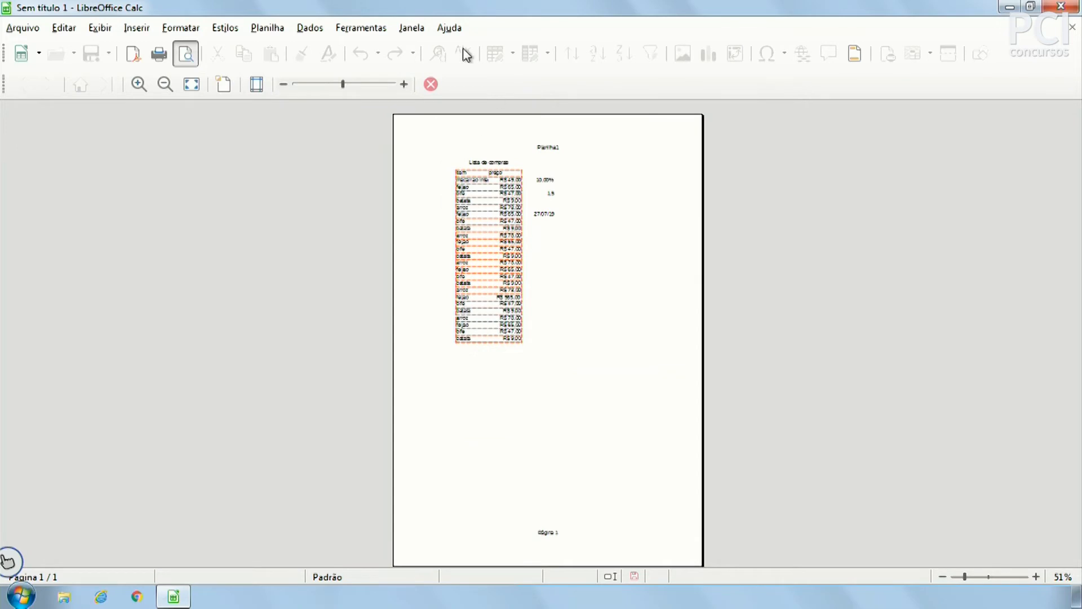
{"action": "left_click", "coordinate": [431, 84]}
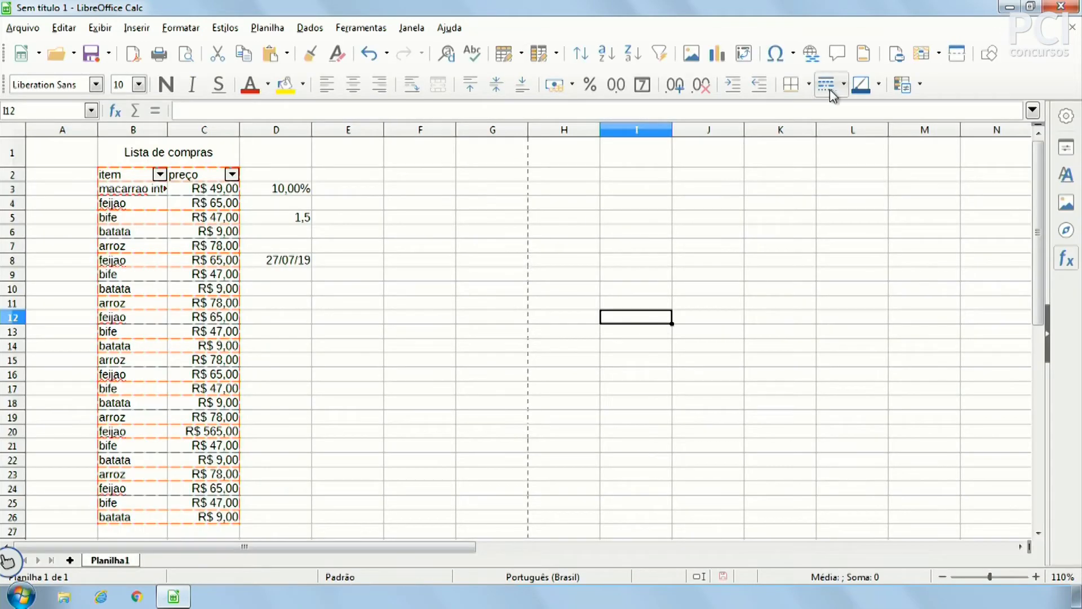
{"action": "left_click", "coordinate": [909, 87]}
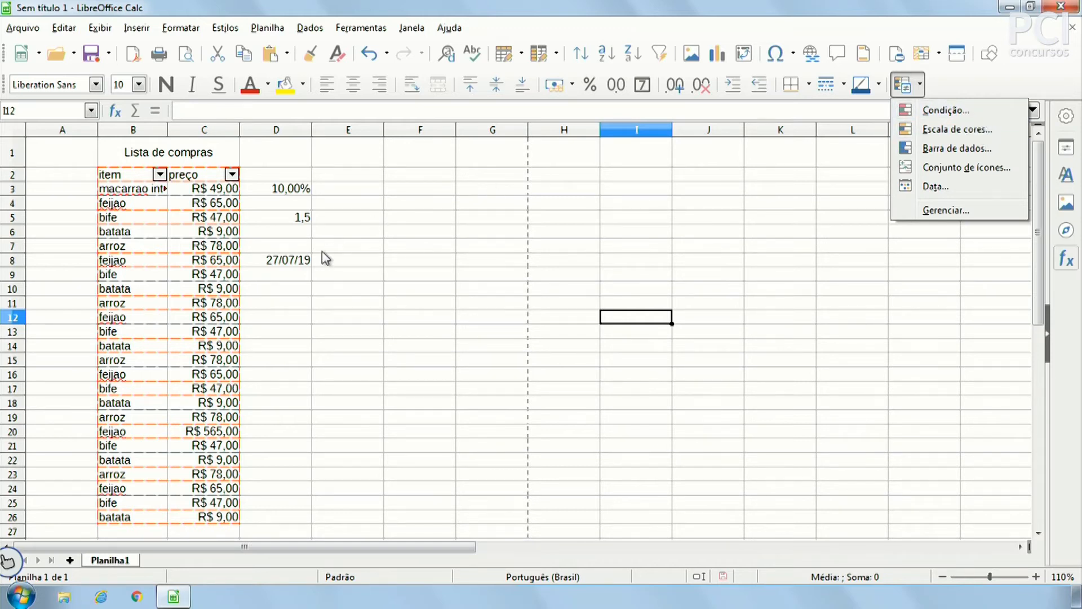
{"action": "left_click", "coordinate": [339, 316]}
{"action": "left_click", "coordinate": [396, 299]}
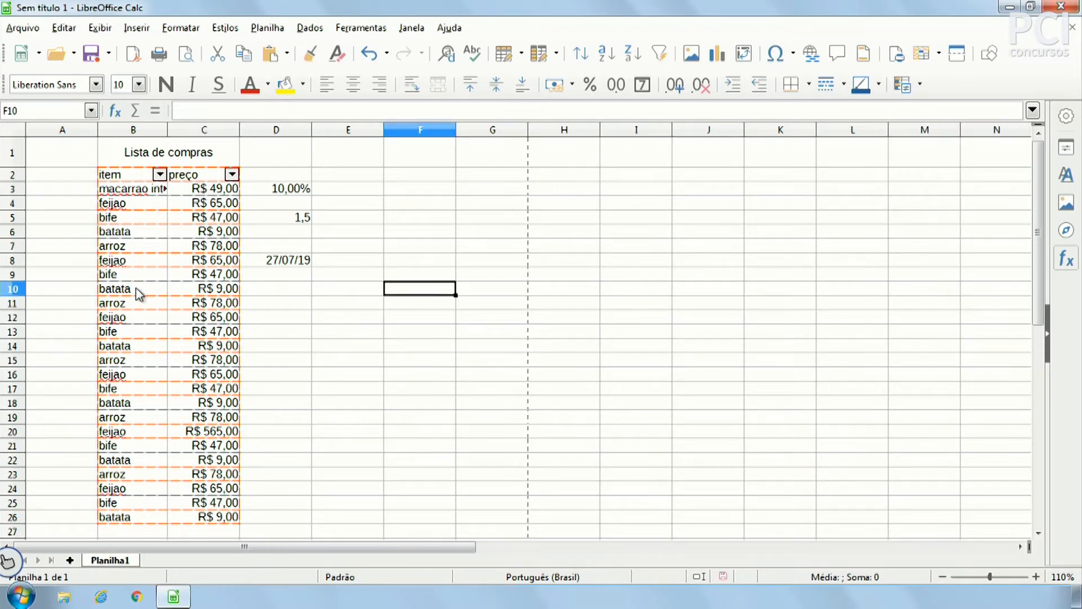
Step: Clear the contents of B7:C27, keeping only the first four items of the list
{"action": "scroll", "coordinate": [138, 287], "scroll_direction": "down", "scroll_amount": 4}
{"action": "scroll", "coordinate": [144, 294], "scroll_direction": "up", "scroll_amount": 3}
{"action": "left_click_drag", "start_coordinate": [202, 472], "coordinate": [108, 248]}
{"action": "key", "text": "Delete"}
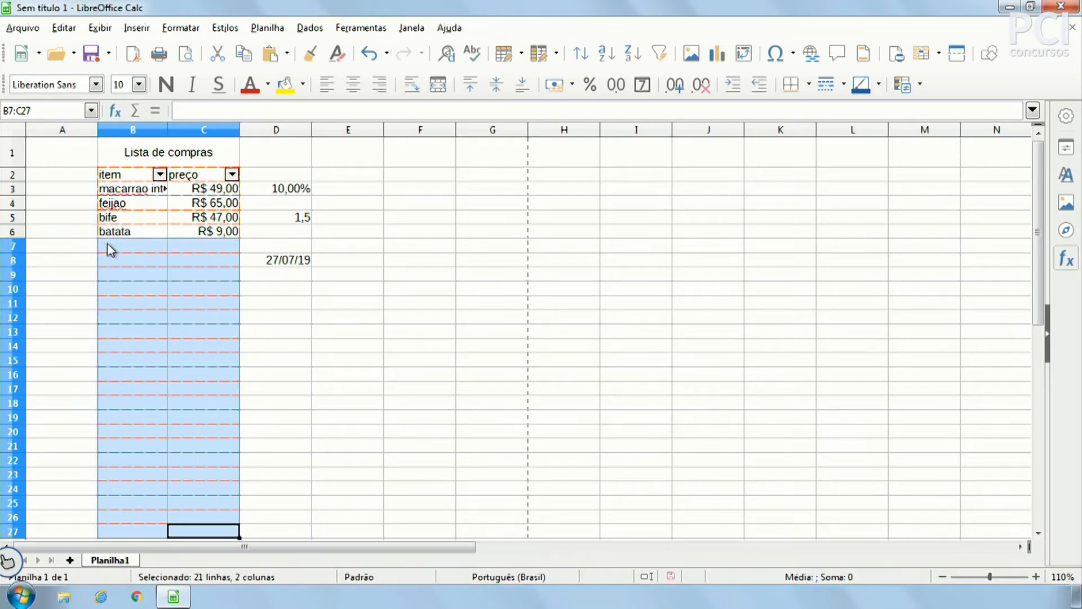
{"action": "left_click", "coordinate": [149, 320]}
Step: Apply a three-entry colour scale from red through yellow at percentile 50 to green to C3:C6, and compare the colours with the prices
{"action": "left_click_drag", "start_coordinate": [194, 189], "coordinate": [217, 236]}
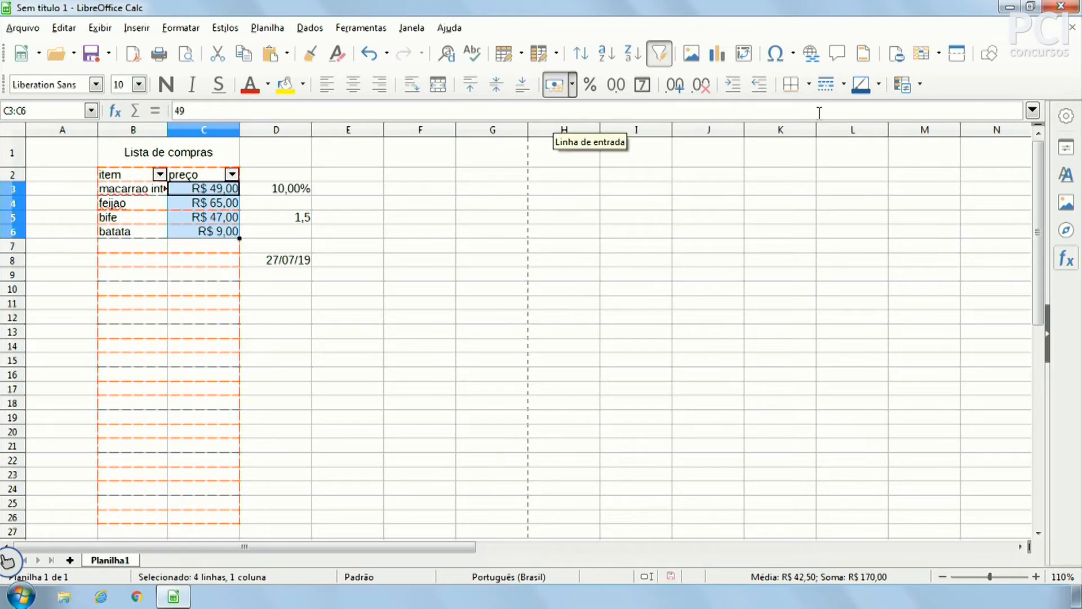
{"action": "left_click", "coordinate": [917, 88]}
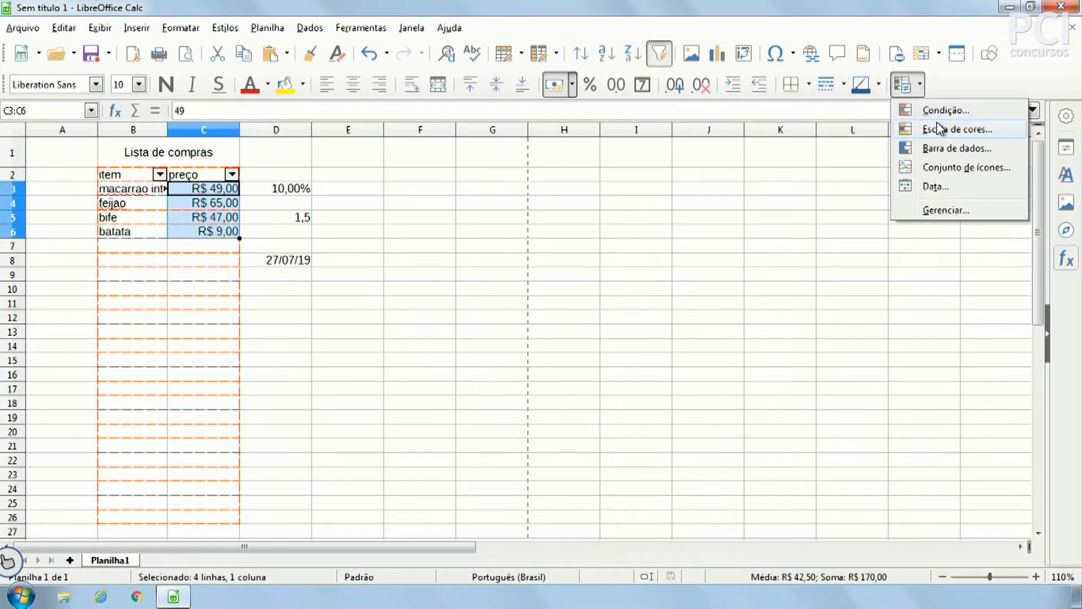
{"action": "left_click", "coordinate": [957, 129]}
{"action": "left_click_drag", "start_coordinate": [818, 302], "coordinate": [739, 100]}
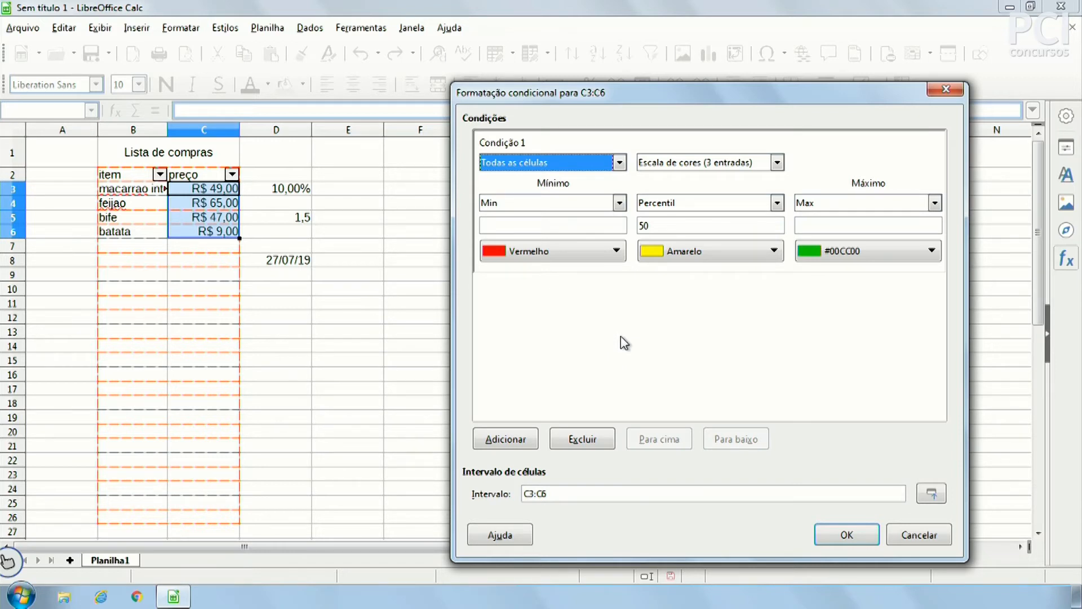
{"action": "left_click", "coordinate": [845, 534]}
{"action": "left_click", "coordinate": [522, 307]}
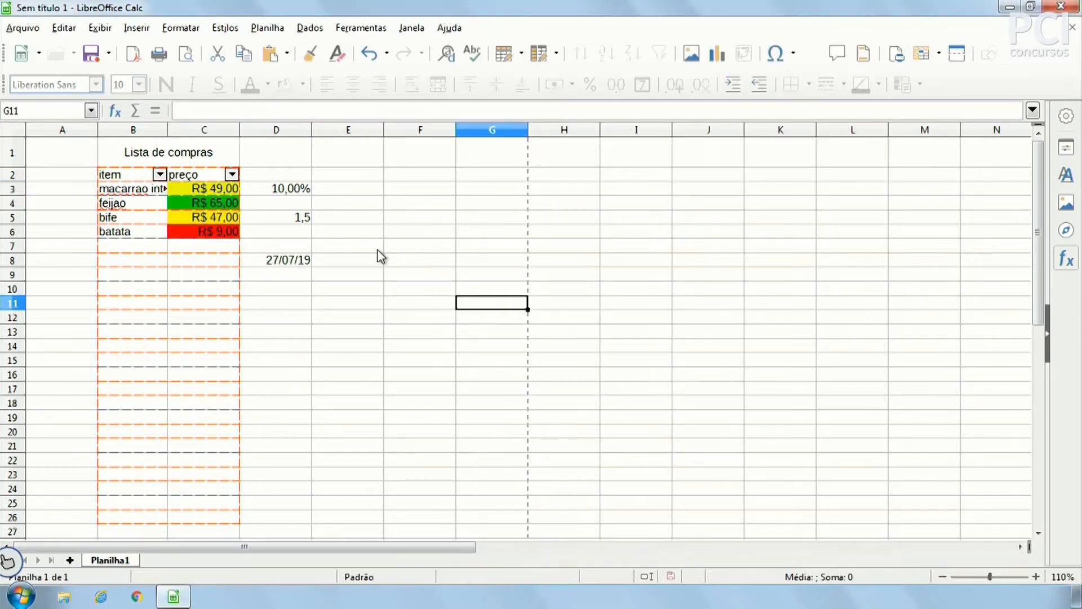
{"action": "left_click", "coordinate": [224, 232]}
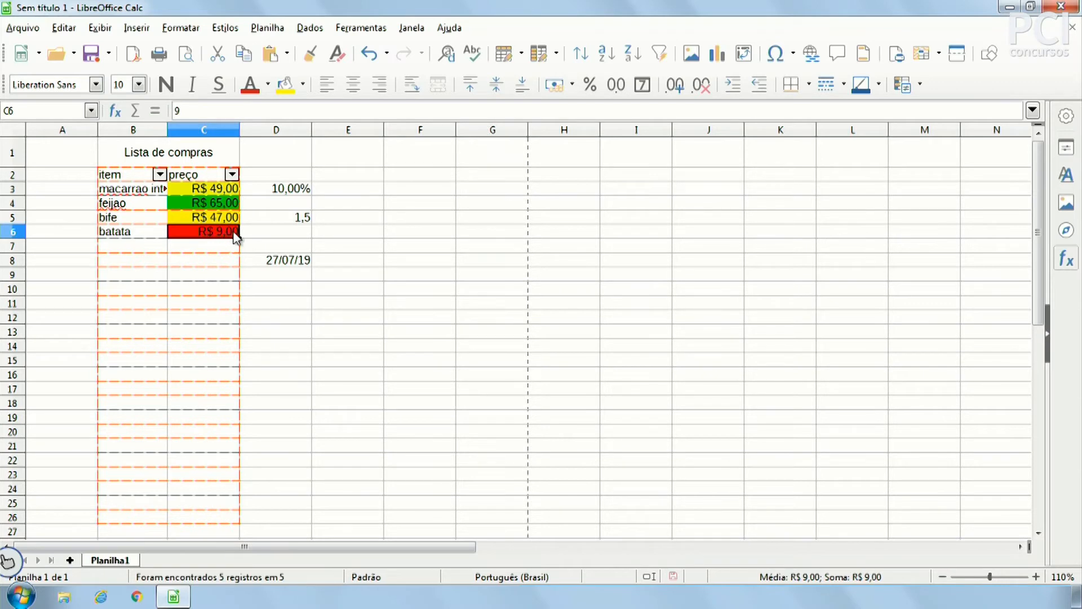
{"action": "left_click", "coordinate": [228, 204]}
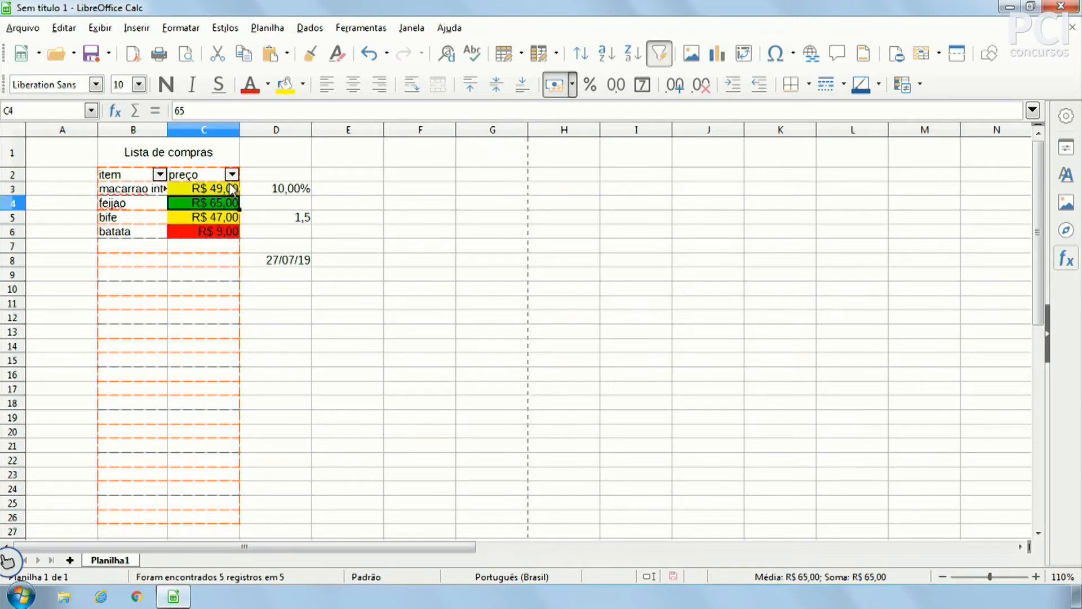
{"action": "left_click", "coordinate": [231, 189]}
{"action": "left_click", "coordinate": [217, 216]}
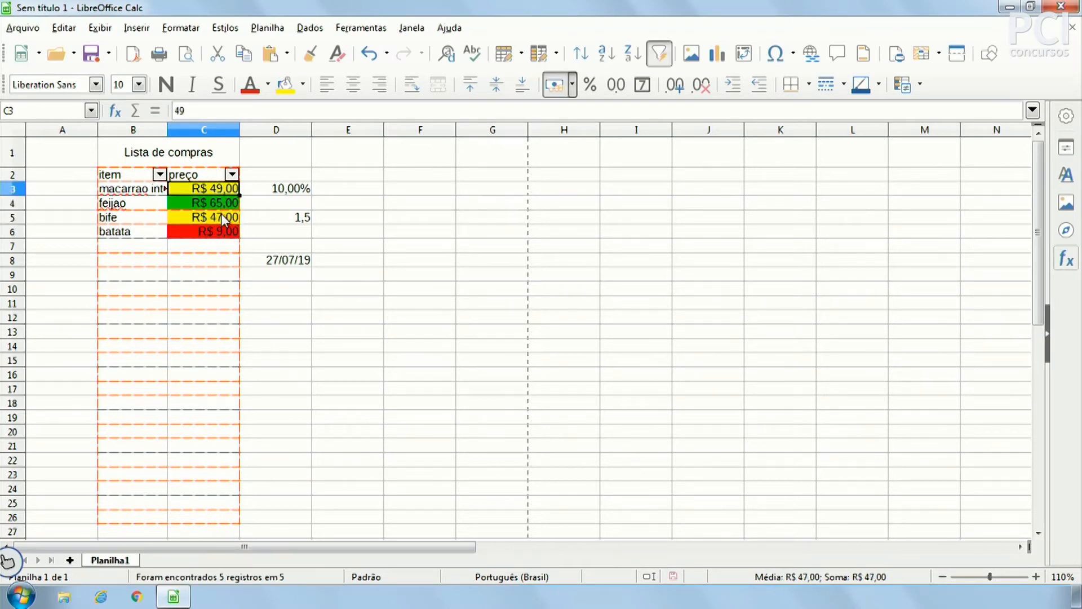
{"action": "left_click", "coordinate": [414, 273]}
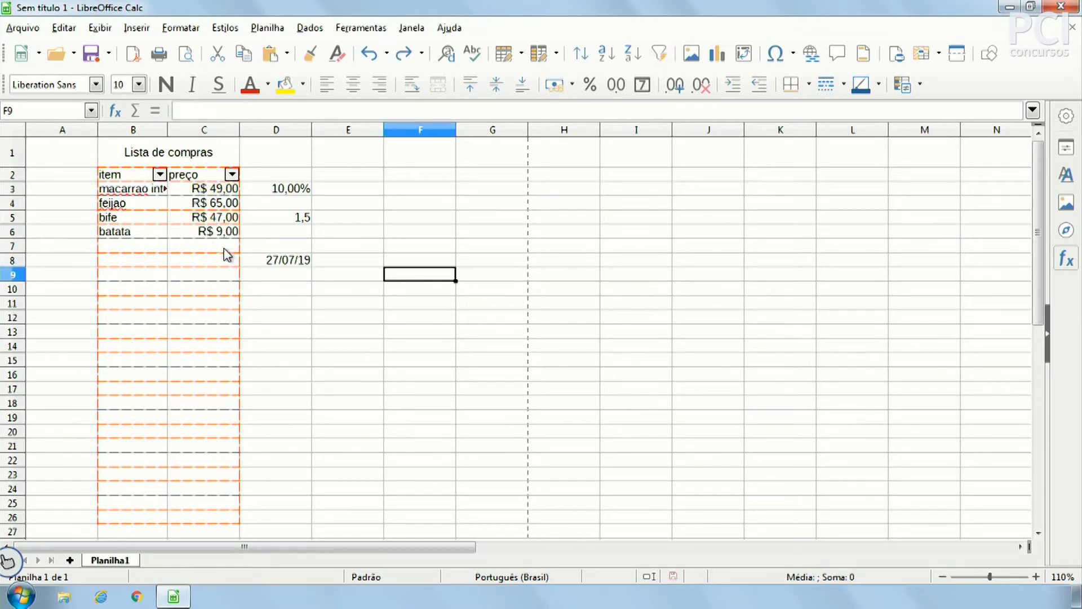
Step: Add the prices 10, 3, 150, 200 and 980 below the existing ones in C7:C11
{"action": "left_click", "coordinate": [291, 304]}
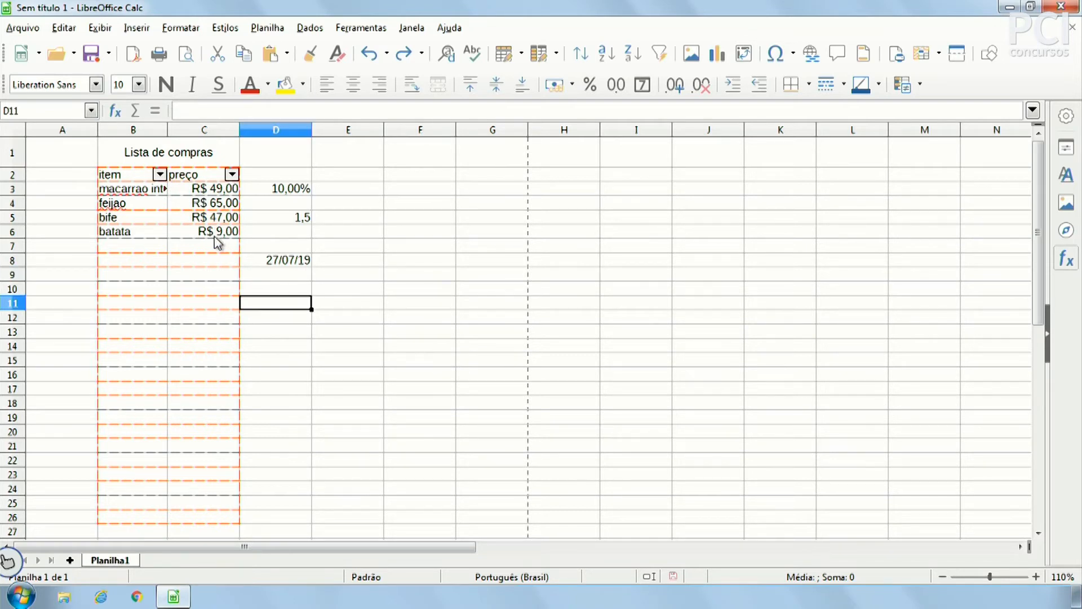
{"action": "left_click", "coordinate": [203, 249]}
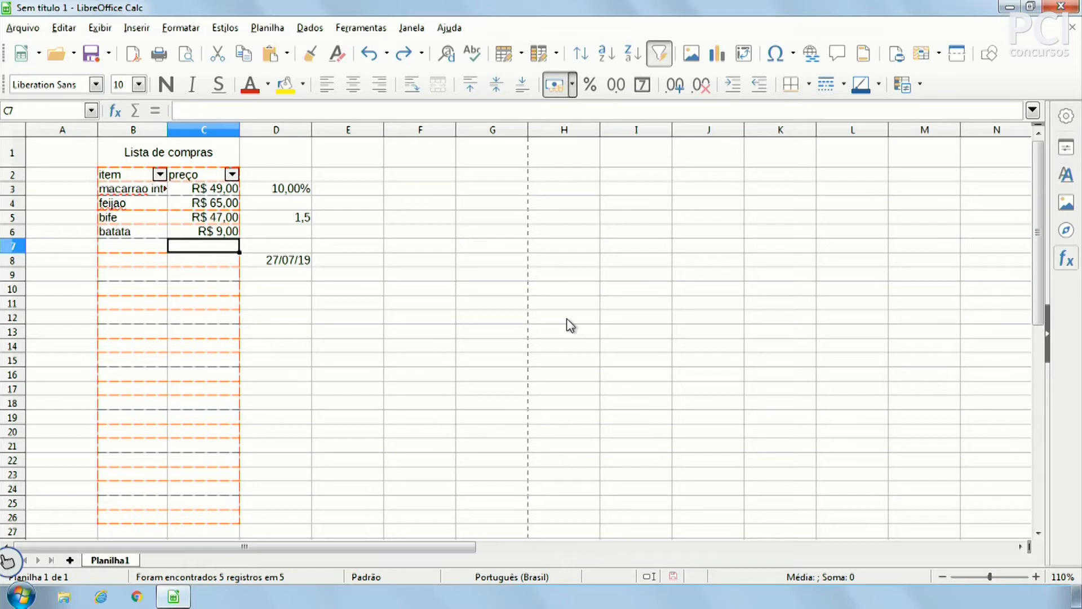
{"action": "type", "text": "10"}
{"action": "key", "text": "Return"}
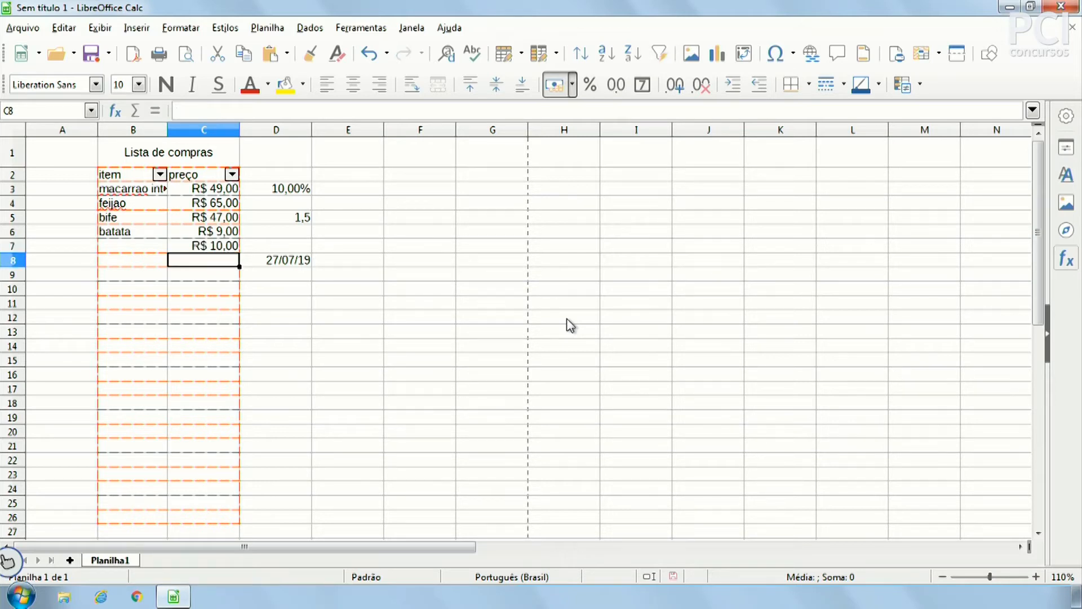
{"action": "type", "text": "3"}
{"action": "key", "text": "Return"}
{"action": "type", "text": "150"}
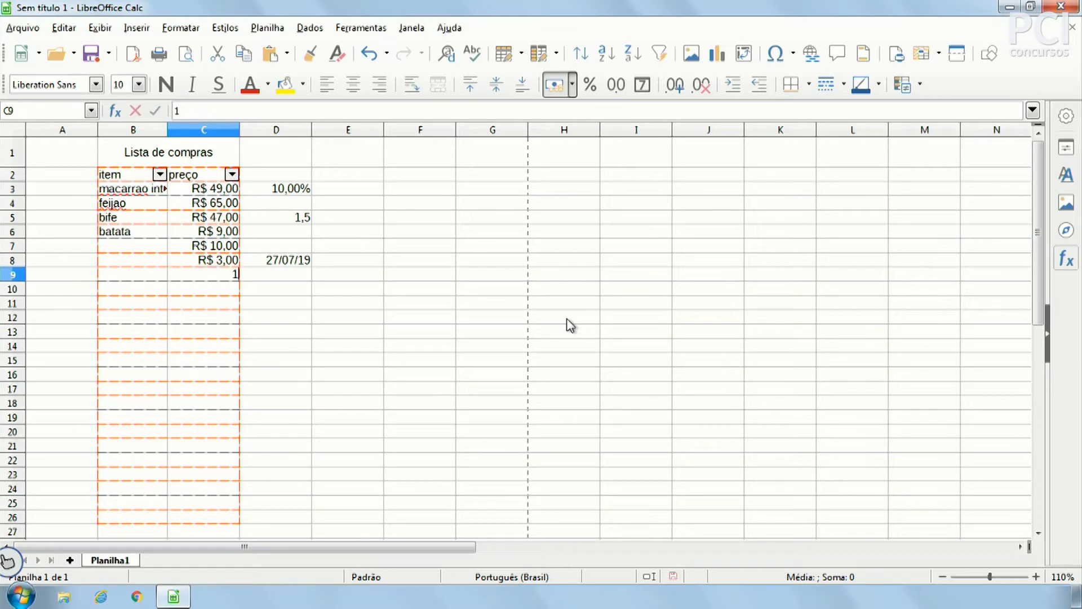
{"action": "key", "text": "Return"}
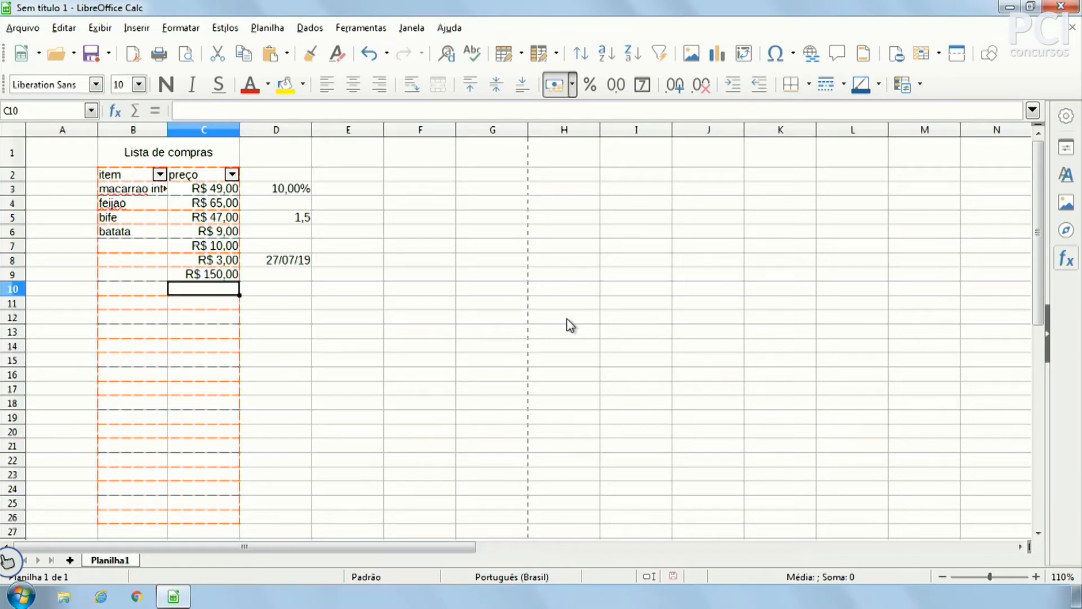
{"action": "type", "text": "200"}
{"action": "key", "text": "Return"}
{"action": "type", "text": "980"}
{"action": "key", "text": "Return"}
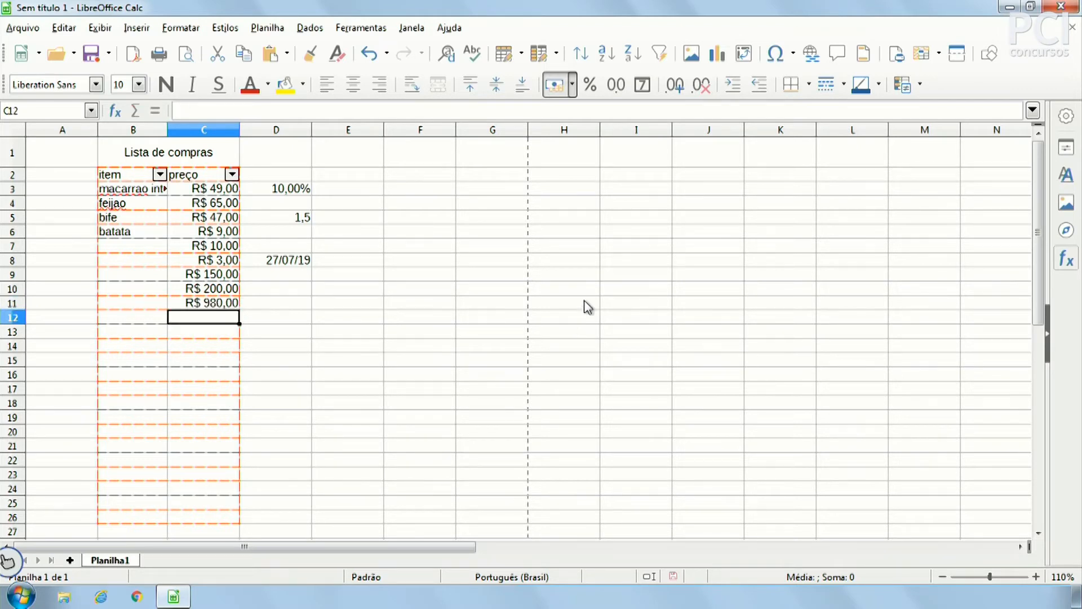
Step: Apply the default red-yellow-green colour scale to the prices in C3:C11 and check the colours of the lowest prices
{"action": "left_click_drag", "start_coordinate": [197, 187], "coordinate": [191, 305]}
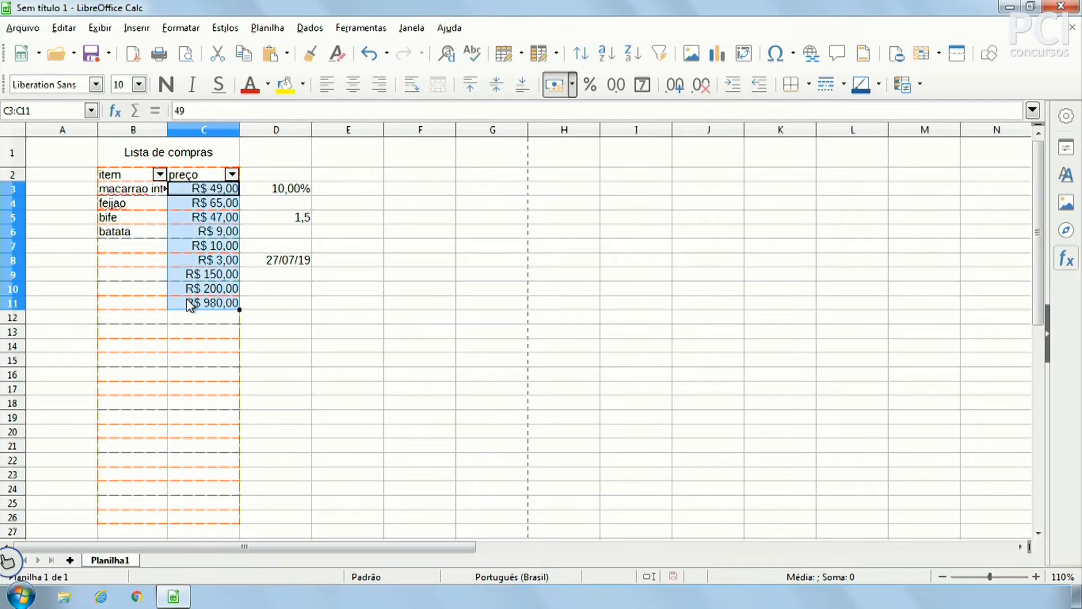
{"action": "left_click", "coordinate": [904, 84]}
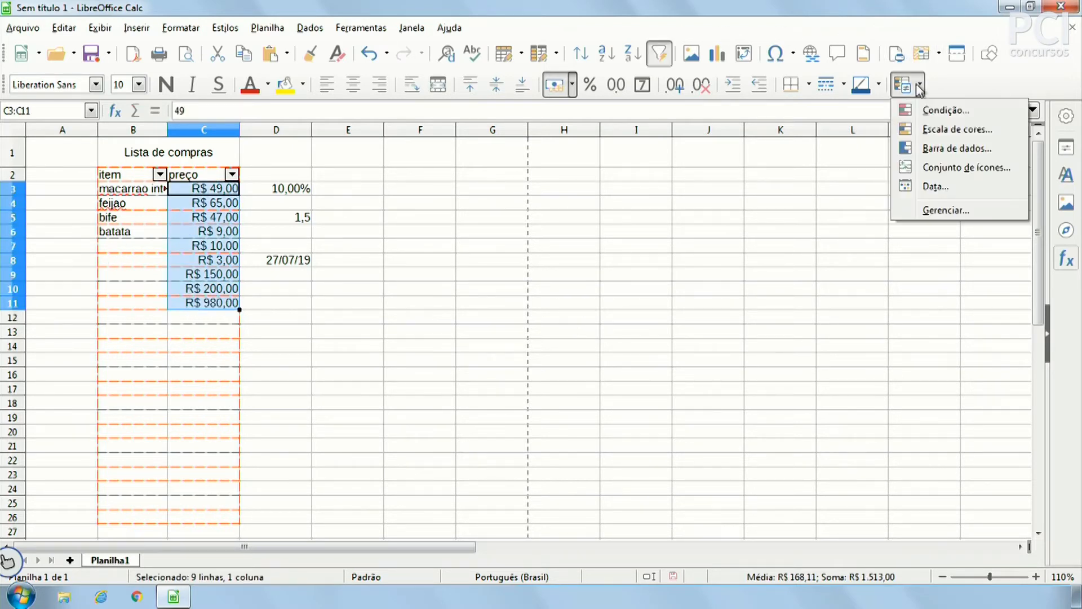
{"action": "left_click", "coordinate": [936, 130]}
{"action": "left_click", "coordinate": [844, 533]}
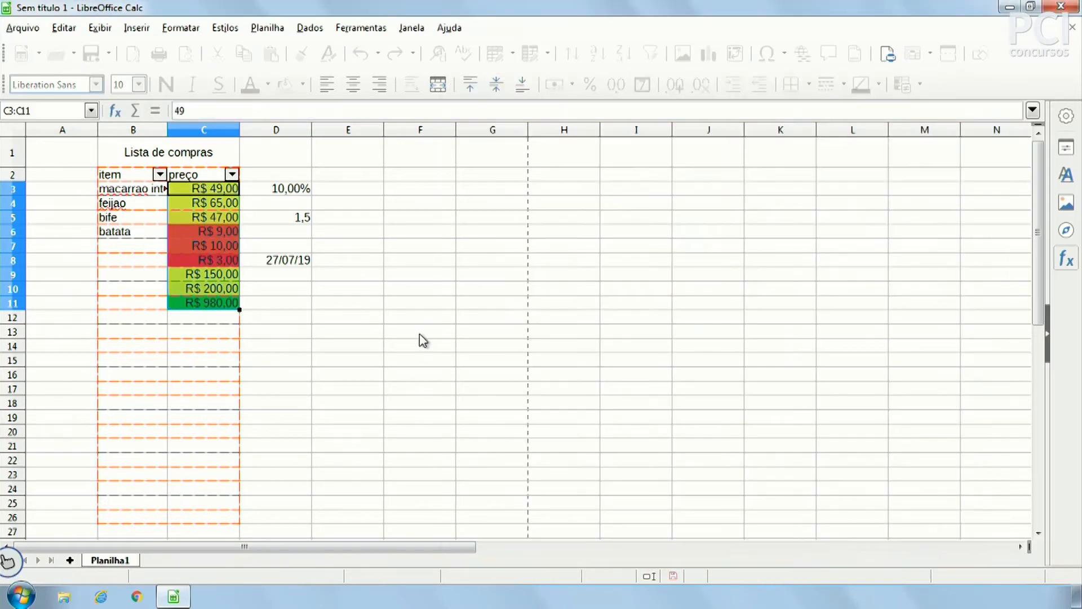
{"action": "left_click", "coordinate": [420, 334]}
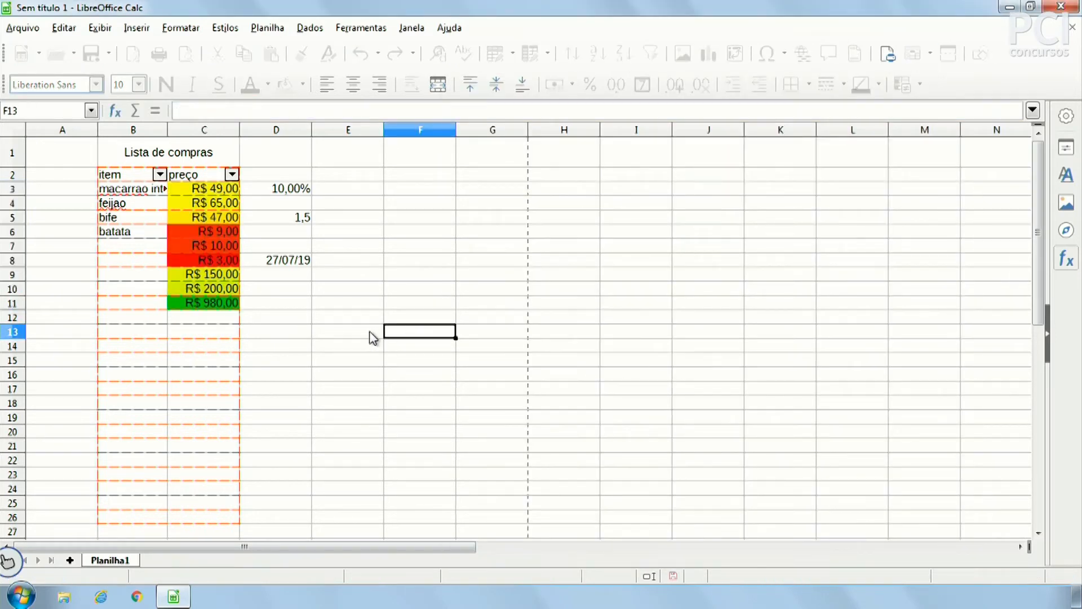
{"action": "left_click", "coordinate": [231, 262]}
{"action": "left_click", "coordinate": [226, 236]}
{"action": "left_click", "coordinate": [225, 246]}
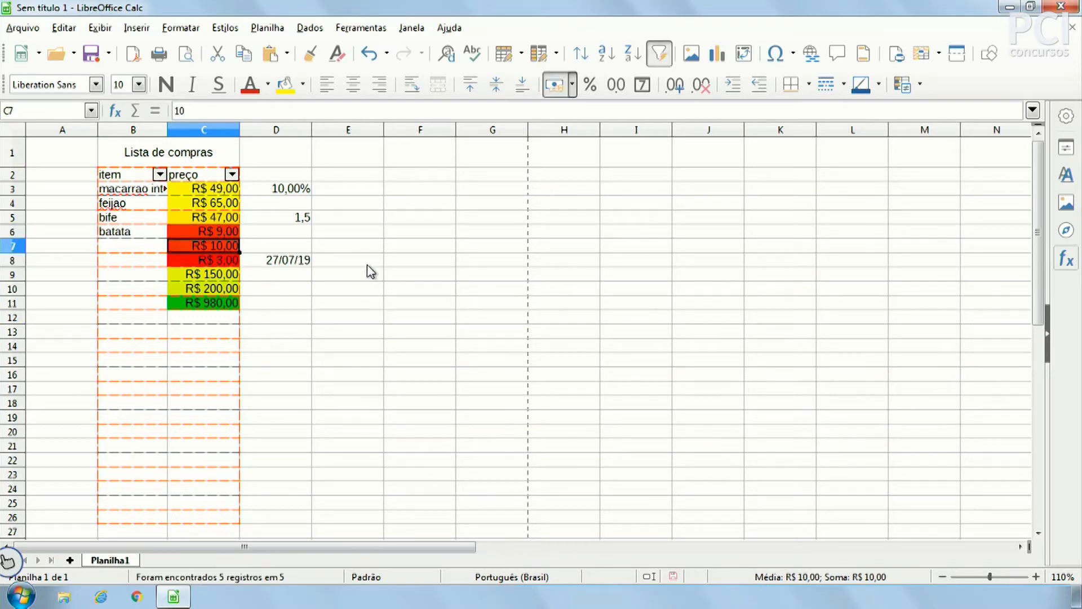
Step: Compare the colour-scale fills of the lower prices with those of the higher prices in C9:C11
{"action": "left_click_drag", "start_coordinate": [233, 194], "coordinate": [229, 221]}
{"action": "left_click", "coordinate": [298, 305]}
{"action": "left_click", "coordinate": [265, 275]}
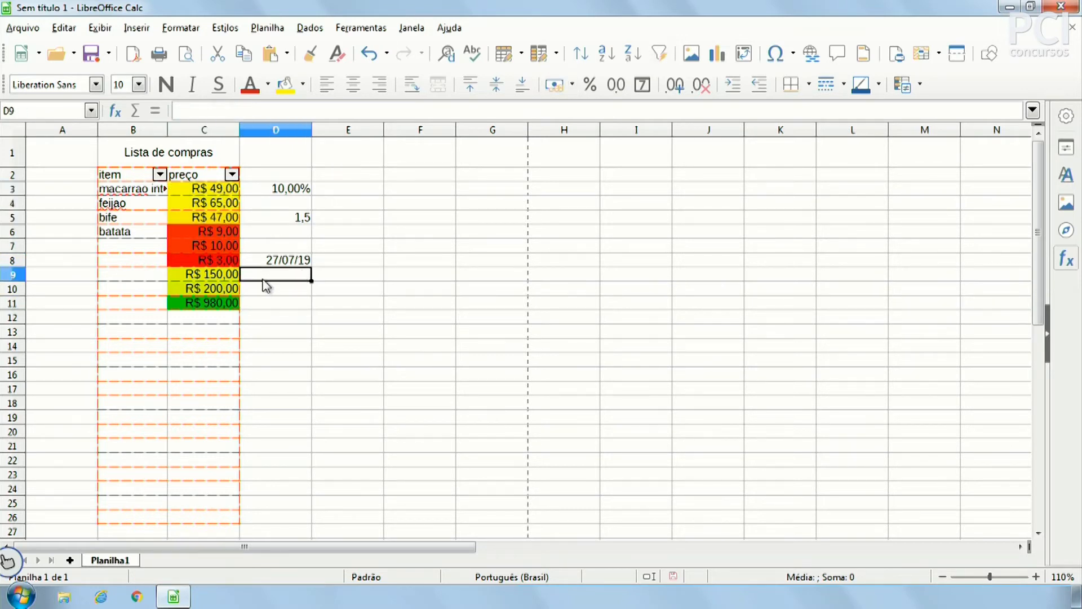
{"action": "left_click", "coordinate": [232, 276]}
{"action": "left_click", "coordinate": [229, 287]}
{"action": "left_click", "coordinate": [232, 302]}
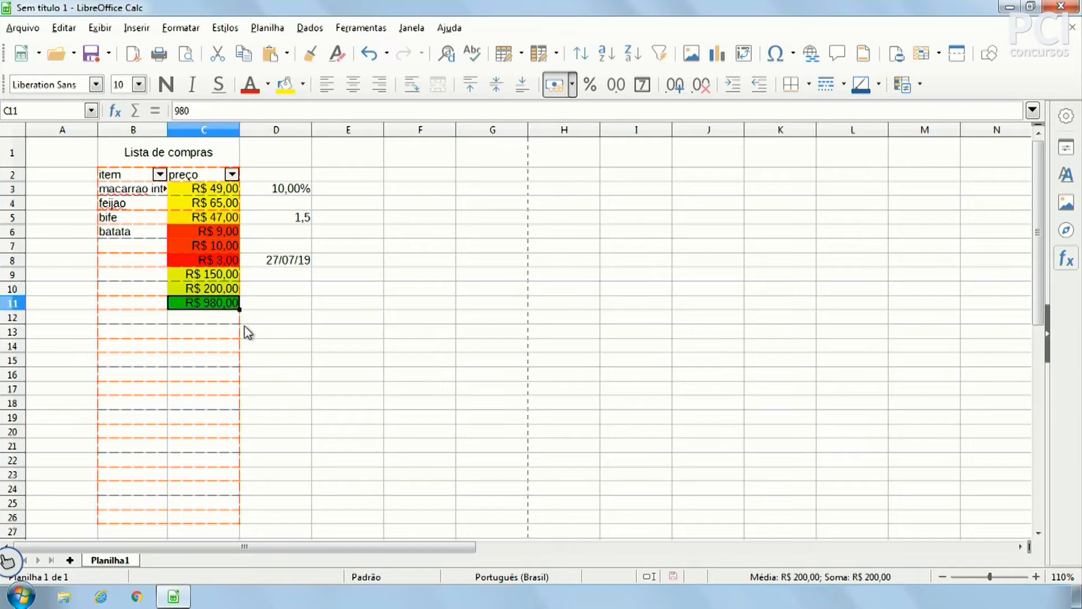
Step: Change the price in C4 to 500 and the one in C7 to 50, comparing how their colours respond
{"action": "left_click", "coordinate": [228, 202]}
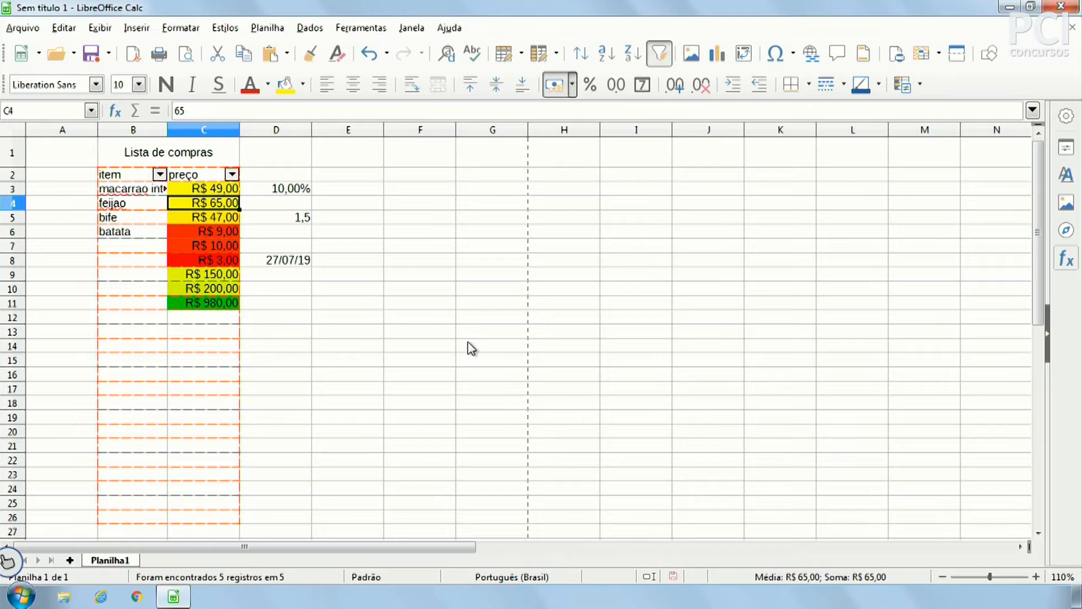
{"action": "type", "text": "500"}
{"action": "key", "text": "Return"}
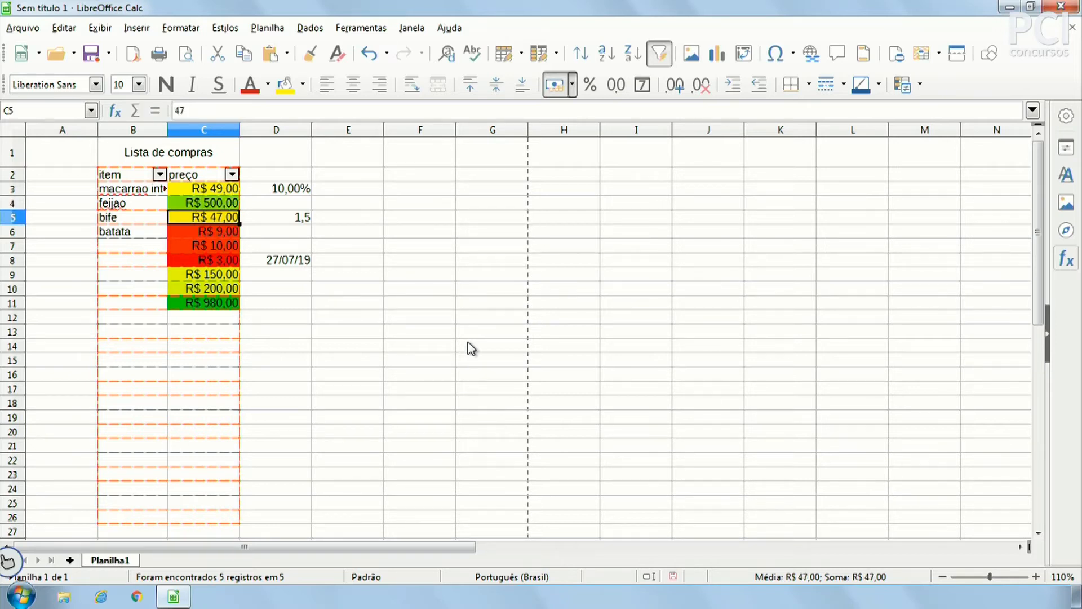
{"action": "left_click", "coordinate": [336, 337]}
{"action": "left_click", "coordinate": [212, 304]}
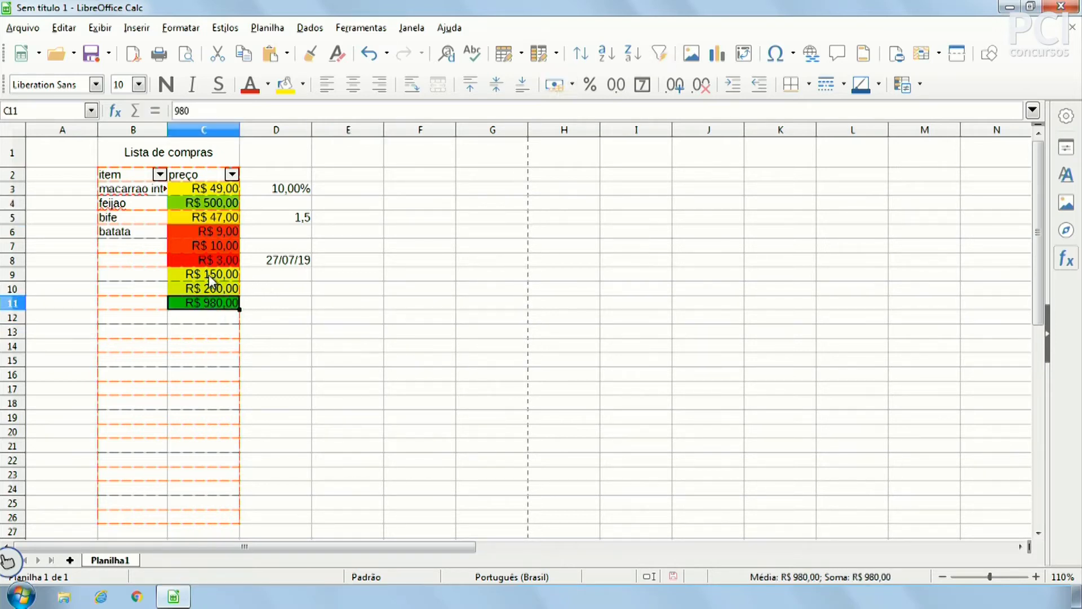
{"action": "left_click", "coordinate": [212, 203]}
{"action": "left_click", "coordinate": [225, 241]}
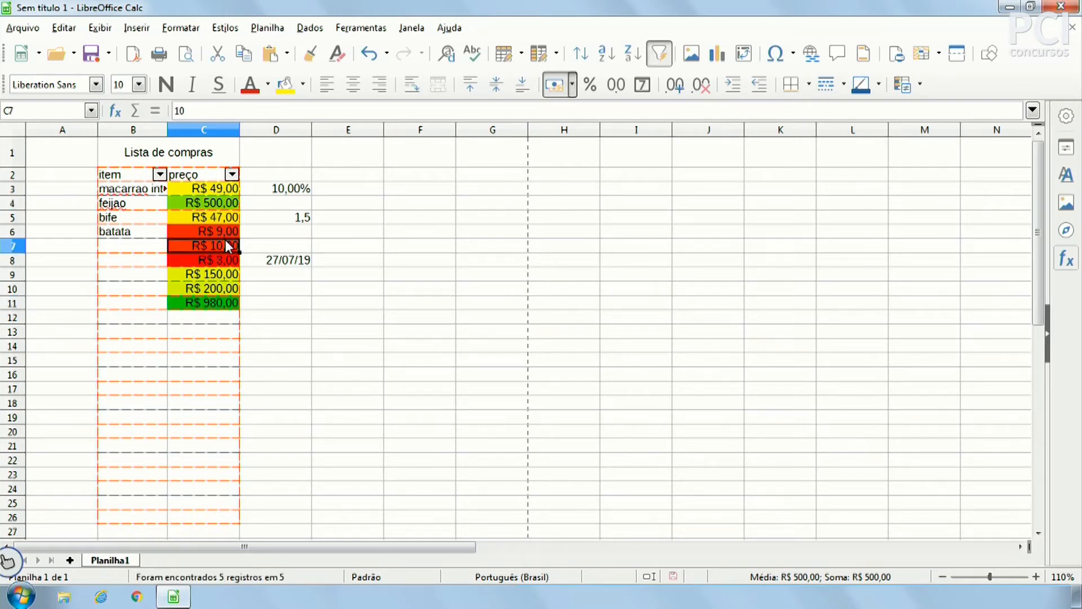
{"action": "type", "text": "50"}
{"action": "key", "text": "Return"}
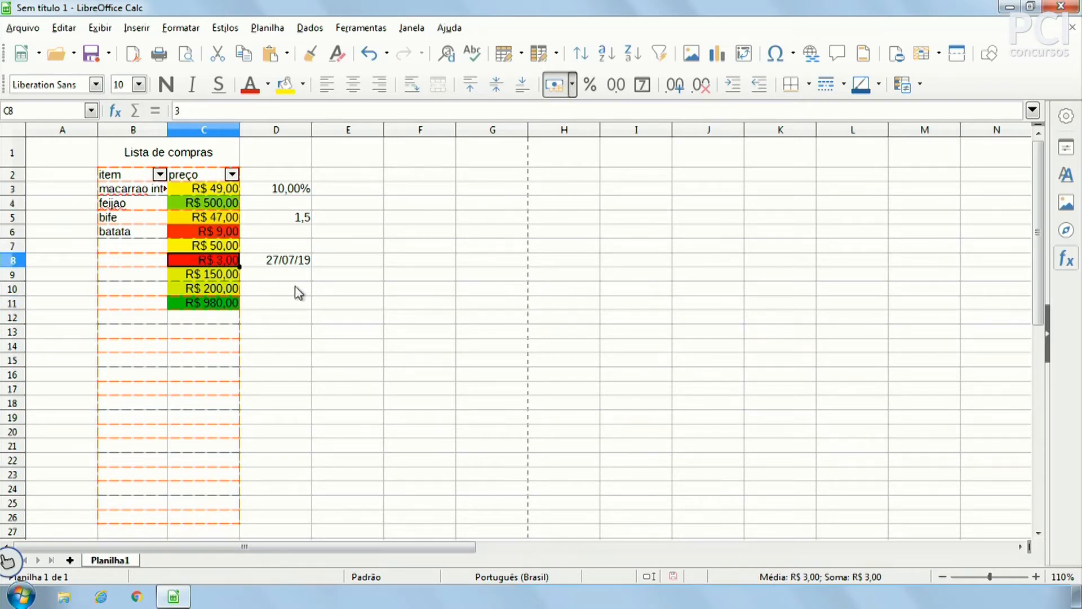
{"action": "left_click", "coordinate": [311, 290]}
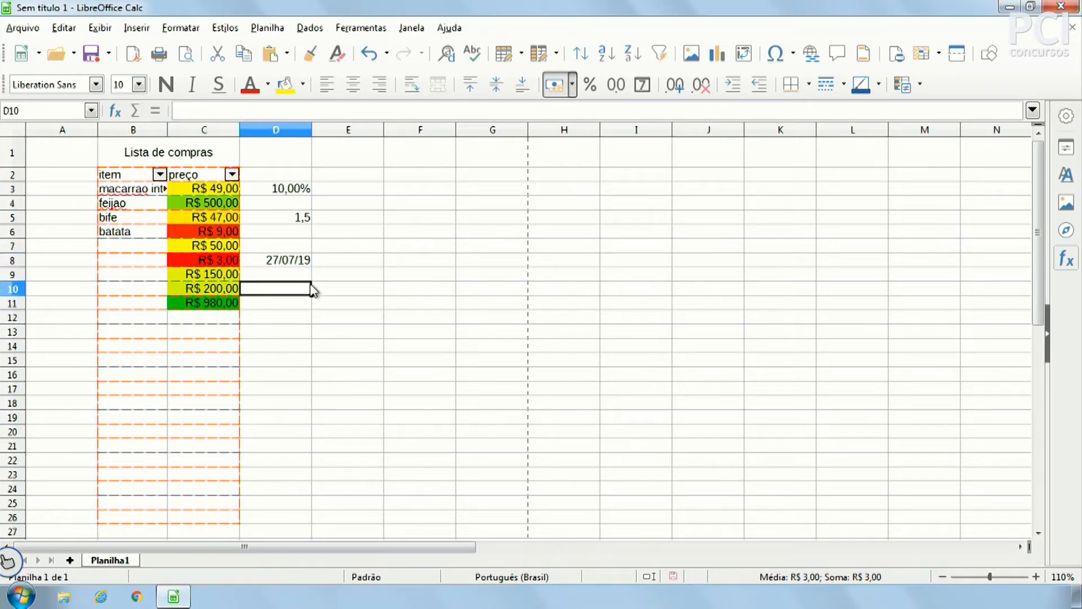
{"action": "left_click", "coordinate": [379, 246]}
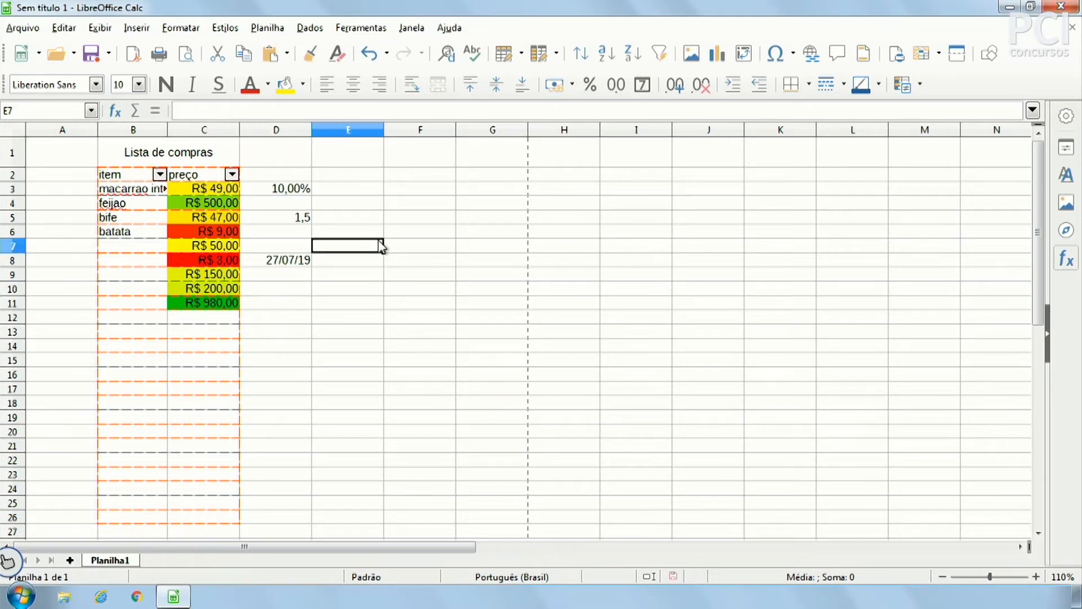
Step: Undo the price changes, the colour scale and the extra prices in C7:C11, keeping only the first four items
{"action": "key", "text": "ctrl+z"}
{"action": "key", "text": "ctrl+z"}
{"action": "key", "text": "ctrl+z"}
{"action": "key", "text": "ctrl+z"}
{"action": "key", "text": "ctrl+z"}
{"action": "key", "text": "ctrl+z"}
{"action": "key", "text": "ctrl+z"}
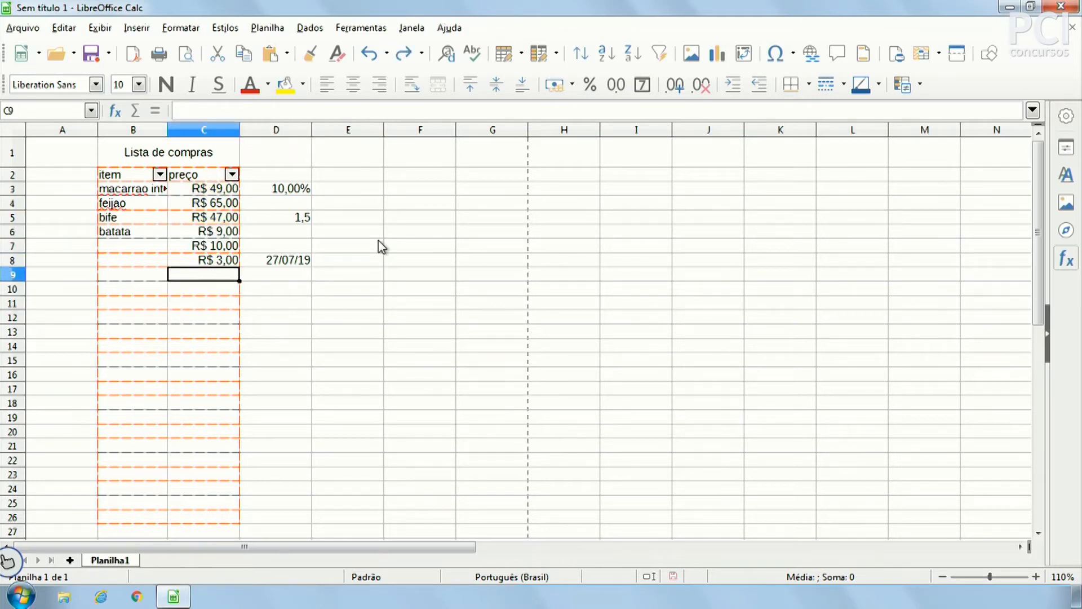
{"action": "key", "text": "ctrl+z"}
{"action": "key", "text": "ctrl+z"}
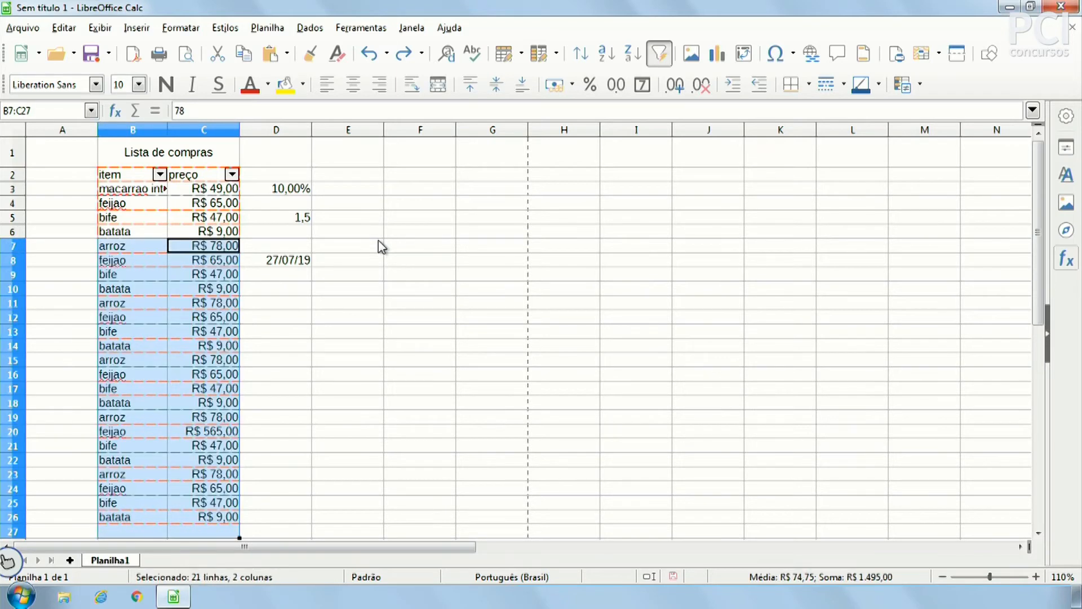
{"action": "key", "text": "ctrl+z"}
{"action": "left_click", "coordinate": [378, 241]}
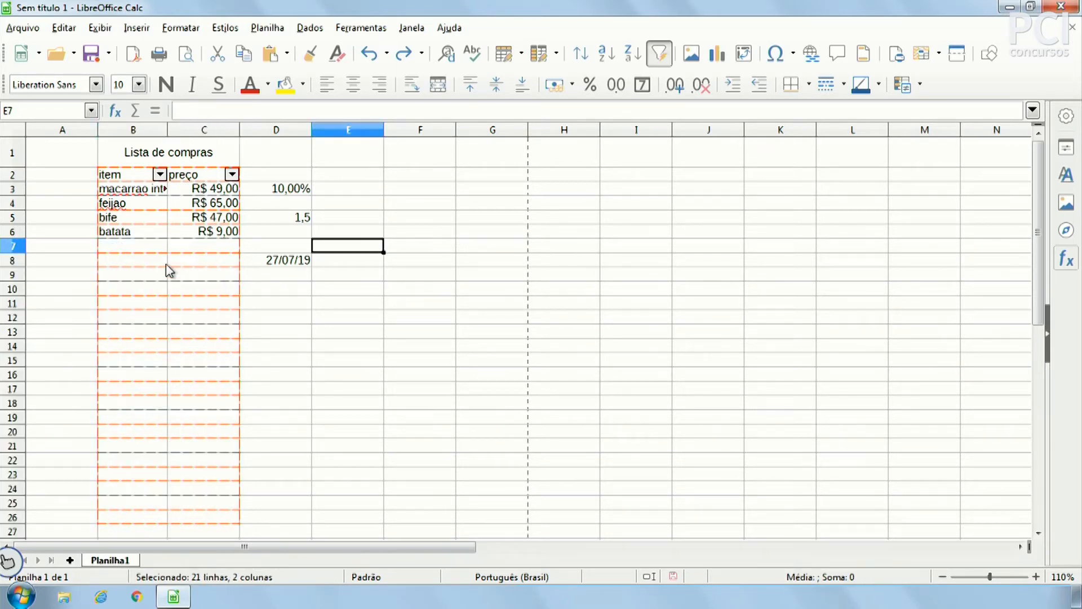
Step: Total the prices in C3:C6 with a SOMA formula in C7 and check the formula
{"action": "left_click", "coordinate": [212, 245]}
{"action": "key", "text": "ctrl+z"}
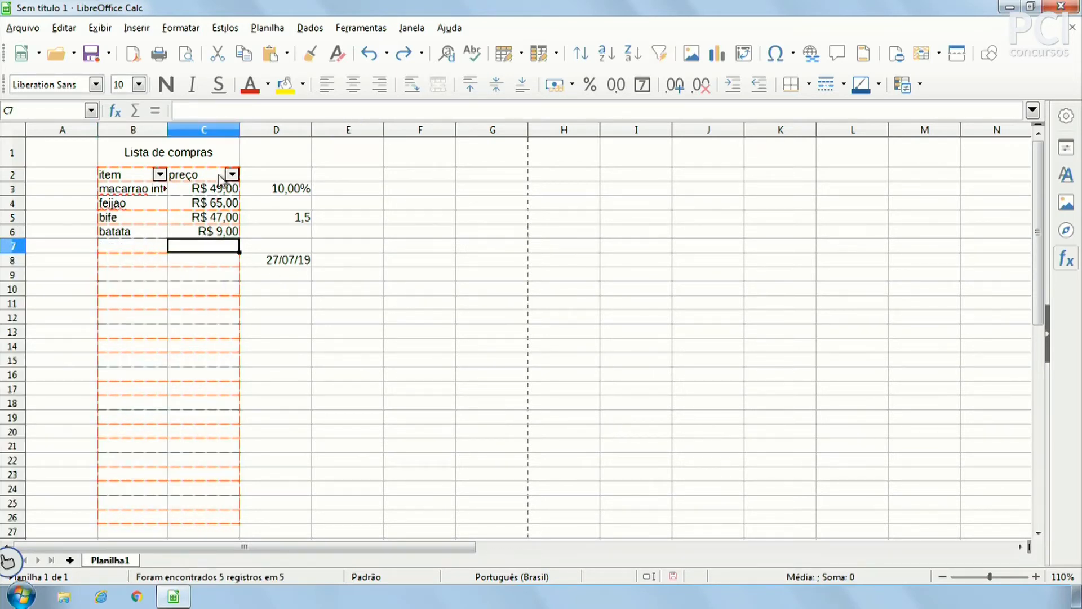
{"action": "left_click", "coordinate": [215, 234], "text": "shift"}
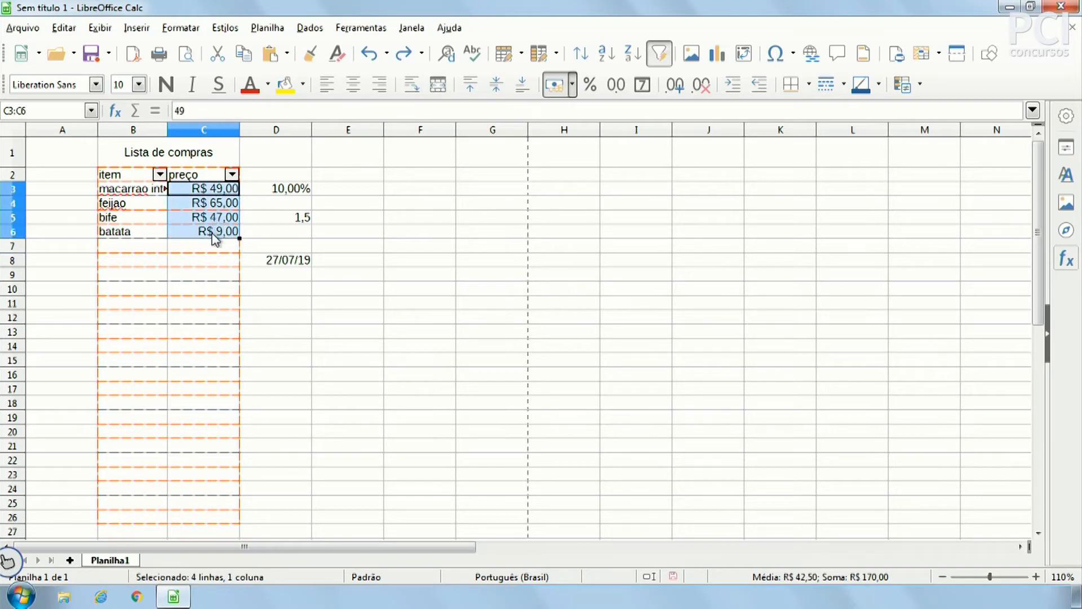
{"action": "left_click", "coordinate": [136, 111]}
{"action": "left_click", "coordinate": [391, 261]}
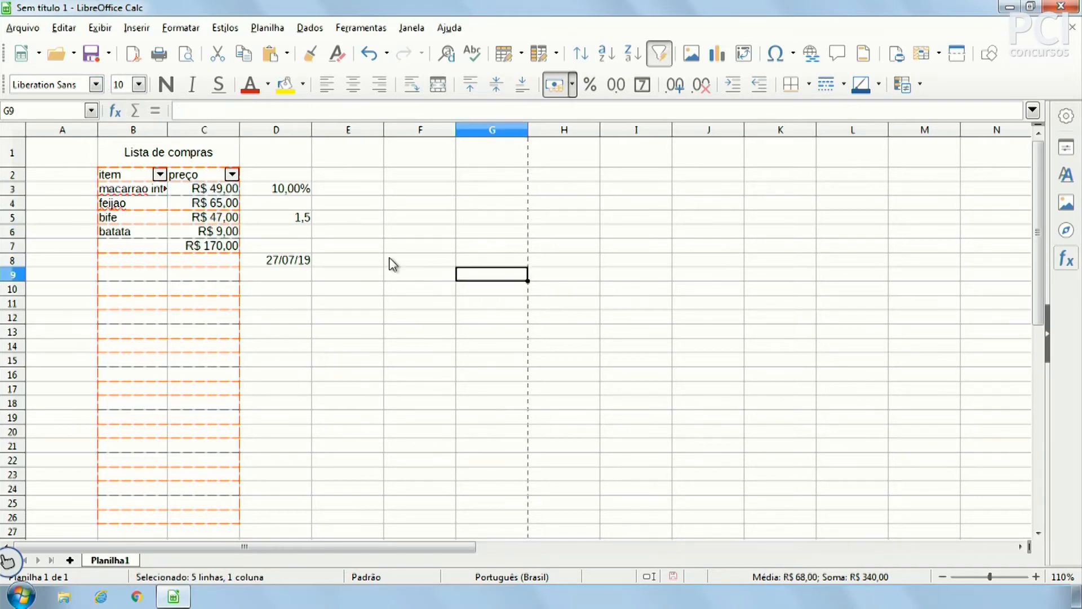
{"action": "left_click", "coordinate": [218, 248]}
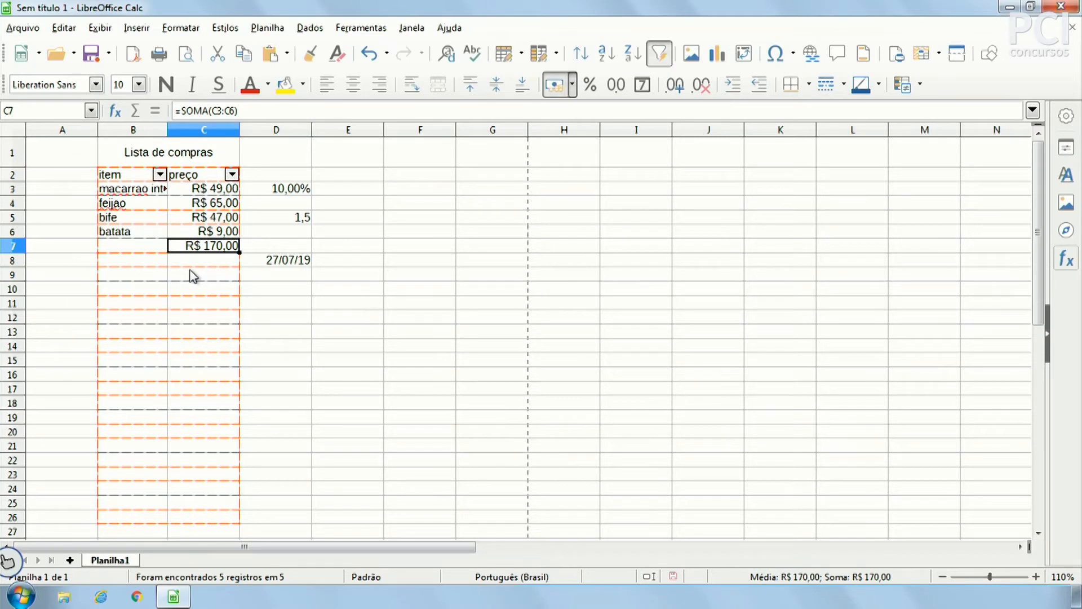
Step: Enter the label Carteira in B9 and the amount 200 beside it in C9
{"action": "left_click", "coordinate": [131, 278]}
{"action": "type", "text": "Carteira"}
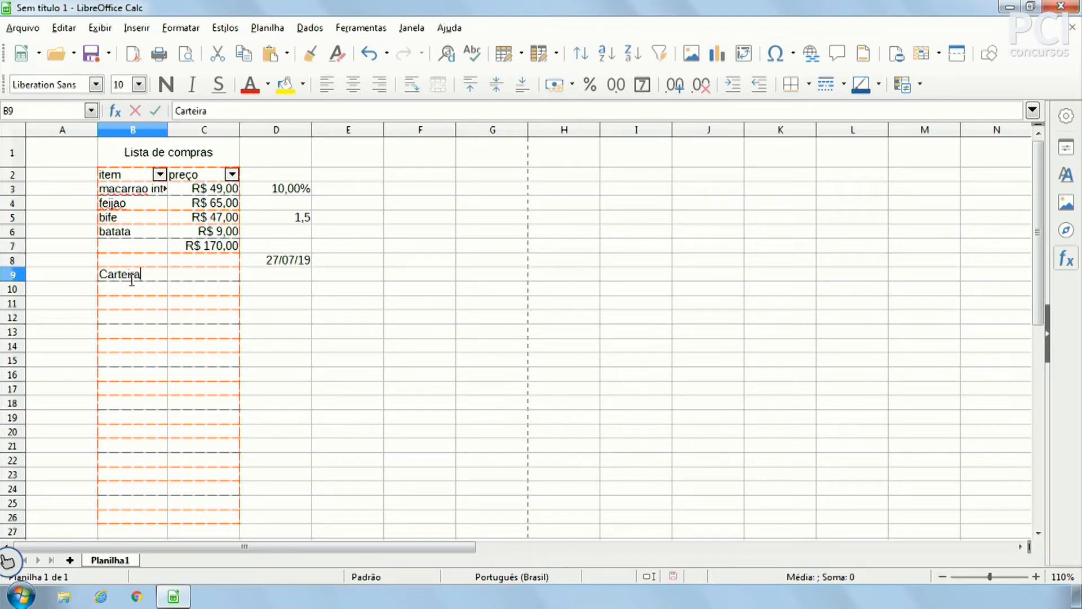
{"action": "key", "text": "Tab"}
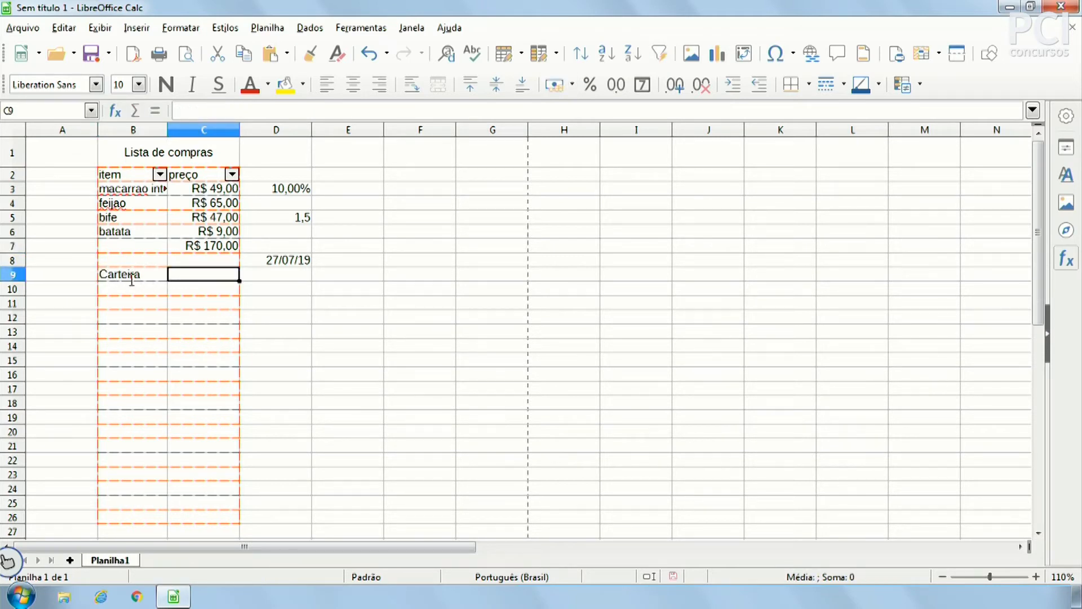
{"action": "type", "text": "2500"}
{"action": "key", "text": "BackSpace"}
{"action": "key", "text": "BackSpace"}
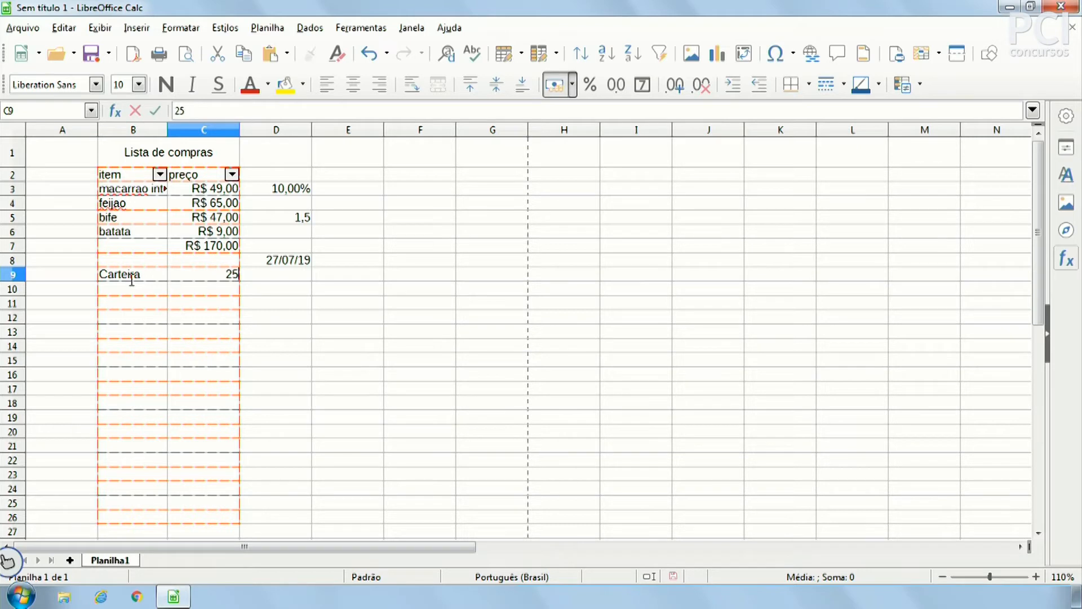
{"action": "type", "text": "0"}
{"action": "key", "text": "Return"}
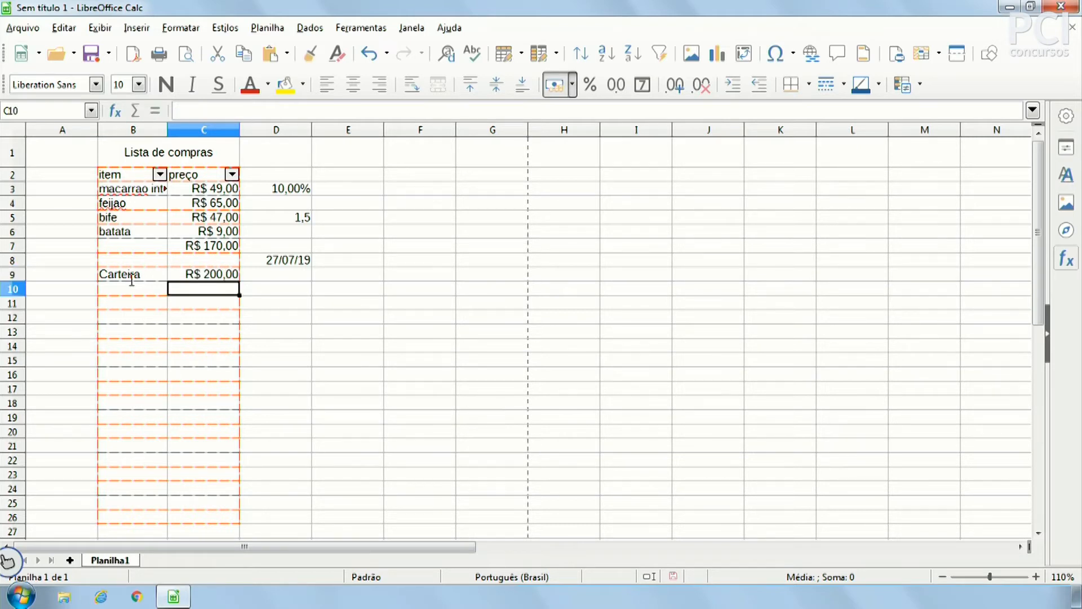
Step: Define a conditional format for the total in C7 with the condition cell value less than or equal to $Planilha1.$C$9
{"action": "left_click", "coordinate": [218, 249]}
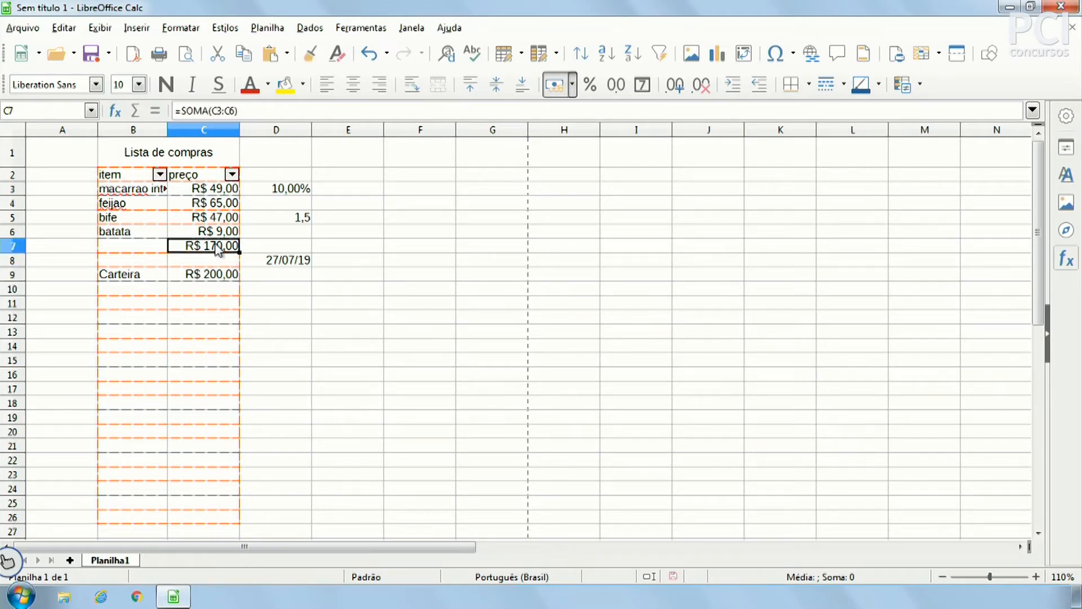
{"action": "left_click", "coordinate": [266, 235]}
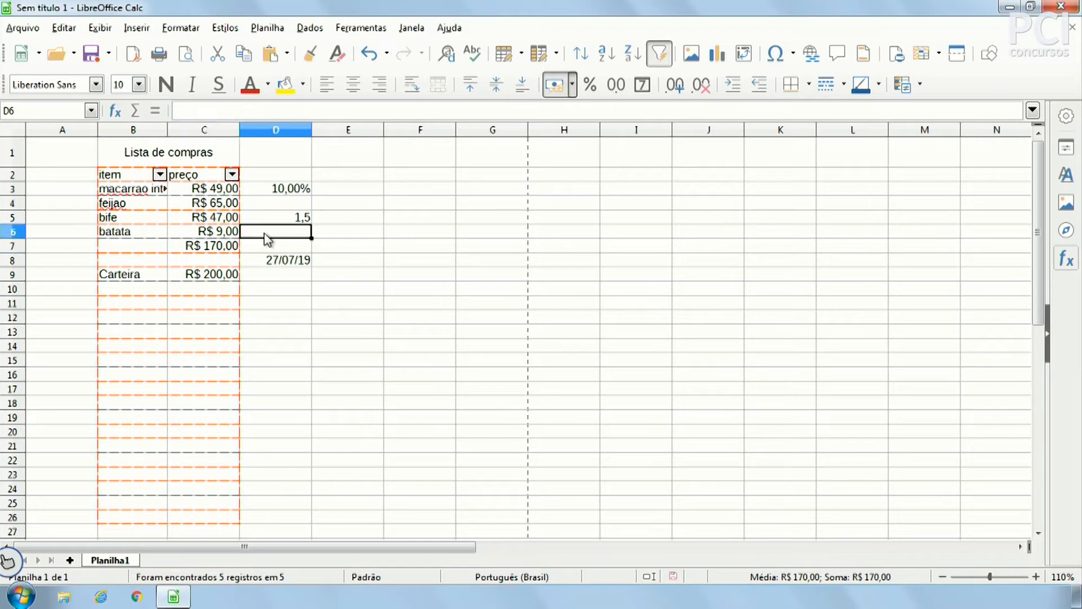
{"action": "left_click", "coordinate": [220, 250]}
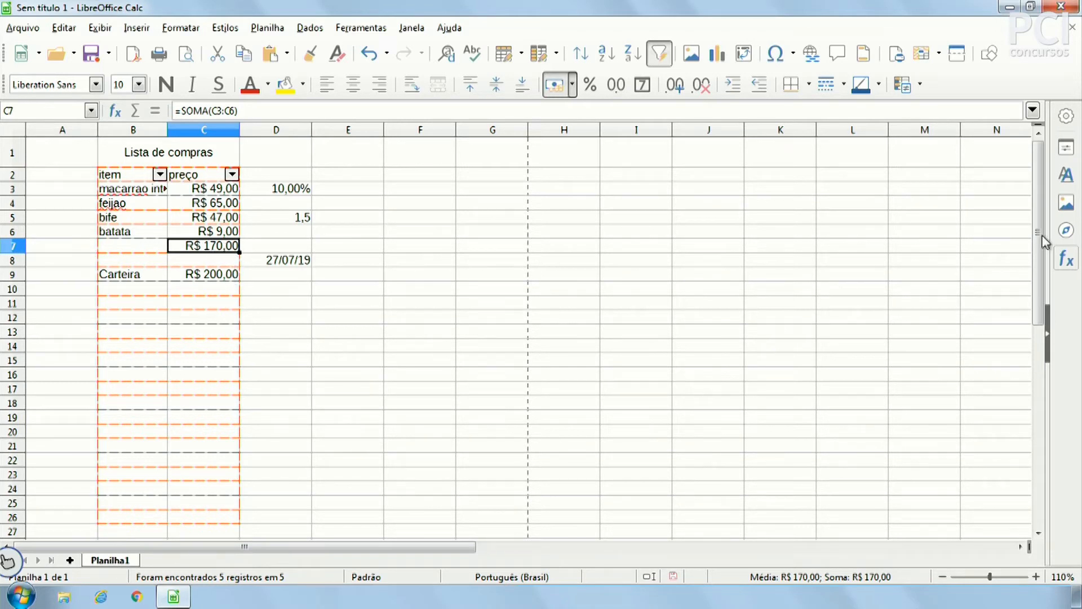
{"action": "left_click", "coordinate": [901, 86]}
{"action": "left_click", "coordinate": [910, 108]}
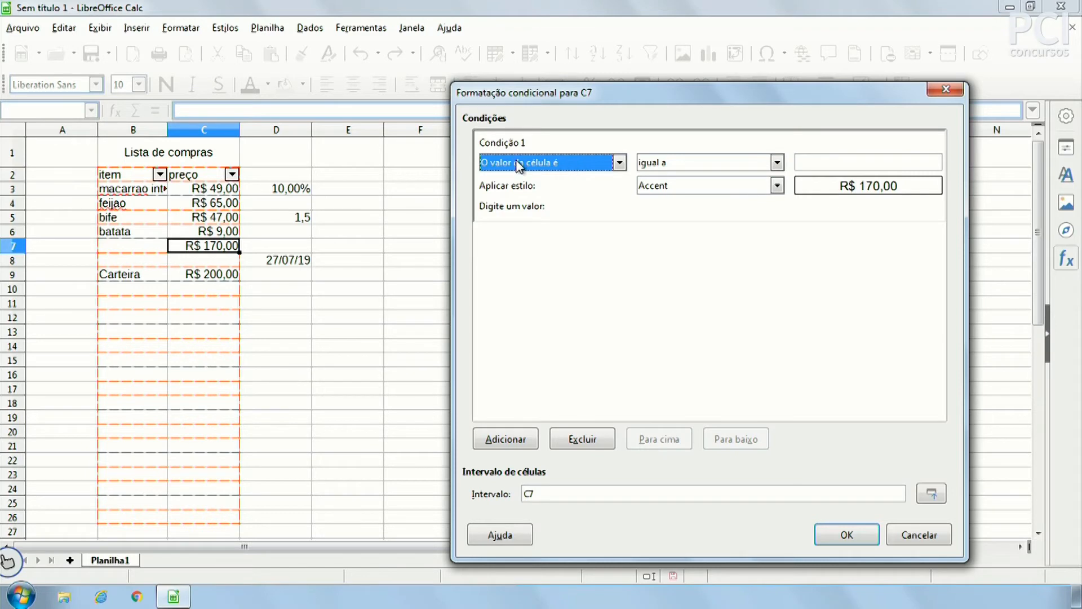
{"action": "left_click", "coordinate": [673, 158]}
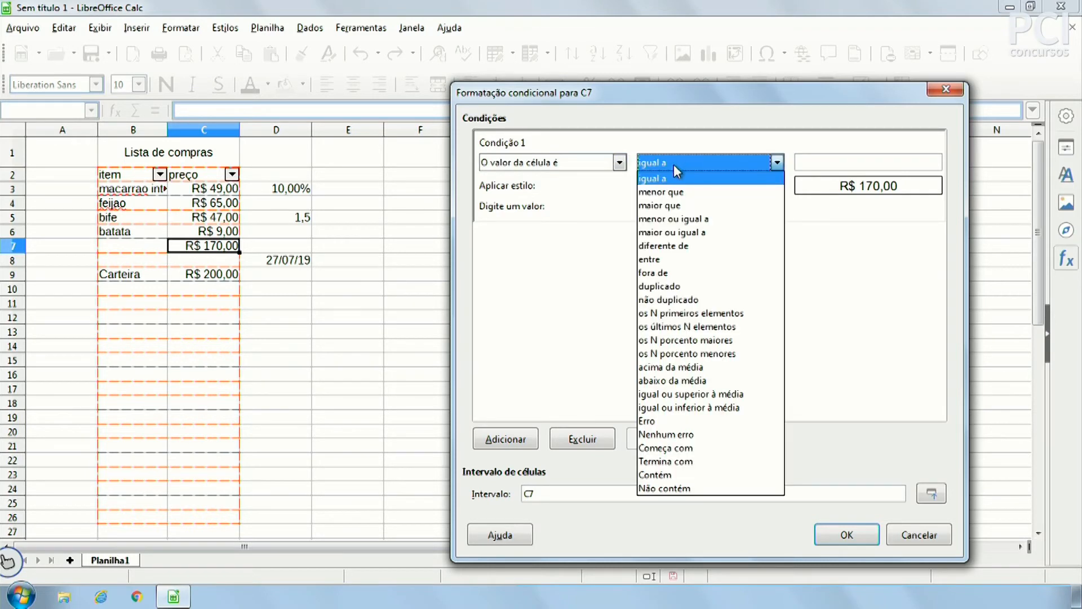
{"action": "left_click", "coordinate": [701, 218]}
{"action": "left_click", "coordinate": [824, 167]}
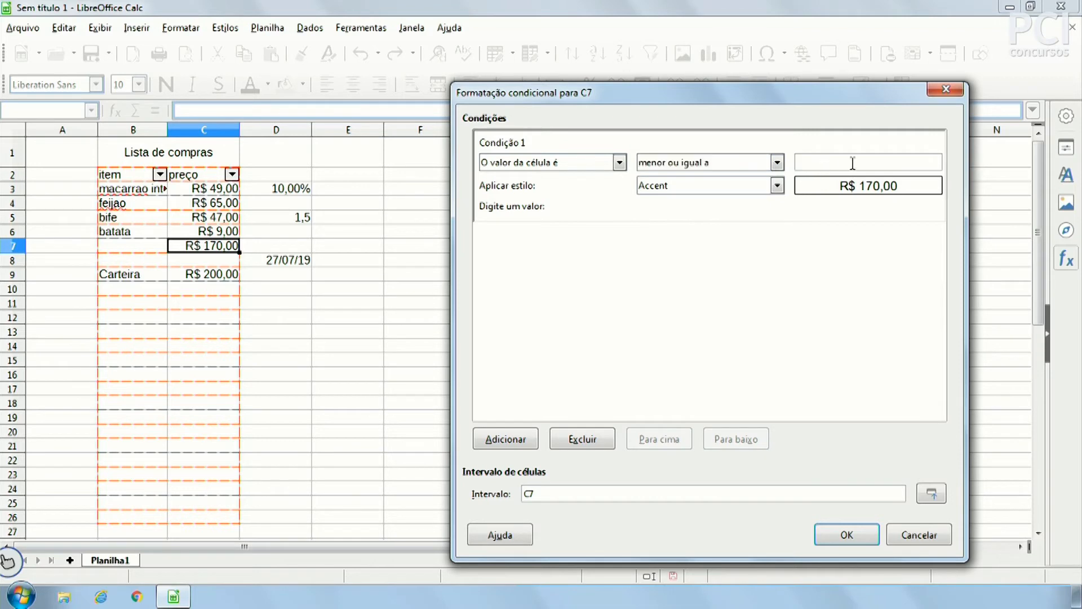
{"action": "left_click", "coordinate": [229, 275]}
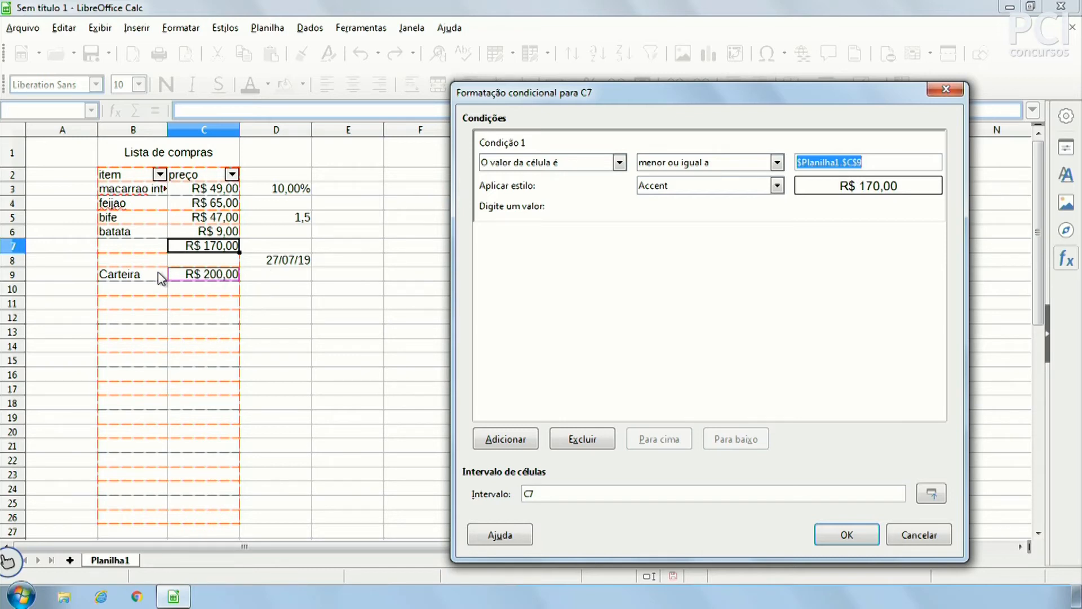
{"action": "double_click", "coordinate": [849, 163]}
{"action": "left_click", "coordinate": [880, 168]}
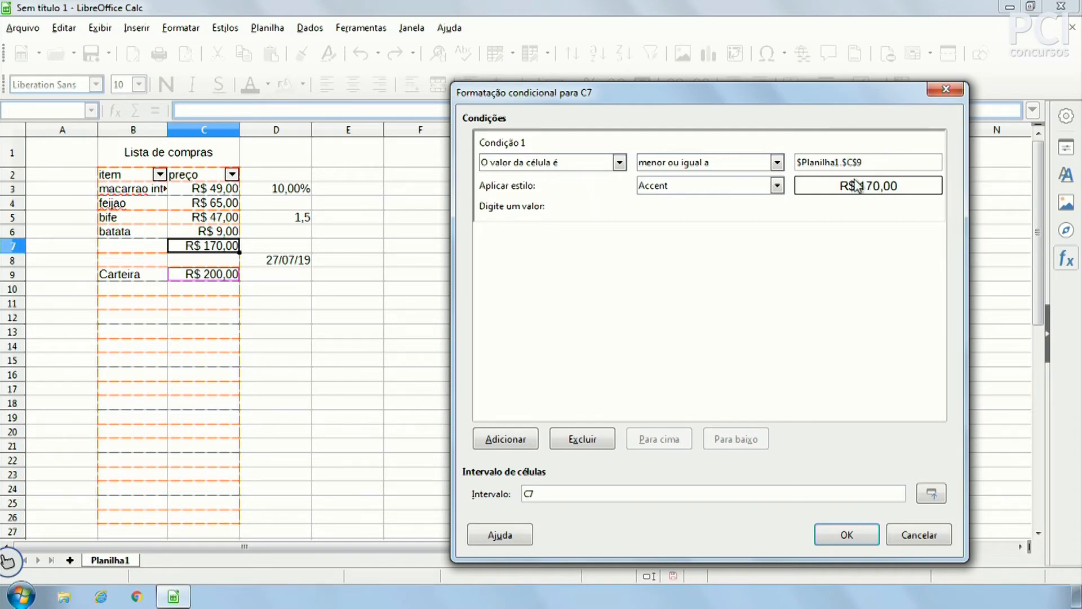
Step: Apply the Good style to Condition 1 of the conditional formatting for cell C7
{"action": "left_click", "coordinate": [744, 186]}
{"action": "left_click", "coordinate": [738, 191]}
{"action": "left_click", "coordinate": [697, 192]}
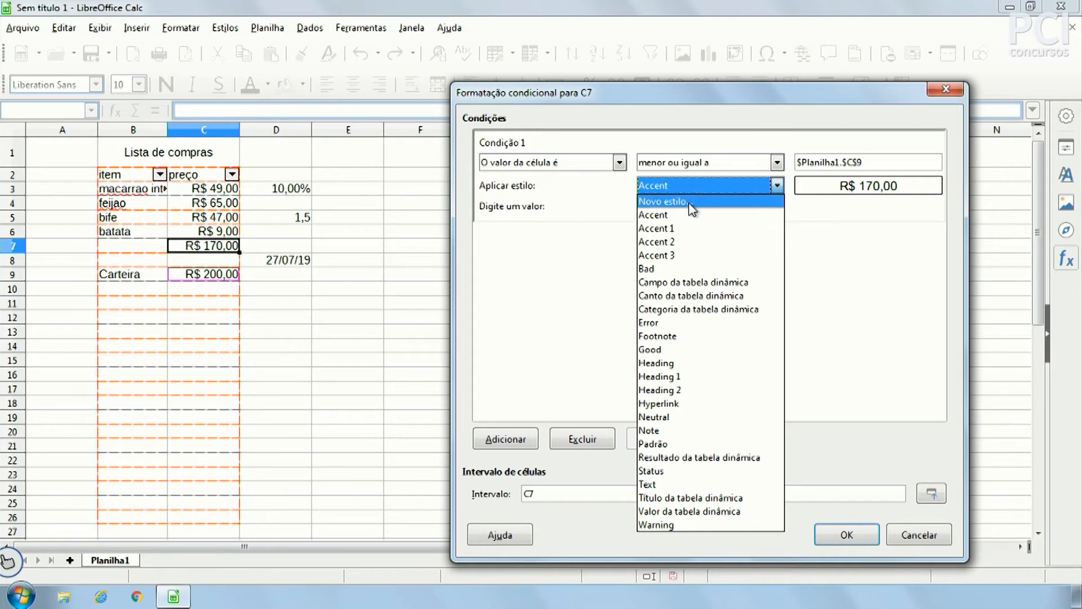
{"action": "left_click", "coordinate": [698, 349]}
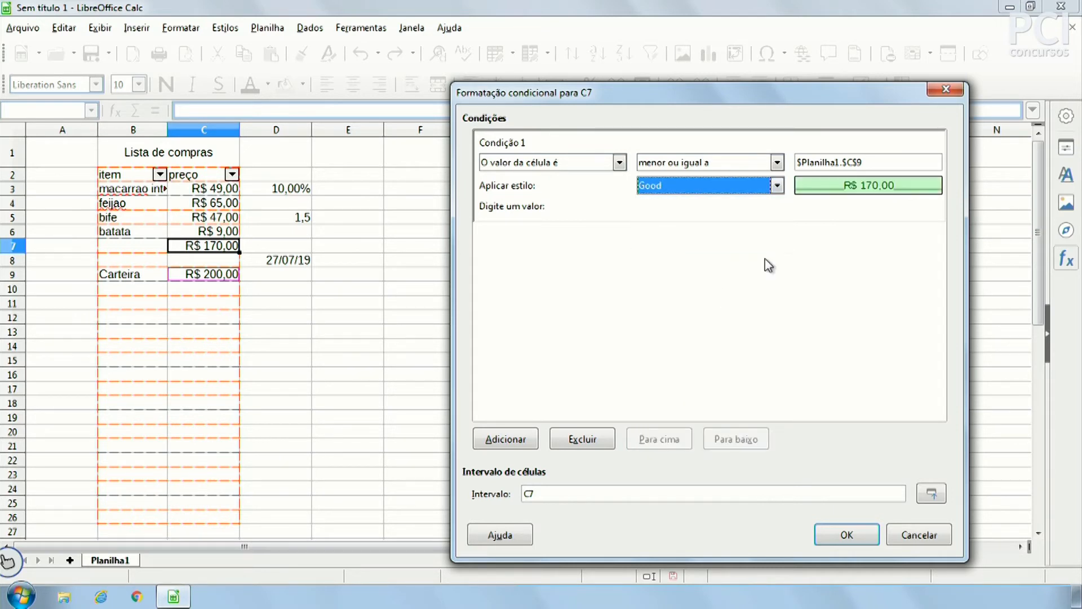
{"action": "left_click", "coordinate": [679, 189]}
{"action": "left_click", "coordinate": [708, 193]}
Step: Add a second condition for C7 that checks whether the cell value is greater than (maior que) cell C9
{"action": "left_click", "coordinate": [523, 441]}
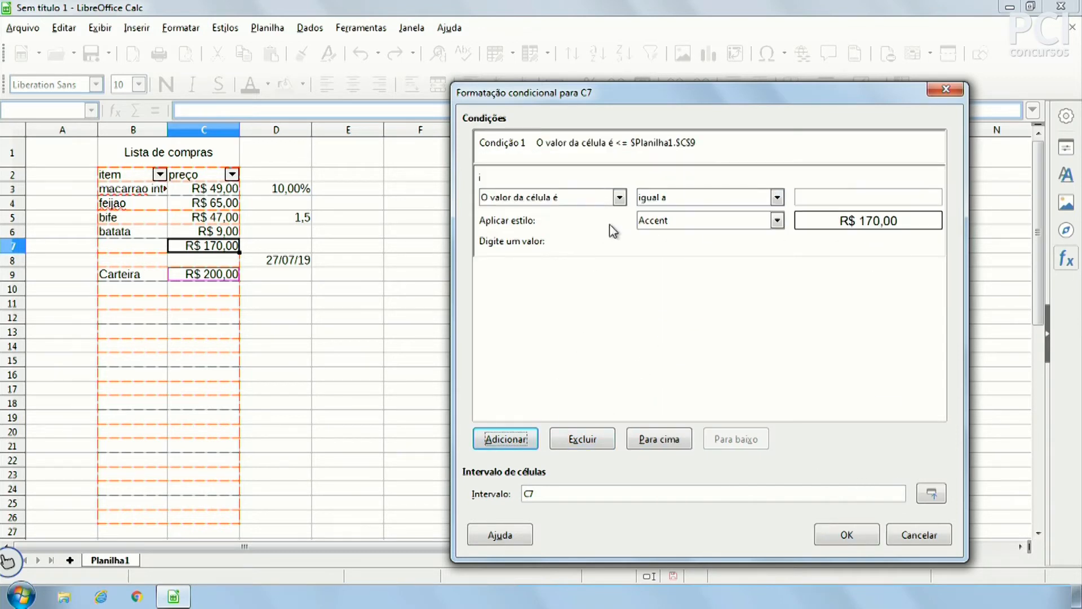
{"action": "left_click", "coordinate": [556, 161]}
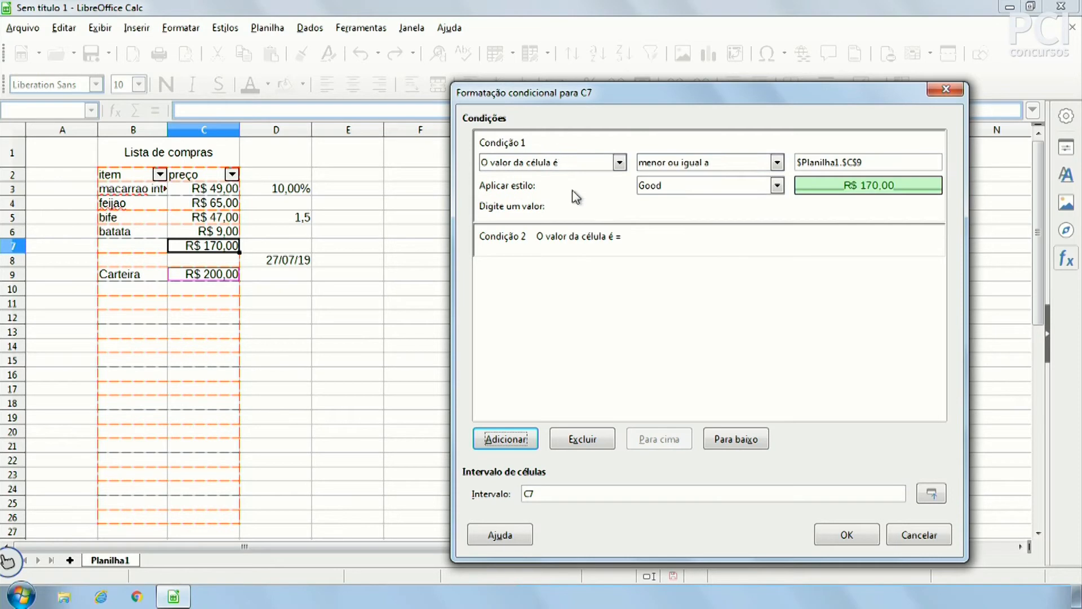
{"action": "left_click", "coordinate": [635, 244]}
{"action": "left_click", "coordinate": [589, 197]}
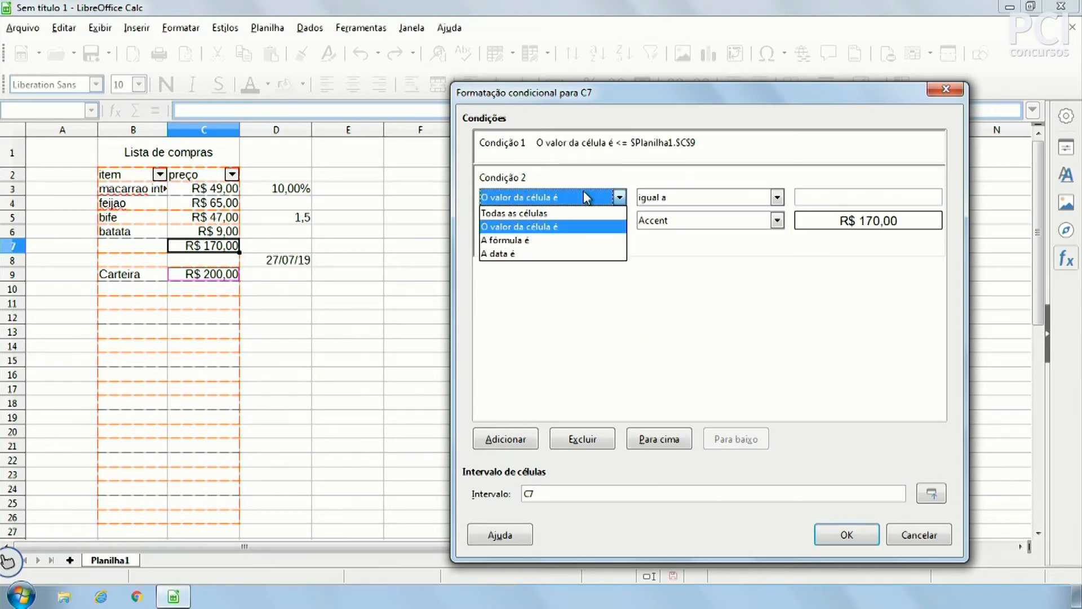
{"action": "left_click", "coordinate": [637, 198]}
{"action": "left_click", "coordinate": [652, 197]}
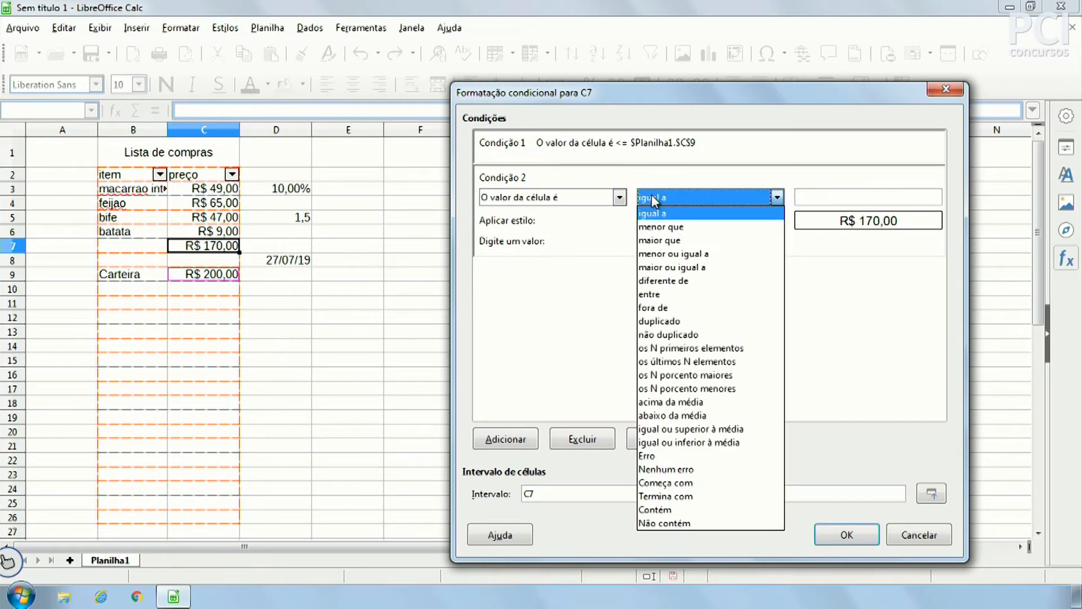
{"action": "left_click", "coordinate": [679, 241]}
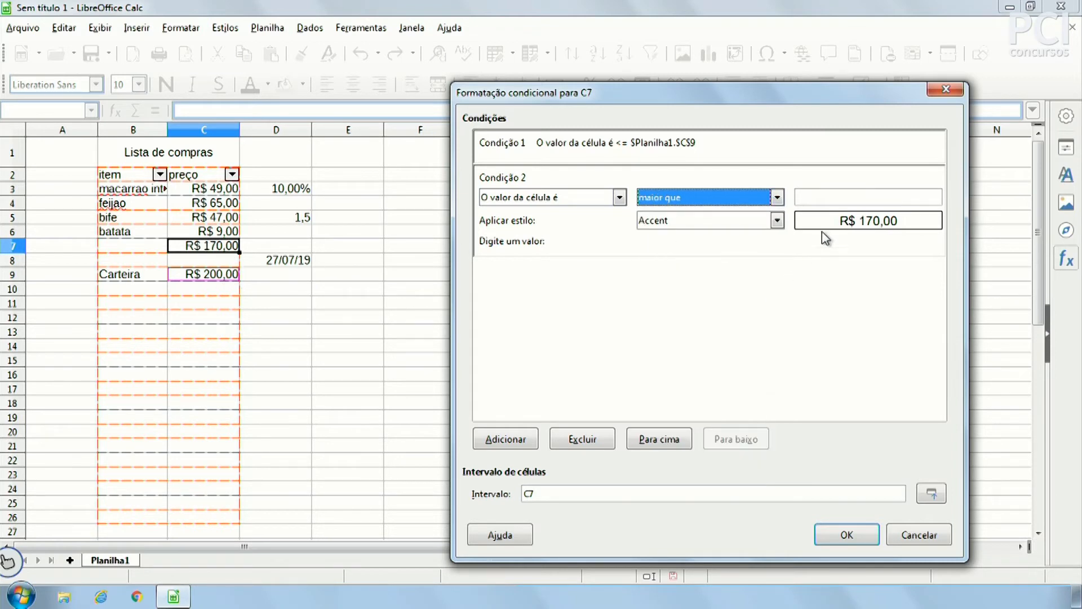
{"action": "left_click", "coordinate": [814, 195]}
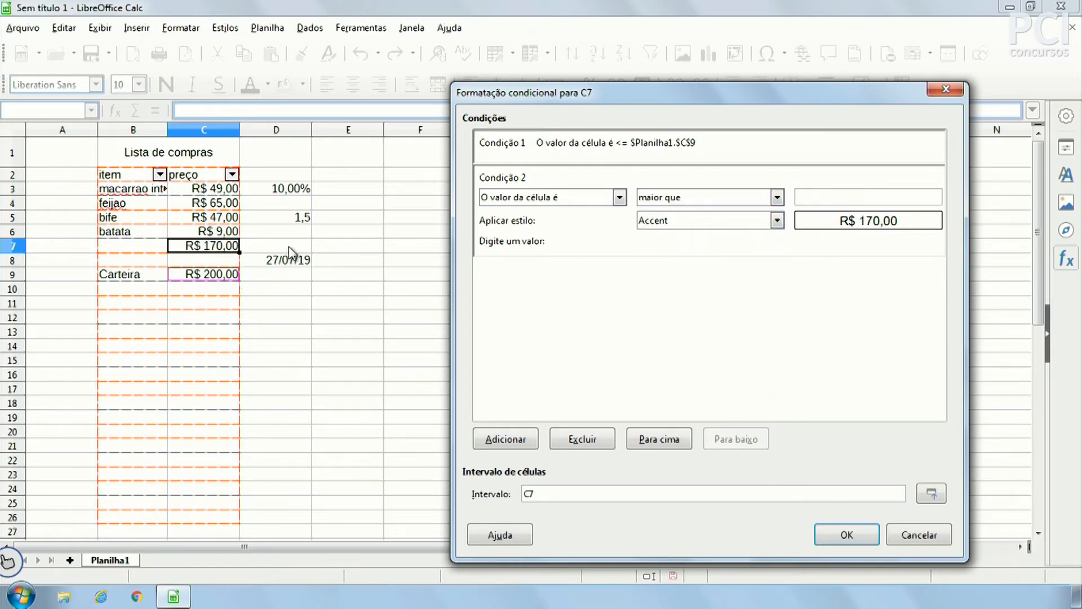
{"action": "left_click", "coordinate": [217, 275]}
Step: Assign the Bad style to Condition 2 and confirm the conditional formatting for C7
{"action": "left_click", "coordinate": [762, 222]}
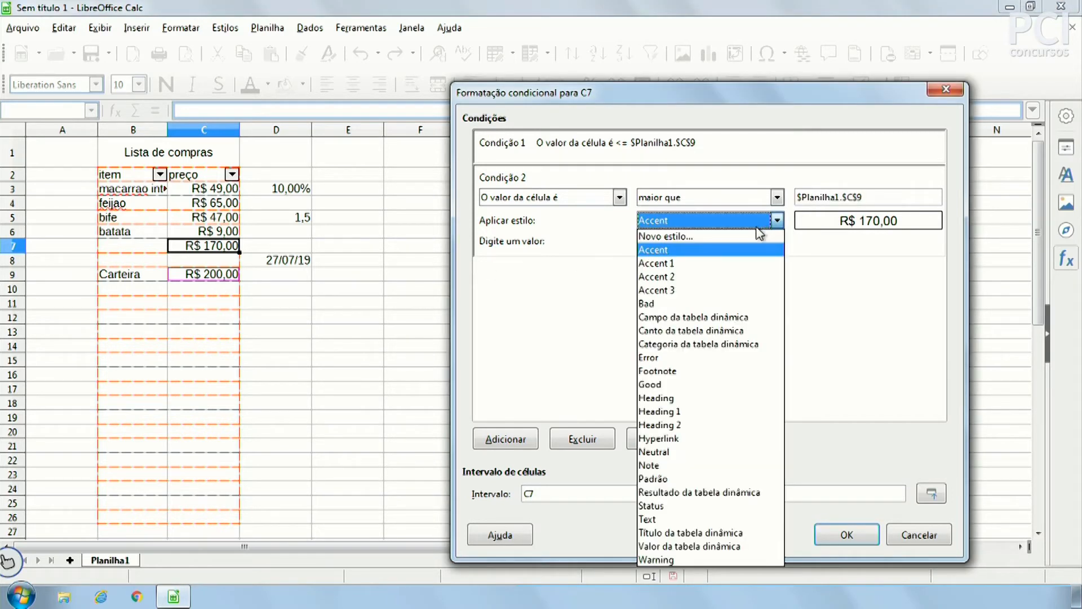
{"action": "left_click", "coordinate": [707, 306]}
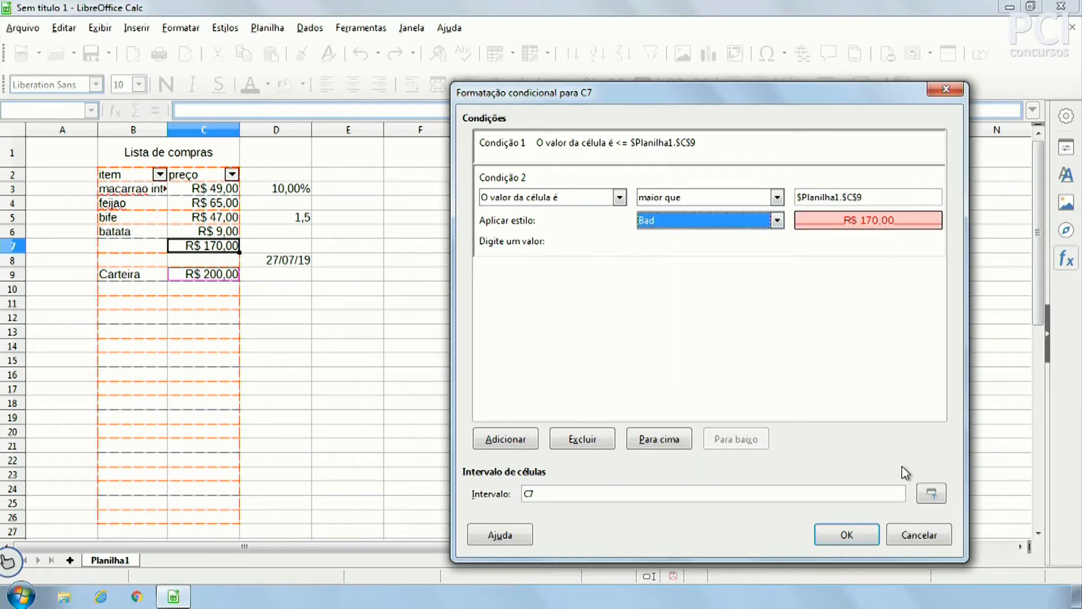
{"action": "left_click", "coordinate": [847, 535]}
{"action": "left_click", "coordinate": [348, 232]}
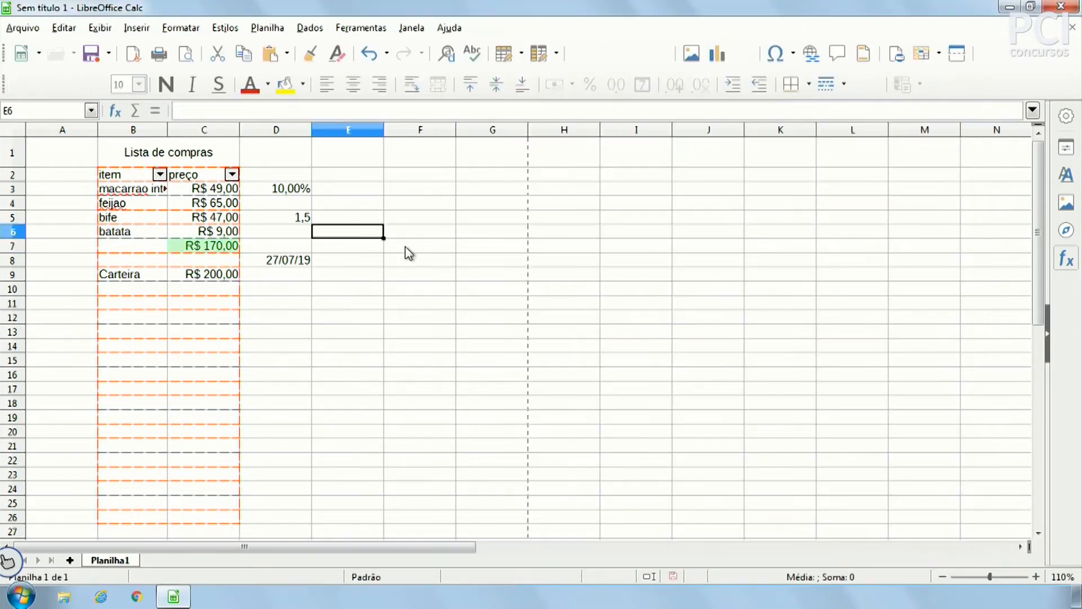
Step: Set the price of batata in cell C6 to 32
{"action": "left_click", "coordinate": [227, 249]}
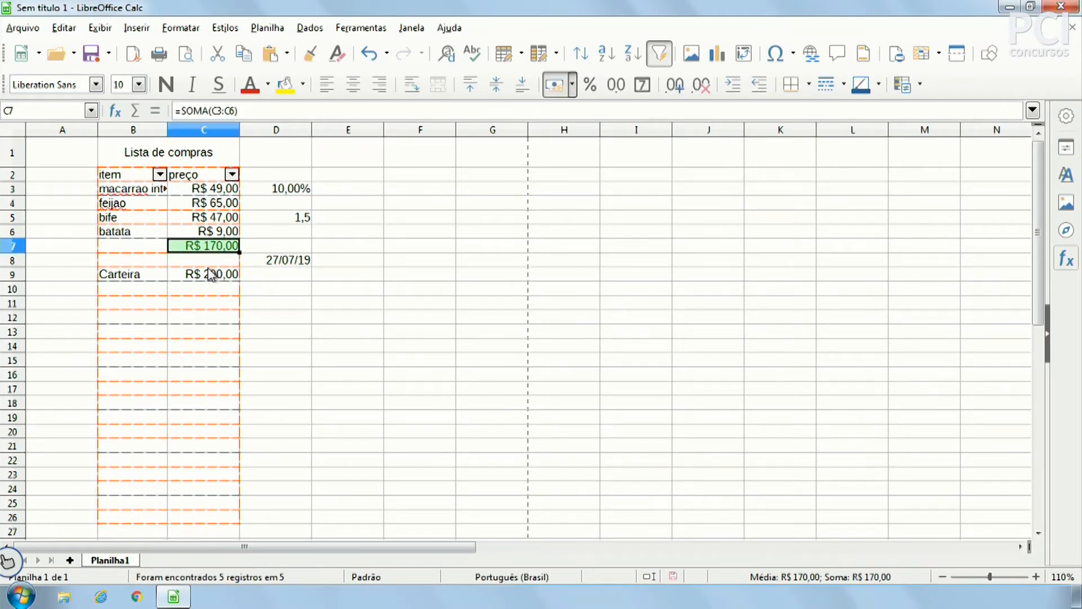
{"action": "left_click", "coordinate": [230, 275]}
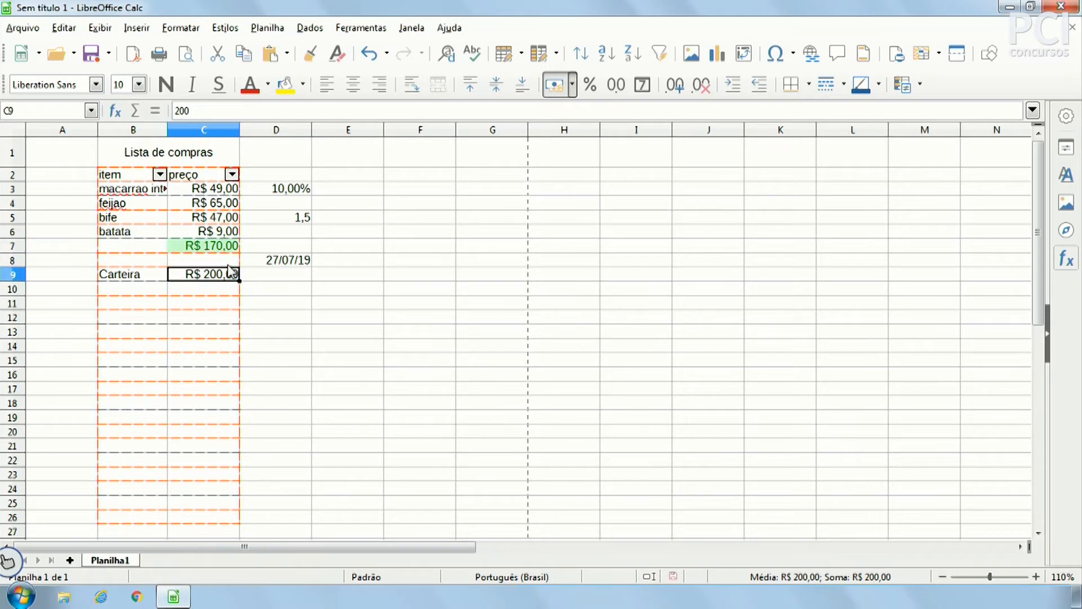
{"action": "left_click", "coordinate": [227, 246]}
{"action": "left_click", "coordinate": [301, 218]}
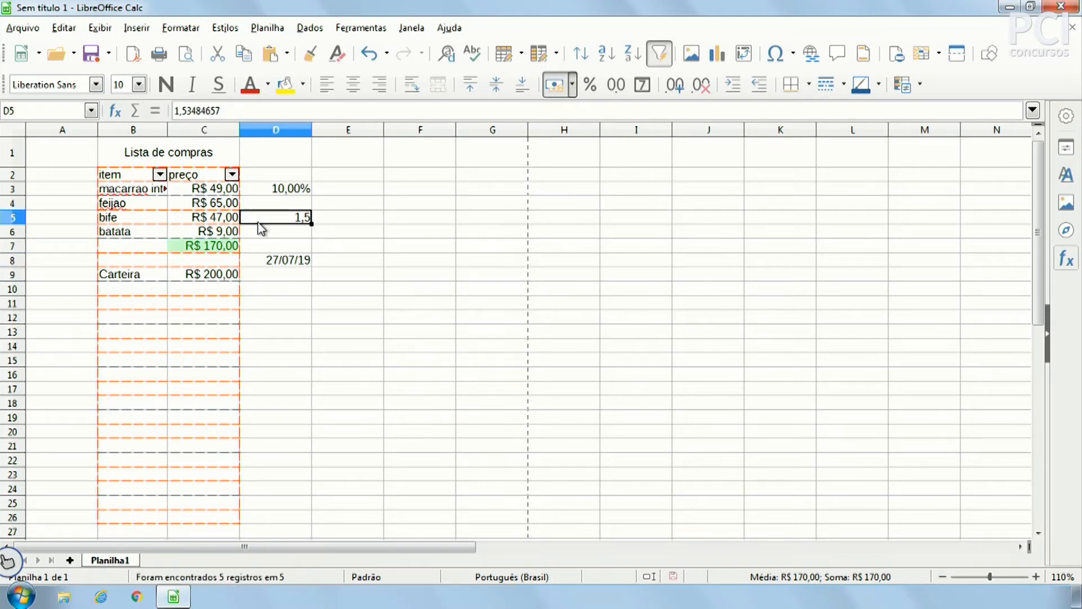
{"action": "left_click", "coordinate": [214, 232]}
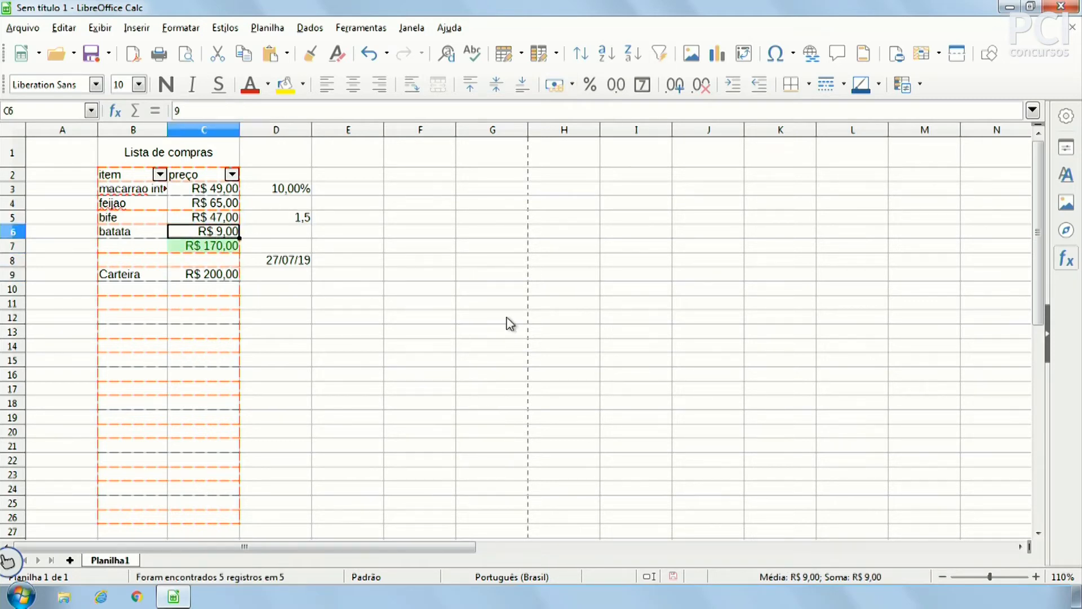
{"action": "type", "text": "32"}
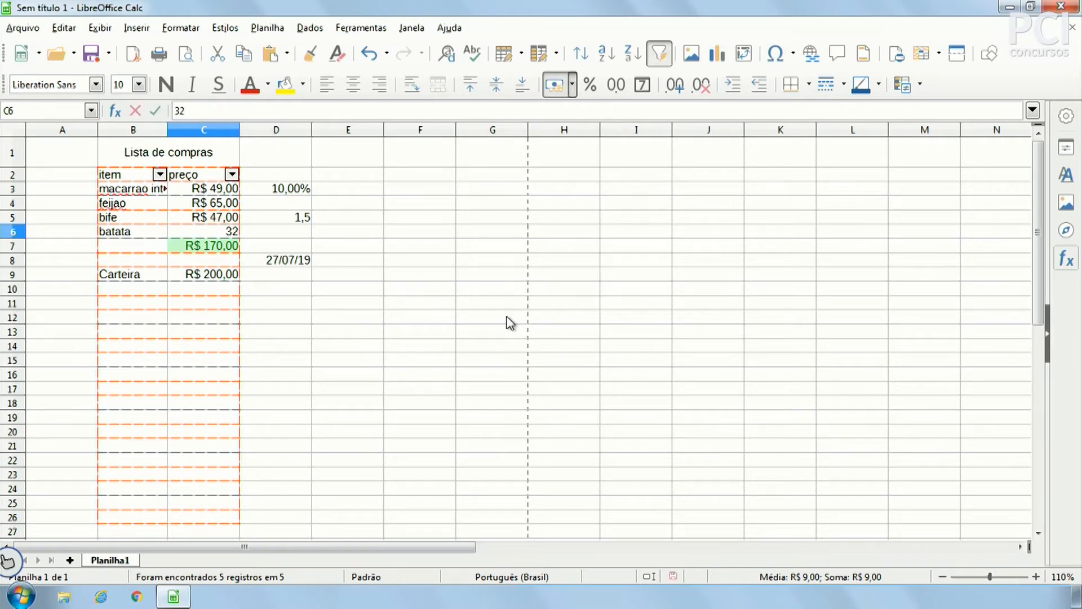
{"action": "key", "text": "Return"}
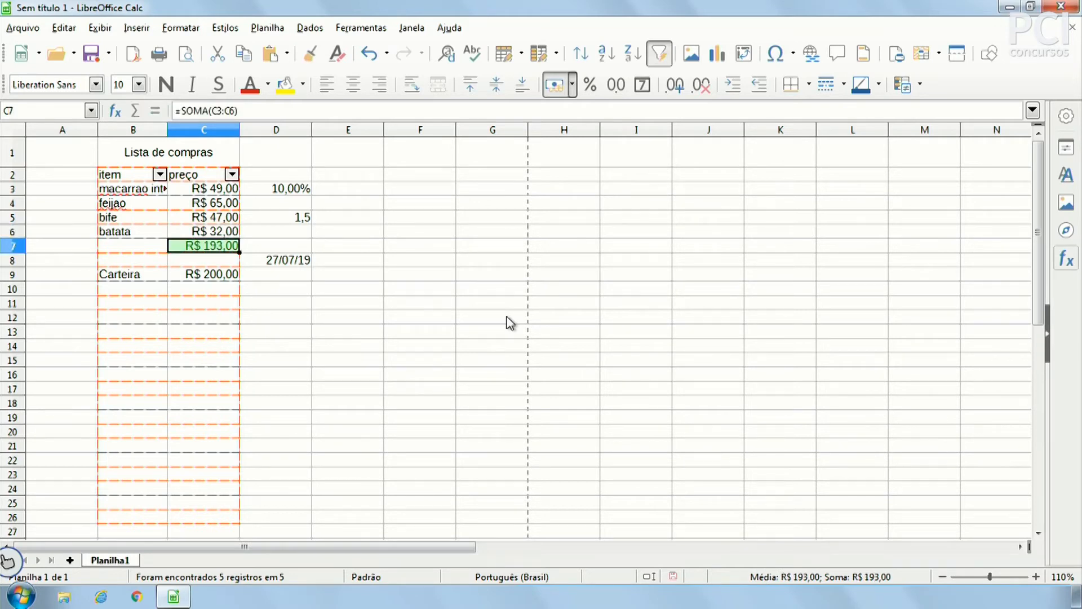
Step: Set the Carteira amount in cell C9 to 190 to test the Bad condition on the total
{"action": "left_click", "coordinate": [226, 232]}
{"action": "left_click", "coordinate": [237, 274]}
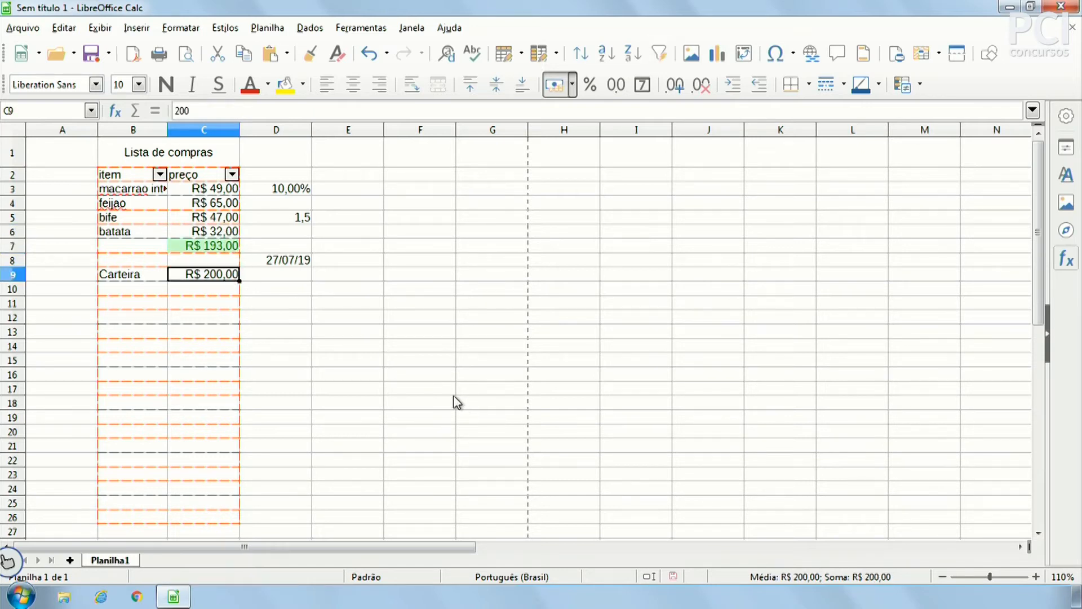
{"action": "type", "text": "190"}
{"action": "key", "text": "Return"}
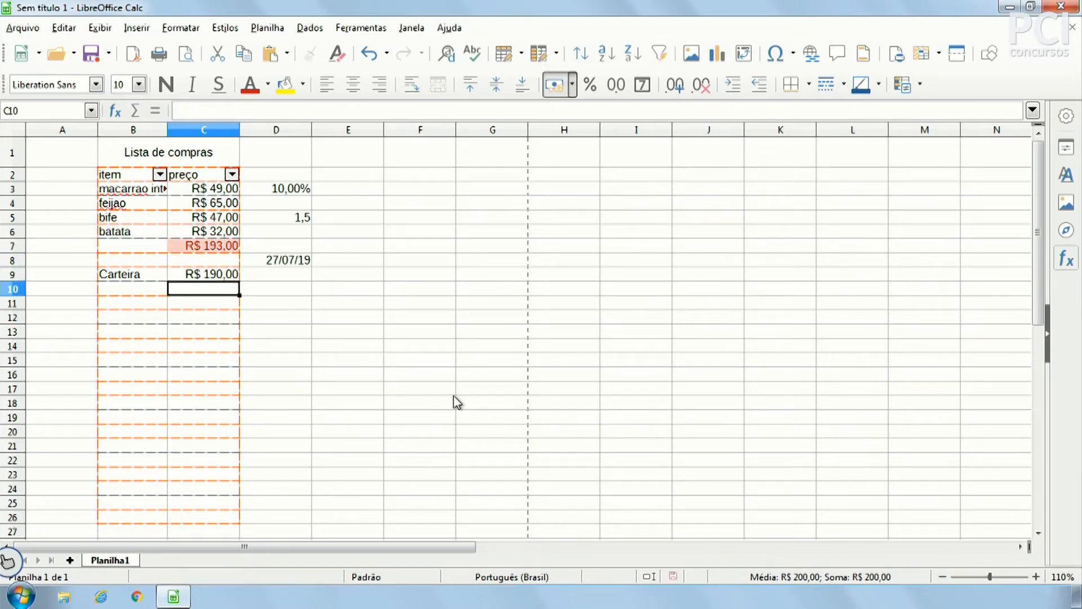
{"action": "left_click", "coordinate": [453, 394]}
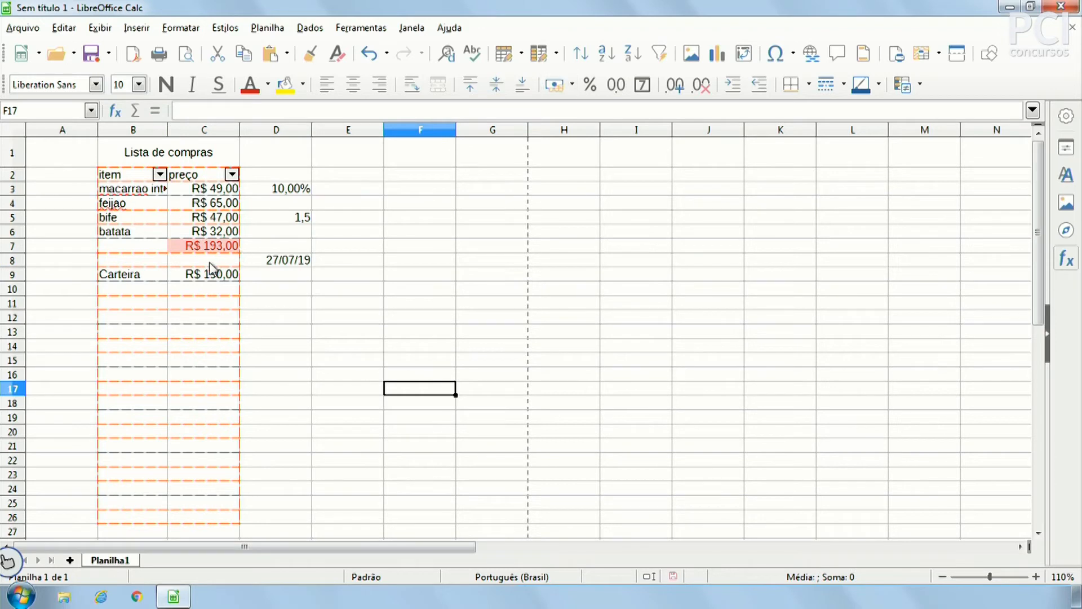
Step: Set the Carteira amount in cell C9 to 195 and check the formatting of the total in C7
{"action": "left_click", "coordinate": [219, 248]}
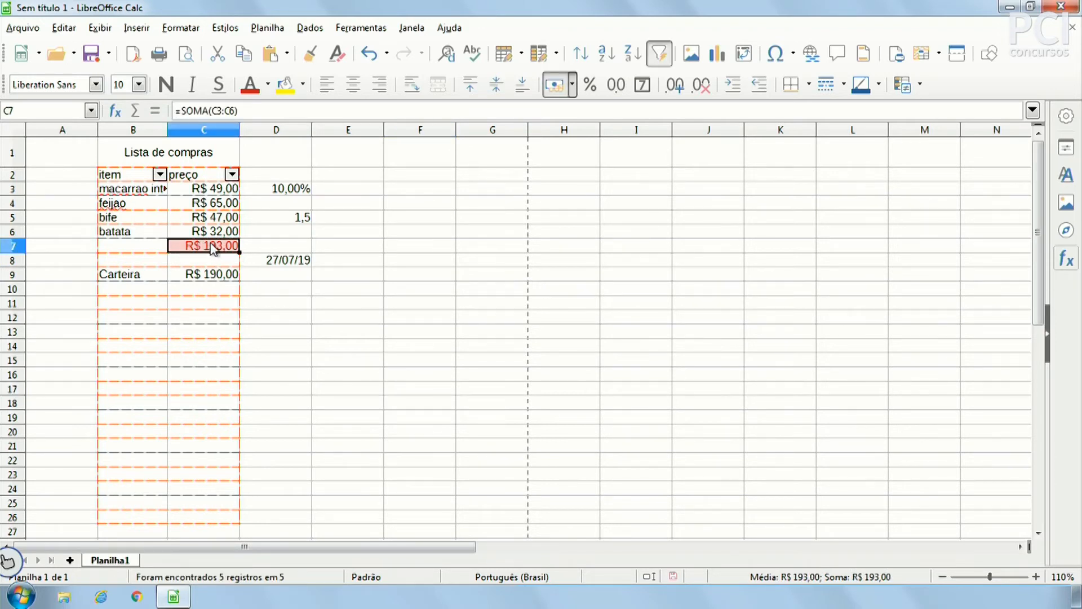
{"action": "left_click", "coordinate": [227, 282]}
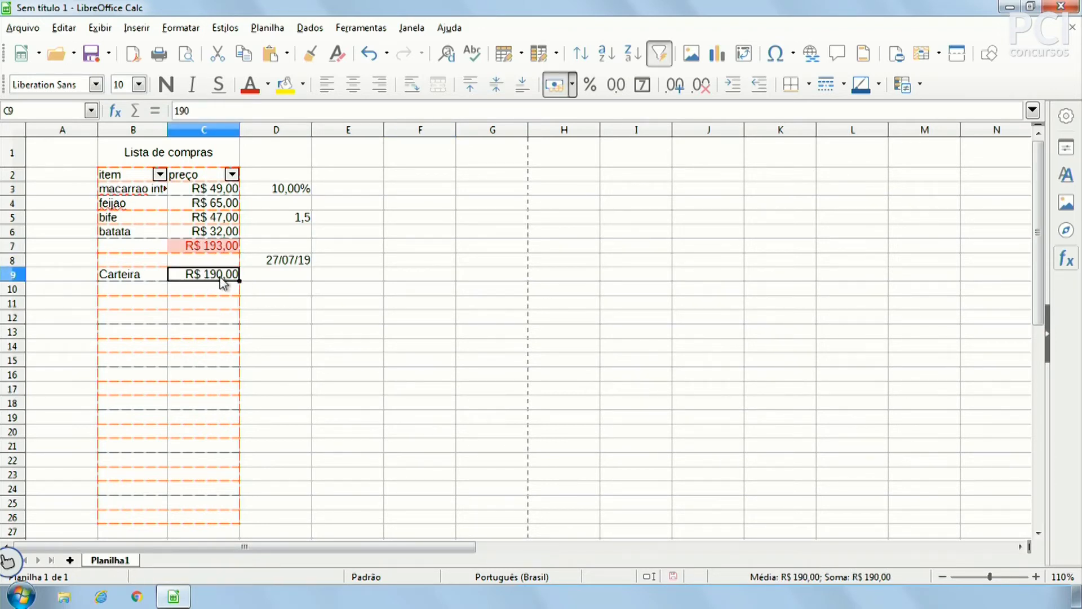
{"action": "left_click", "coordinate": [218, 247]}
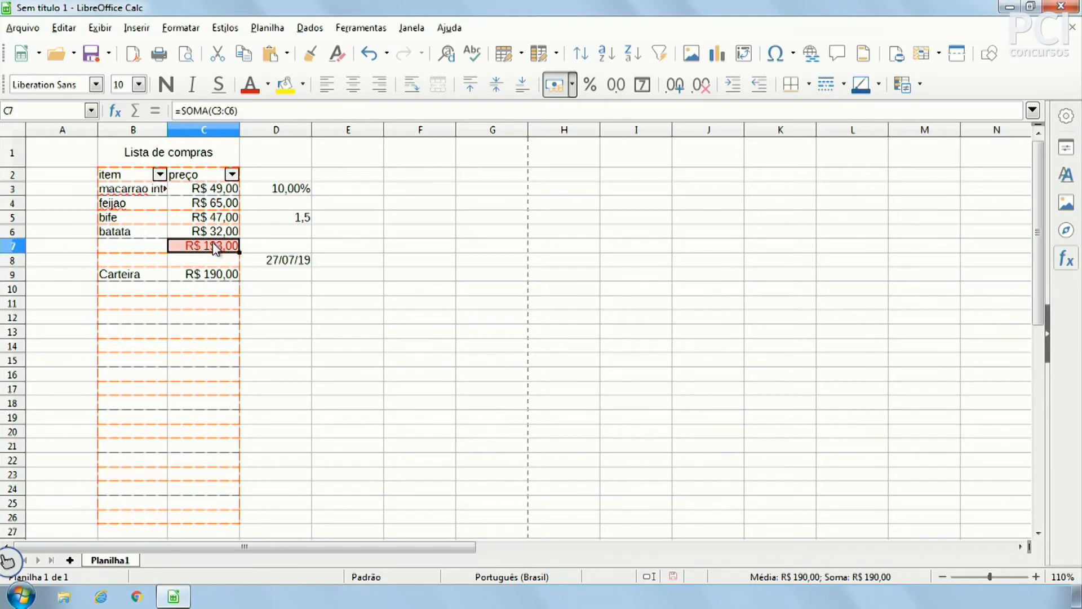
{"action": "left_click", "coordinate": [214, 280]}
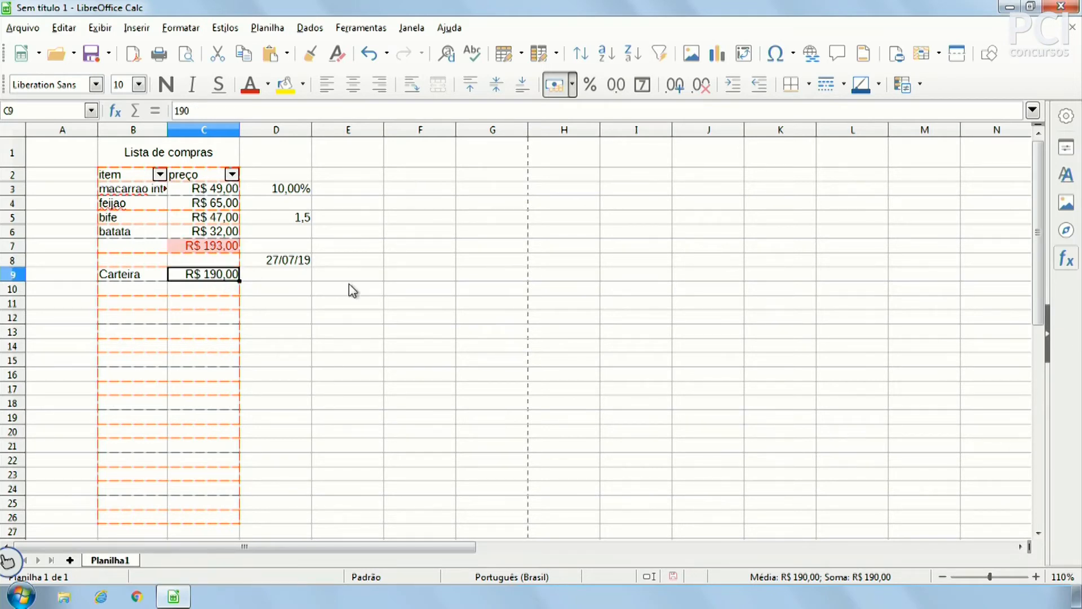
{"action": "type", "text": "195"}
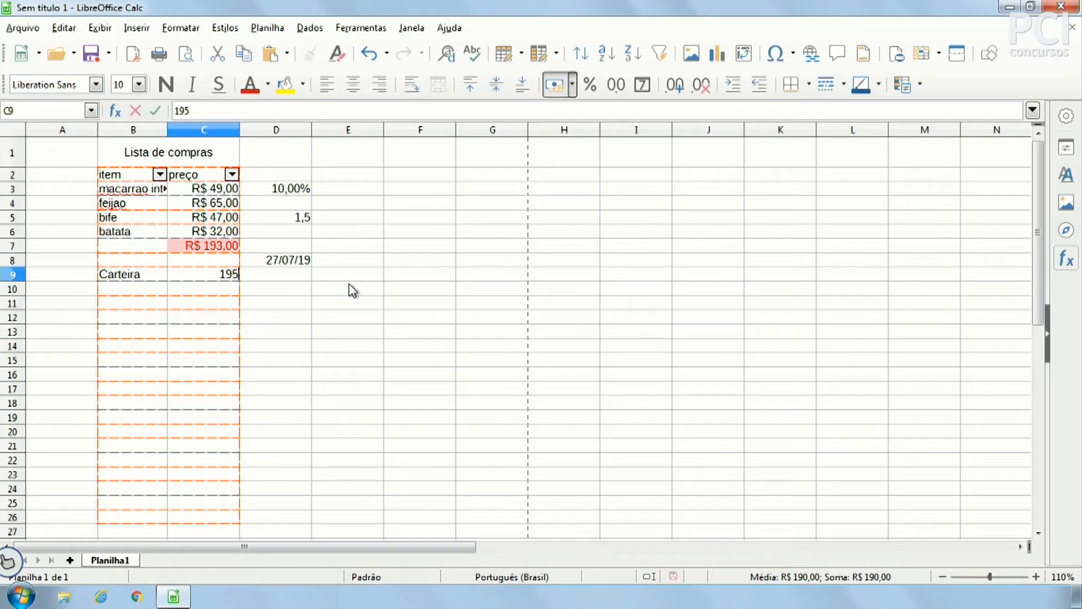
{"action": "key", "text": "Return"}
{"action": "left_click", "coordinate": [219, 248]}
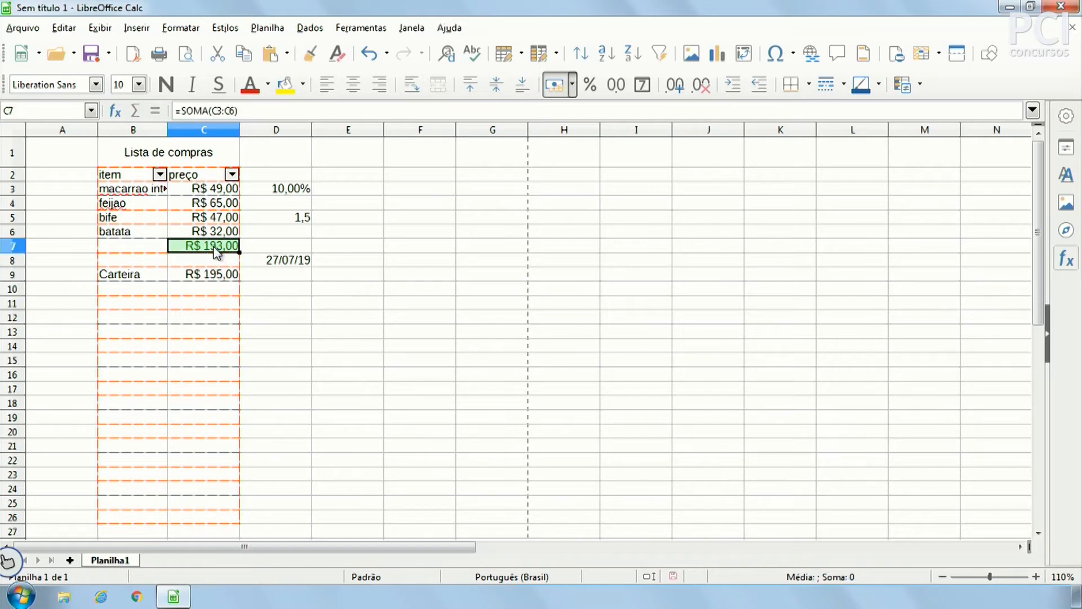
{"action": "left_click", "coordinate": [461, 365]}
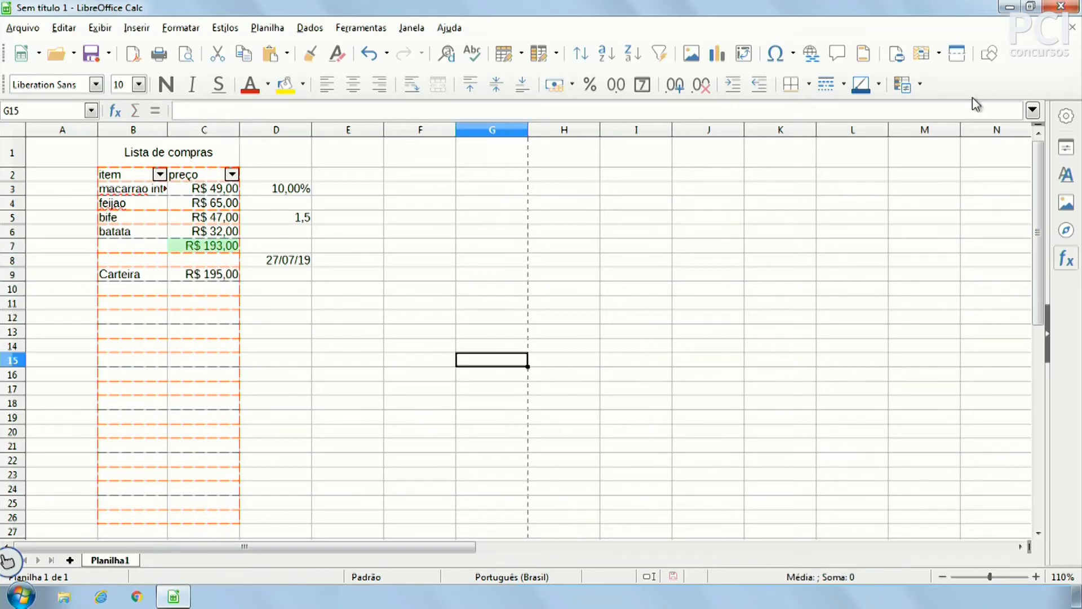
{"action": "left_click", "coordinate": [902, 85]}
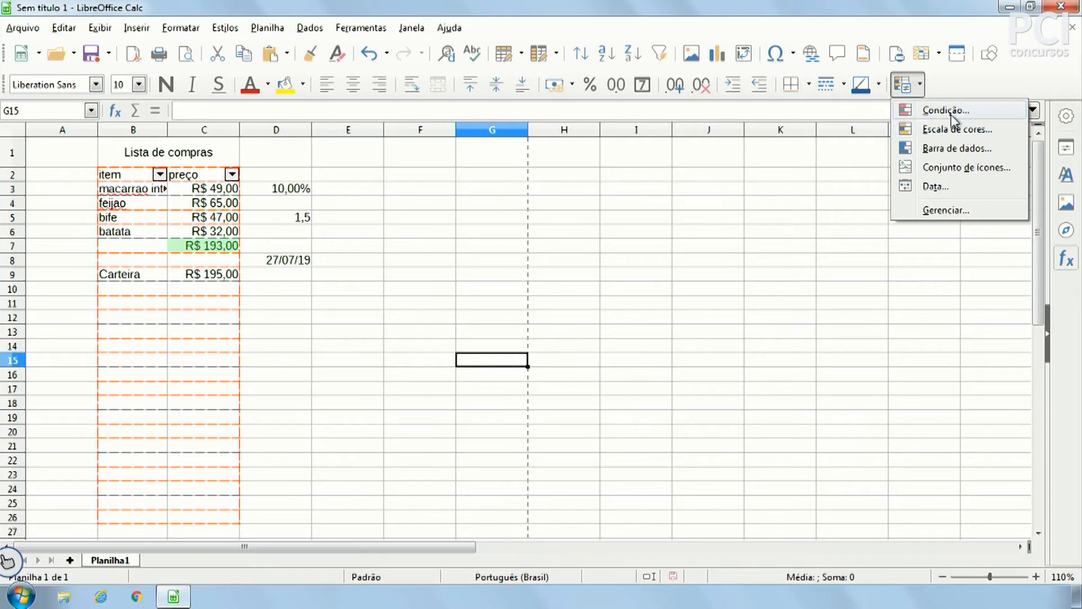
{"action": "left_click", "coordinate": [955, 112]}
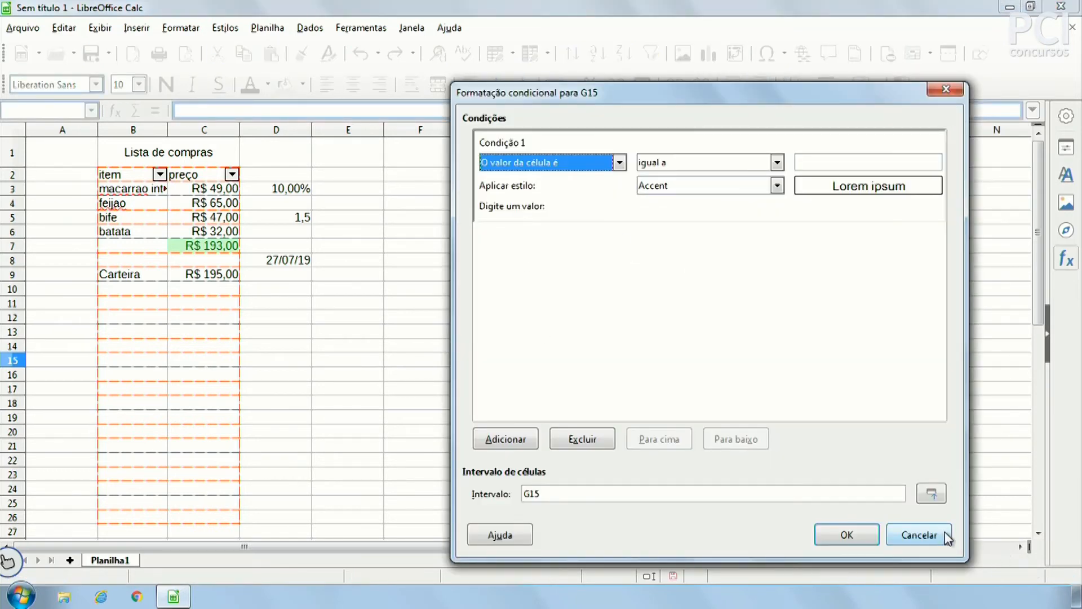
{"action": "left_click", "coordinate": [939, 536]}
{"action": "left_click", "coordinate": [180, 248]}
{"action": "left_click_drag", "start_coordinate": [135, 218], "coordinate": [227, 248]}
{"action": "left_click", "coordinate": [261, 248]}
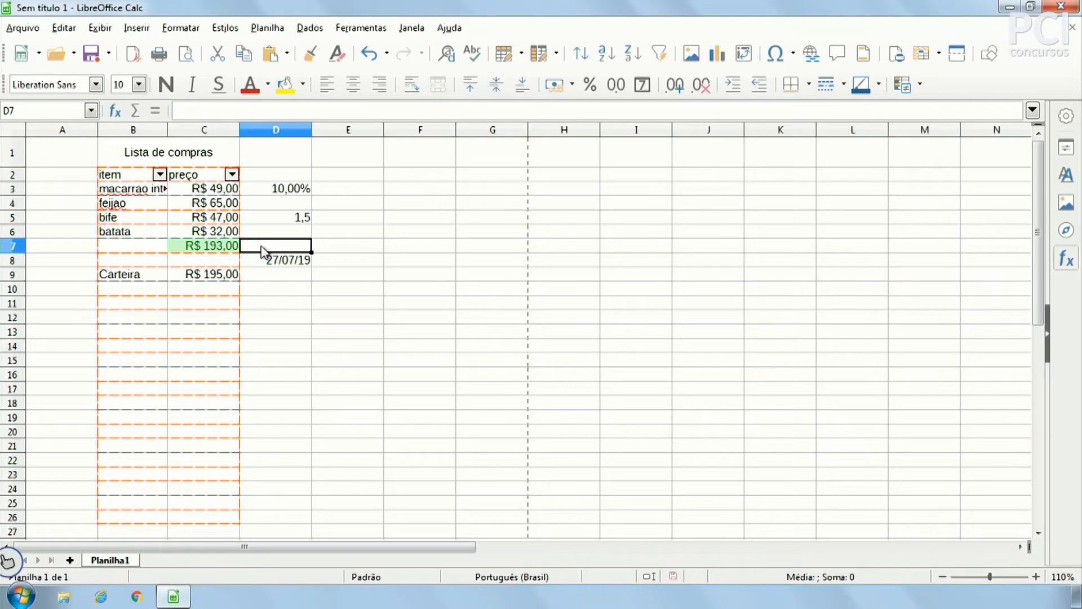
{"action": "left_click_drag", "start_coordinate": [299, 293], "coordinate": [100, 144]}
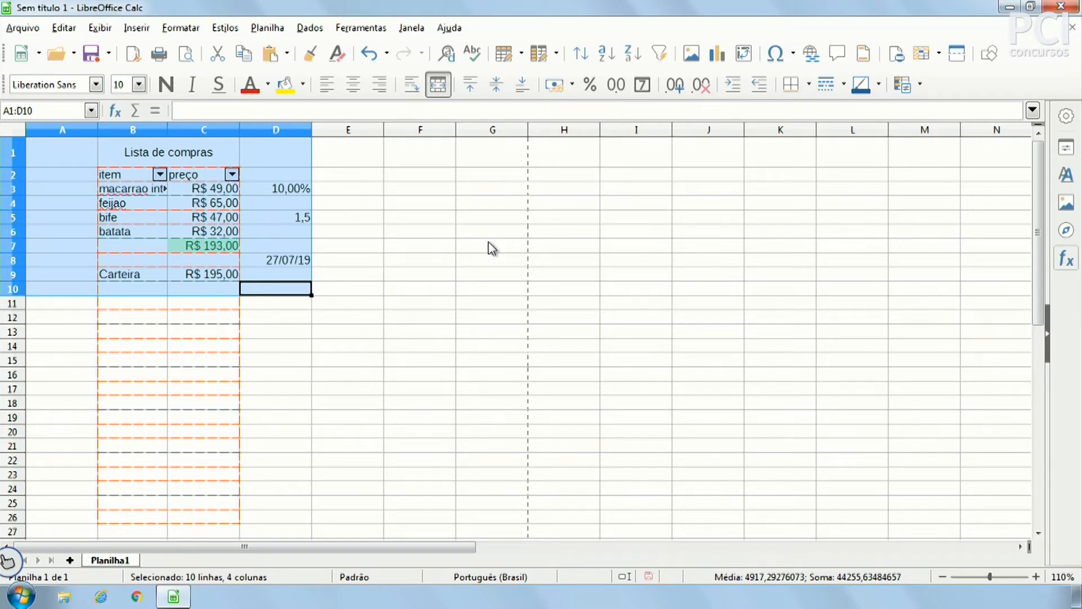
{"action": "left_click", "coordinate": [387, 276]}
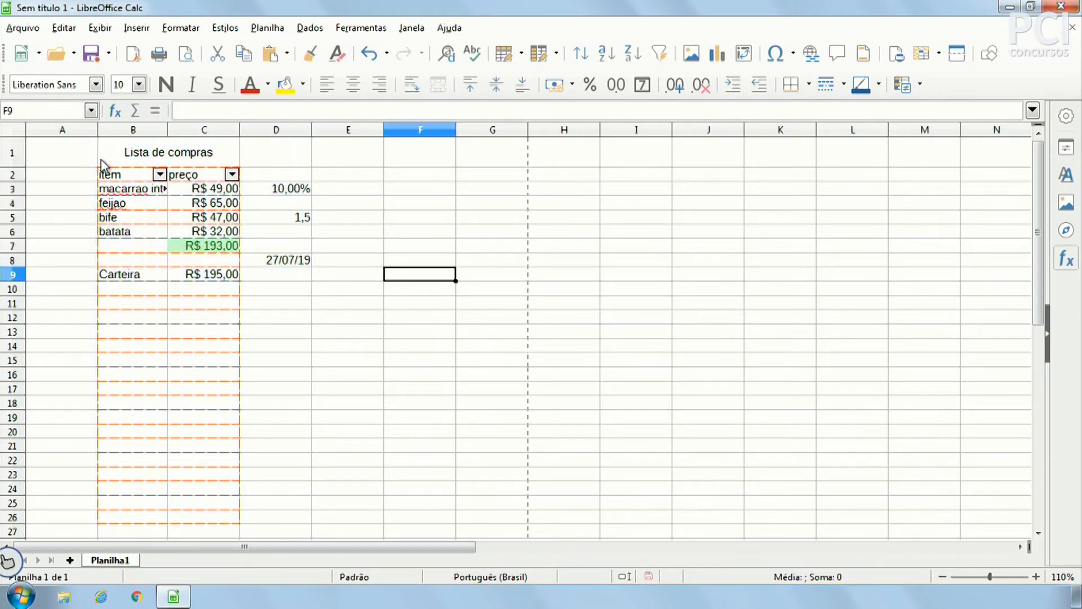
{"action": "left_click_drag", "start_coordinate": [76, 151], "coordinate": [226, 232]}
{"action": "left_click_drag", "start_coordinate": [267, 263], "coordinate": [537, 452]}
{"action": "left_click", "coordinate": [725, 363]}
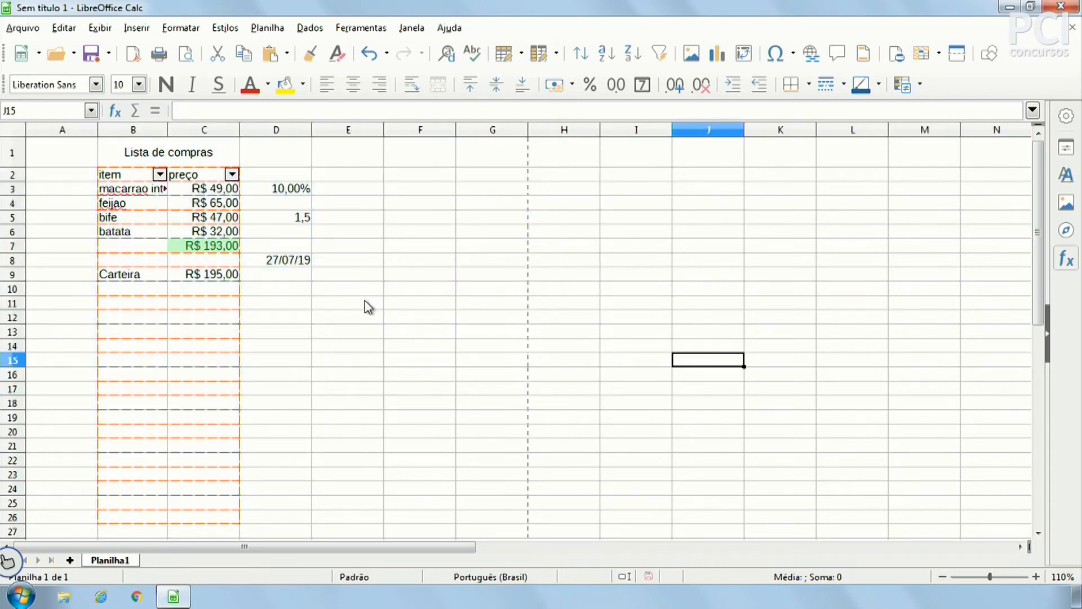
{"action": "left_click_drag", "start_coordinate": [368, 307], "coordinate": [31, 132]}
{"action": "left_click", "coordinate": [389, 403]}
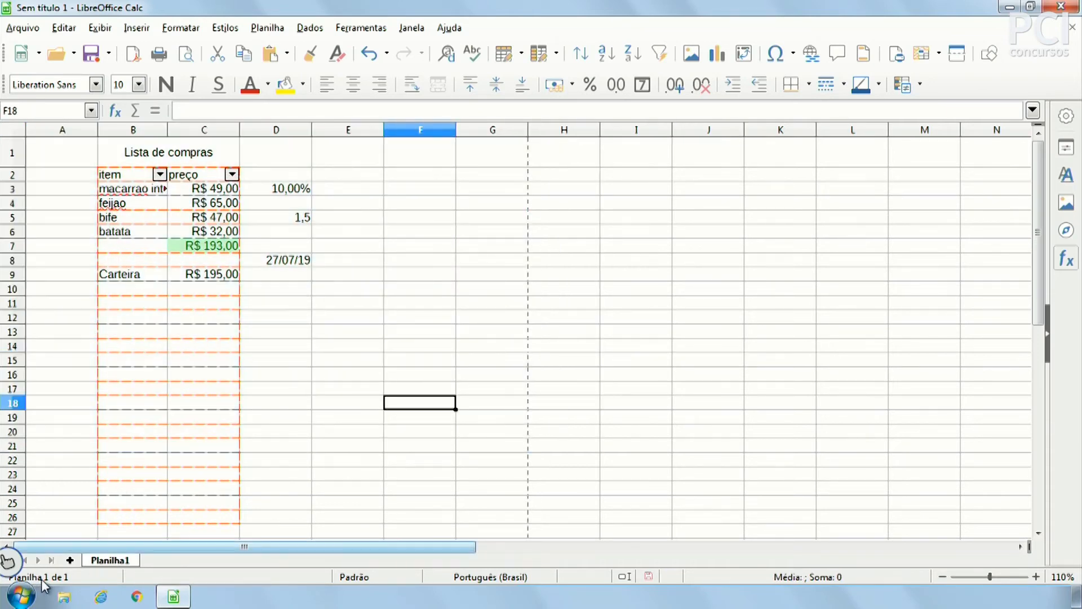
Step: Add a new sheet to the workbook and delete the sheet Planilha1, confirming its removal
{"action": "left_click", "coordinate": [70, 560]}
{"action": "right_click", "coordinate": [113, 561]}
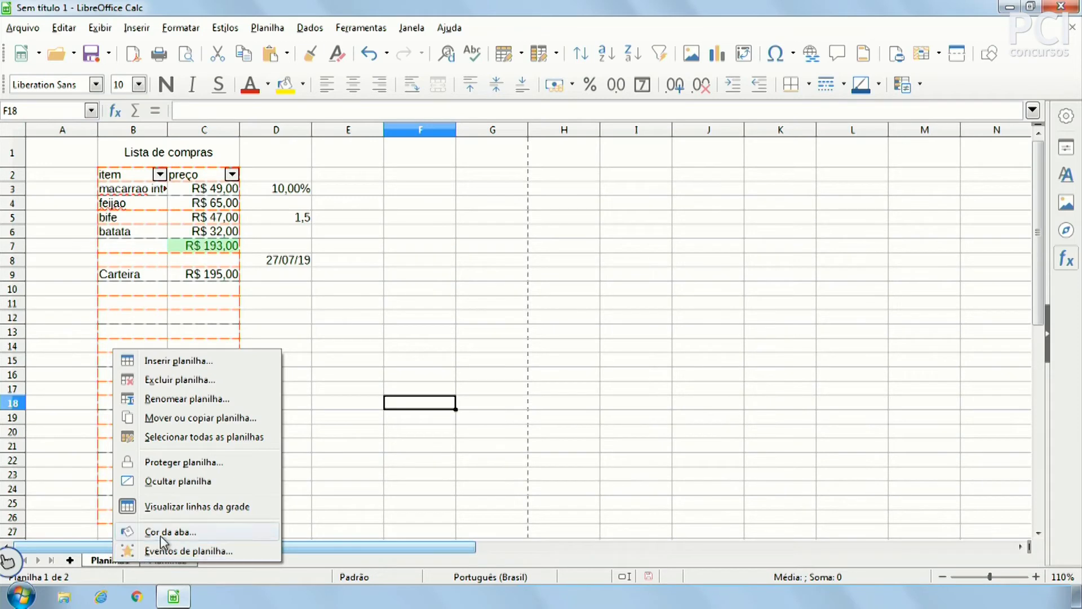
{"action": "left_click", "coordinate": [169, 379]}
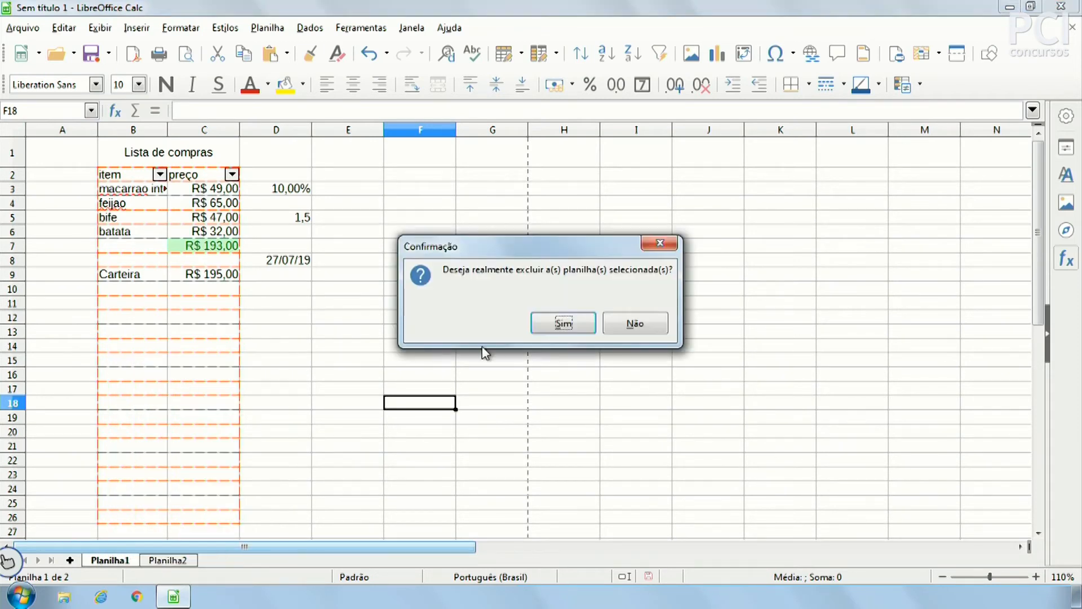
{"action": "left_click", "coordinate": [570, 331]}
{"action": "left_click", "coordinate": [241, 343]}
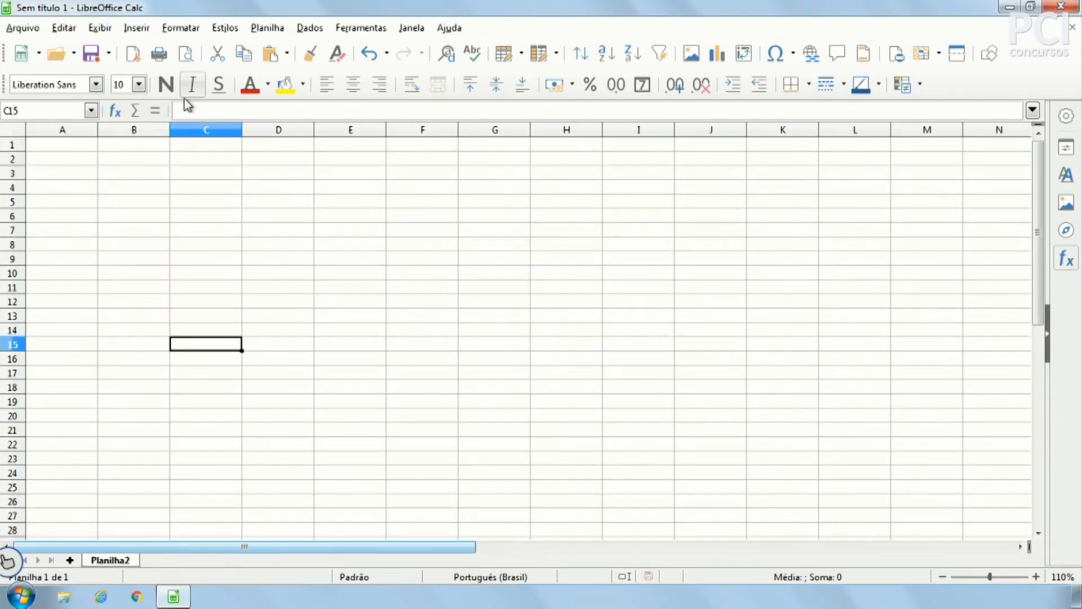
{"action": "left_click", "coordinate": [217, 110]}
{"action": "left_click", "coordinate": [186, 186]}
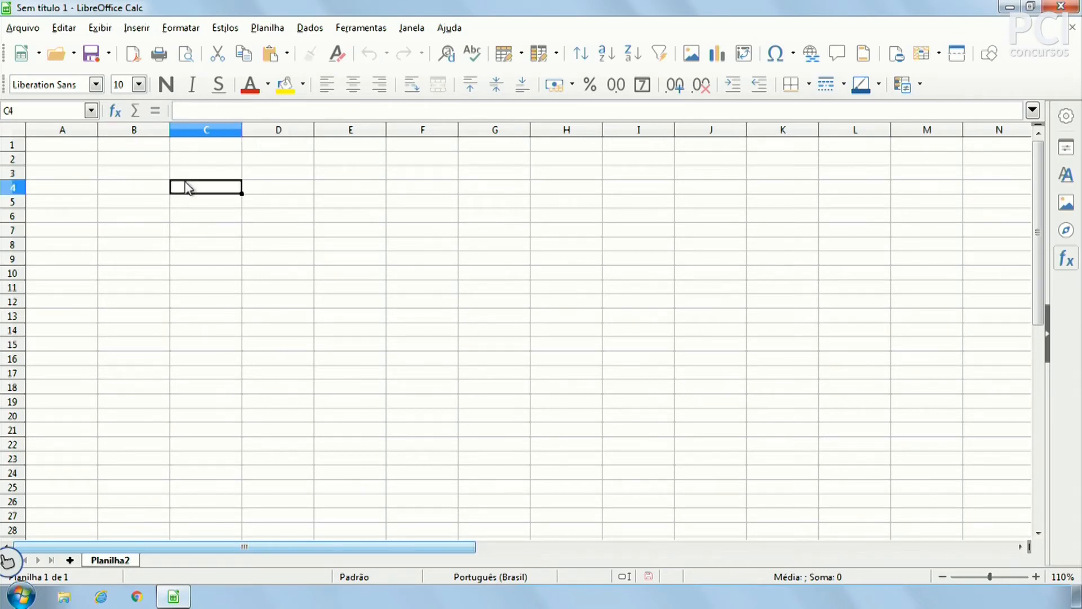
Step: Enter the column headers item in cell A1 and preço in cell B1 of the empty sheet
{"action": "left_click", "coordinate": [51, 144]}
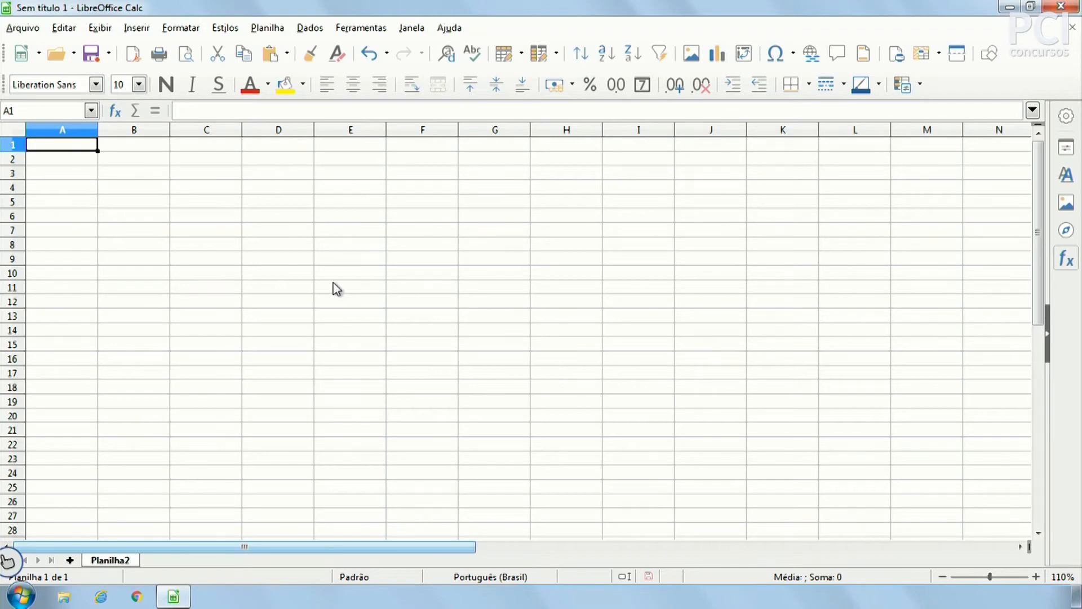
{"action": "type", "text": "item"}
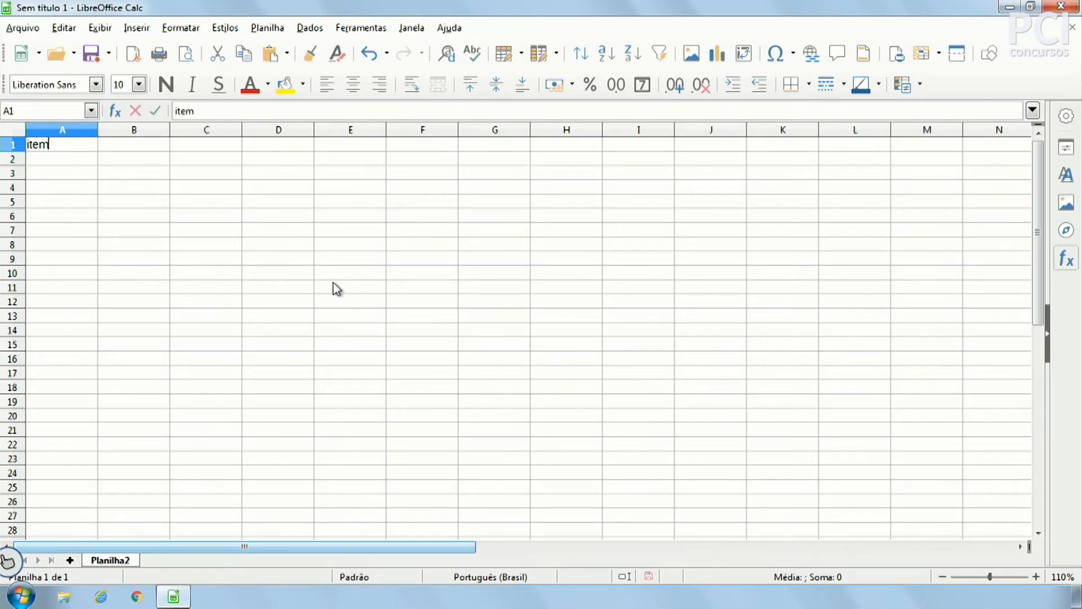
{"action": "key", "text": "Tab"}
{"action": "type", "text": "pre"}
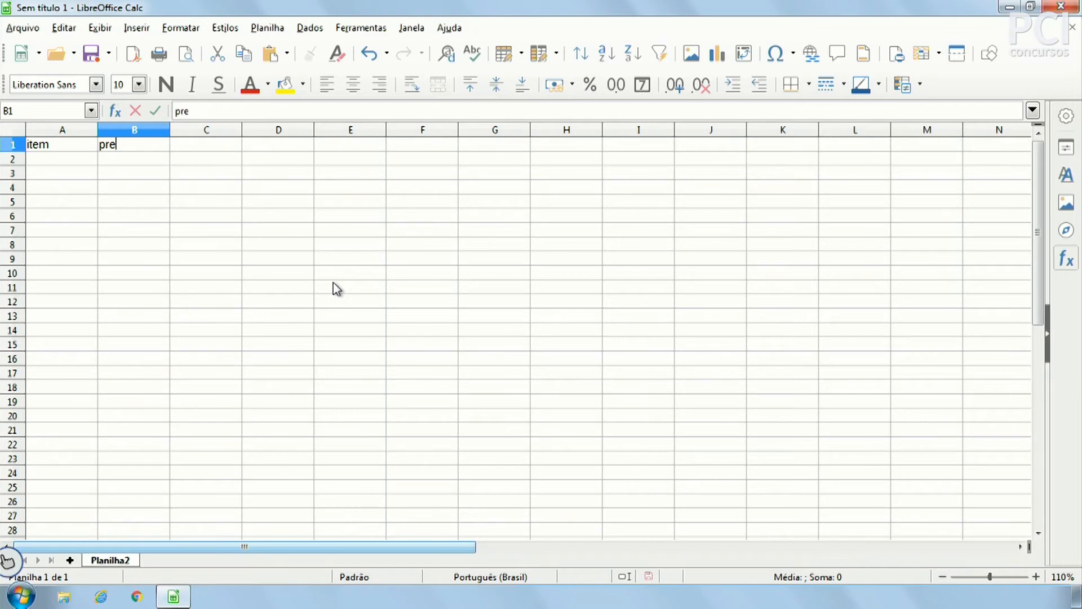
{"action": "key", "text": "Return"}
Step: List the items arroz, feijão, bife and batata in cells A2 to A5
{"action": "type", "text": "arroz"}
{"action": "key", "text": "Return"}
{"action": "type", "text": "fe"}
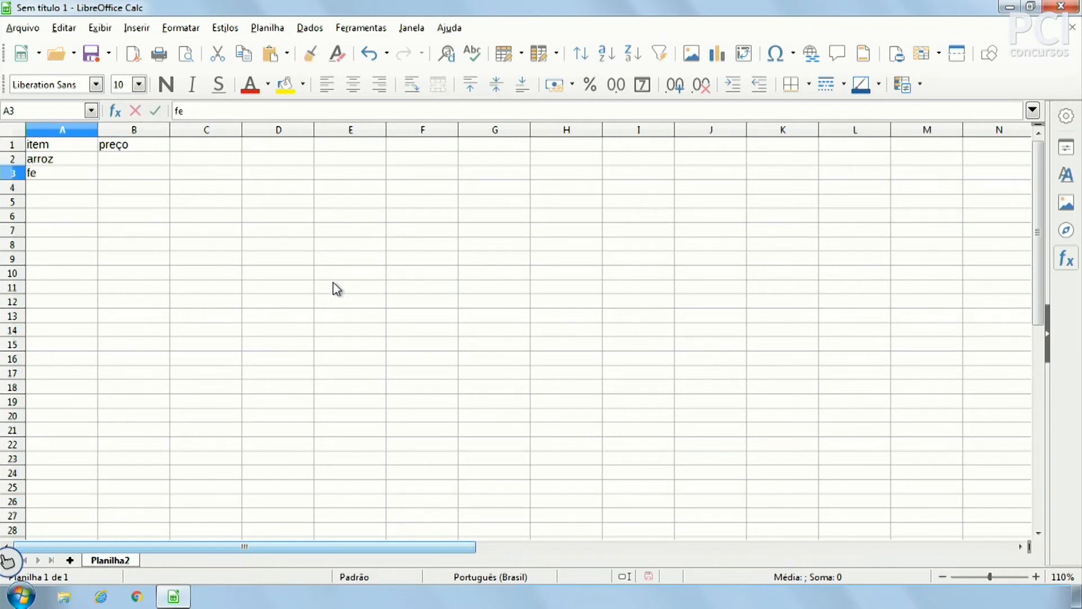
{"action": "type", "text": "ijão"}
{"action": "key", "text": "Return"}
{"action": "type", "text": "bife"}
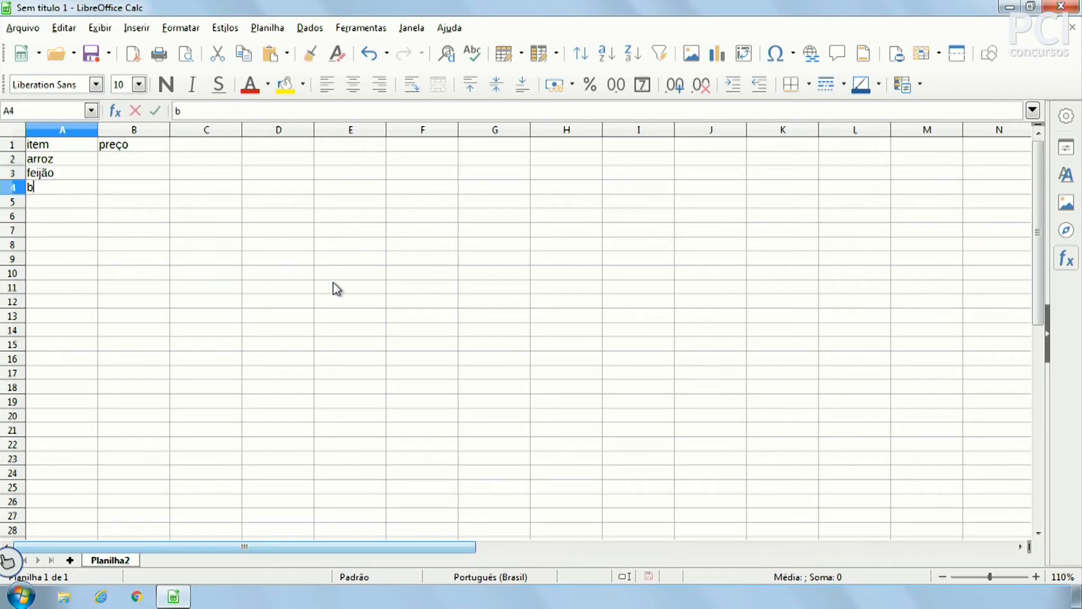
{"action": "key", "text": "Return"}
{"action": "type", "text": "batata"}
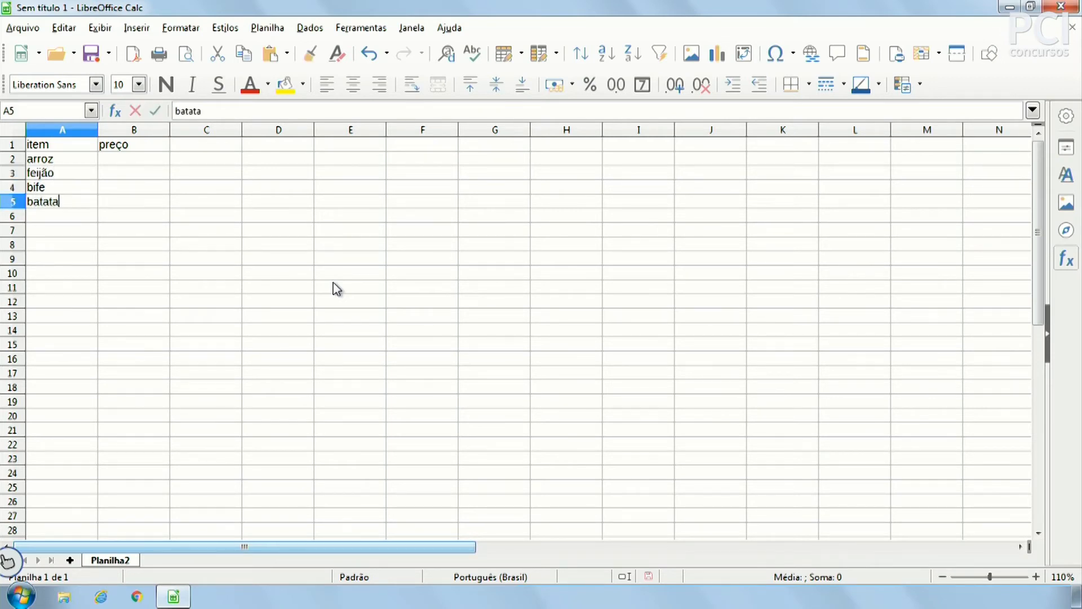
{"action": "key", "text": "Tab"}
Step: Enter the prices 10, 4, 19 and 4 for the four items in cells B2 to B5
{"action": "key", "text": "Up"}
{"action": "key", "text": "Up"}
{"action": "key", "text": "Up"}
{"action": "type", "text": "10"}
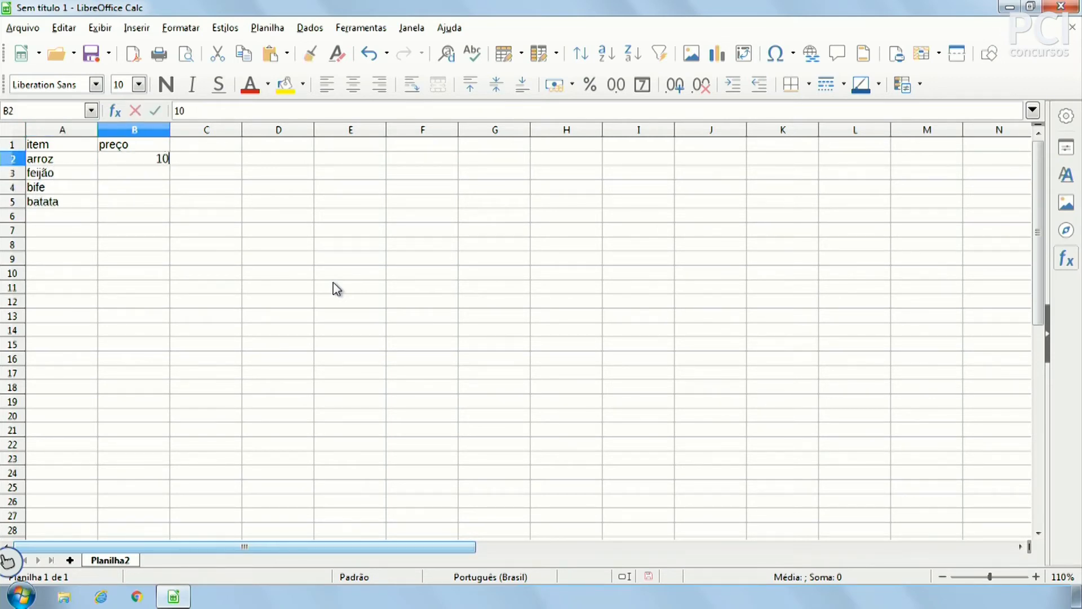
{"action": "key", "text": "Return"}
{"action": "type", "text": "4"}
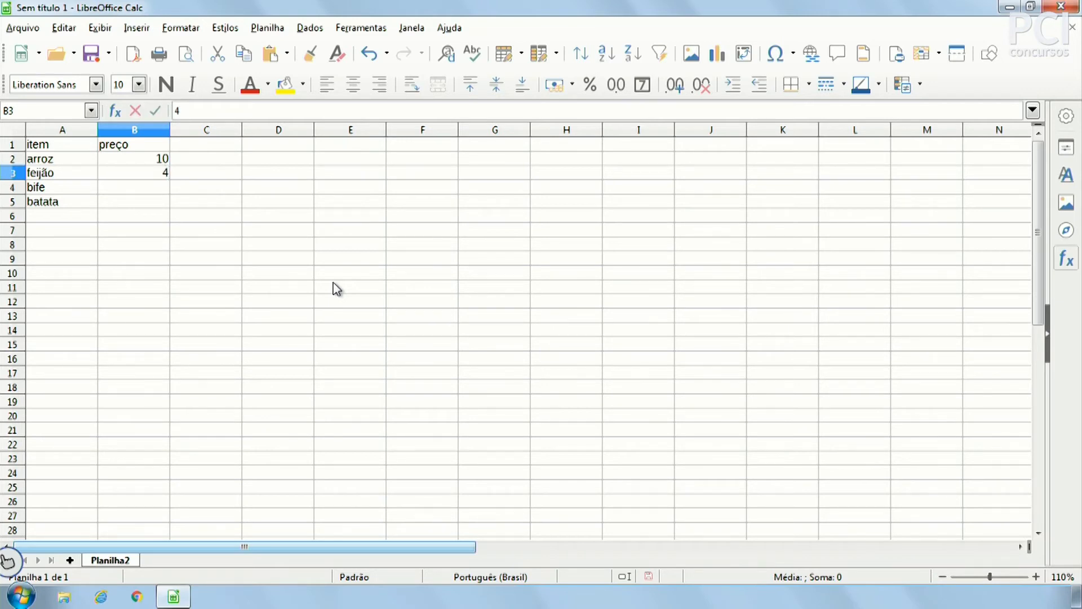
{"action": "key", "text": "Return"}
{"action": "type", "text": "19"}
{"action": "key", "text": "Return"}
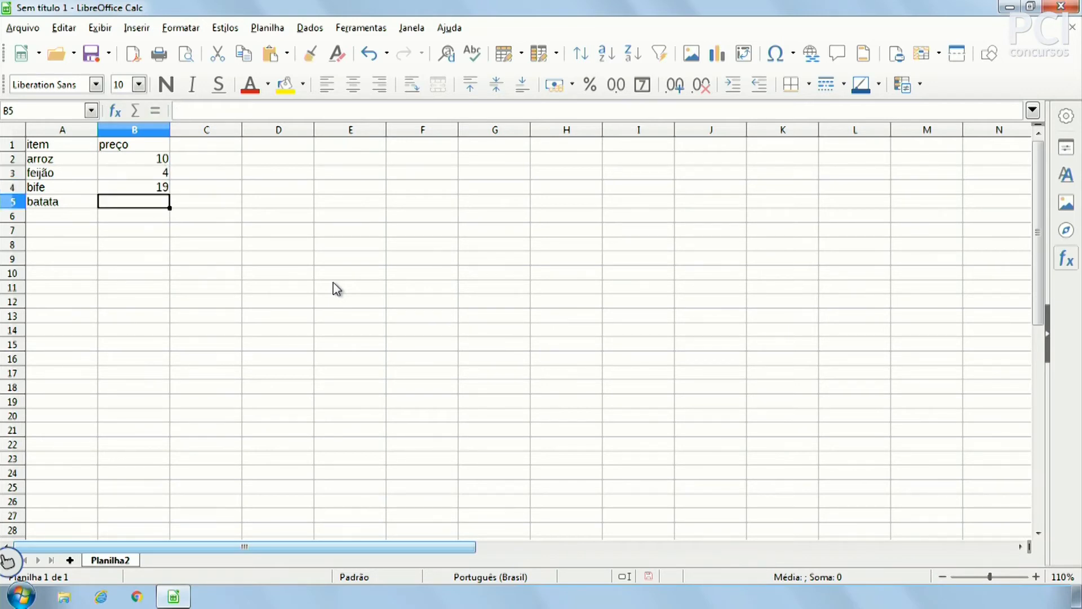
{"action": "type", "text": "4"}
{"action": "key", "text": "Return"}
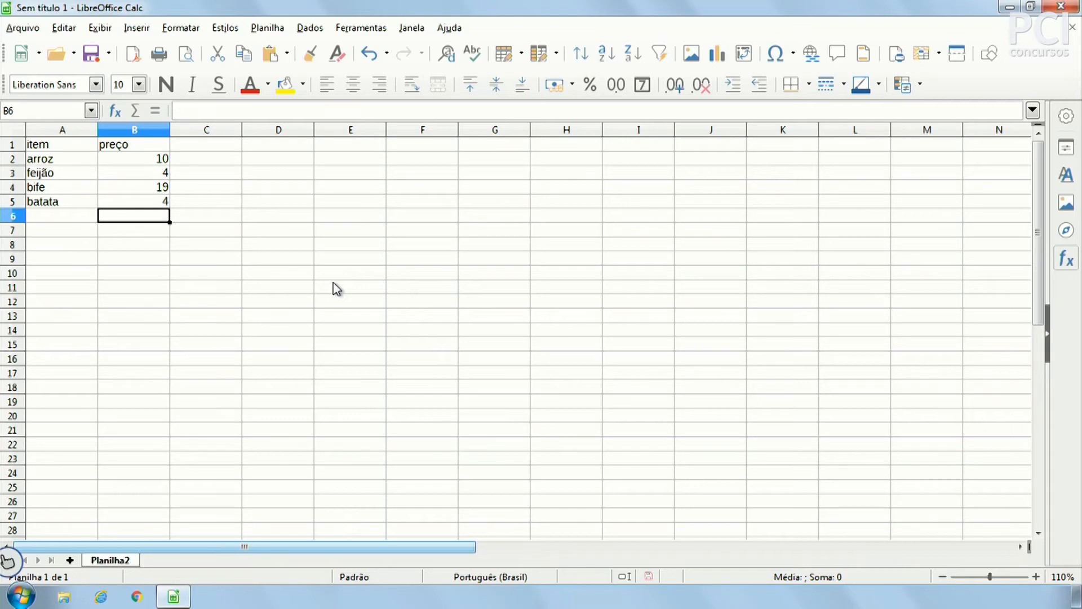
Step: Apply the currency format to the prices in B2:B5
{"action": "left_click_drag", "start_coordinate": [165, 160], "coordinate": [159, 200]}
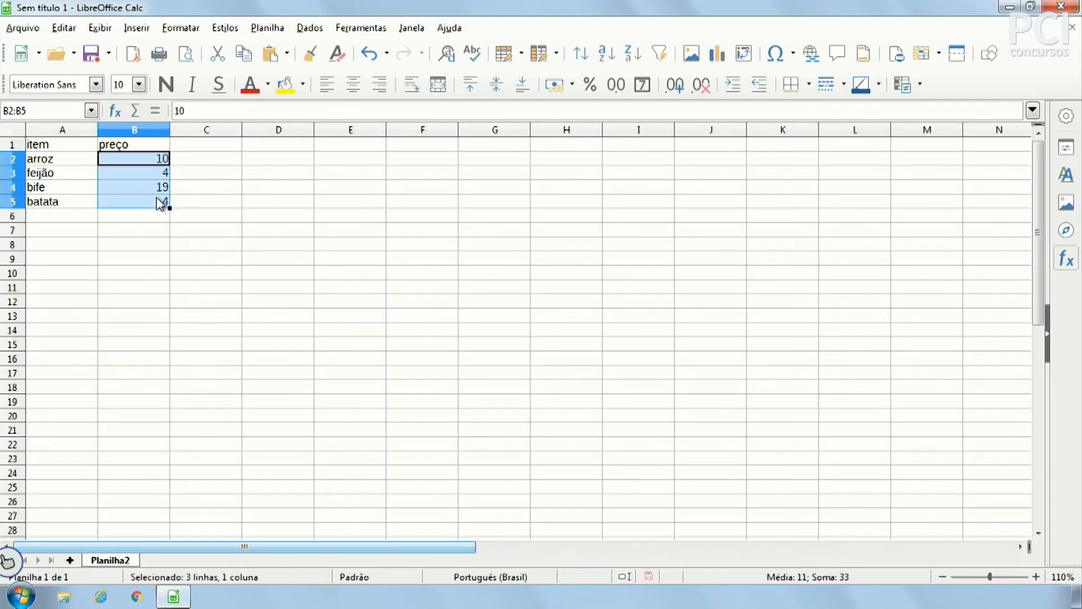
{"action": "left_click", "coordinate": [556, 84]}
{"action": "left_click", "coordinate": [443, 273]}
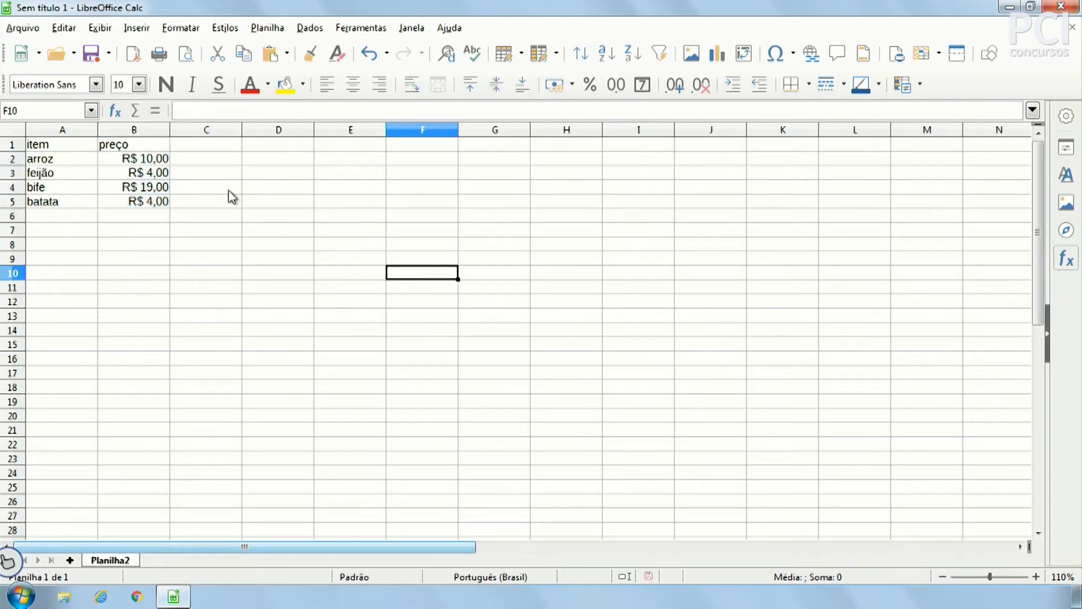
Step: Make the headers item and preço in A1:B1 bold
{"action": "left_click", "coordinate": [59, 146]}
{"action": "left_click_drag", "start_coordinate": [61, 147], "coordinate": [124, 148]}
{"action": "left_click", "coordinate": [165, 85]}
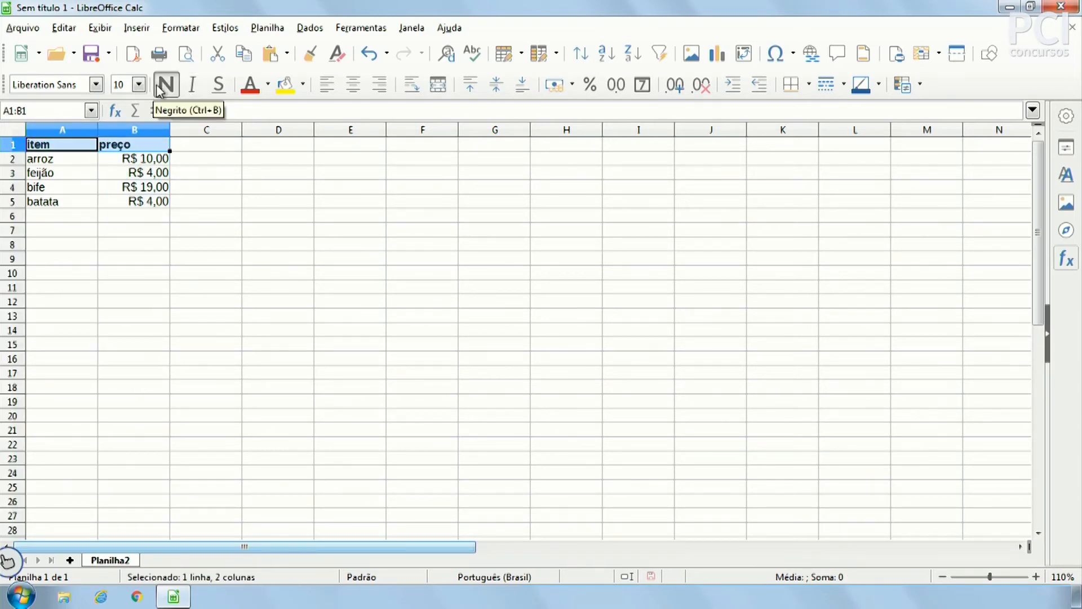
{"action": "left_click", "coordinate": [349, 263]}
{"action": "left_click_drag", "start_coordinate": [73, 146], "coordinate": [158, 145]}
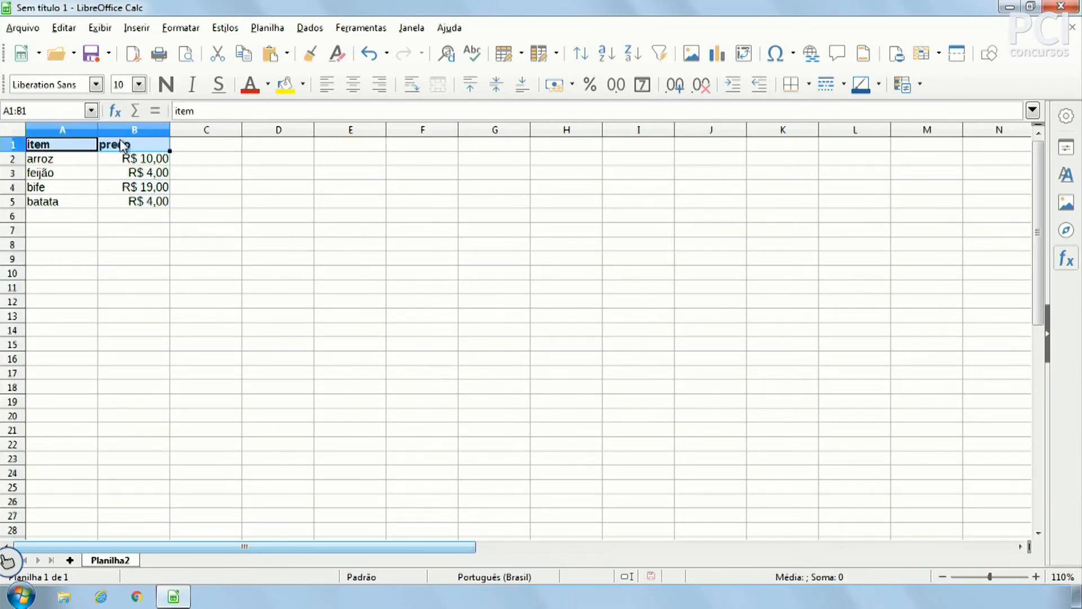
{"action": "left_click", "coordinate": [160, 145]}
{"action": "left_click", "coordinate": [212, 261]}
{"action": "left_click", "coordinate": [149, 220]}
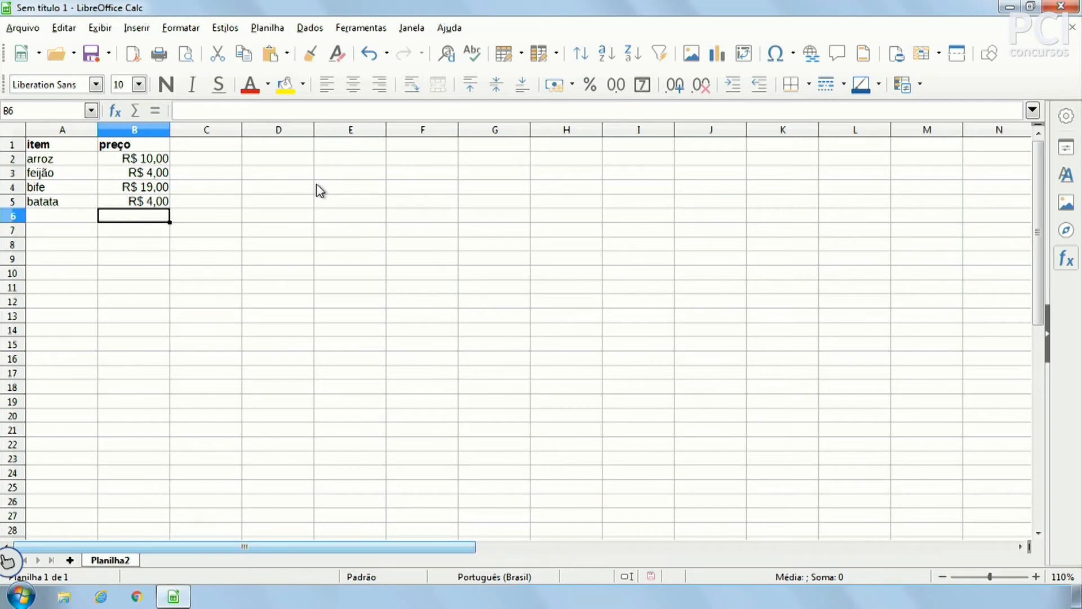
Step: Switch to the Windows Calculator to try adding up the item prices, and close it
{"action": "left_click", "coordinate": [21, 596]}
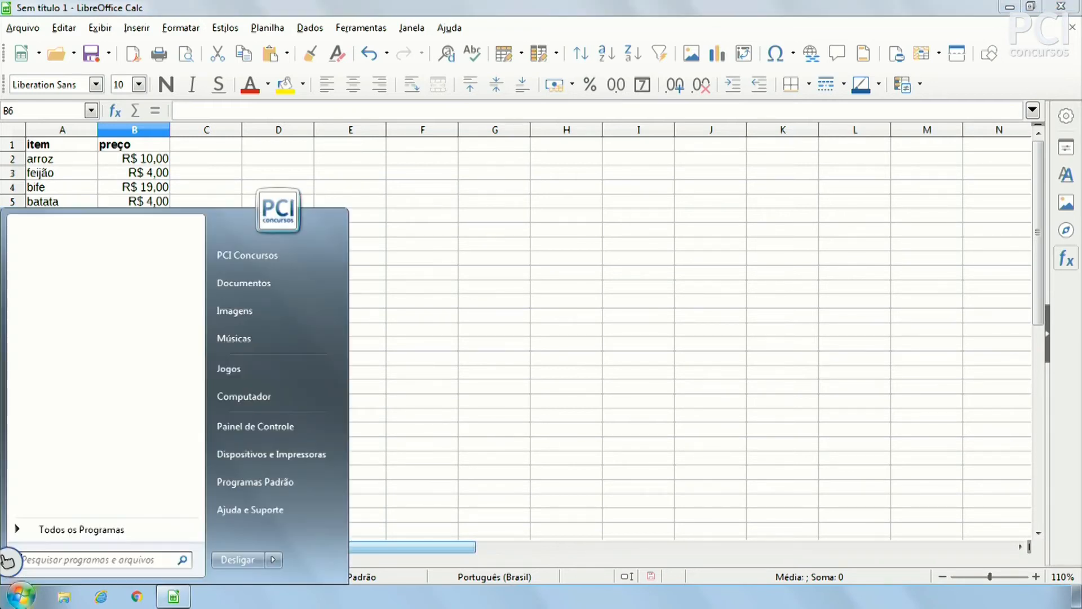
{"action": "type", "text": "calc"}
{"action": "key", "text": "Return"}
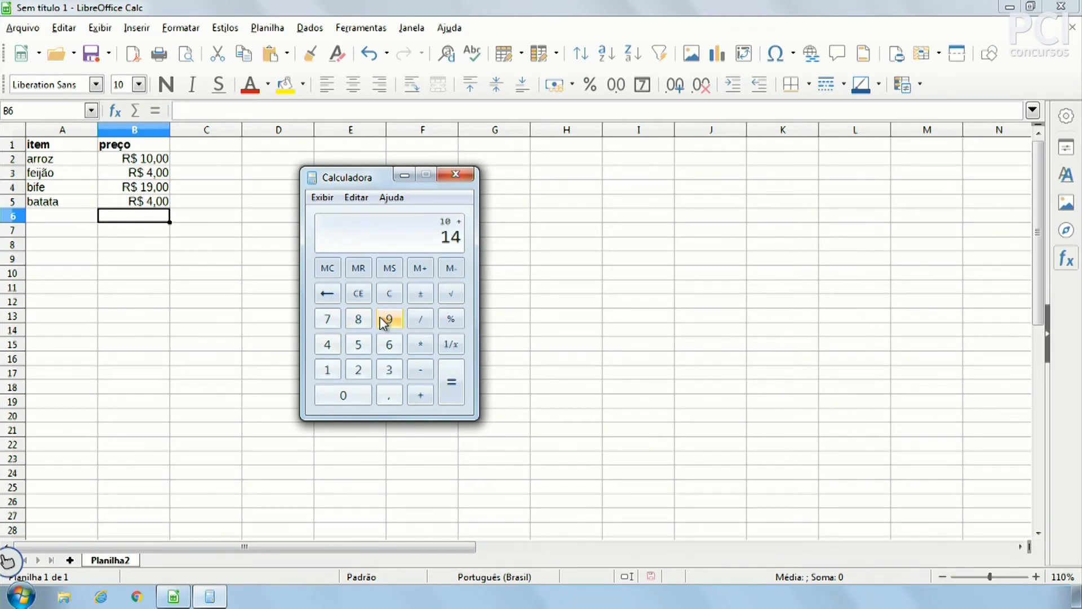
{"action": "key", "text": "plus"}
{"action": "left_click", "coordinate": [457, 175]}
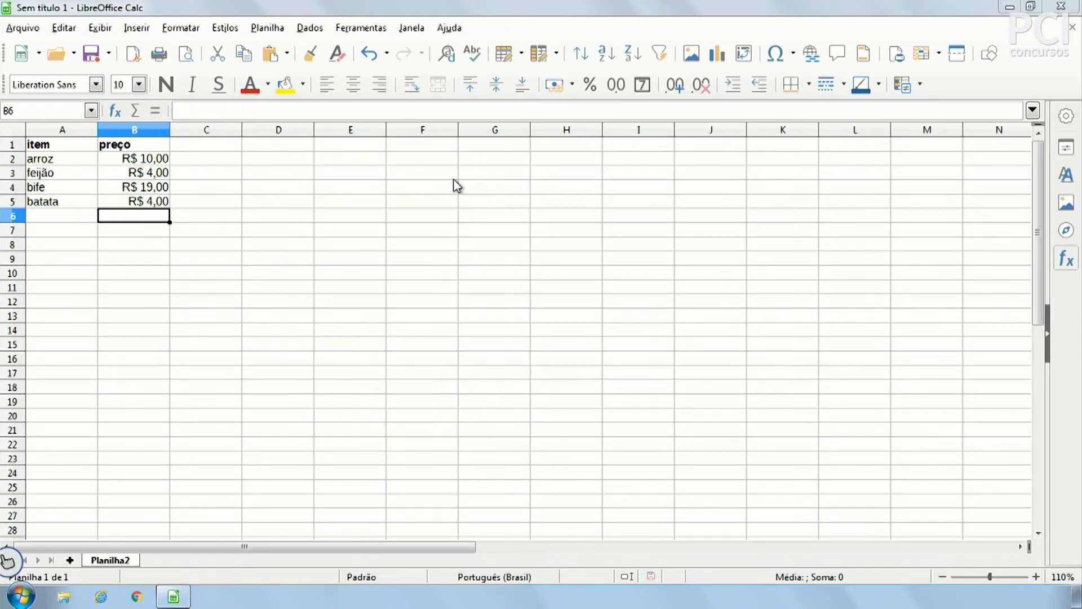
{"action": "left_click", "coordinate": [347, 333]}
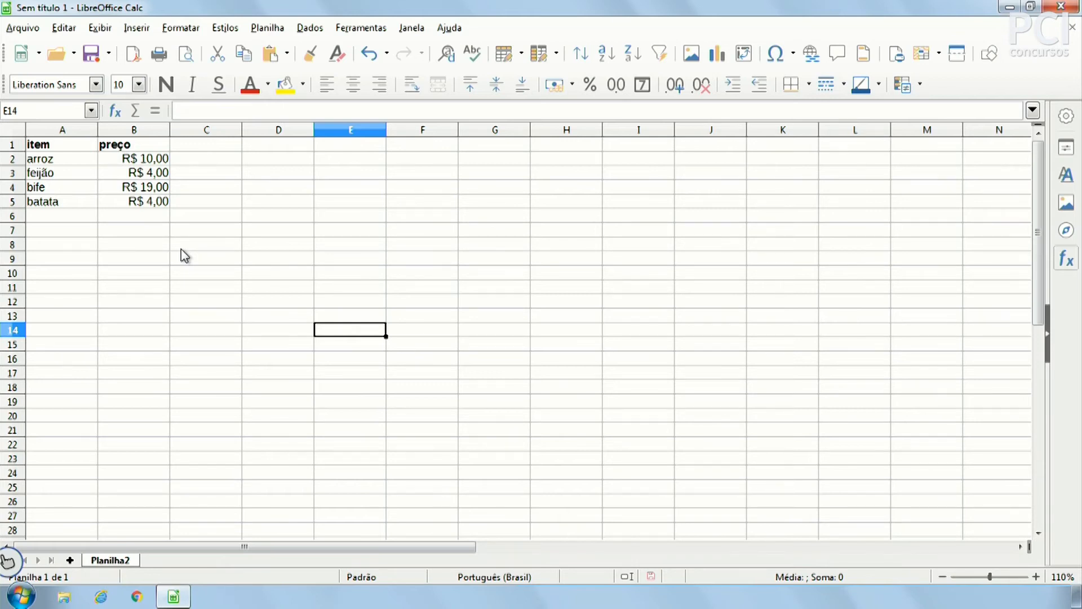
{"action": "left_click", "coordinate": [157, 220]}
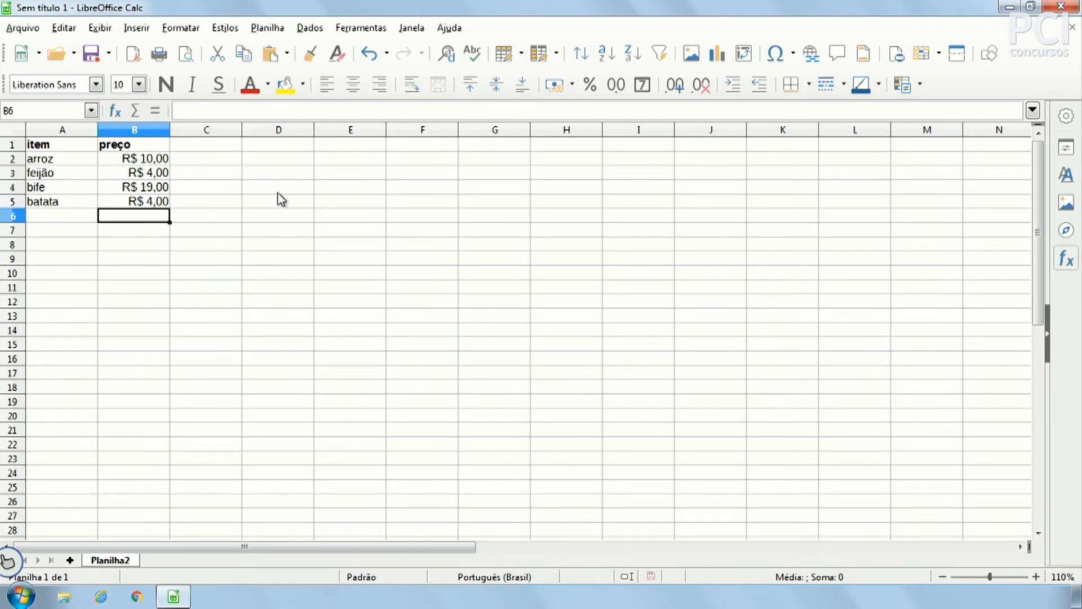
{"action": "left_click", "coordinate": [187, 110]}
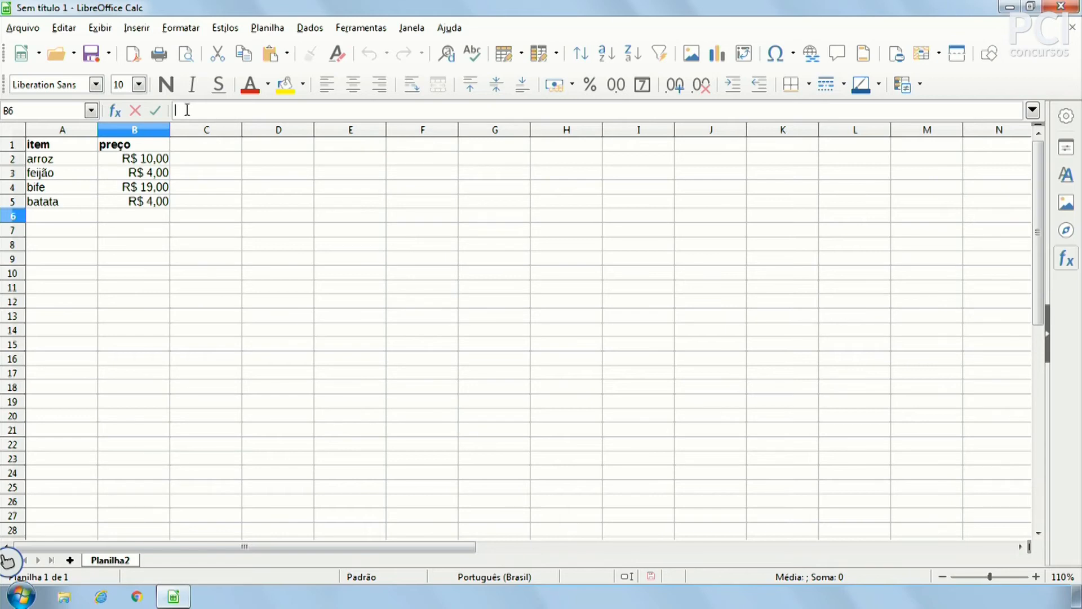
{"action": "left_click", "coordinate": [224, 276]}
{"action": "left_click", "coordinate": [150, 218]}
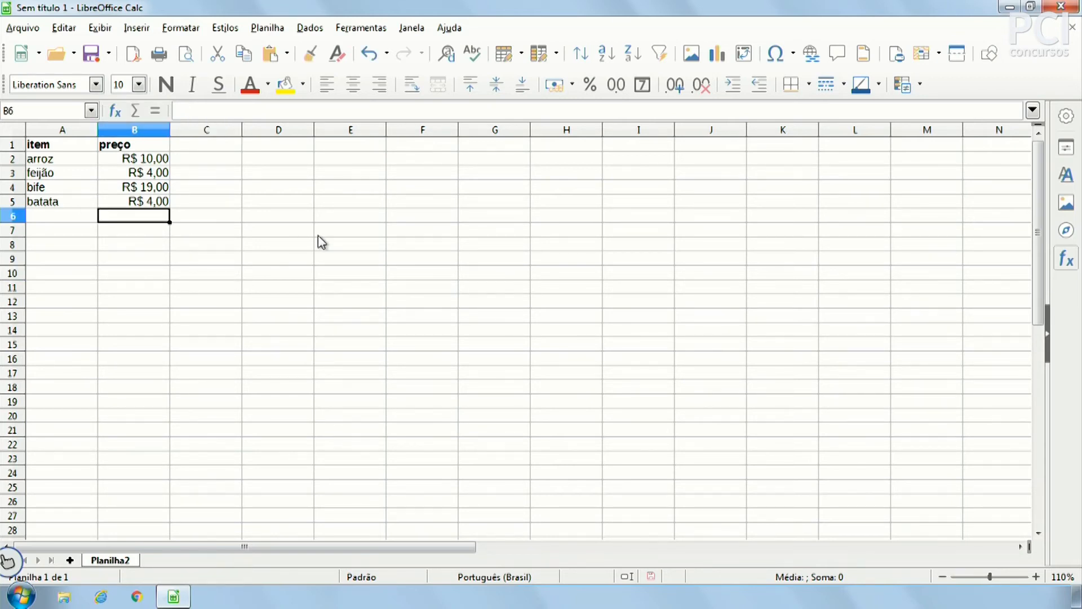
{"action": "left_click", "coordinate": [159, 111]}
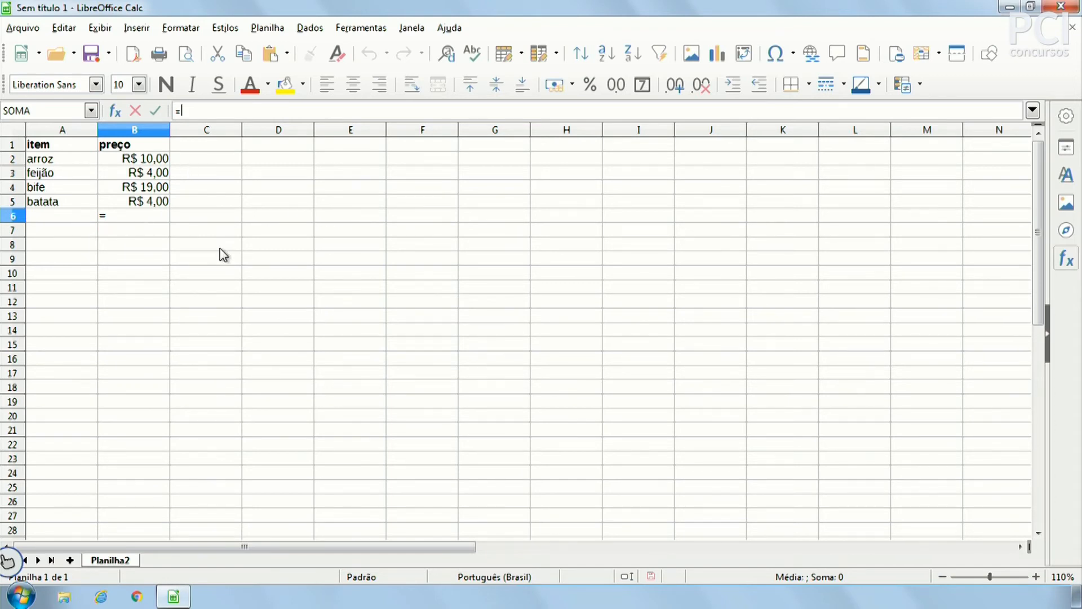
{"action": "key", "text": "Escape"}
{"action": "left_click", "coordinate": [257, 221]}
Step: Total the prices in cell B6 with the constant-value formula =10+4+19+4
{"action": "left_click", "coordinate": [148, 220]}
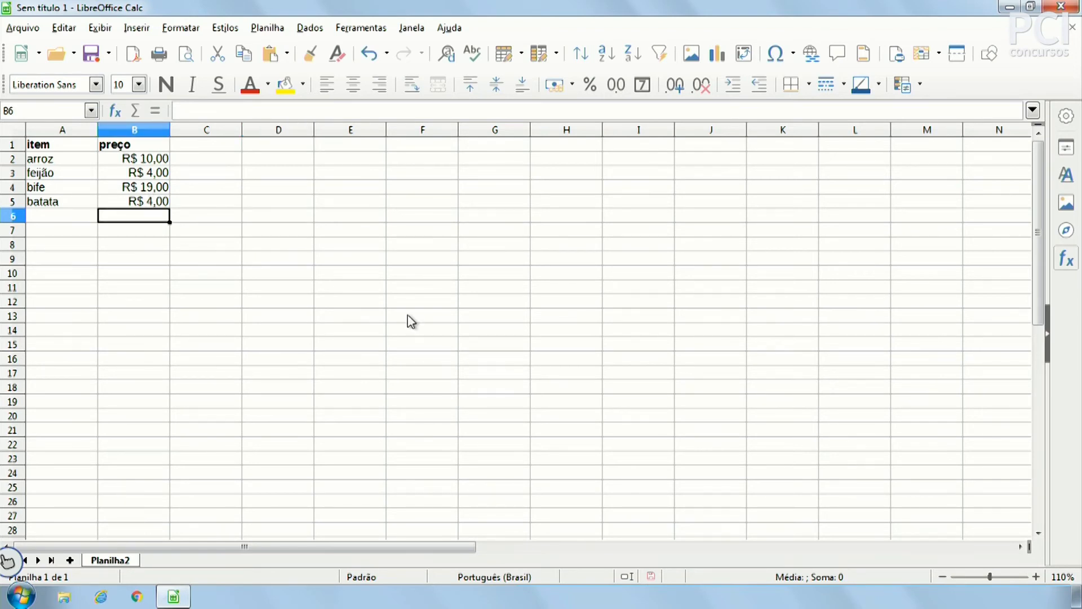
{"action": "left_click", "coordinate": [155, 110]}
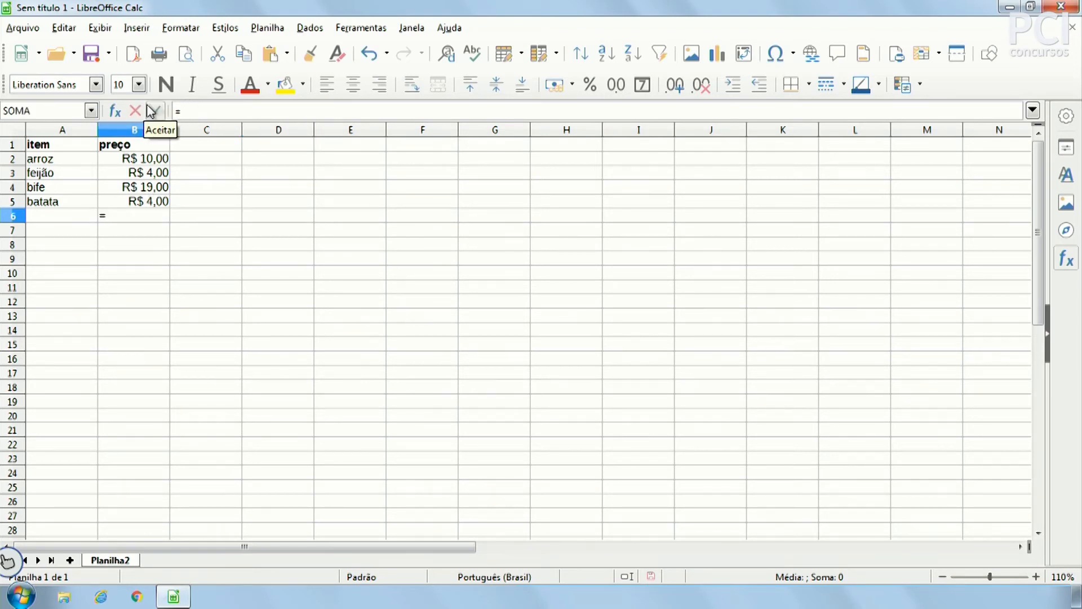
{"action": "left_click", "coordinate": [154, 164]}
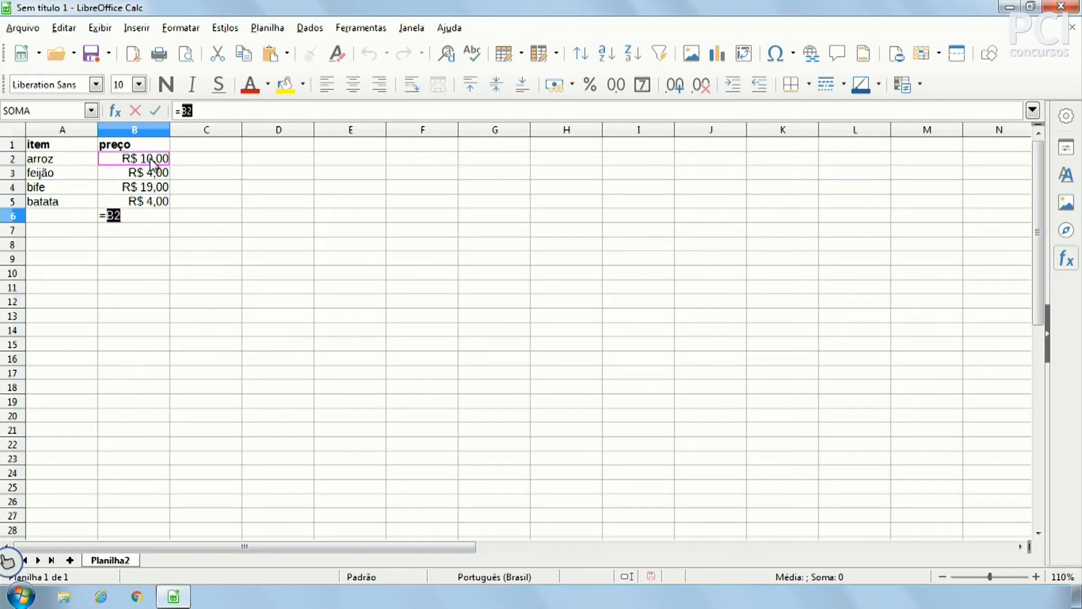
{"action": "key", "text": "BackSpace"}
{"action": "type", "text": "10+4+19+4"}
{"action": "key", "text": "Return"}
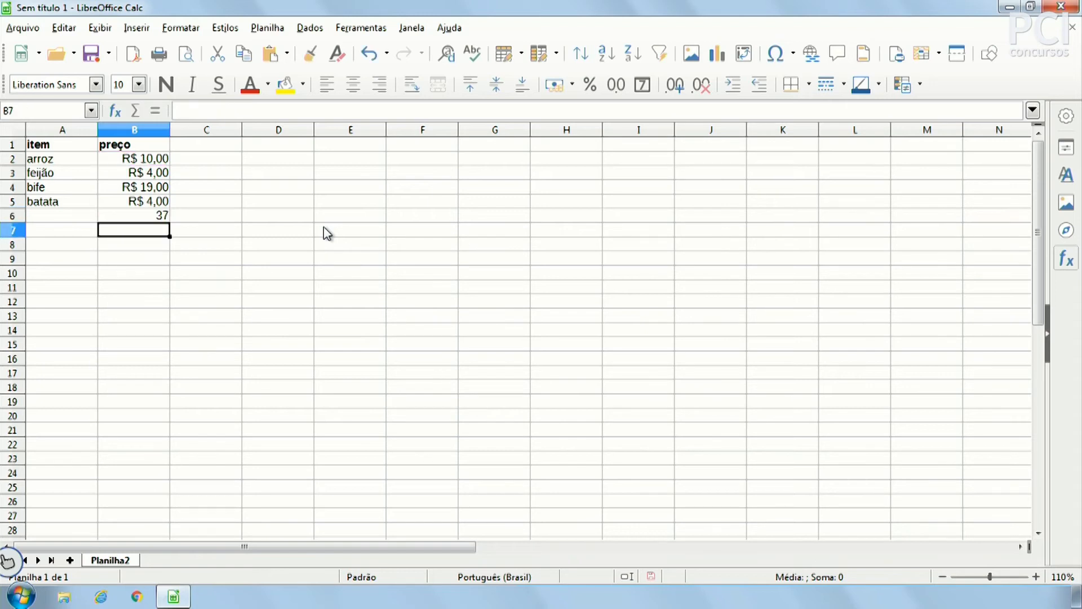
Step: Apply the currency format to the total in B6 and review the formula behind it
{"action": "left_click", "coordinate": [159, 218]}
{"action": "left_click", "coordinate": [554, 86]}
{"action": "left_click", "coordinate": [388, 304]}
{"action": "left_click", "coordinate": [149, 219]}
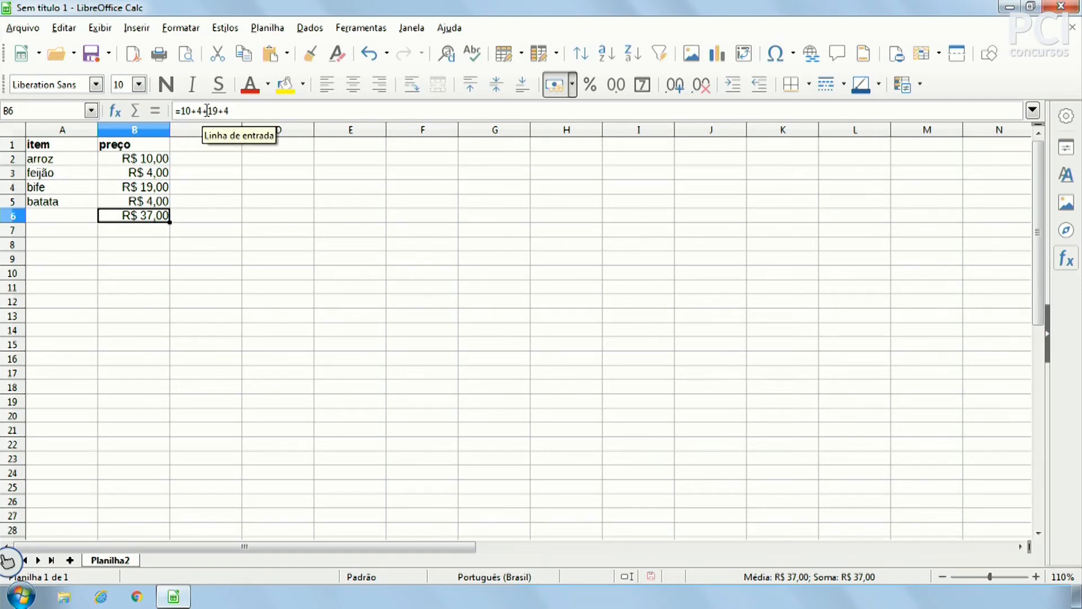
{"action": "left_click", "coordinate": [229, 173]}
{"action": "left_click", "coordinate": [168, 219]}
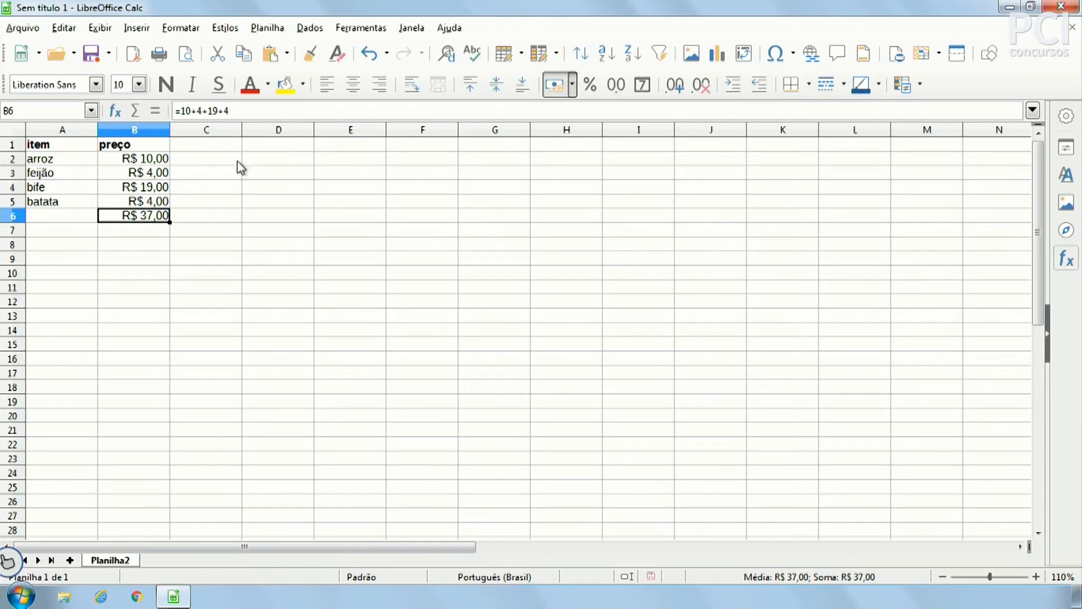
Step: Set the price of arroz in B2 to 12
{"action": "left_click", "coordinate": [158, 163]}
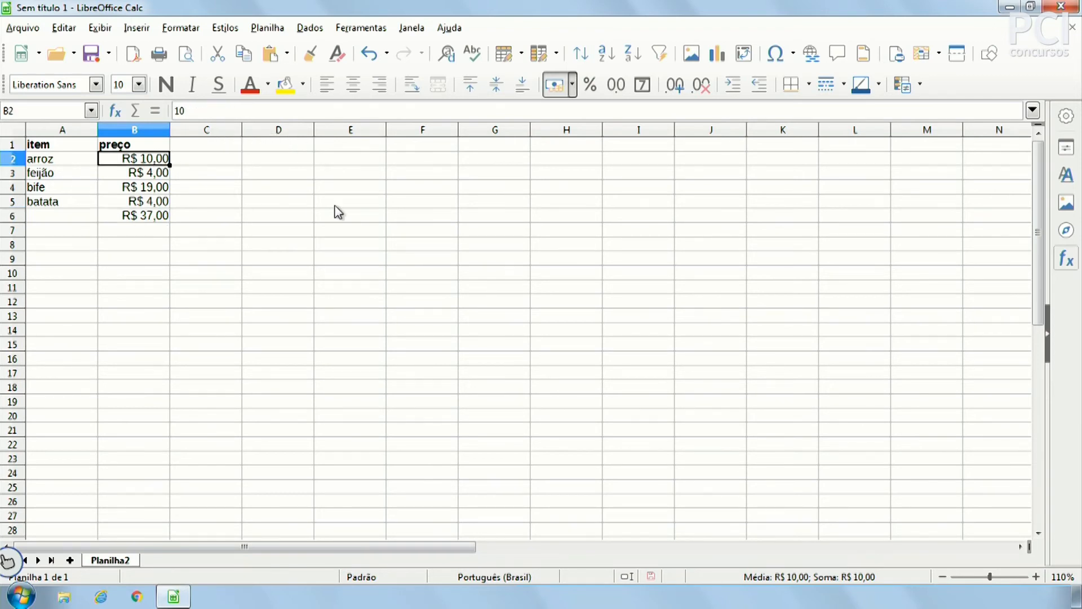
{"action": "type", "text": "12"}
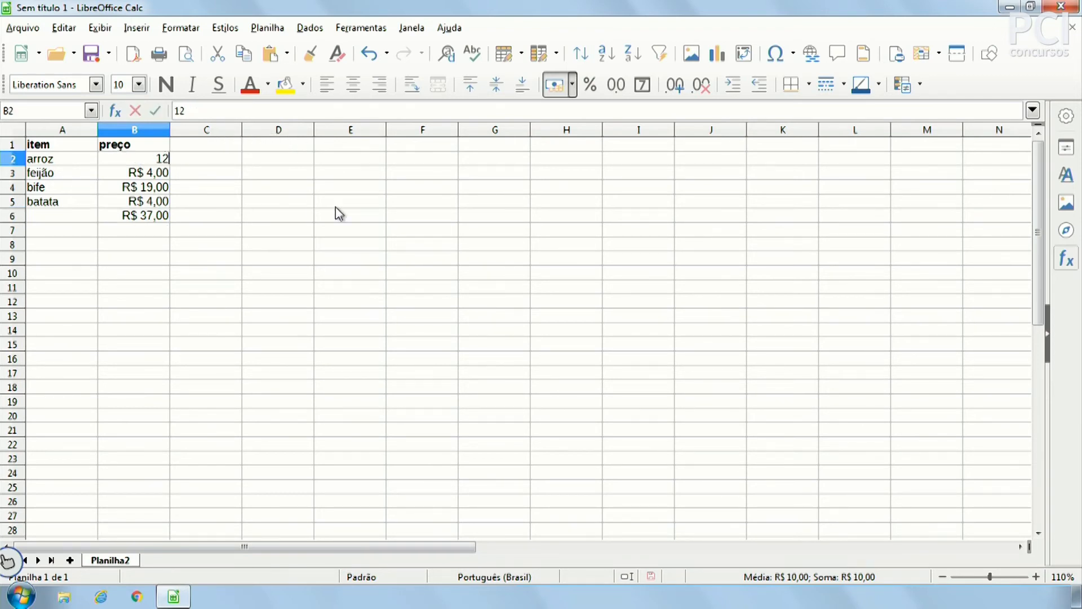
{"action": "key", "text": "Return"}
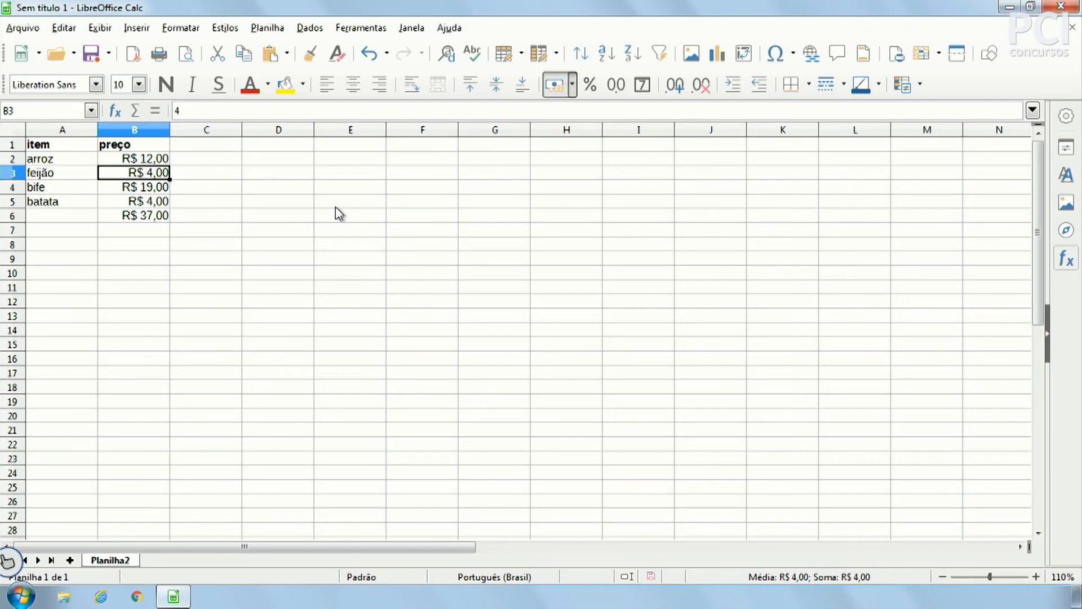
Step: Update the constant-value formula in B6 to =12+4+19+4 and compare it with the prices in B2:B5
{"action": "left_click", "coordinate": [152, 219]}
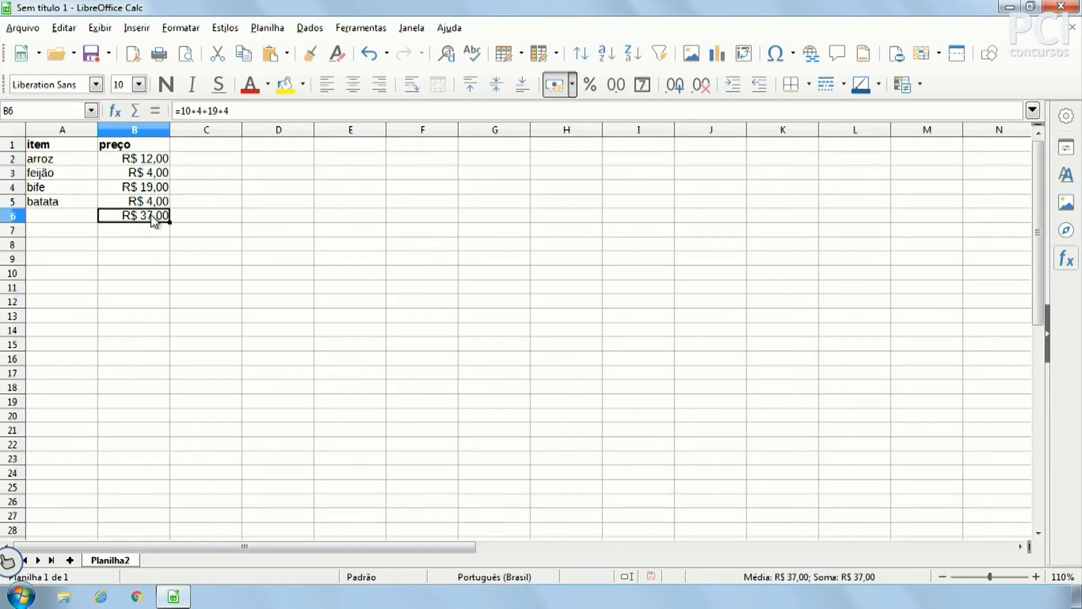
{"action": "left_click", "coordinate": [188, 111]}
{"action": "key", "text": "BackSpace"}
{"action": "type", "text": "2"}
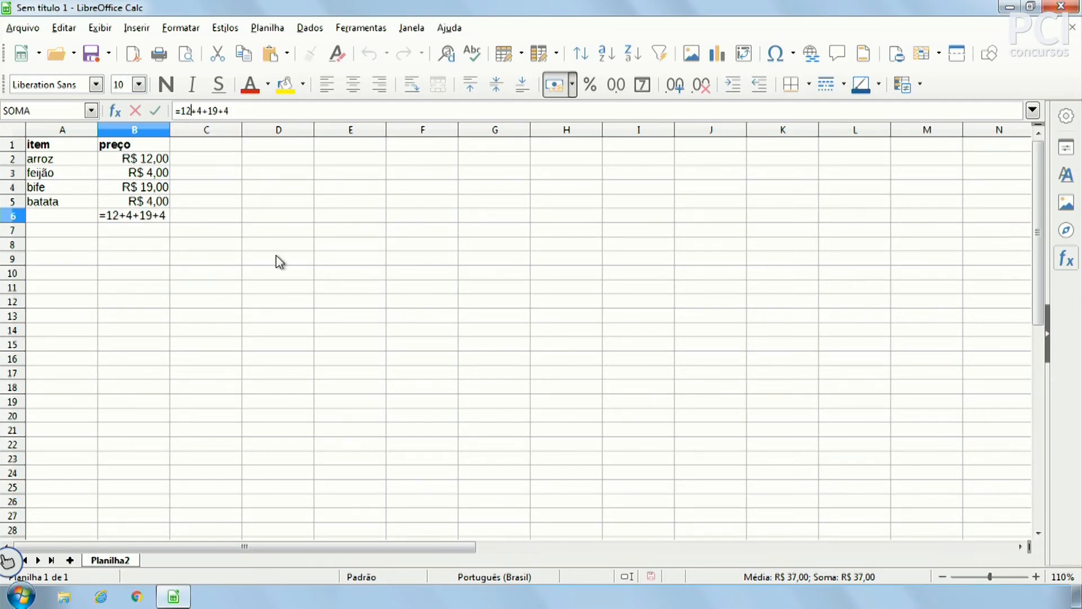
{"action": "key", "text": "Return"}
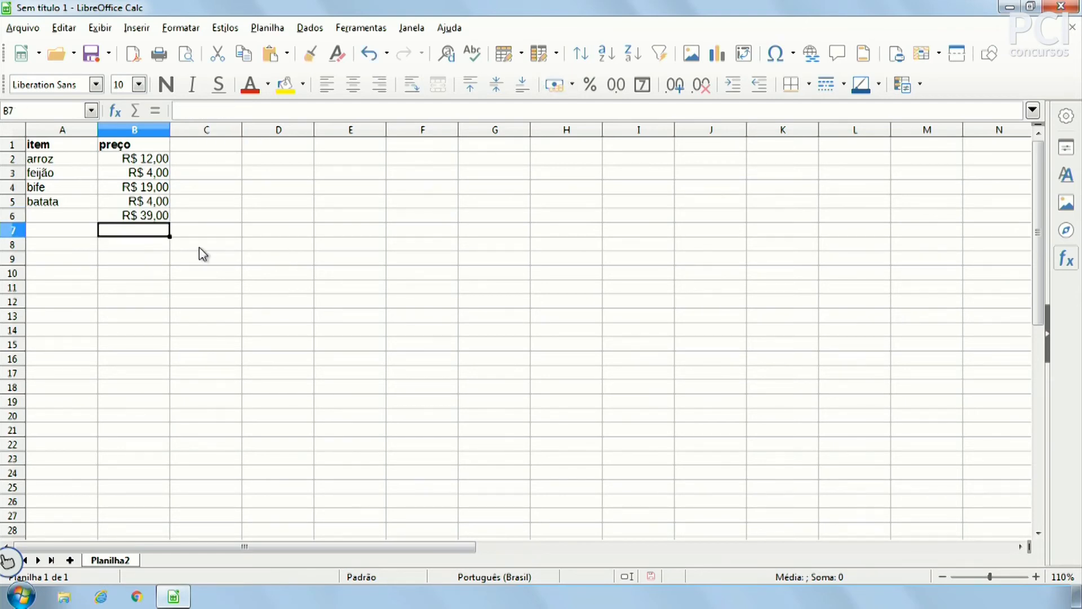
{"action": "key", "text": "Up"}
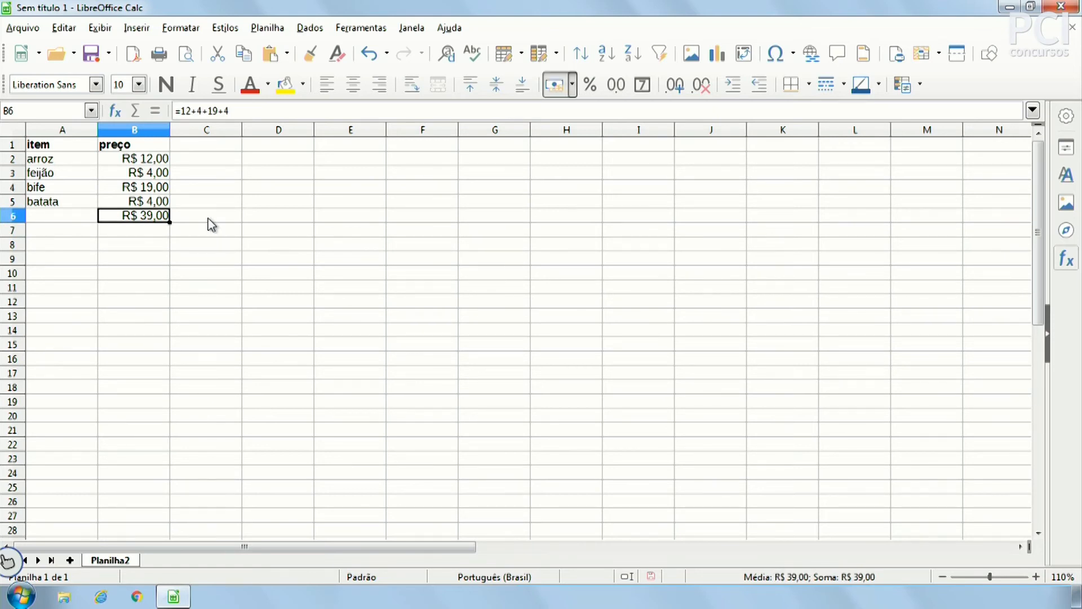
{"action": "left_click_drag", "start_coordinate": [148, 161], "coordinate": [142, 206]}
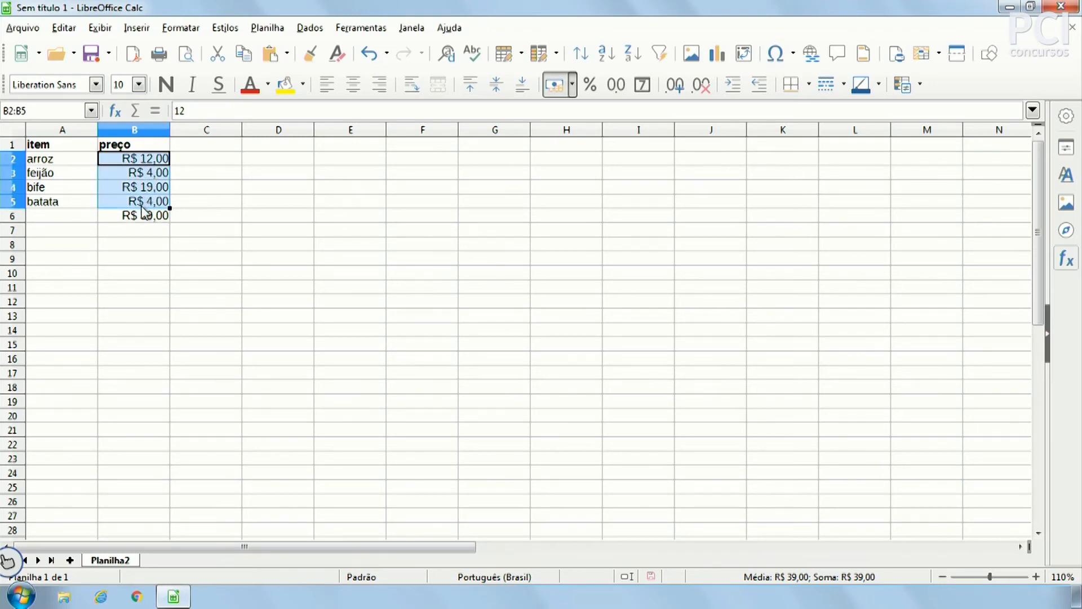
{"action": "left_click", "coordinate": [228, 220]}
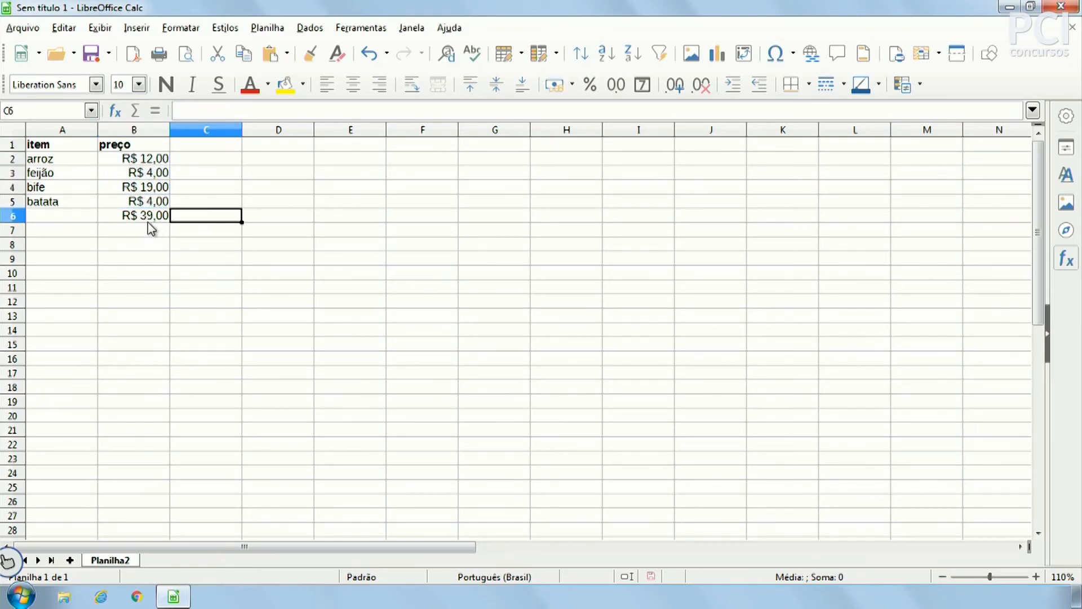
{"action": "left_click", "coordinate": [149, 222]}
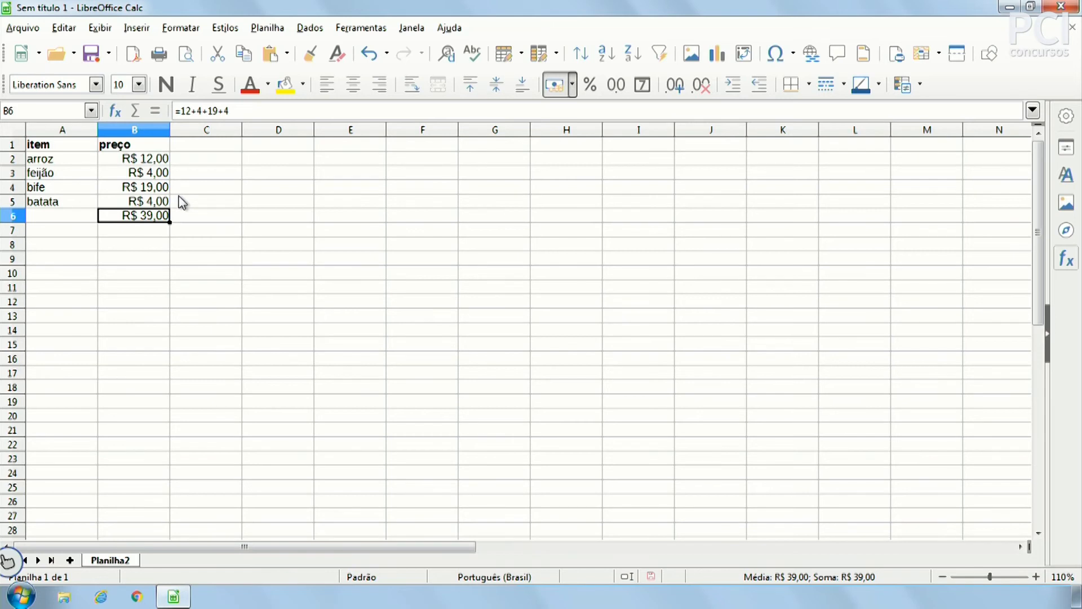
Step: Replace the total in B6 with the cell-reference formula =B2+B3+B4+B5
{"action": "key", "text": "BackSpace"}
{"action": "key", "text": "Escape"}
{"action": "key", "text": "Delete"}
{"action": "left_click", "coordinate": [155, 110]}
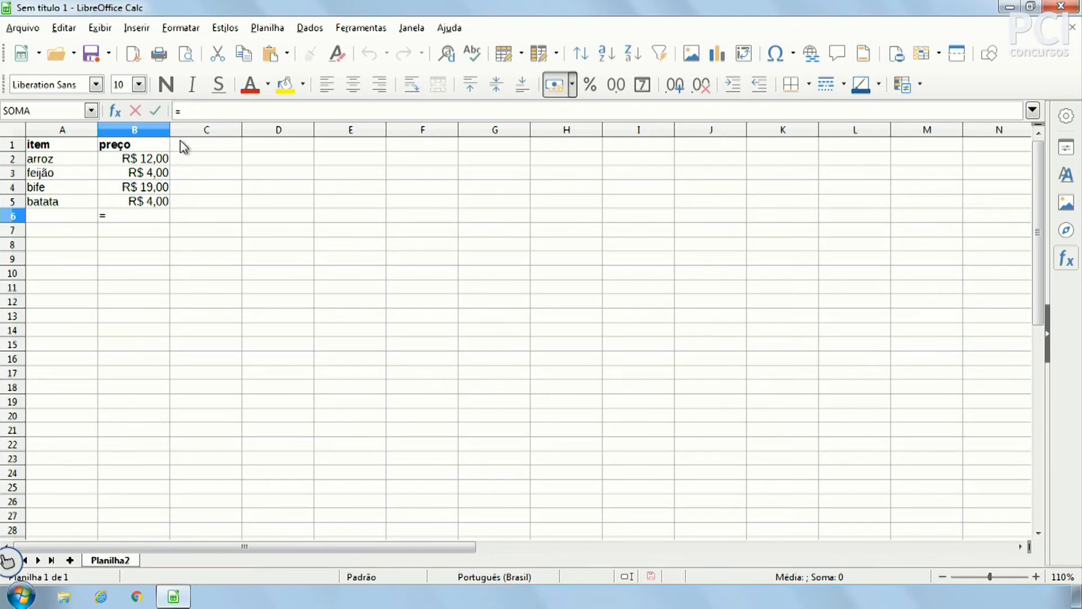
{"action": "left_click", "coordinate": [152, 158]}
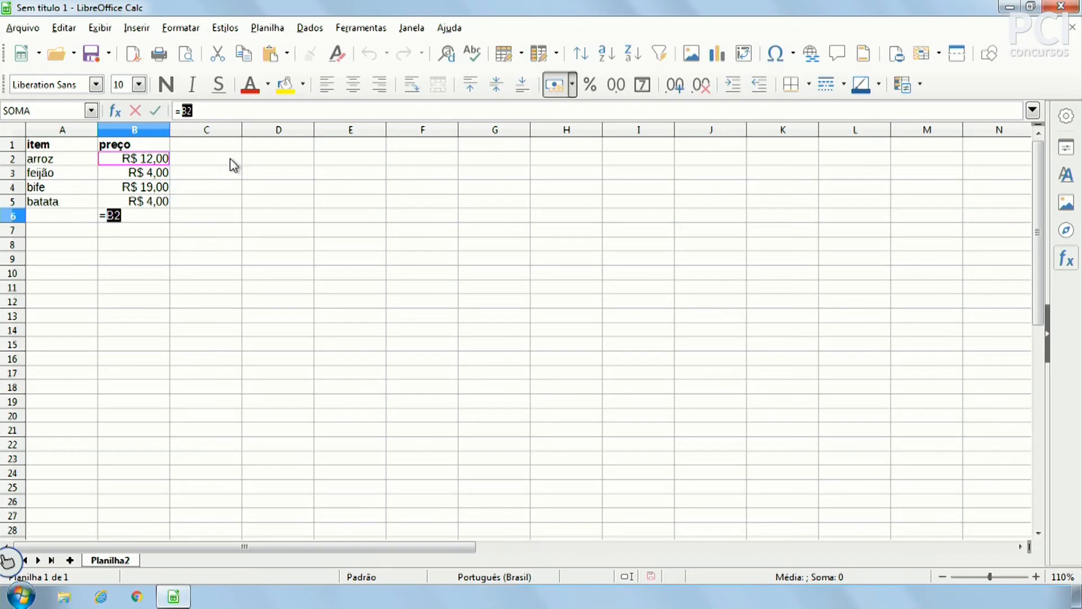
{"action": "type", "text": "+"}
{"action": "left_click", "coordinate": [160, 174]}
{"action": "type", "text": "+"}
{"action": "left_click", "coordinate": [161, 187]}
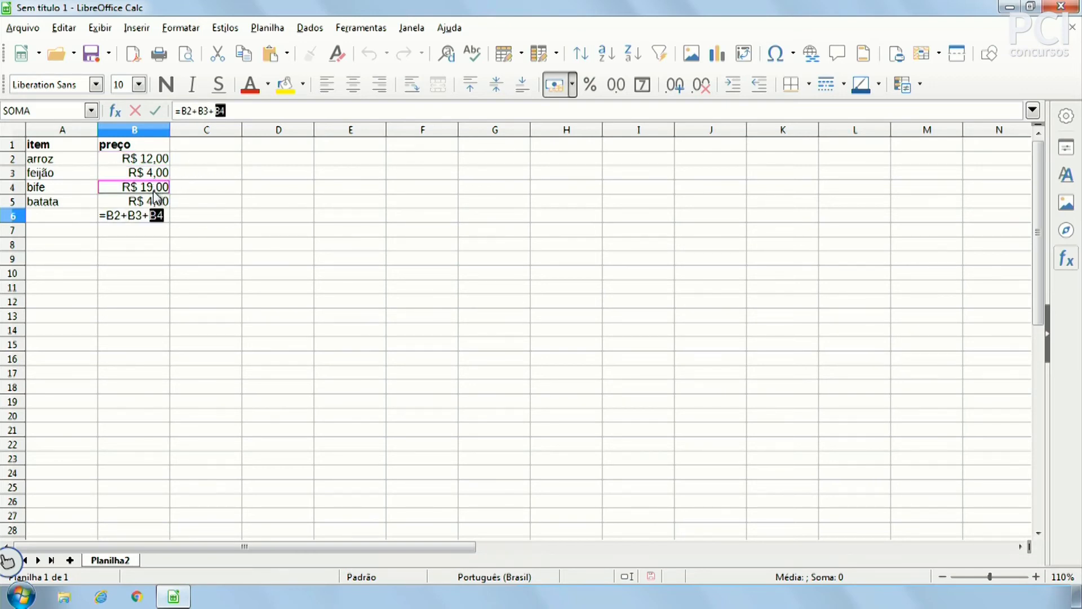
{"action": "type", "text": "+"}
{"action": "left_click", "coordinate": [159, 202]}
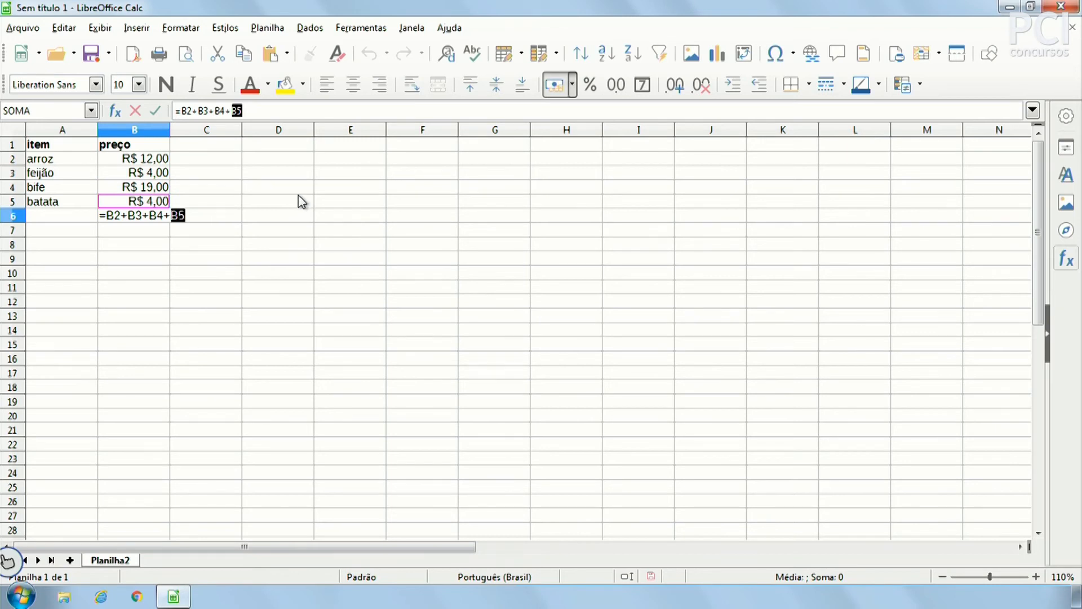
{"action": "key", "text": "Return"}
{"action": "left_click", "coordinate": [239, 244]}
{"action": "left_click", "coordinate": [157, 219]}
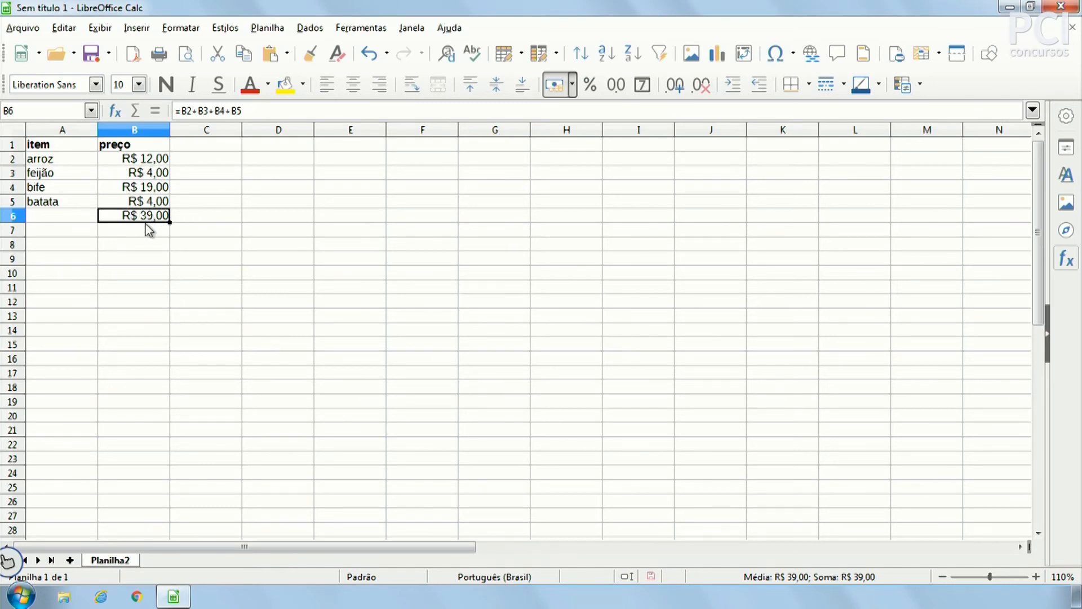
{"action": "key", "text": "Down"}
{"action": "key", "text": "Down"}
{"action": "key", "text": "Down"}
{"action": "key", "text": "Down"}
{"action": "key", "text": "Down"}
{"action": "key", "text": "Right"}
{"action": "key", "text": "Right"}
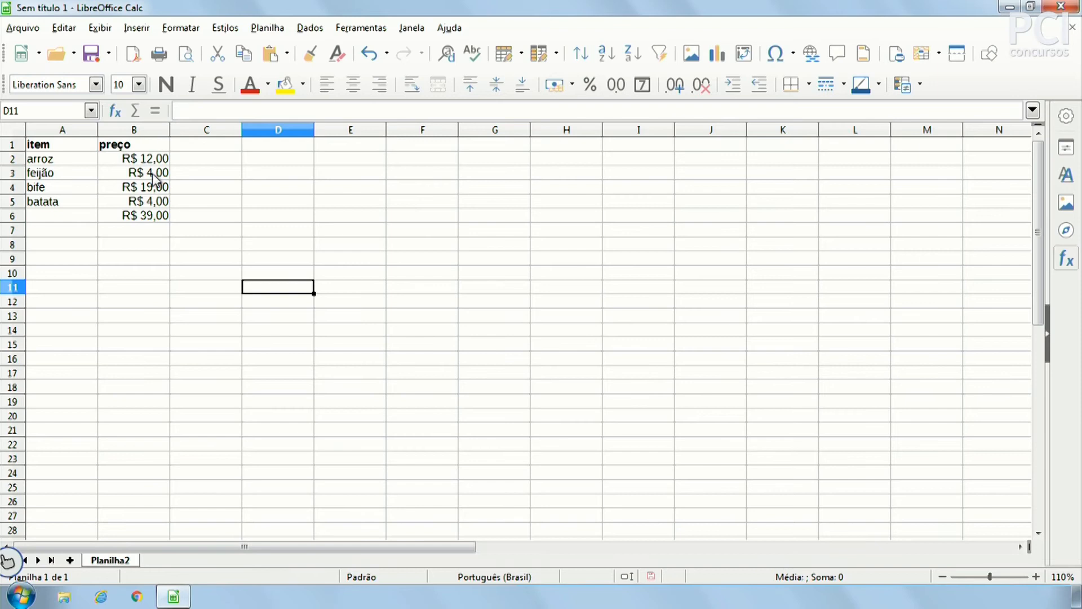
Step: Set the price of feijão in B3 to 5
{"action": "left_click", "coordinate": [154, 175]}
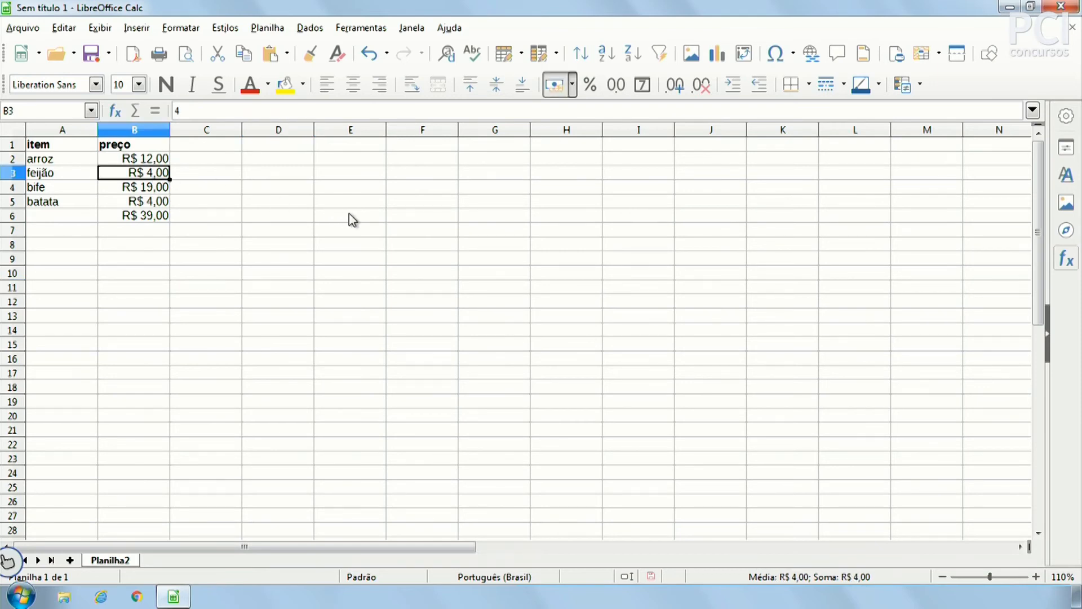
{"action": "type", "text": "5"}
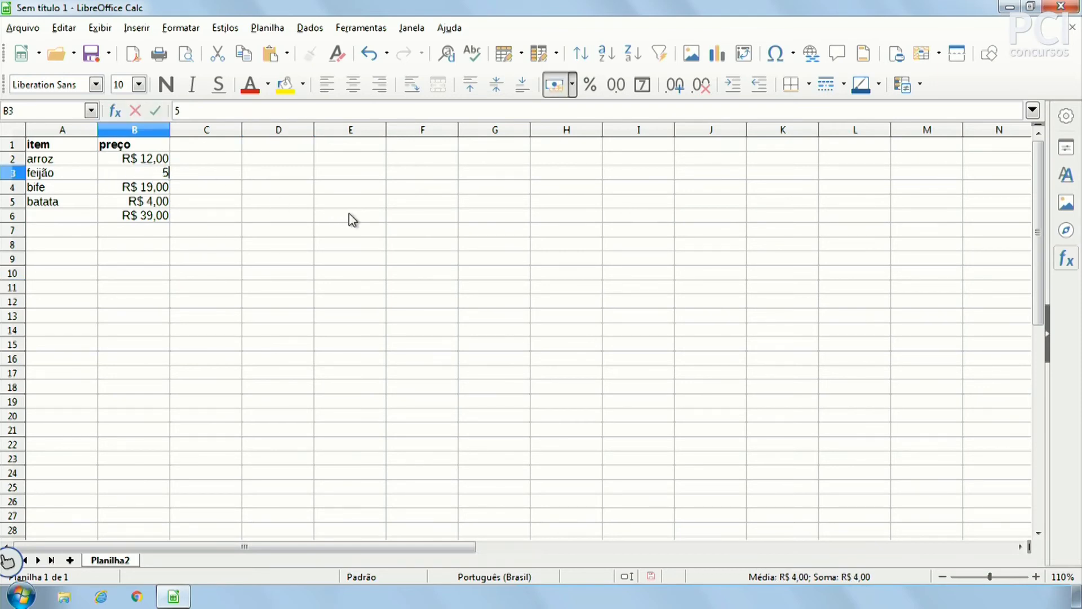
{"action": "key", "text": "Return"}
Step: Examine the total formula in B6 and the price cells it references in B2:B5
{"action": "left_click", "coordinate": [146, 219]}
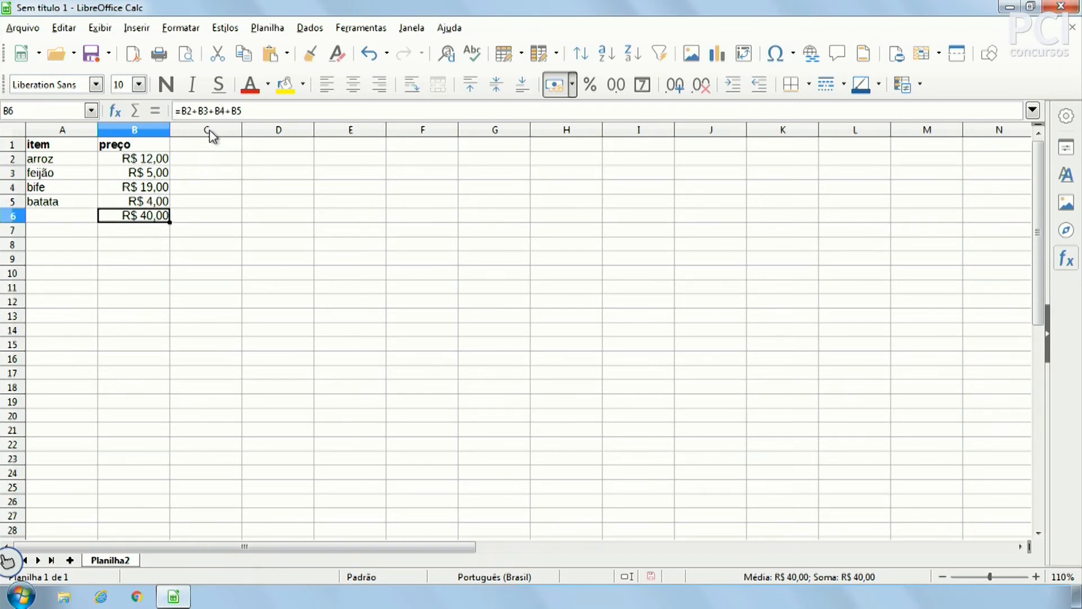
{"action": "left_click_drag", "start_coordinate": [152, 159], "coordinate": [153, 206]}
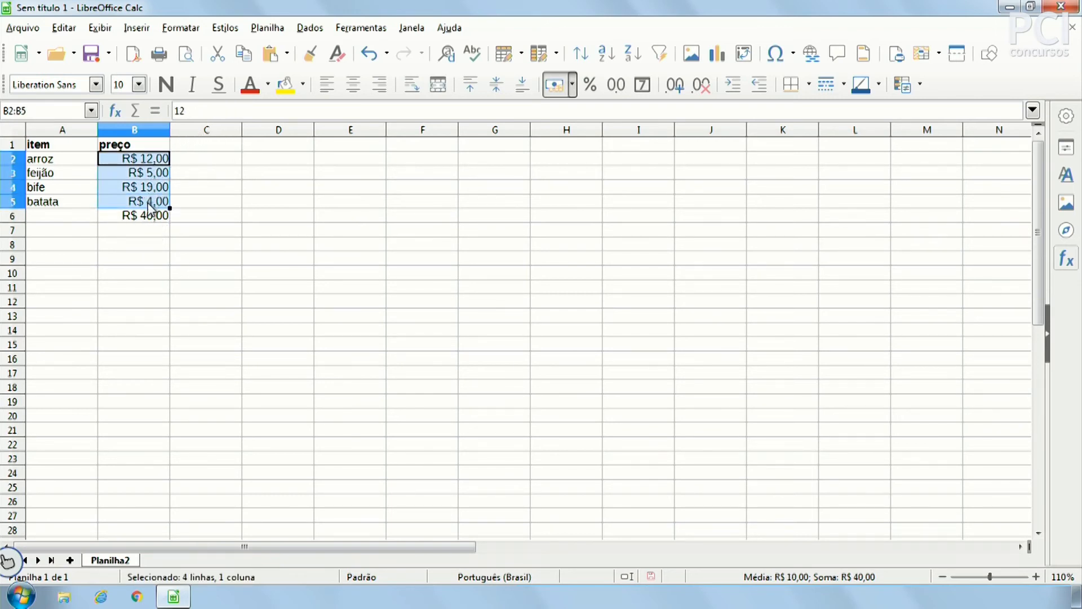
{"action": "left_click", "coordinate": [152, 218]}
{"action": "left_click", "coordinate": [184, 112]}
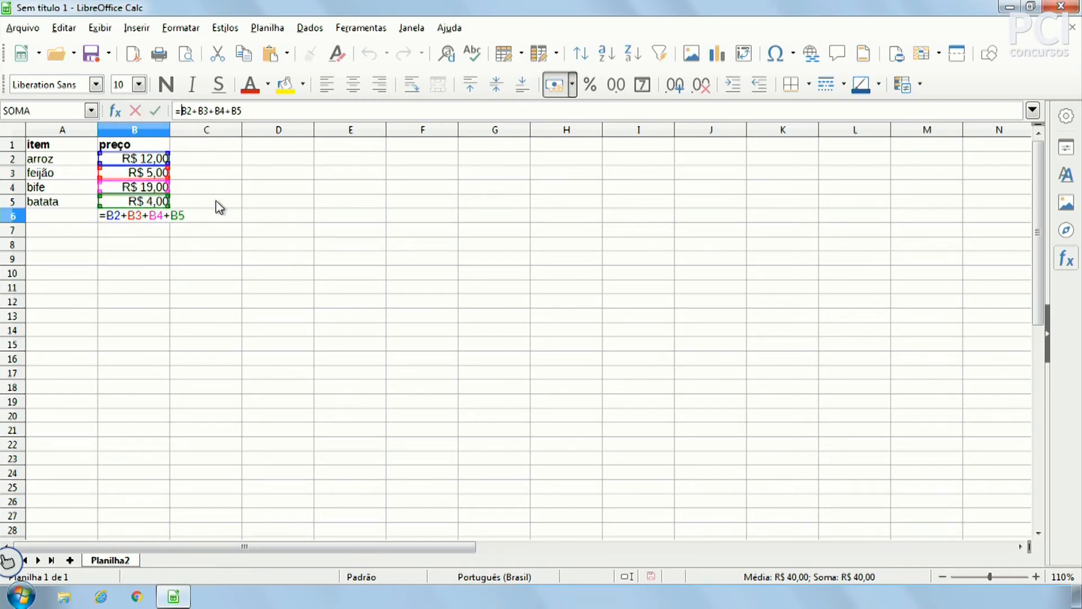
{"action": "key", "text": "Return"}
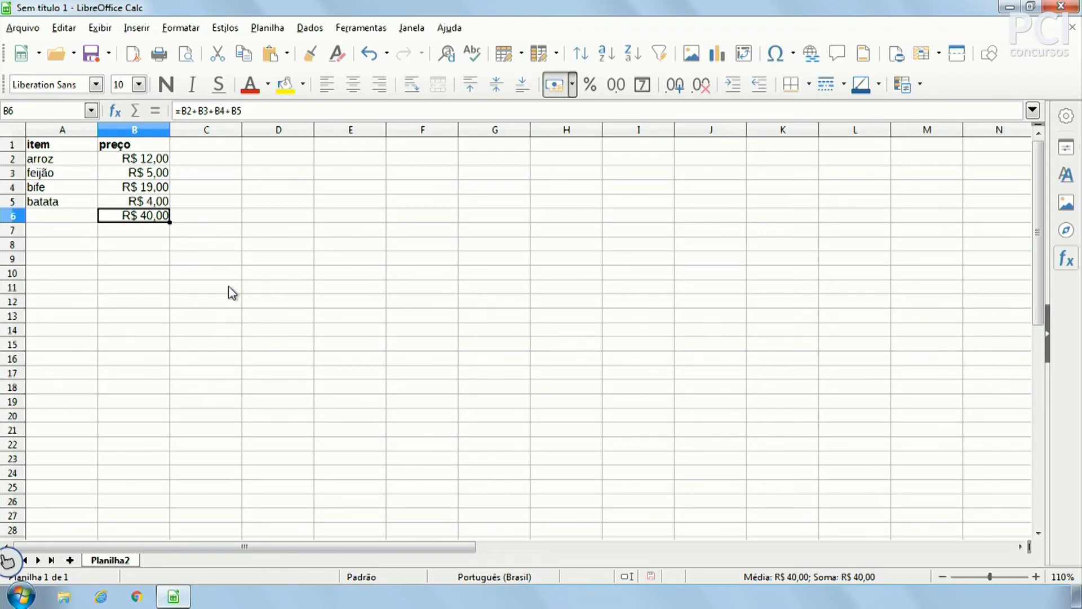
Step: Highlight E3:E30 and try adding column E cells one by one in F4 with =E4+E5+E7+E8+E9+E11+
{"action": "left_click", "coordinate": [348, 180]}
{"action": "left_click_drag", "start_coordinate": [347, 178], "coordinate": [336, 550]}
{"action": "scroll", "coordinate": [502, 331], "scroll_direction": "up", "scroll_amount": 1}
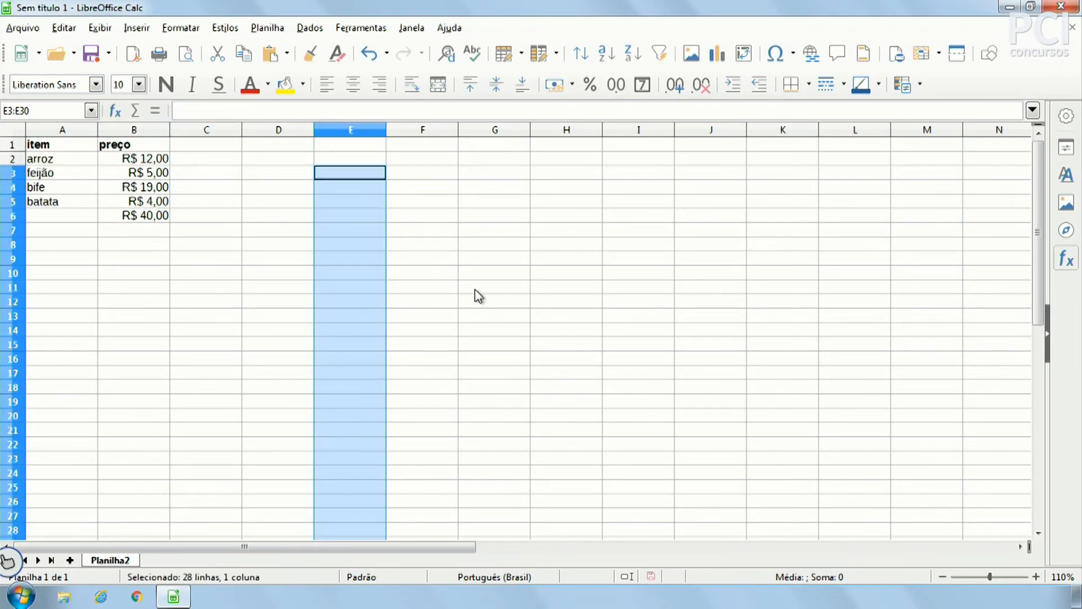
{"action": "left_click", "coordinate": [443, 189]}
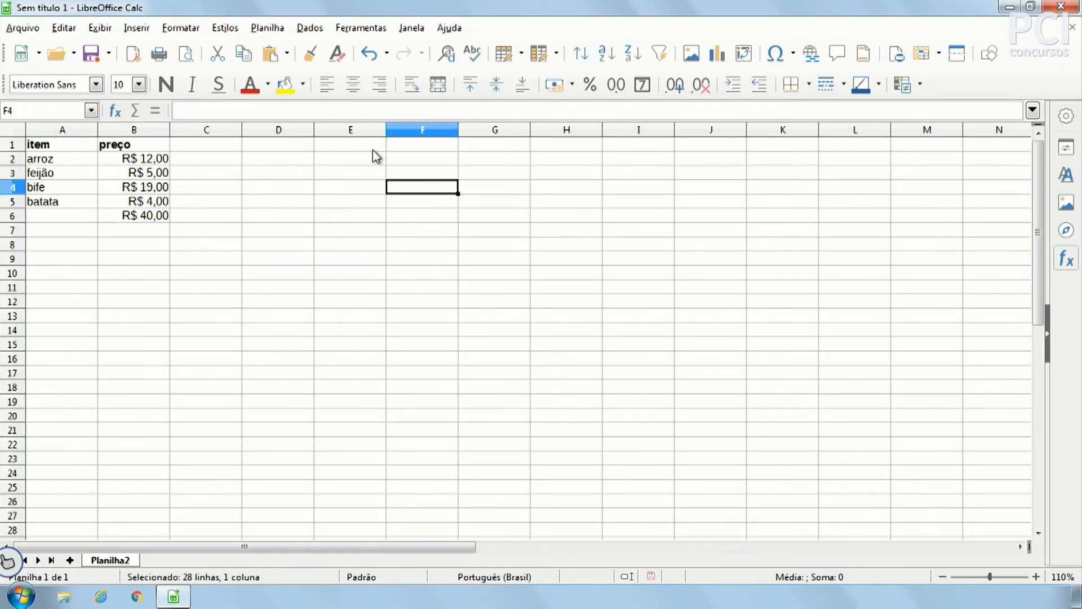
{"action": "type", "text": "="}
{"action": "left_click", "coordinate": [348, 188]}
{"action": "type", "text": "+"}
{"action": "left_click", "coordinate": [350, 203]}
{"action": "type", "text": "+"}
{"action": "left_click", "coordinate": [351, 230]}
{"action": "type", "text": "+"}
{"action": "left_click", "coordinate": [351, 244]}
{"action": "type", "text": "+"}
{"action": "left_click", "coordinate": [351, 259]}
{"action": "type", "text": "+"}
{"action": "left_click", "coordinate": [350, 287]}
{"action": "type", "text": "+"}
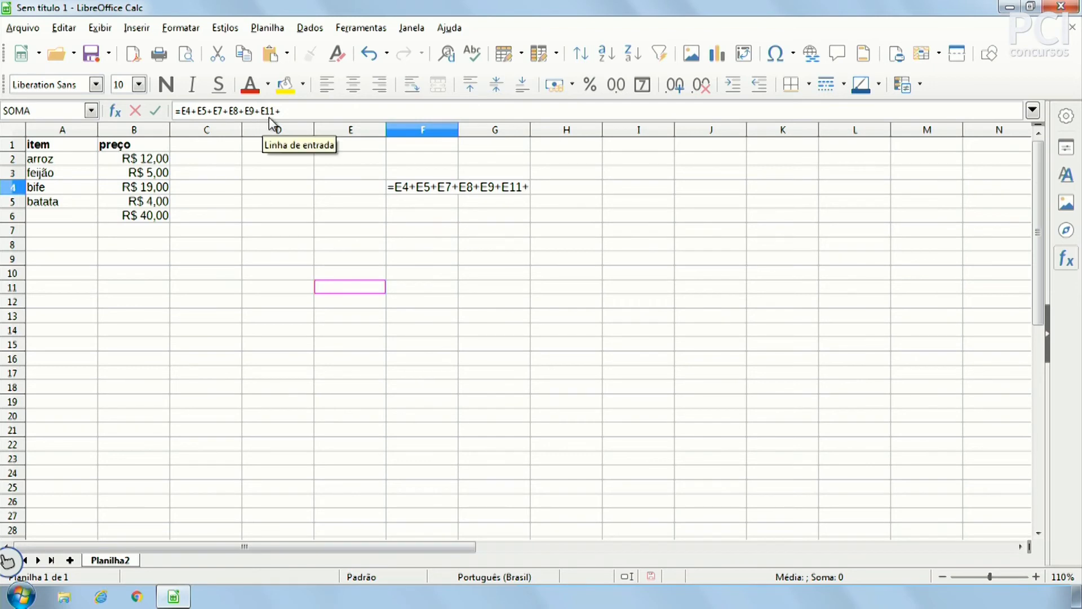
{"action": "key", "text": "Escape"}
{"action": "left_click", "coordinate": [301, 233]}
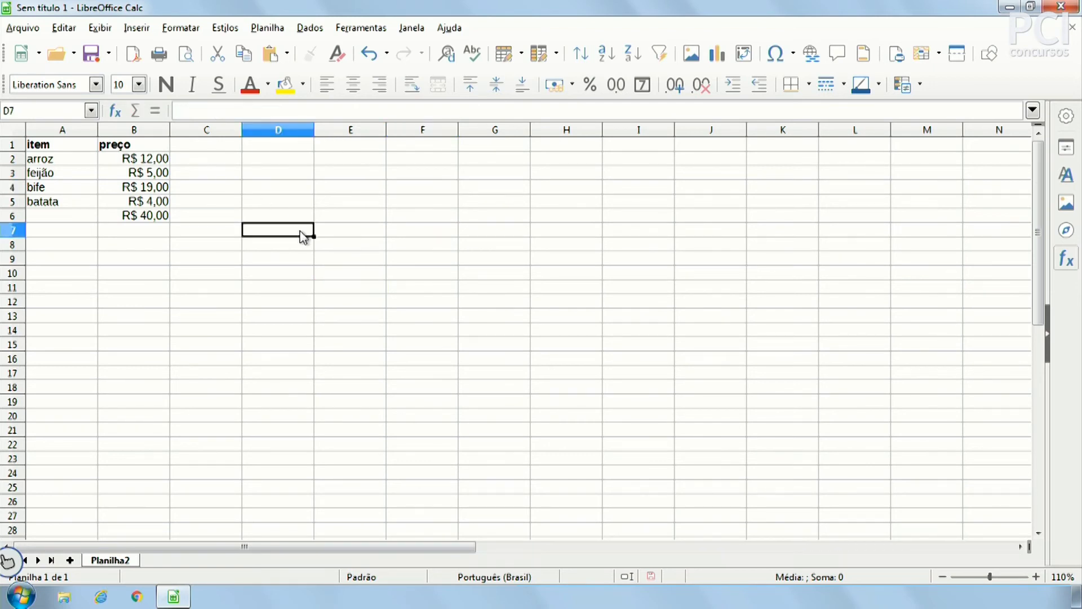
Step: Clear the cell-by-cell addition formula from the total cell B6
{"action": "left_click", "coordinate": [133, 220]}
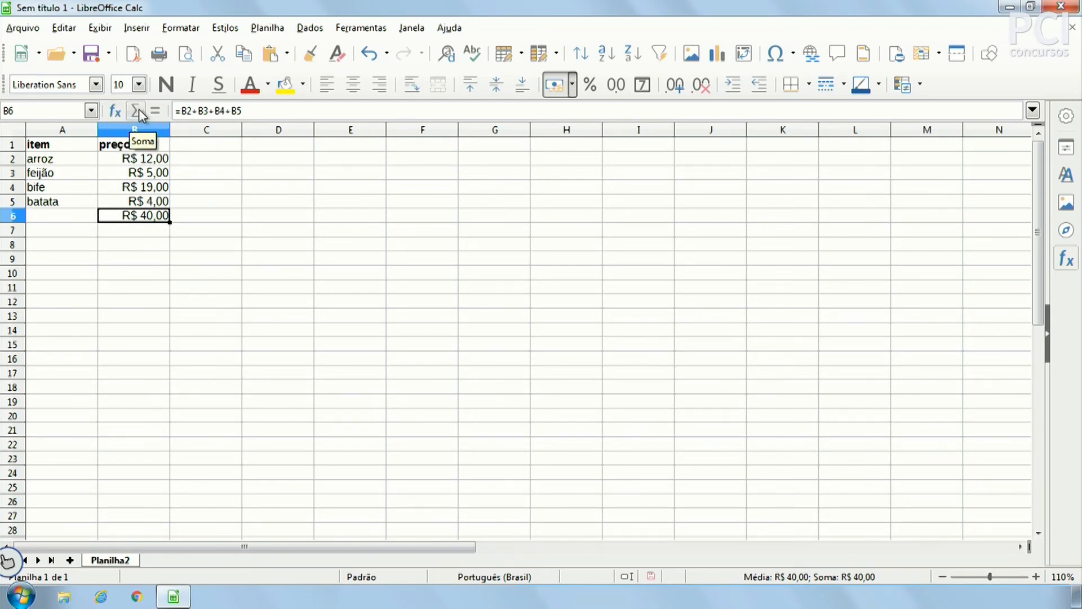
{"action": "left_click", "coordinate": [198, 177]}
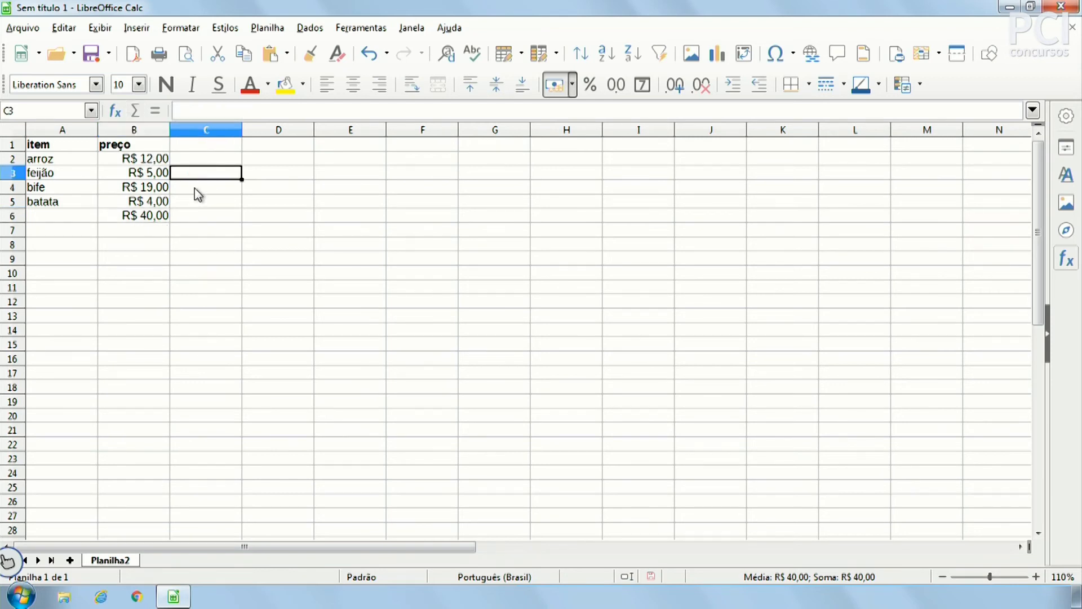
{"action": "left_click", "coordinate": [152, 218]}
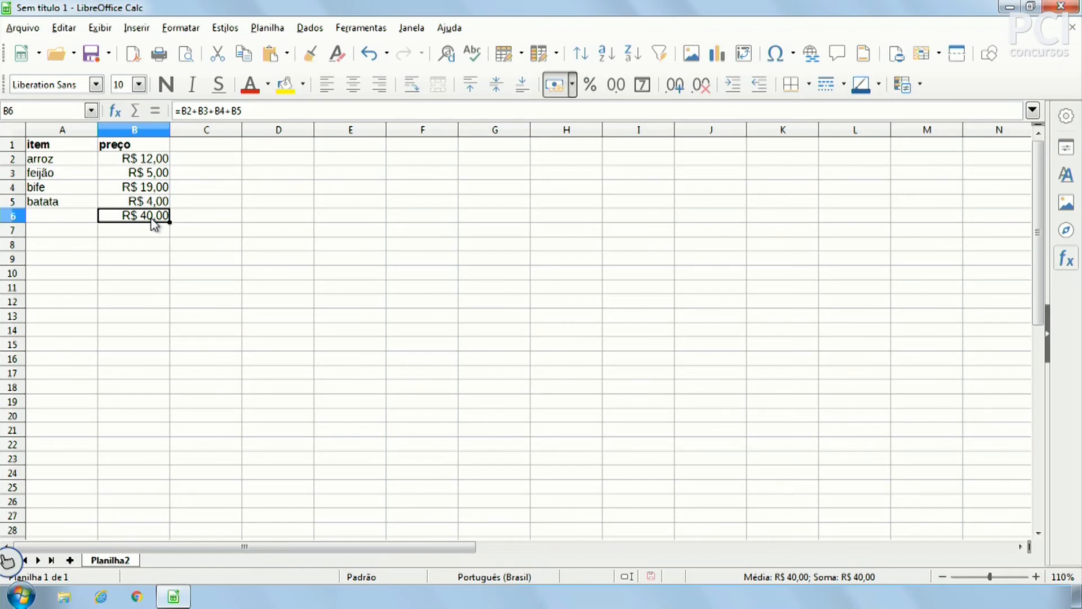
{"action": "key", "text": "Delete"}
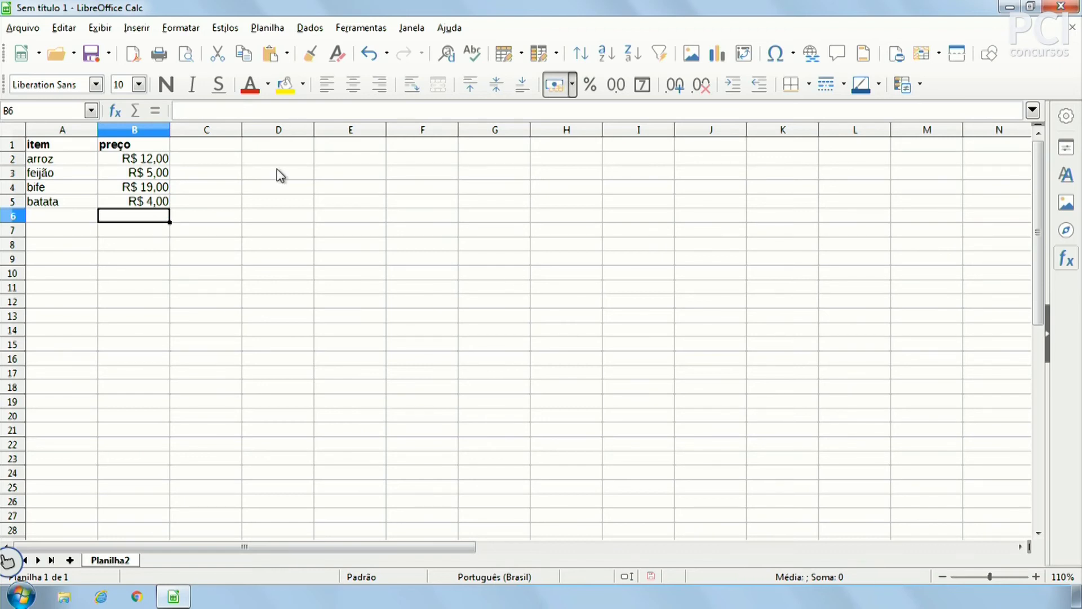
Step: Total the prices B2:B5 in B6 with the sum function, entering =SOMA(B2:B5)
{"action": "left_click", "coordinate": [276, 192]}
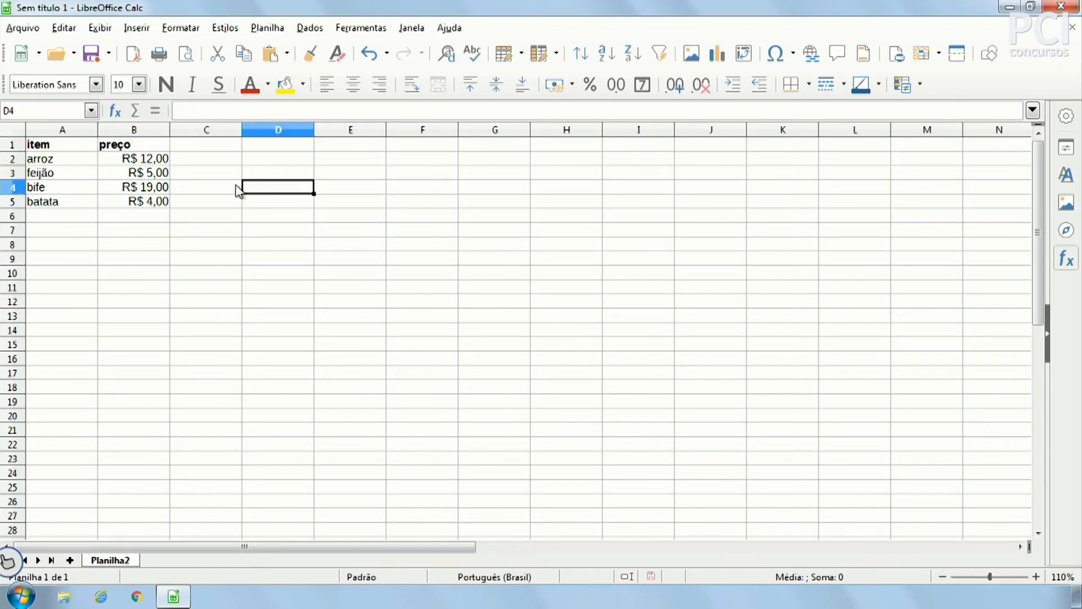
{"action": "left_click_drag", "start_coordinate": [162, 159], "coordinate": [139, 204]}
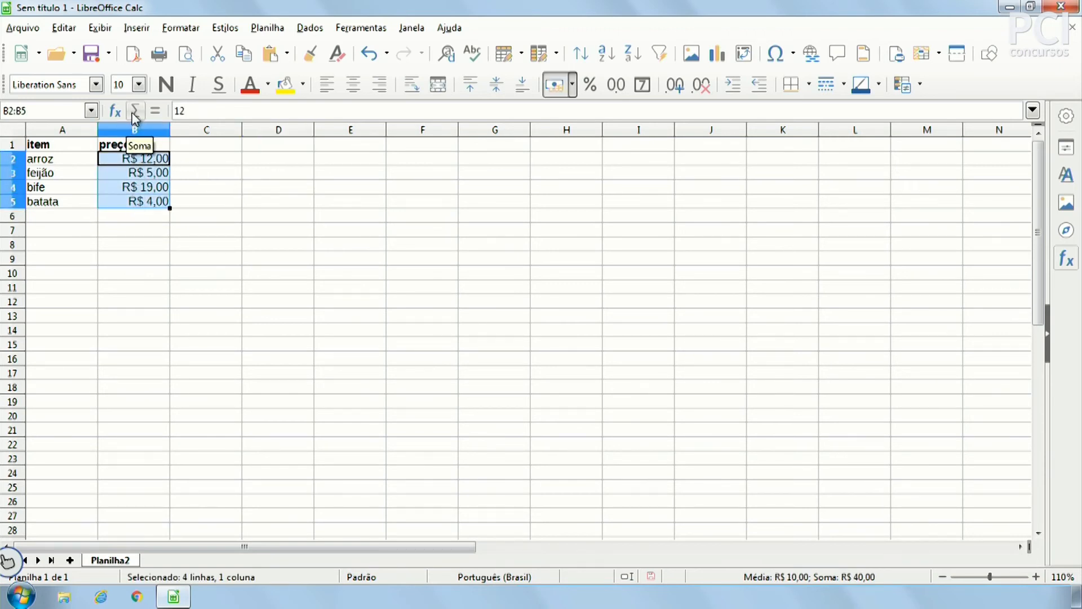
{"action": "left_click", "coordinate": [131, 219]}
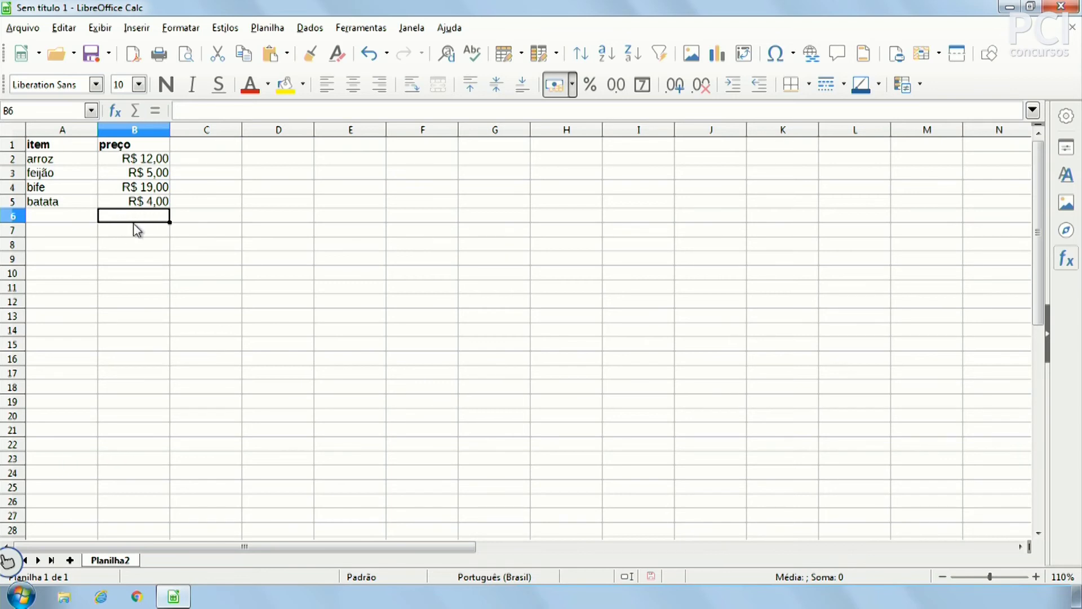
{"action": "left_click", "coordinate": [135, 110]}
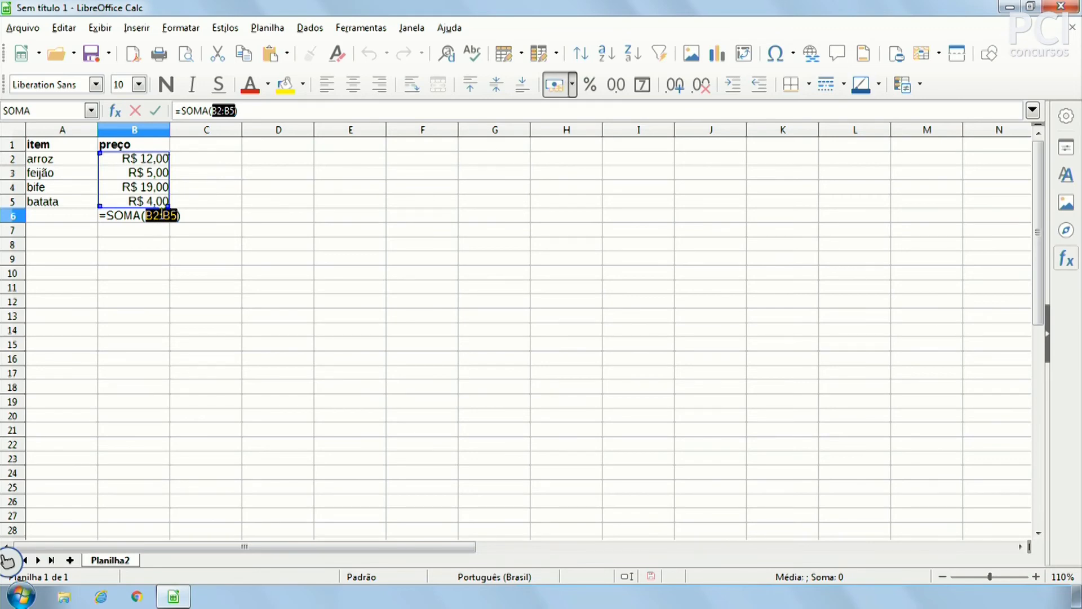
{"action": "left_click", "coordinate": [1036, 577]}
{"action": "left_click", "coordinate": [1037, 577]}
{"action": "left_click", "coordinate": [1036, 577]}
{"action": "left_click", "coordinate": [1036, 577]}
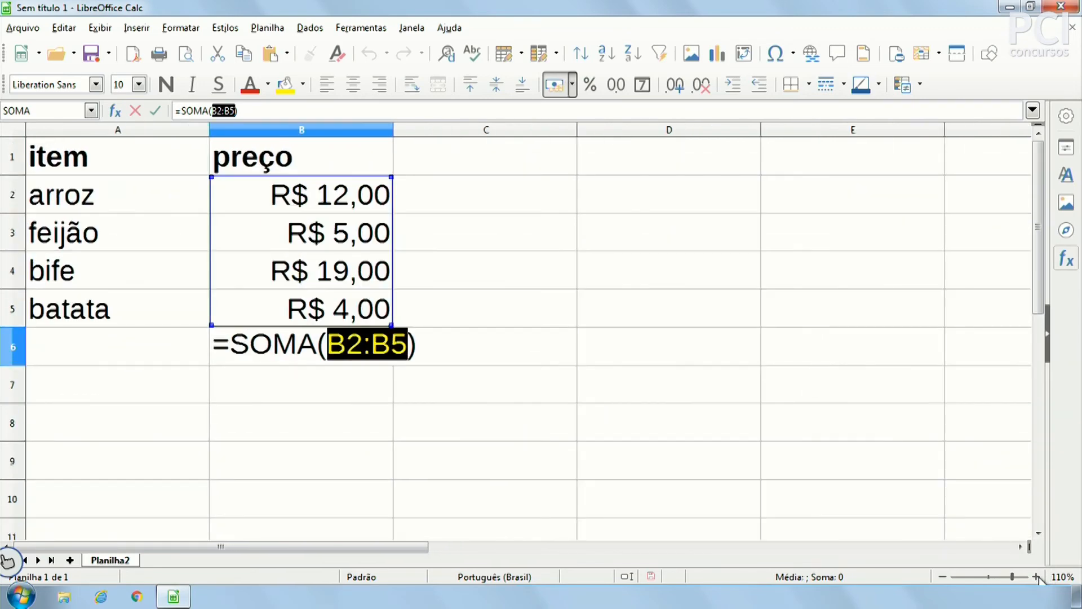
{"action": "left_click", "coordinate": [1036, 577]}
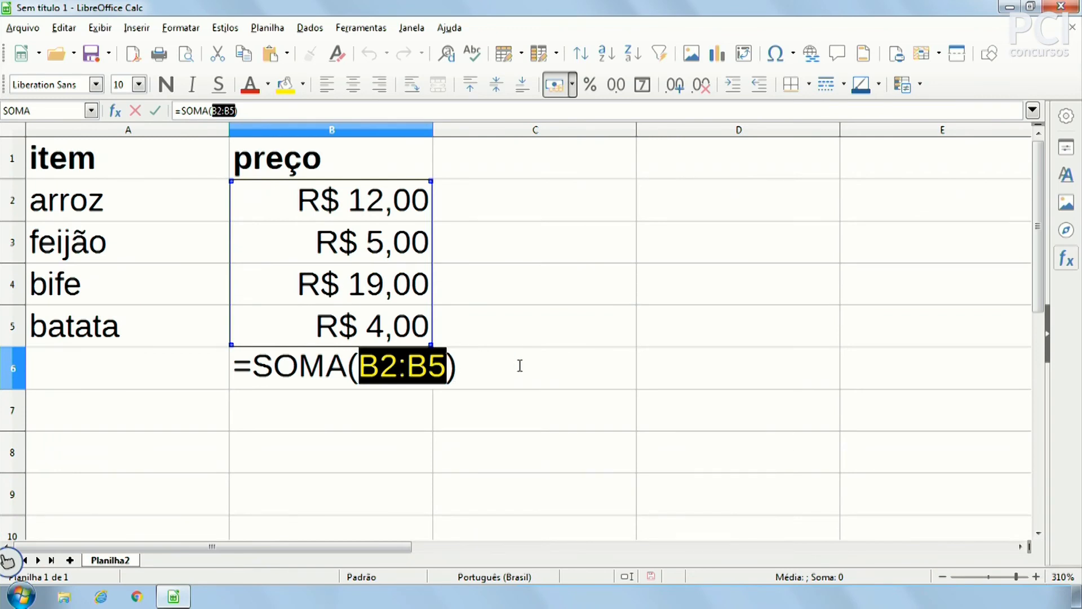
{"action": "key", "text": "Return"}
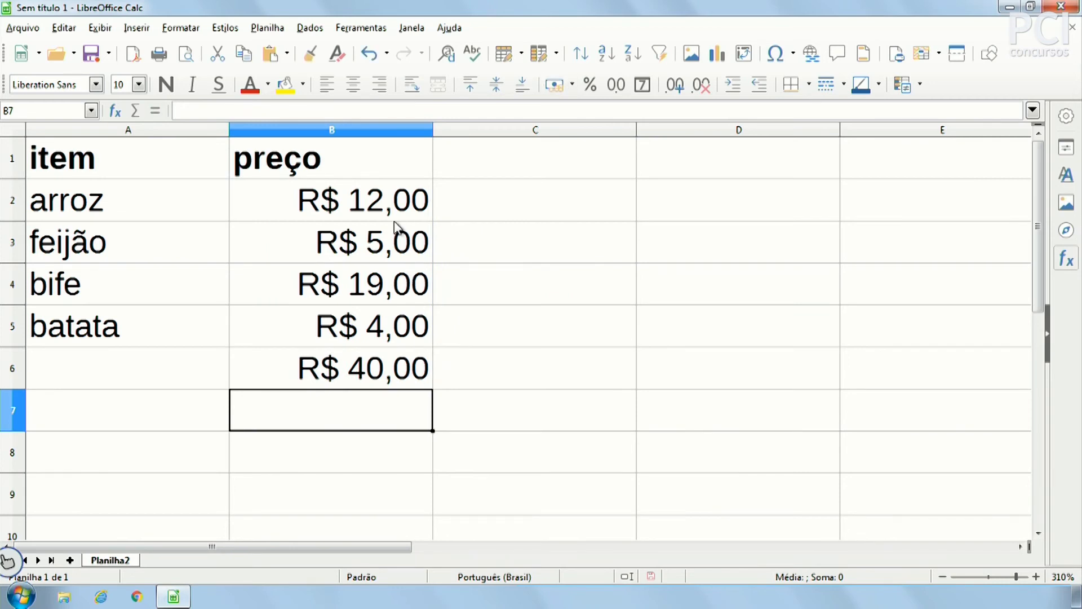
Step: Set the price of arroz in B2 to 10 and check the total in B6
{"action": "left_click", "coordinate": [420, 201]}
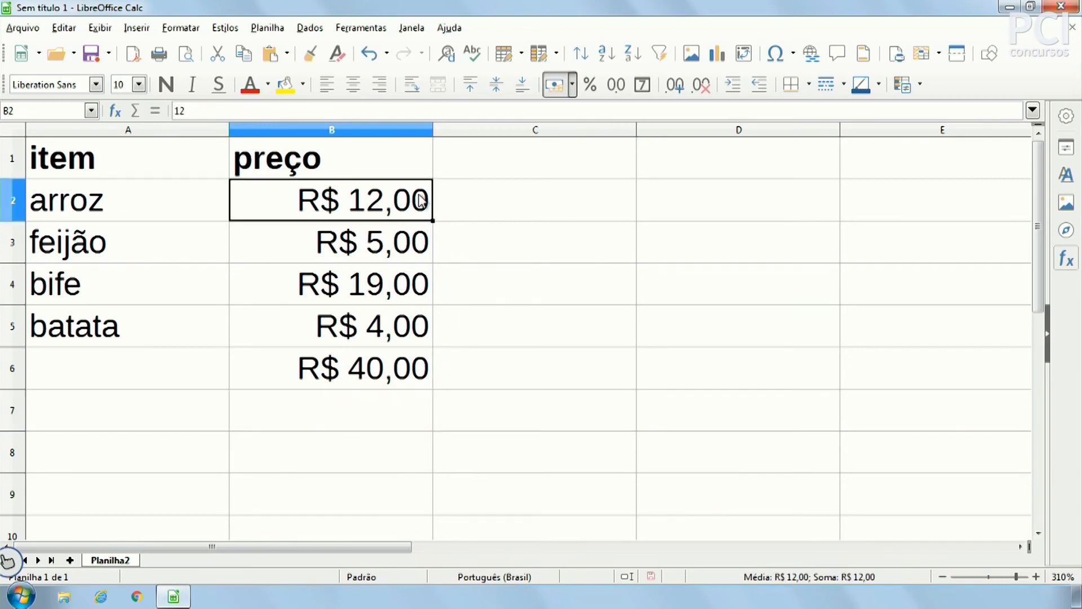
{"action": "type", "text": "10"}
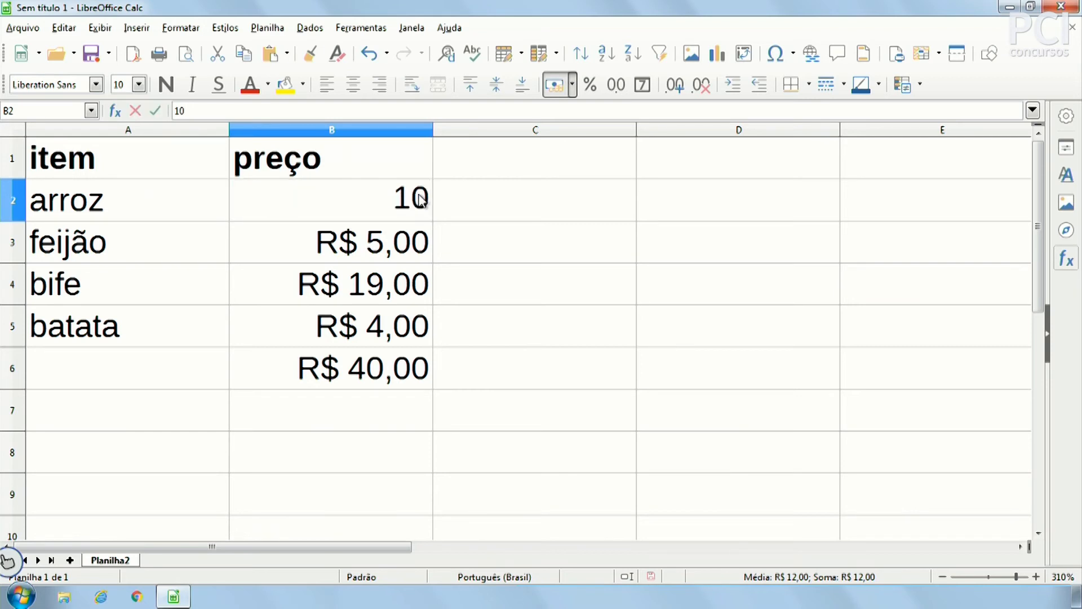
{"action": "key", "text": "Return"}
{"action": "left_click", "coordinate": [402, 373]}
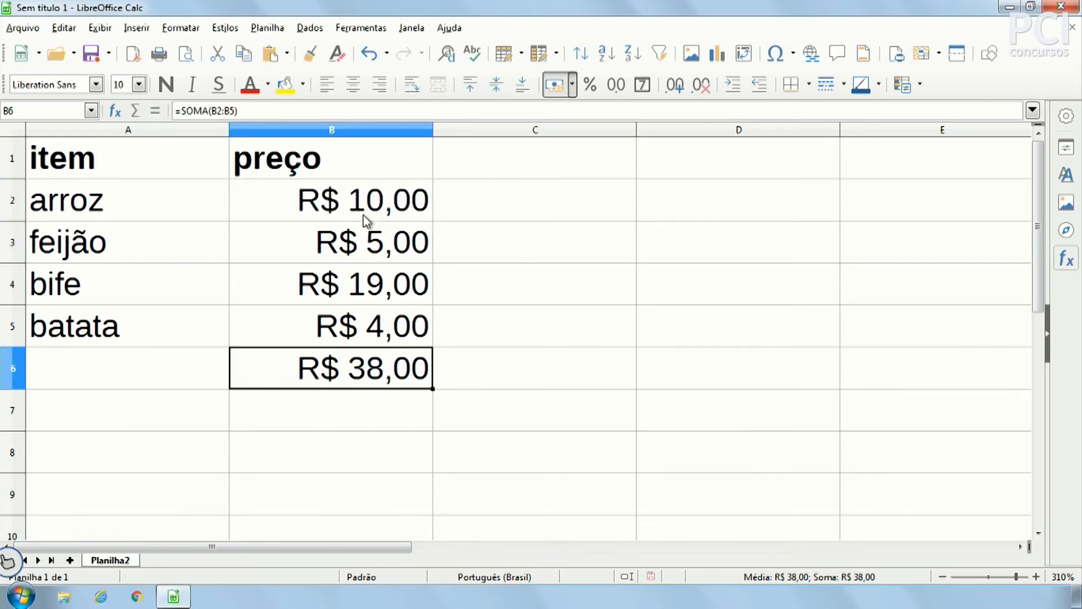
Step: Set the price of feijão in B3 to 4 and check the total in B6
{"action": "left_click", "coordinate": [367, 219]}
{"action": "left_click", "coordinate": [366, 260]}
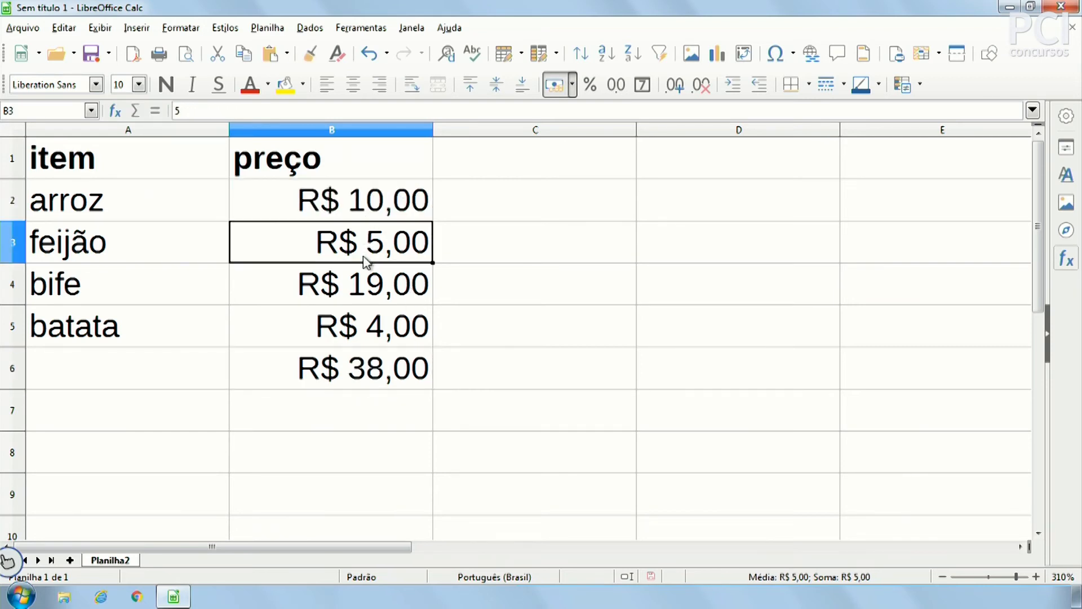
{"action": "type", "text": "4"}
{"action": "key", "text": "Return"}
{"action": "left_click", "coordinate": [504, 370]}
{"action": "left_click", "coordinate": [420, 378]}
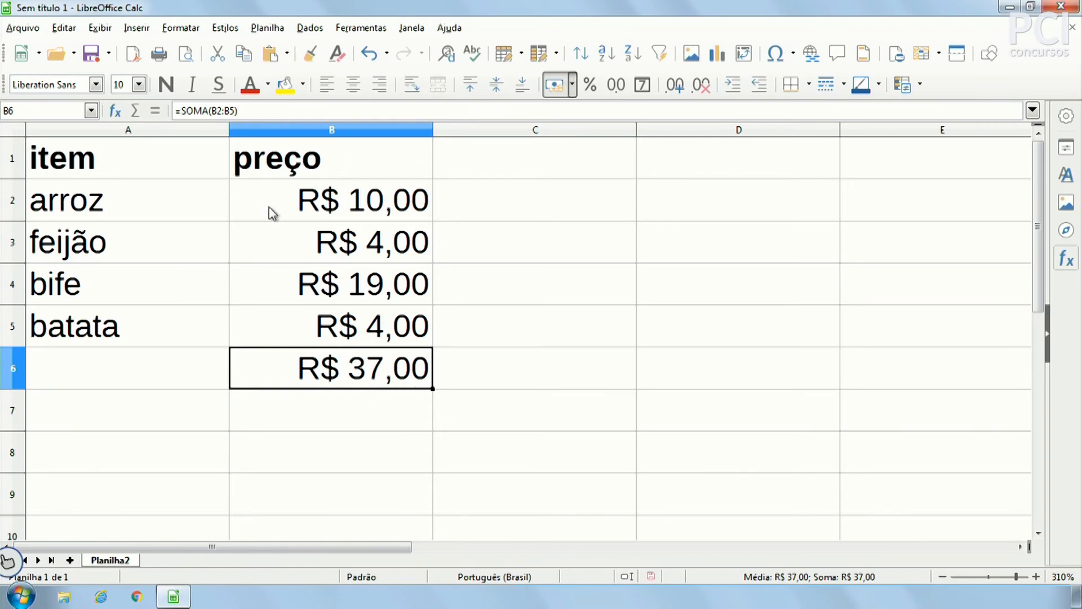
Step: Examine the parts of the SOMA formula in B6, including the range B2:B5 and the function name
{"action": "left_click_drag", "start_coordinate": [211, 111], "coordinate": [239, 110]}
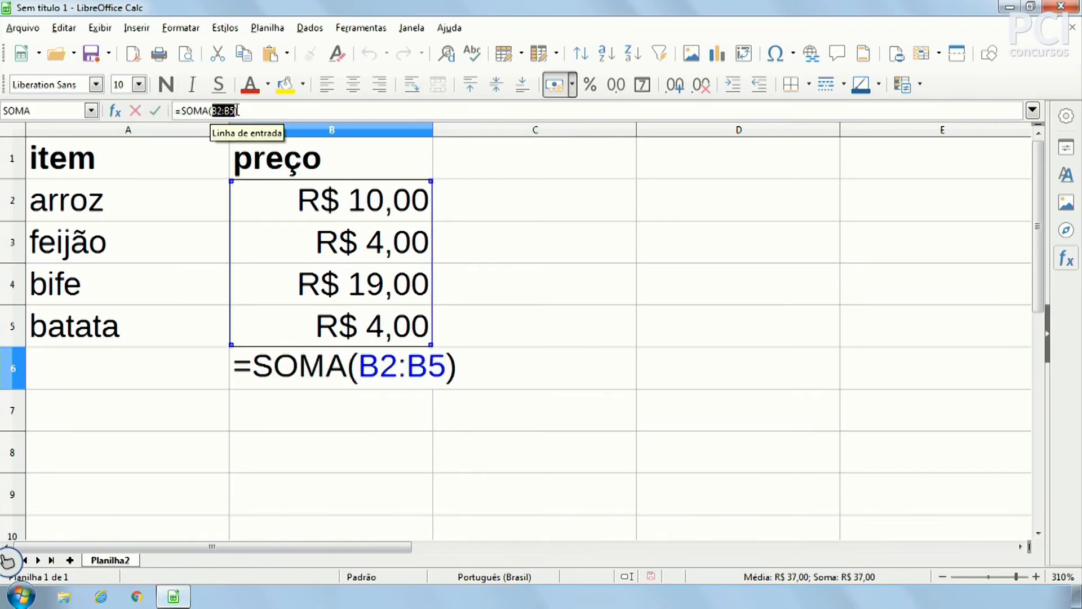
{"action": "left_click", "coordinate": [253, 110]}
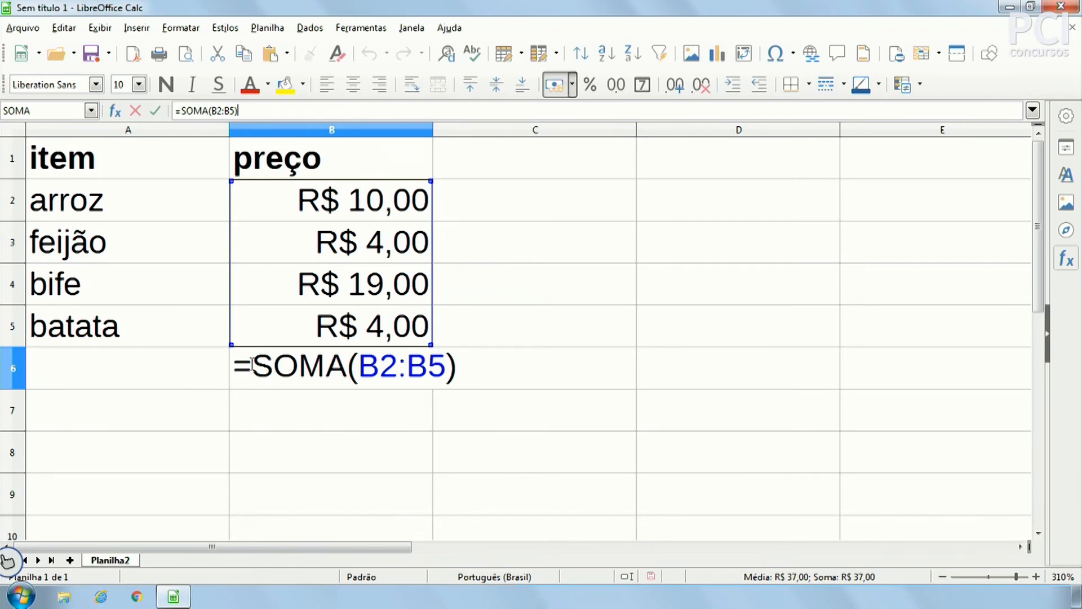
{"action": "left_click_drag", "start_coordinate": [243, 372], "coordinate": [486, 378]}
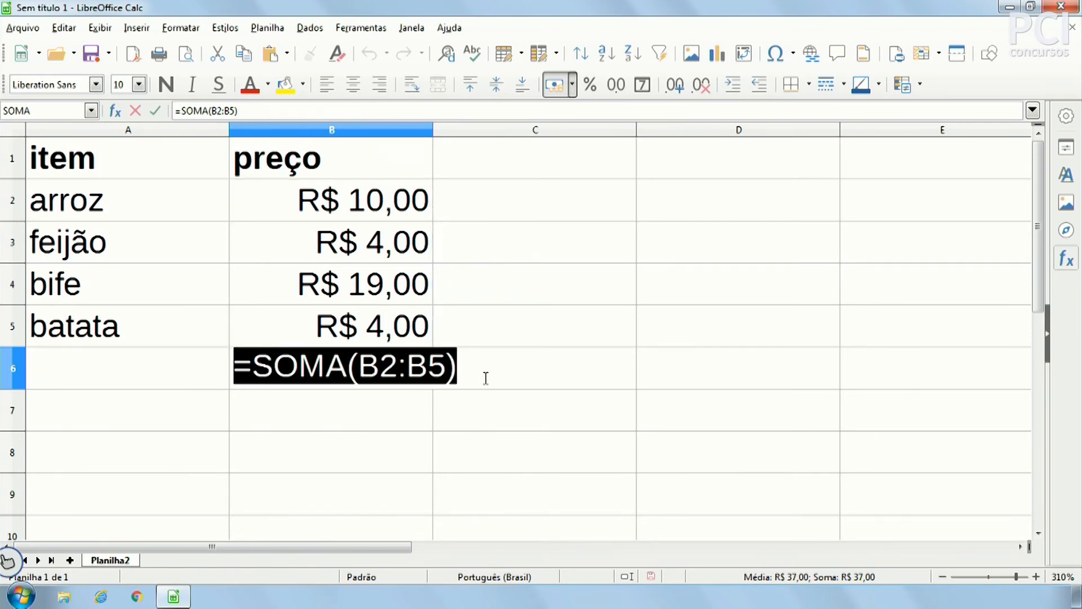
{"action": "left_click", "coordinate": [384, 366]}
{"action": "left_click_drag", "start_coordinate": [264, 375], "coordinate": [372, 380]}
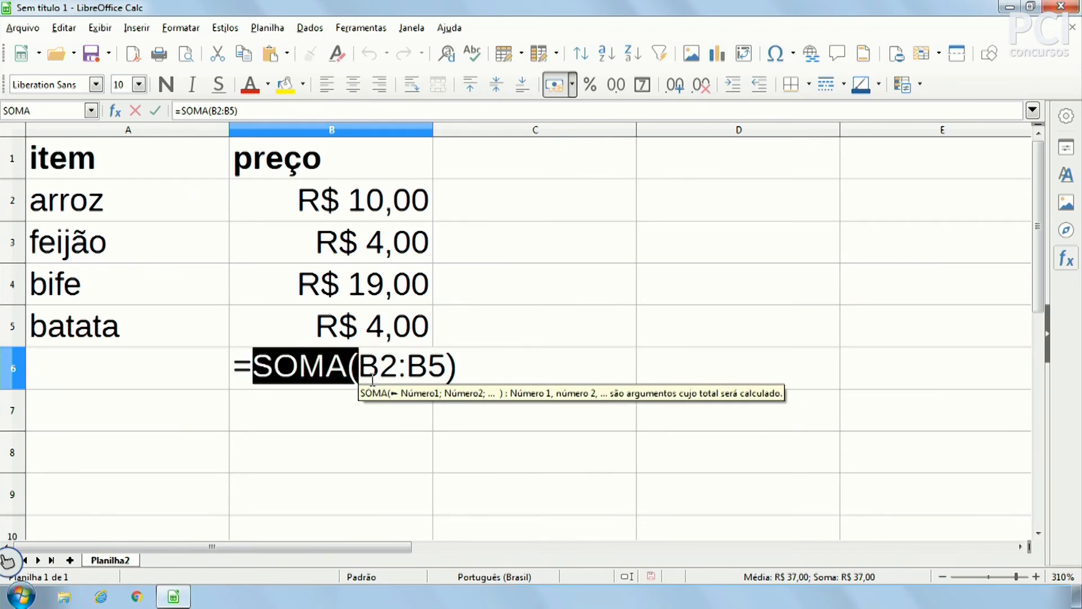
{"action": "key", "text": "Escape"}
{"action": "left_click", "coordinate": [486, 374]}
{"action": "left_click", "coordinate": [401, 381]}
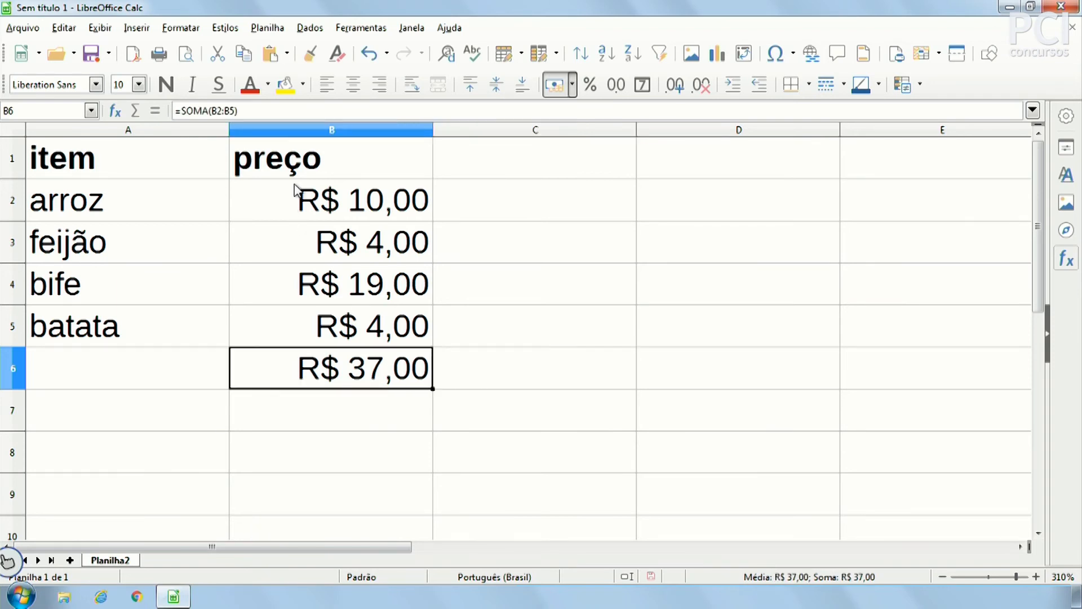
Step: Double the total in B6 by extending its formula to =SOMA(B2:B5)*2
{"action": "left_click", "coordinate": [242, 111]}
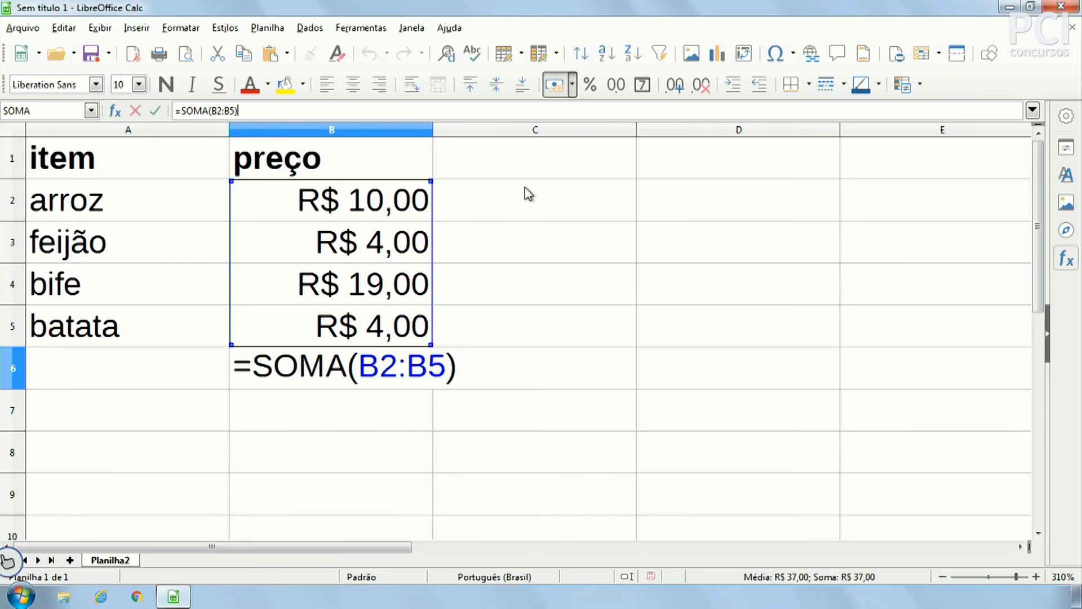
{"action": "type", "text": "*2"}
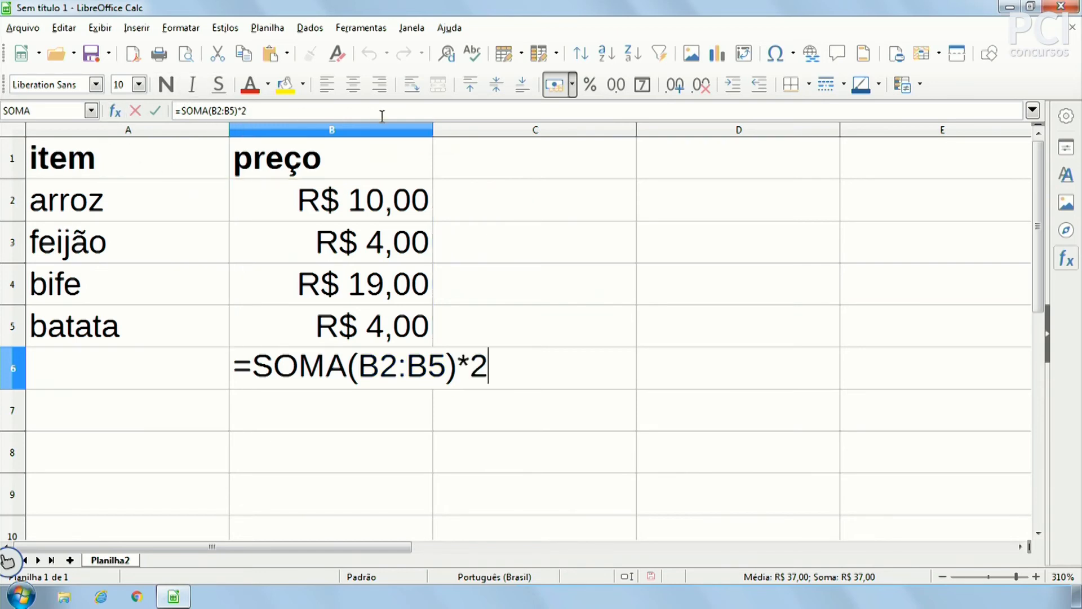
{"action": "key", "text": "Return"}
{"action": "left_click", "coordinate": [367, 377]}
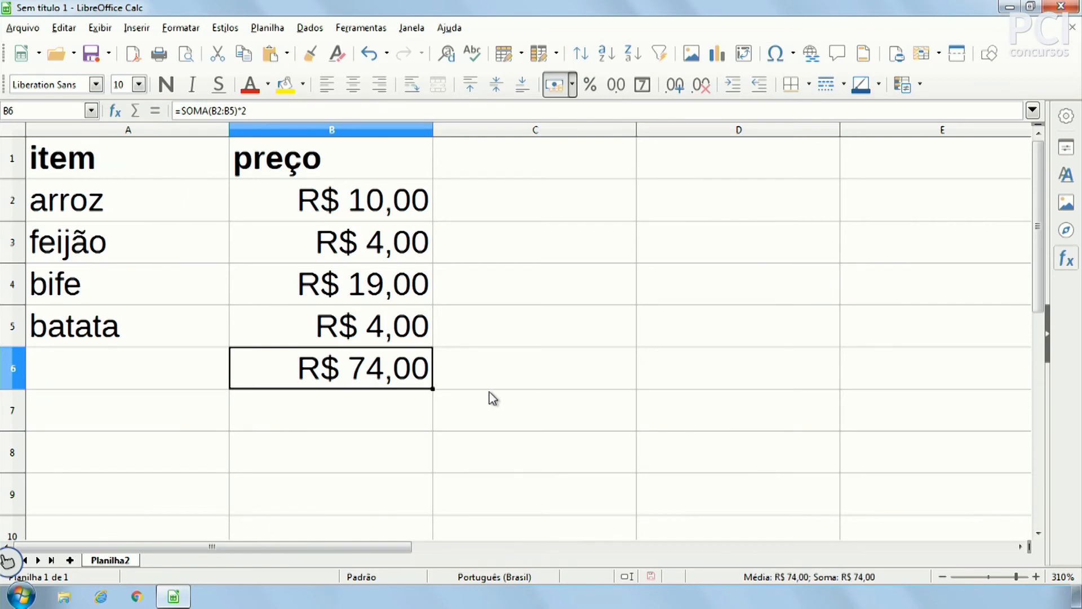
Step: Remove the multiplication from the B6 formula, restoring =SOMA(B2:B5)
{"action": "left_click_drag", "start_coordinate": [238, 111], "coordinate": [269, 111]}
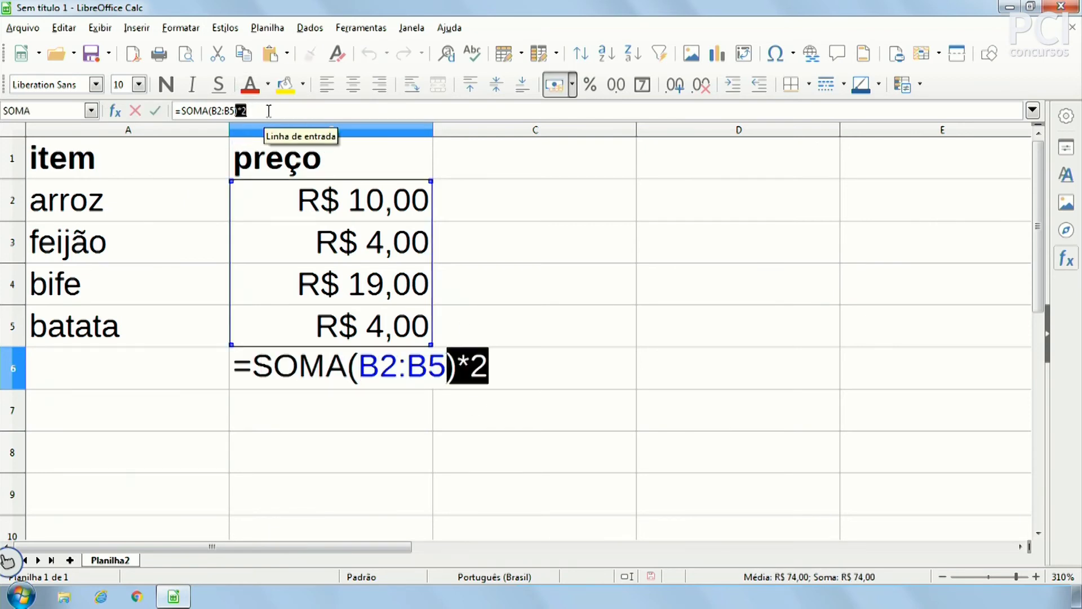
{"action": "key", "text": "BackSpace"}
{"action": "key", "text": "Return"}
{"action": "key", "text": "Up"}
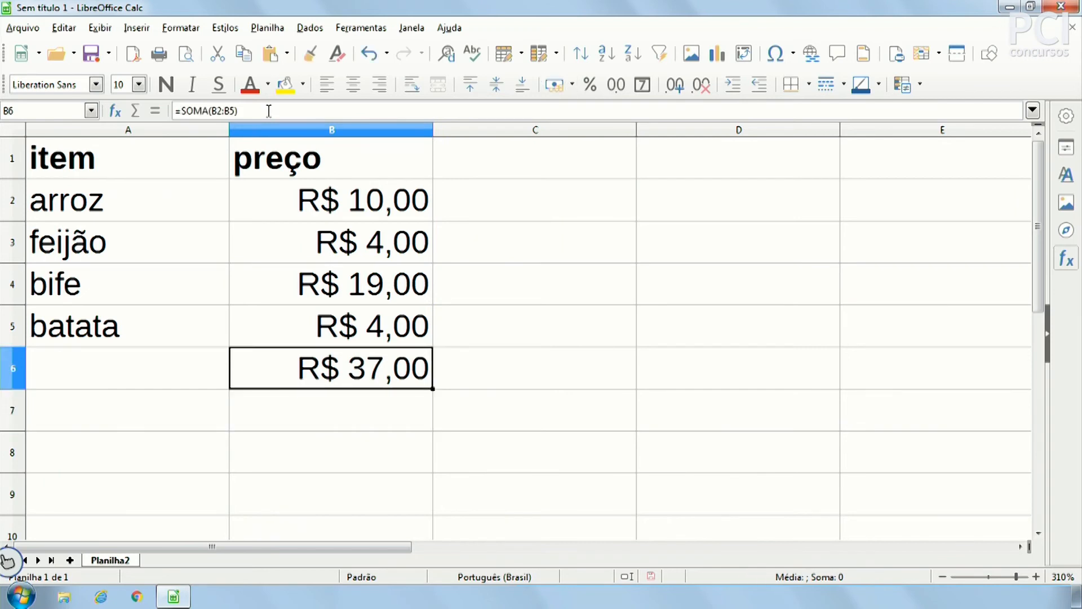
Step: Highlight the leading equals sign in the B6 formula
{"action": "key", "text": "Return"}
{"action": "key", "text": "Up"}
{"action": "left_click", "coordinate": [269, 110]}
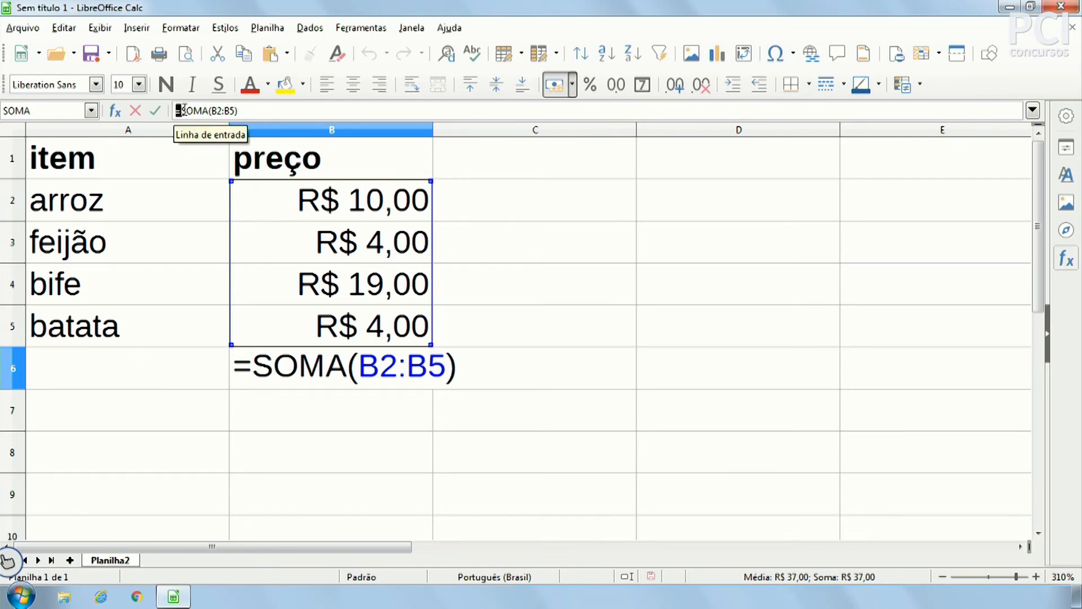
{"action": "left_click_drag", "start_coordinate": [177, 110], "coordinate": [182, 110]}
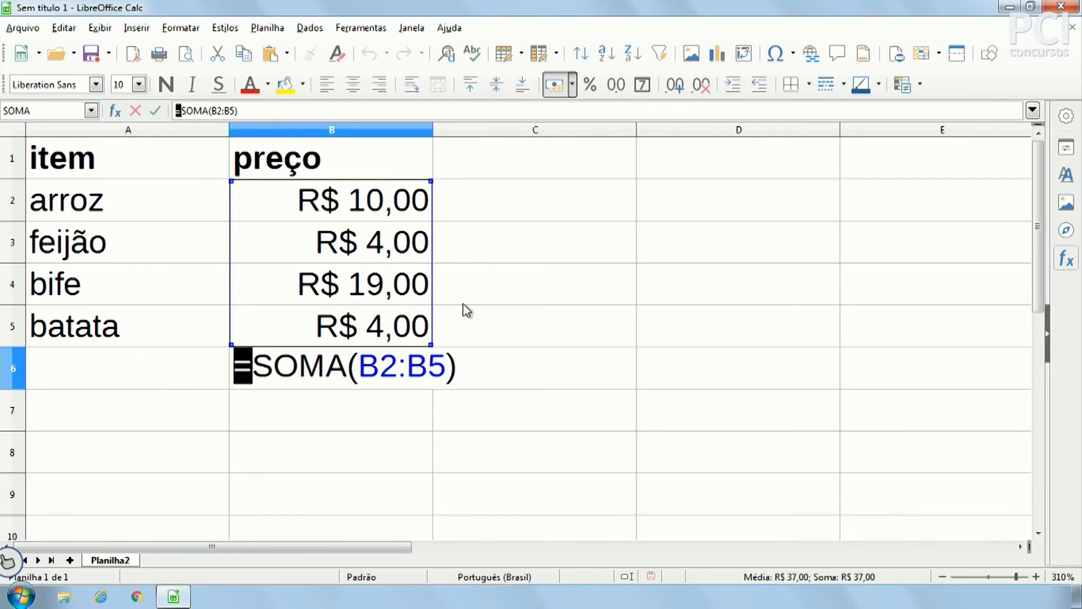
Step: Try to start a sum in C6 with SOMA( without the equals sign, and clear the cell
{"action": "left_click", "coordinate": [553, 380]}
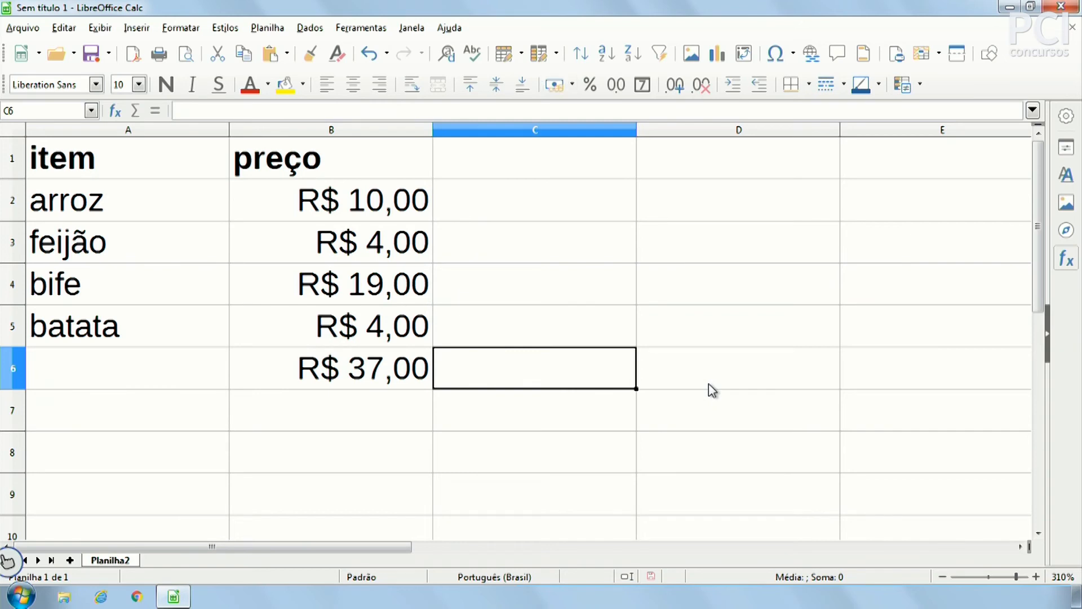
{"action": "type", "text": "SOMA("}
{"action": "left_click_drag", "start_coordinate": [321, 195], "coordinate": [320, 321]}
{"action": "left_click", "coordinate": [530, 386]}
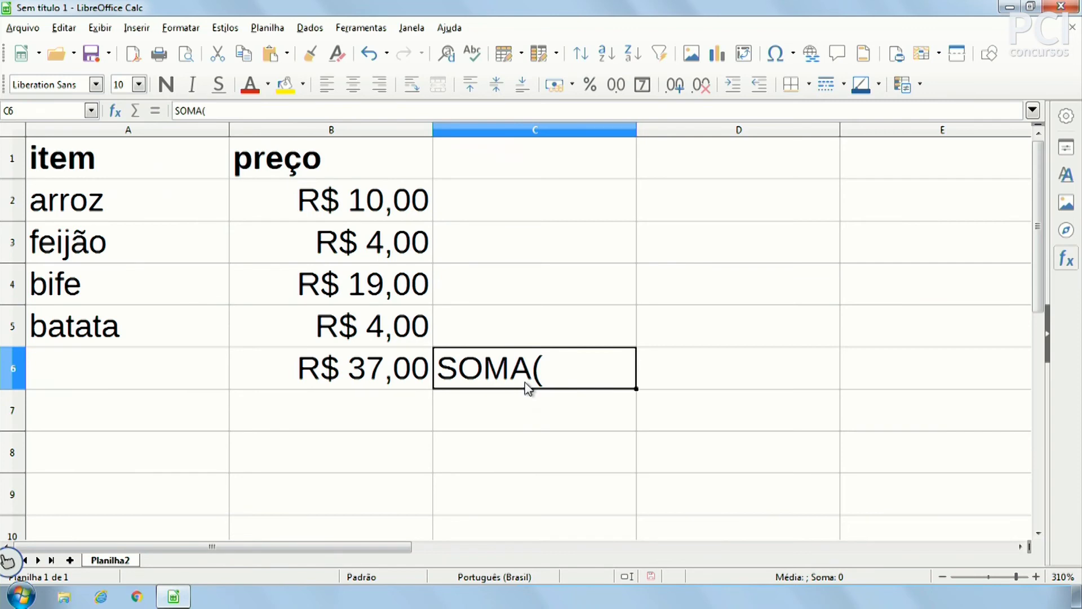
{"action": "key", "text": "Delete"}
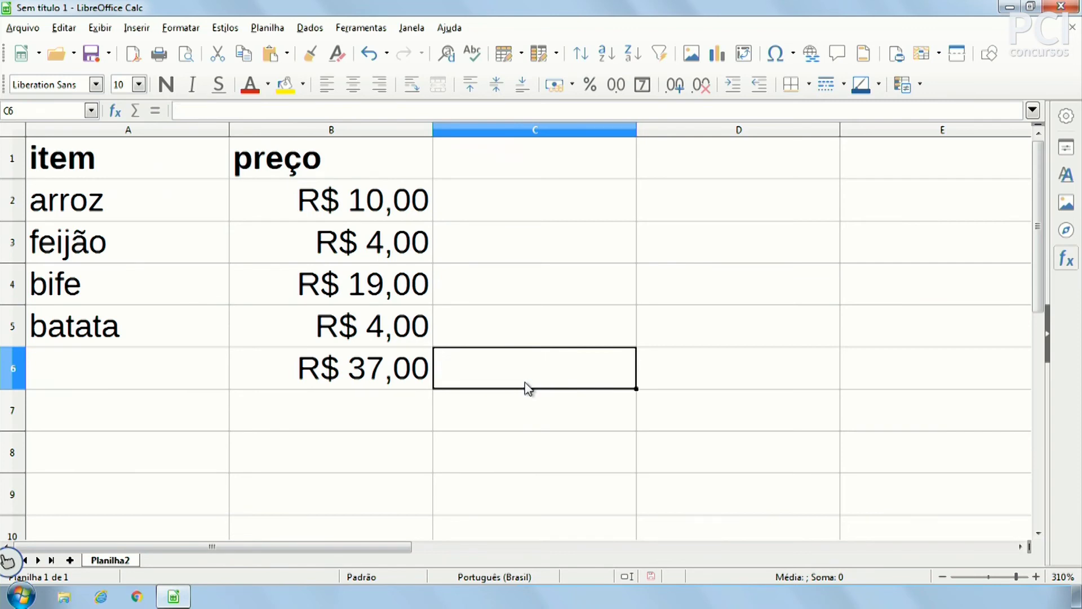
Step: Enter =SOMA(B2:B5) in C6 with the equals sign, check the formula and clear the cell
{"action": "type", "text": "=SOMA("}
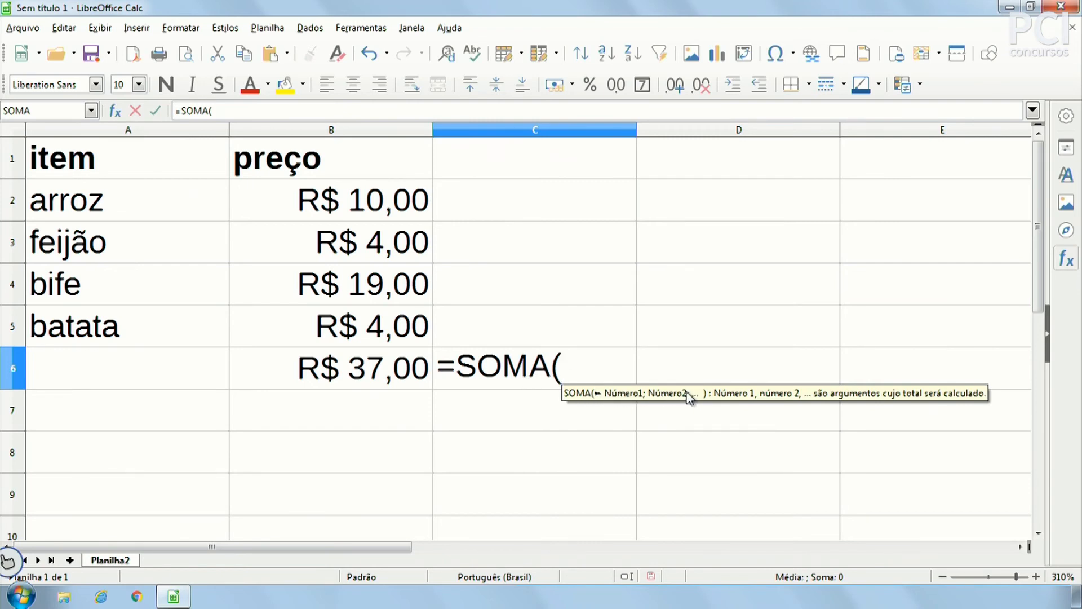
{"action": "left_click_drag", "start_coordinate": [409, 213], "coordinate": [390, 319]}
{"action": "key", "text": "Return"}
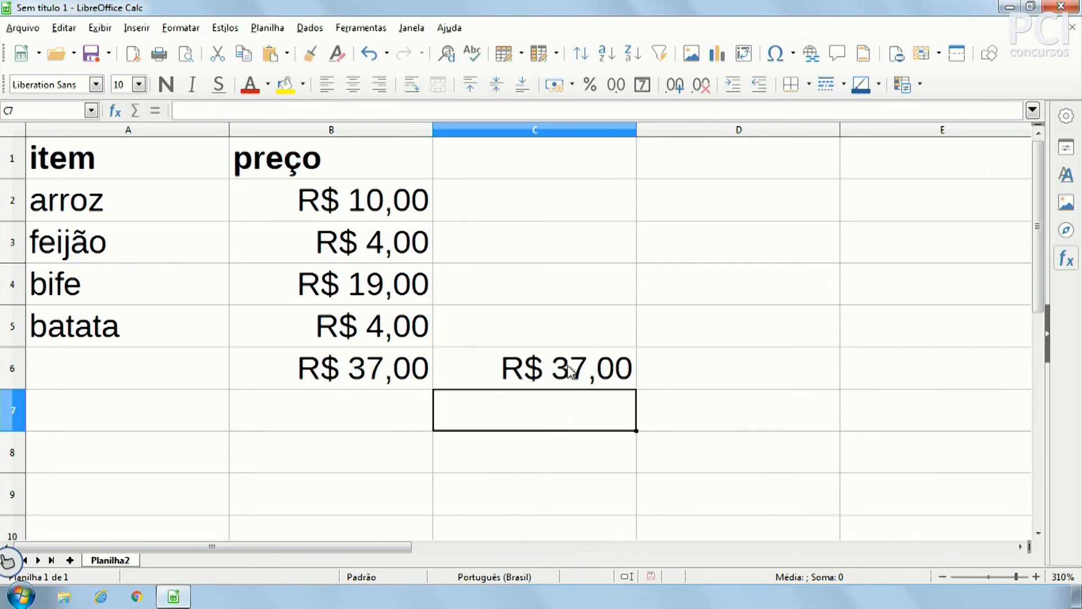
{"action": "left_click", "coordinate": [570, 369]}
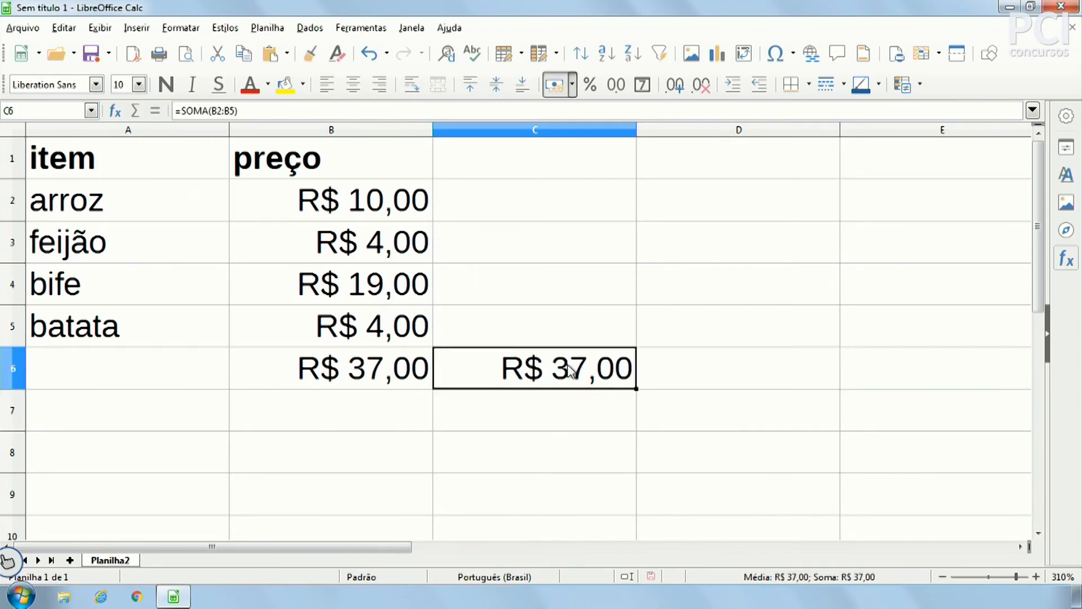
{"action": "key", "text": "Delete"}
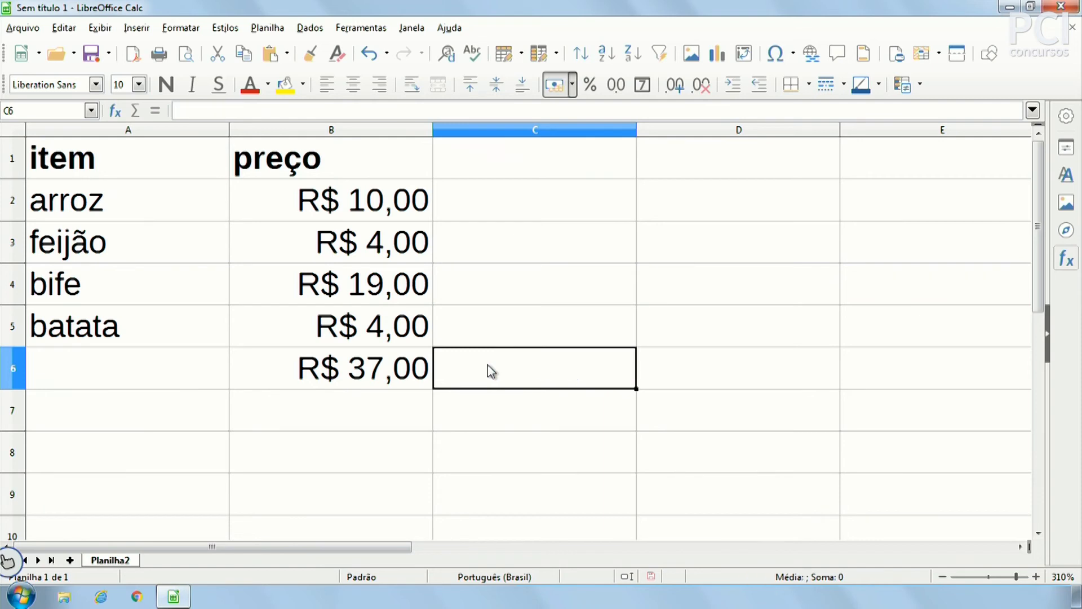
{"action": "left_click", "coordinate": [391, 367]}
{"action": "left_click", "coordinate": [476, 357]}
{"action": "left_click", "coordinate": [380, 365]}
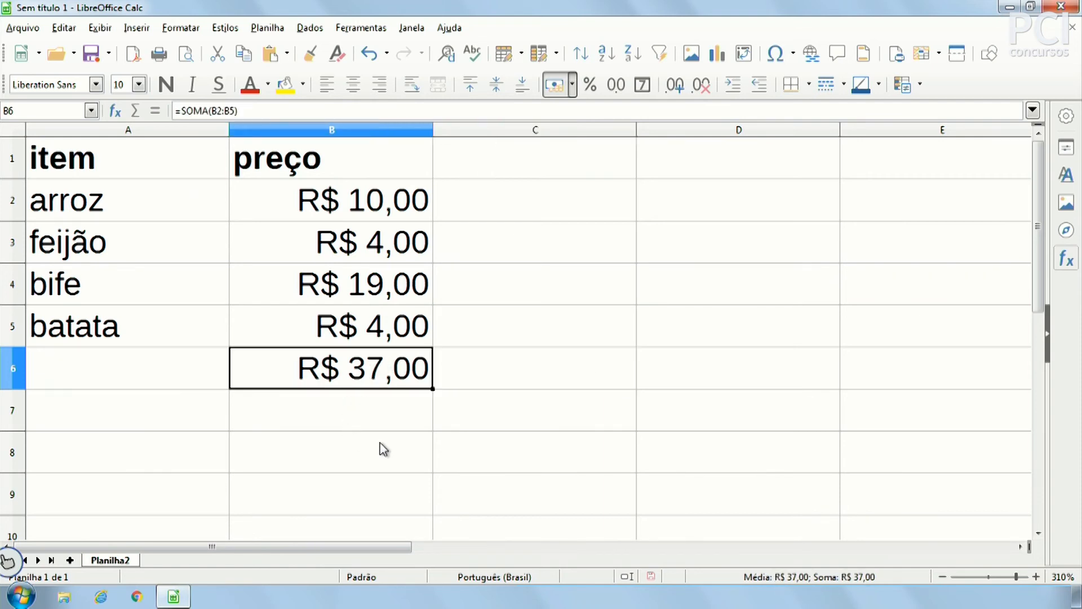
Step: Enter the subtraction =B4-B5 in C6 using cell references, check the formula and clear the cell
{"action": "left_click", "coordinate": [558, 374]}
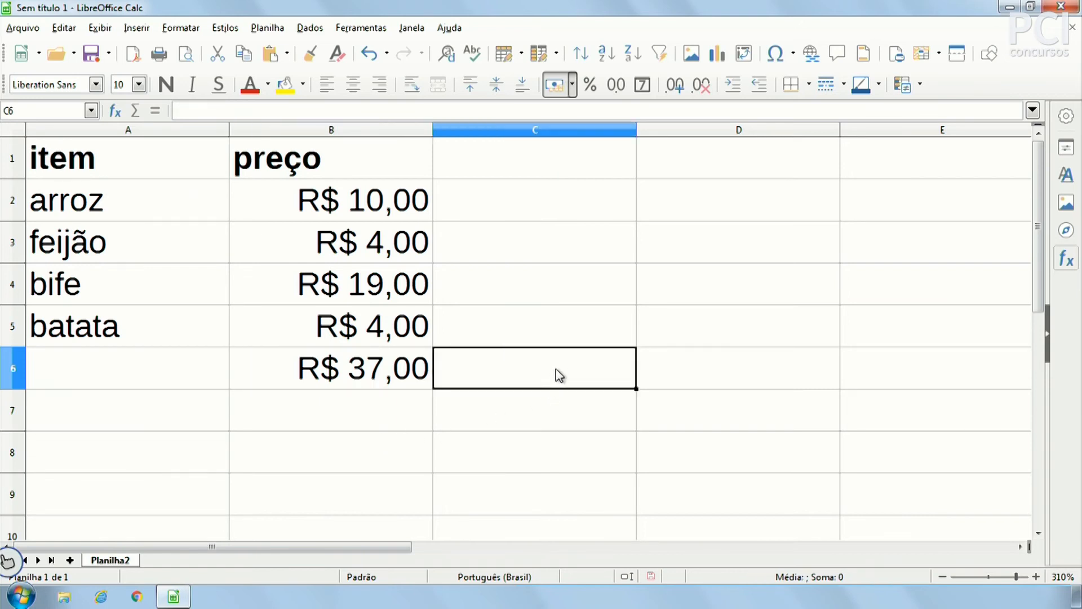
{"action": "left_click", "coordinate": [157, 118]}
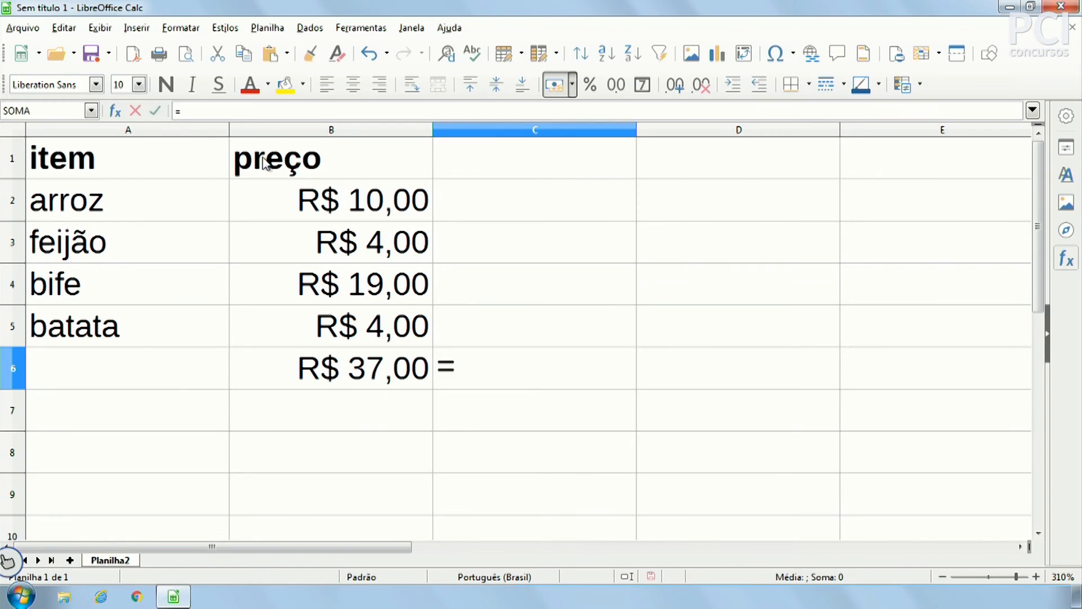
{"action": "left_click", "coordinate": [380, 288]}
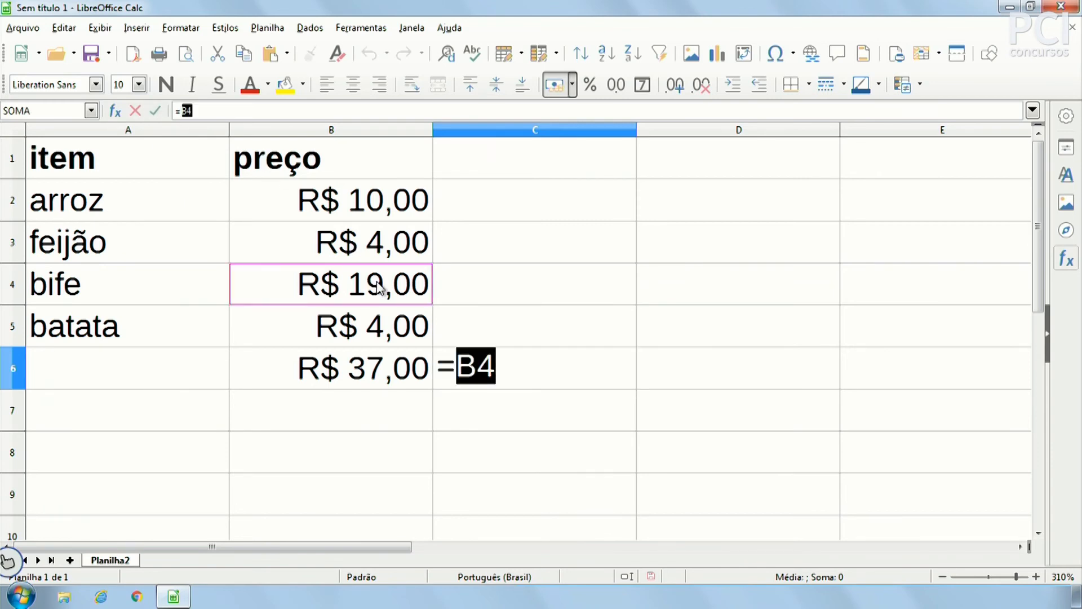
{"action": "type", "text": "-"}
{"action": "left_click", "coordinate": [377, 327]}
{"action": "key", "text": "Return"}
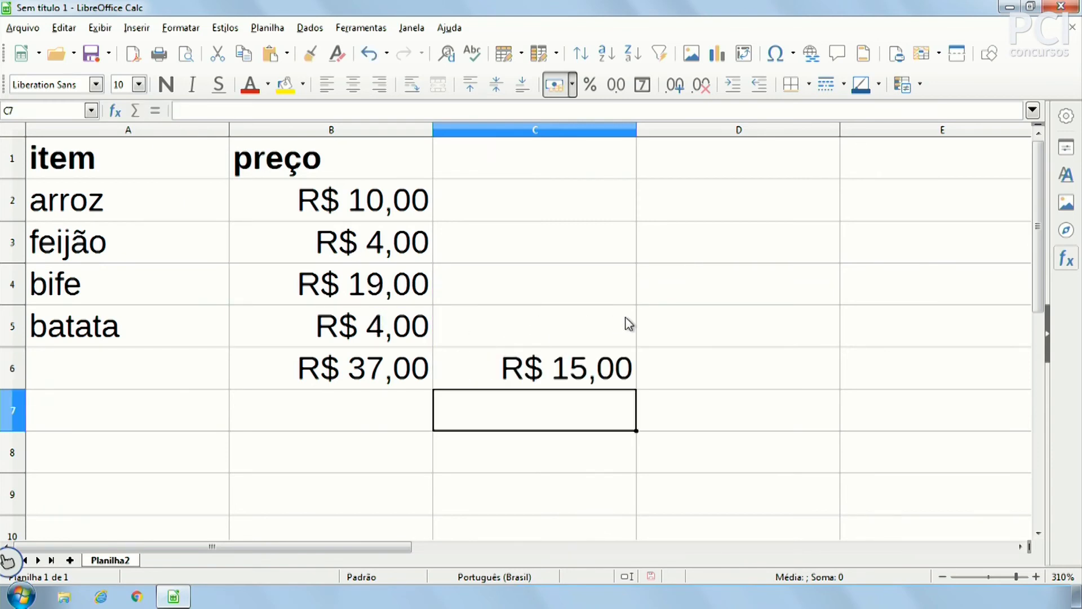
{"action": "left_click", "coordinate": [584, 364]}
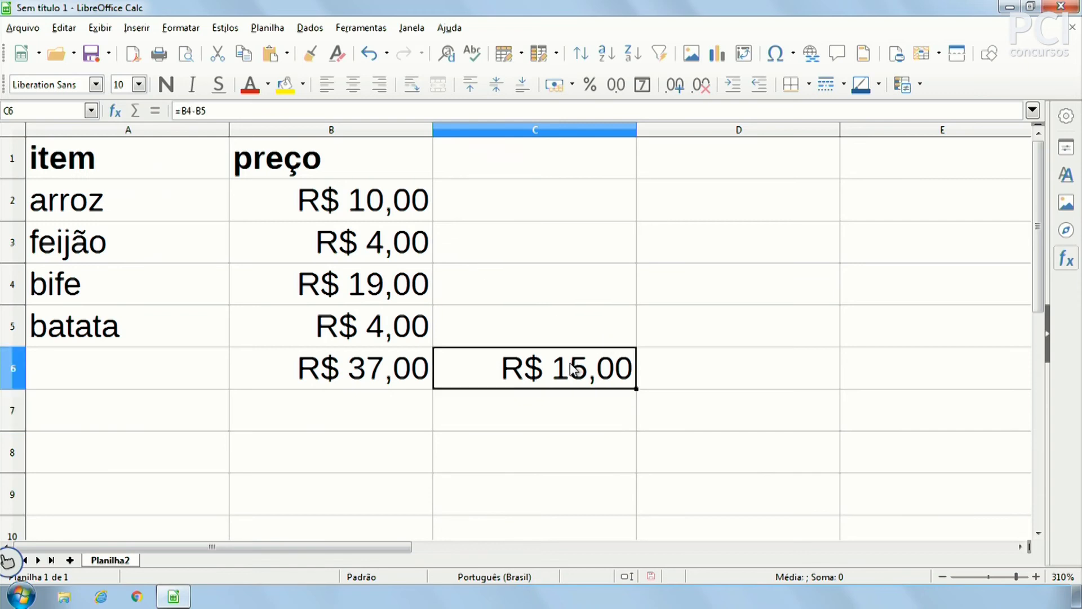
{"action": "key", "text": "Delete"}
Step: Enter the label Carteira in A8 and the amount 40 in B8, formatted as currency
{"action": "left_click", "coordinate": [191, 453]}
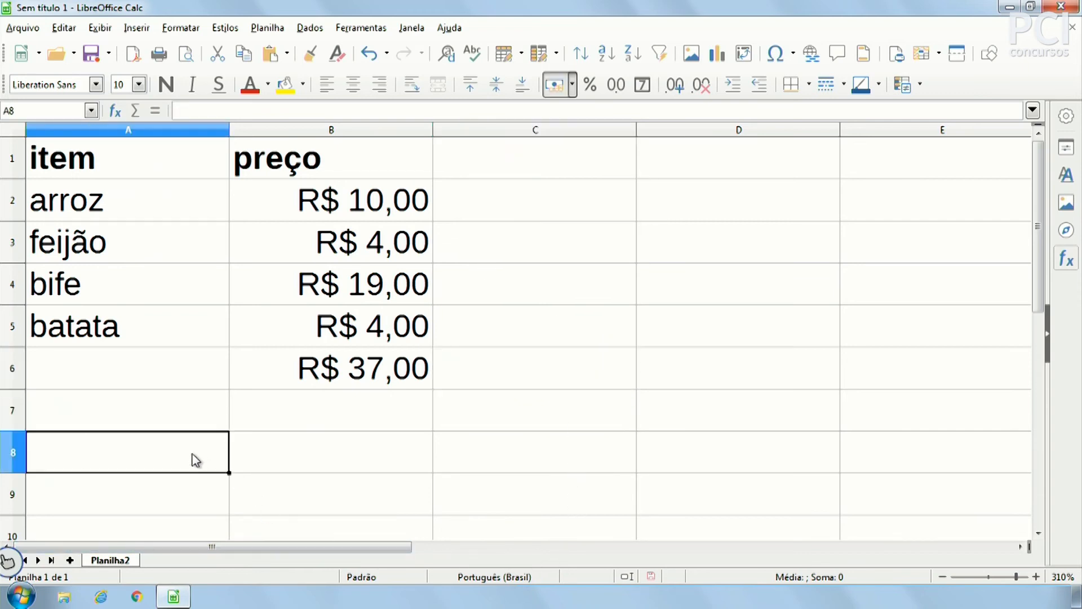
{"action": "type", "text": "Carteira"}
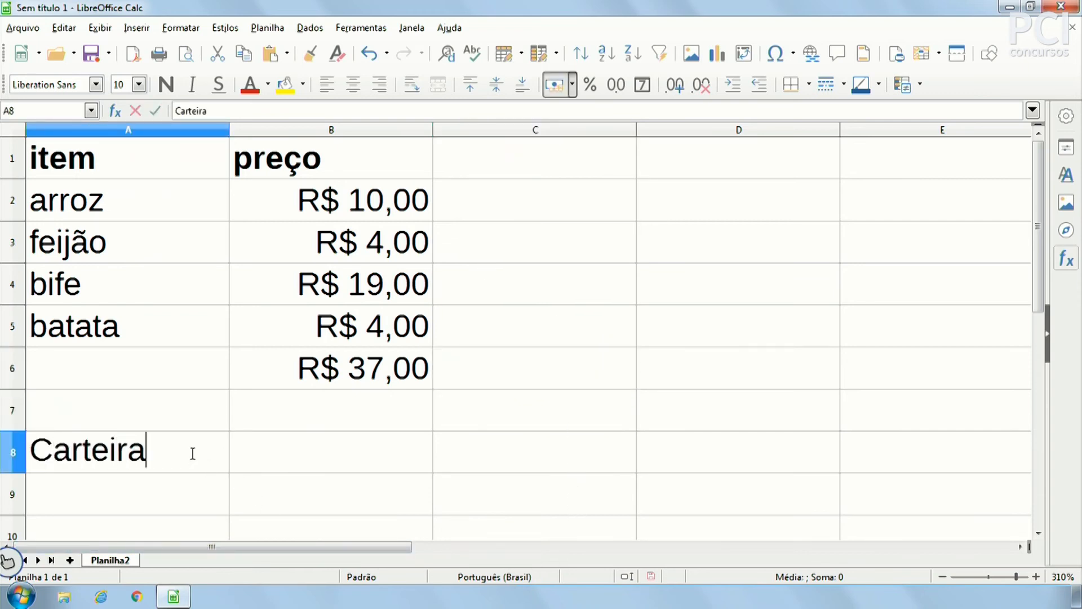
{"action": "key", "text": "Tab"}
{"action": "type", "text": "40"}
{"action": "key", "text": "Return"}
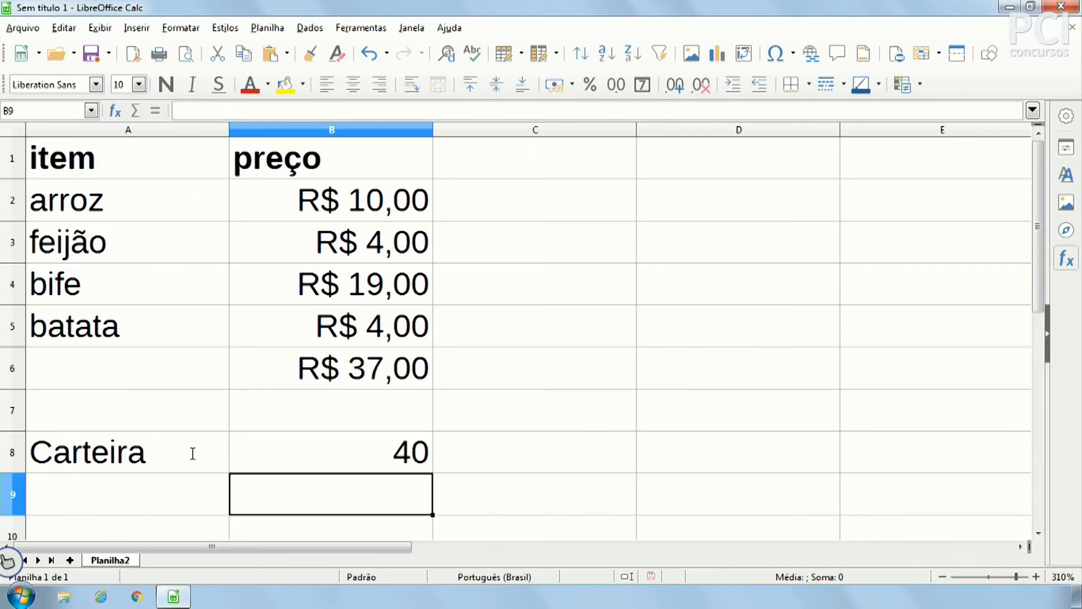
{"action": "left_click", "coordinate": [306, 438]}
{"action": "left_click", "coordinate": [555, 86]}
{"action": "left_click", "coordinate": [478, 469]}
{"action": "left_click_drag", "start_coordinate": [473, 442], "coordinate": [485, 437]}
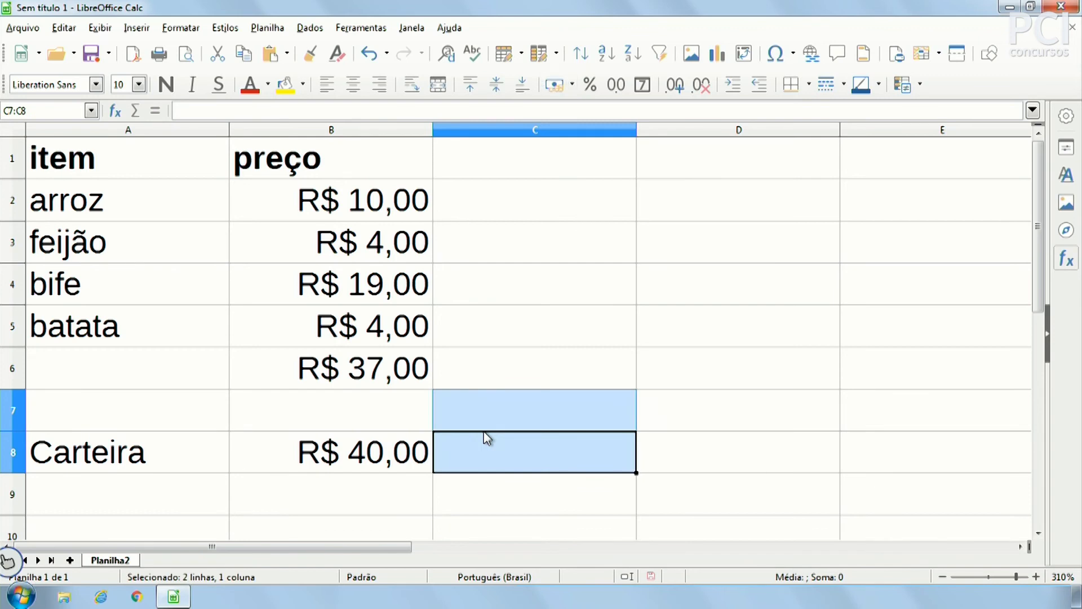
{"action": "left_click", "coordinate": [551, 399]}
{"action": "left_click", "coordinate": [514, 466]}
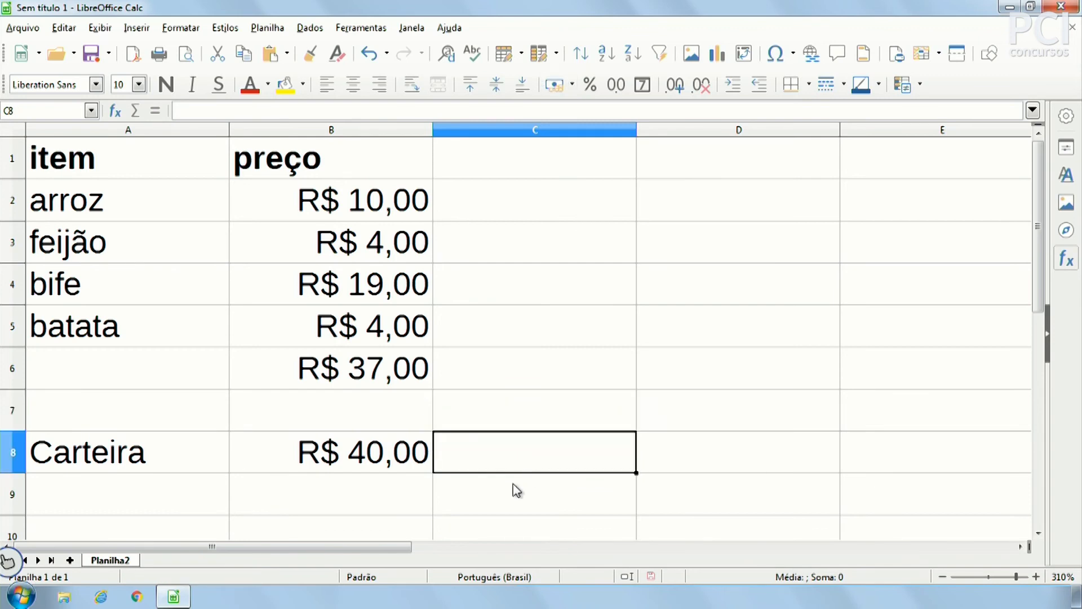
Step: Subtract the price total from the Carteira amount in B9 with =B8-B6 and check the formula
{"action": "left_click", "coordinate": [389, 510]}
{"action": "type", "text": "="}
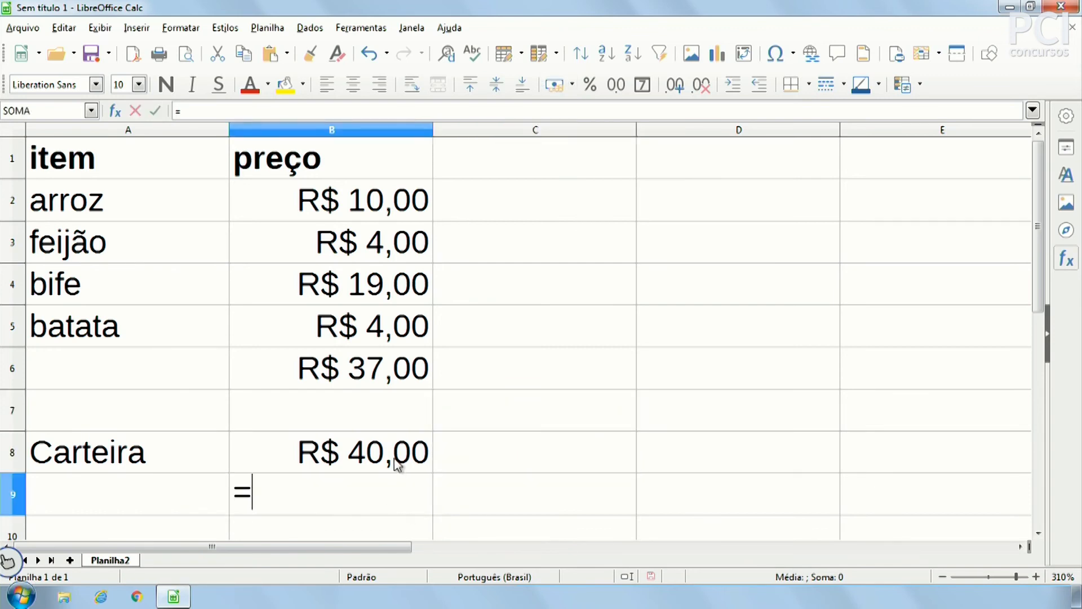
{"action": "left_click", "coordinate": [395, 460]}
{"action": "type", "text": "-"}
{"action": "left_click", "coordinate": [383, 363]}
{"action": "key", "text": "Return"}
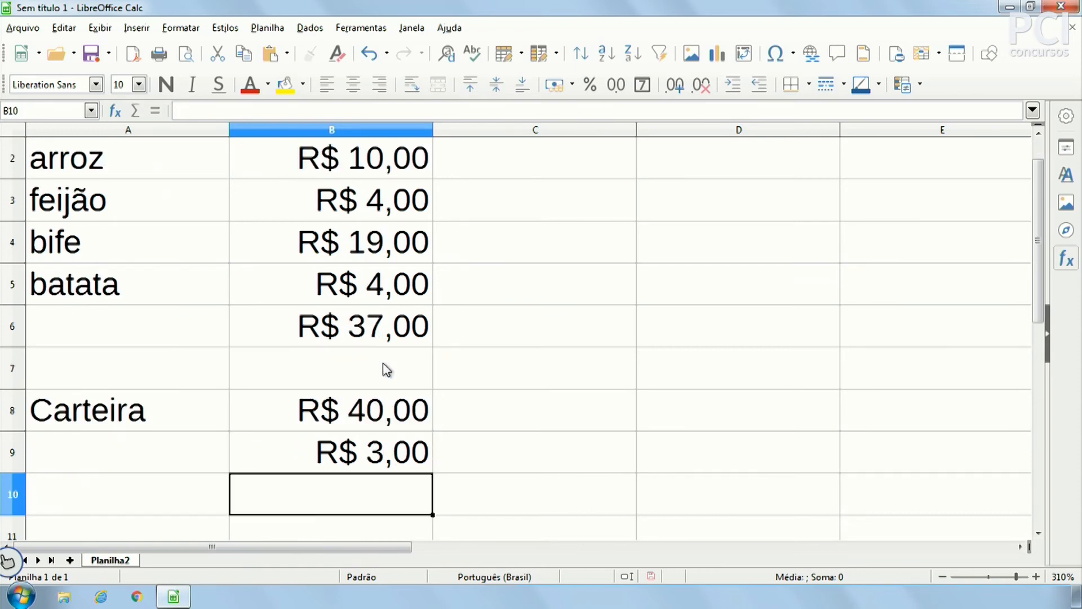
{"action": "left_click", "coordinate": [403, 465]}
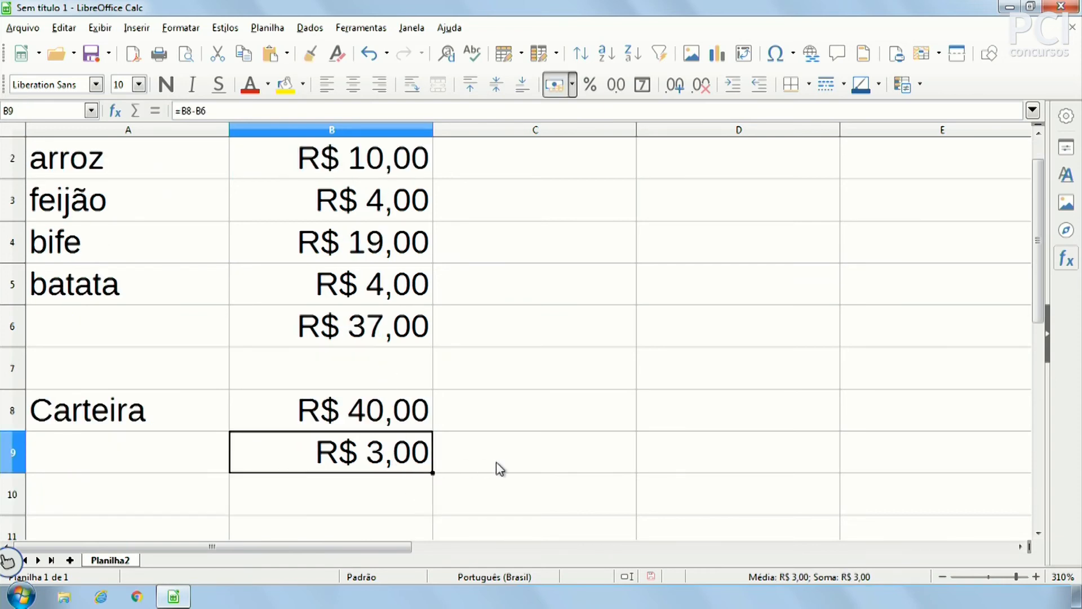
Step: Change the arroz price in B2 to 13 and check the total in B6
{"action": "scroll", "coordinate": [500, 469], "scroll_direction": "up", "scroll_amount": 1}
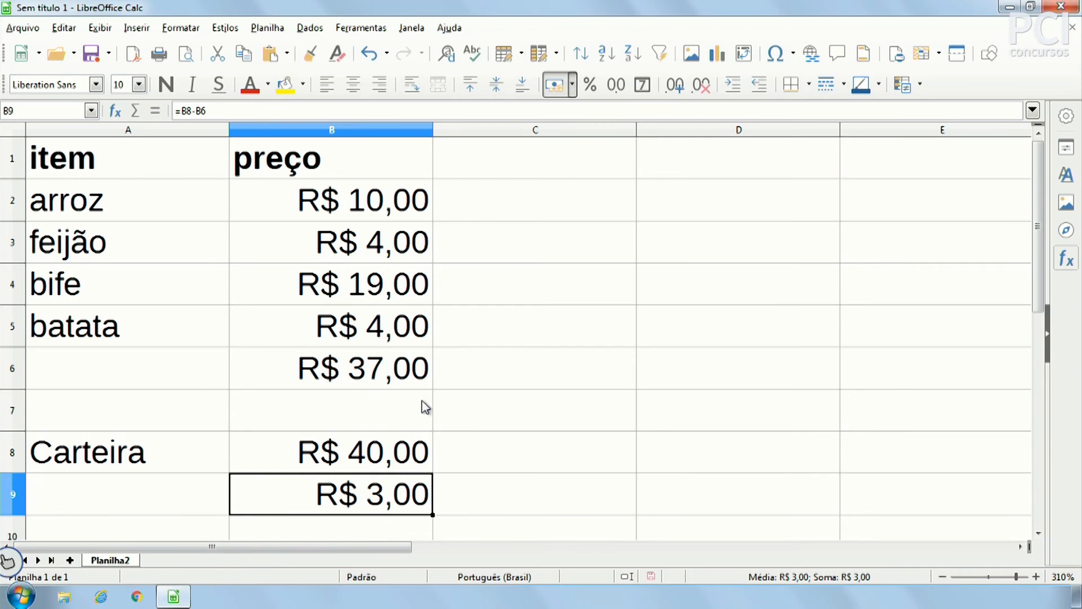
{"action": "left_click", "coordinate": [388, 373]}
{"action": "left_click", "coordinate": [387, 216]}
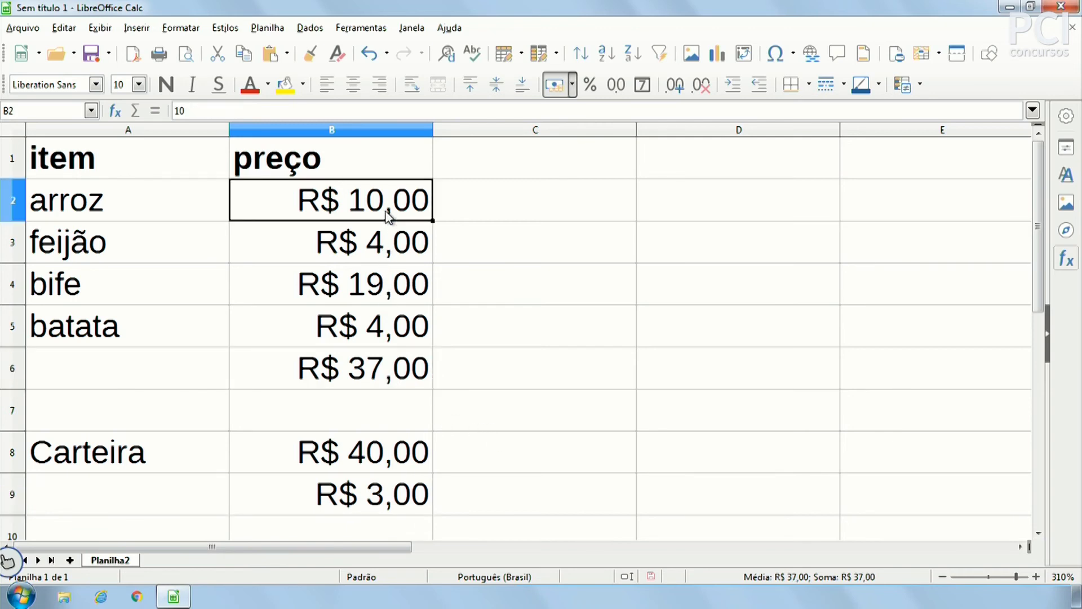
{"action": "type", "text": "13"}
{"action": "key", "text": "Return"}
{"action": "left_click", "coordinate": [424, 385]}
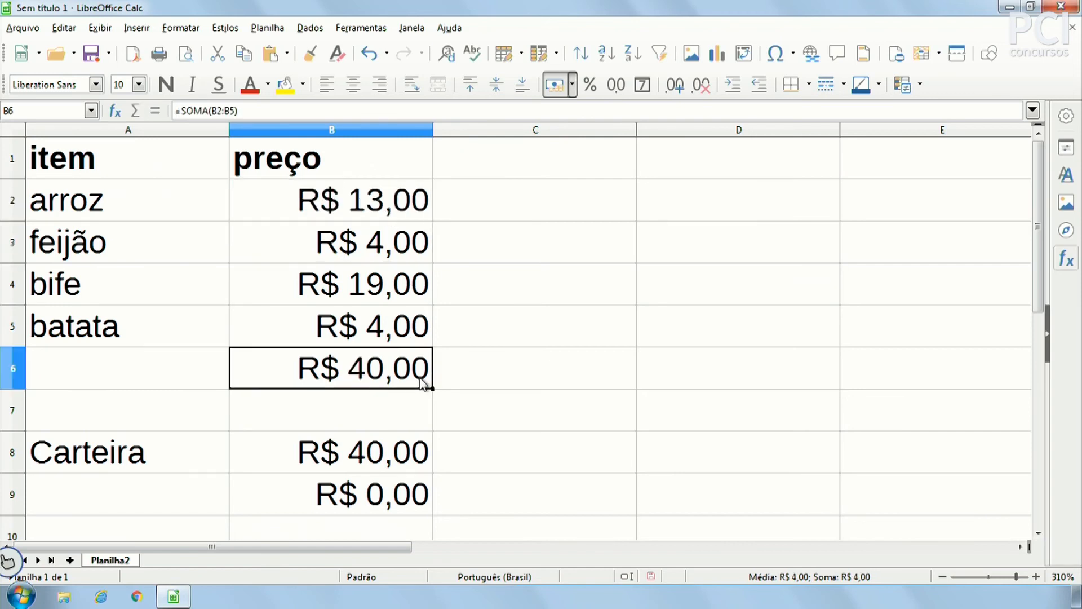
Step: Divide the total by the number of items in C6 with =B6/4, check the formula and highlight prices B2:B5
{"action": "left_click", "coordinate": [541, 374]}
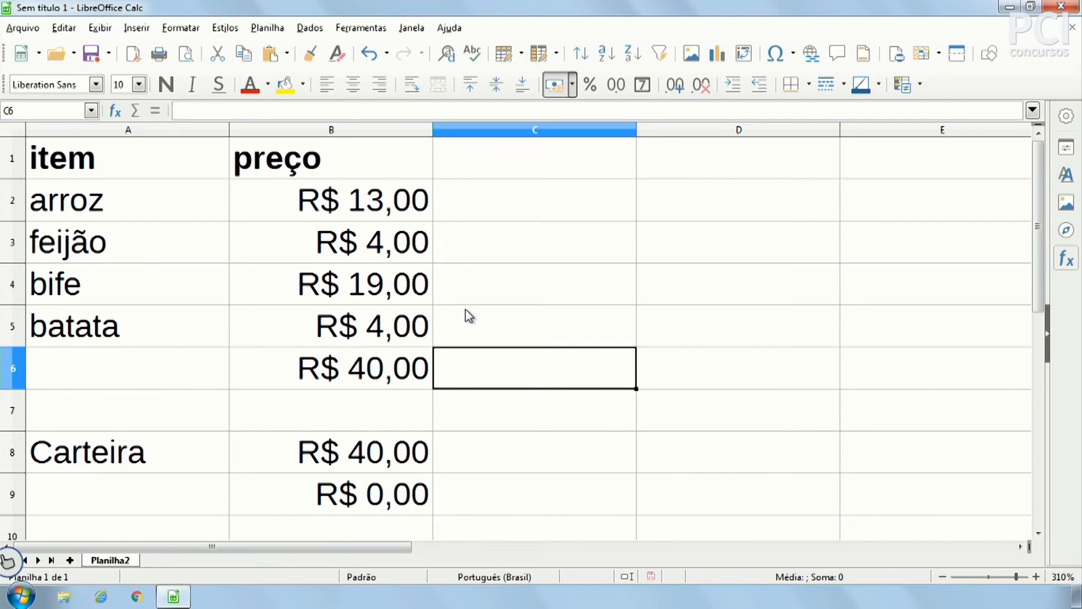
{"action": "left_click", "coordinate": [158, 110]}
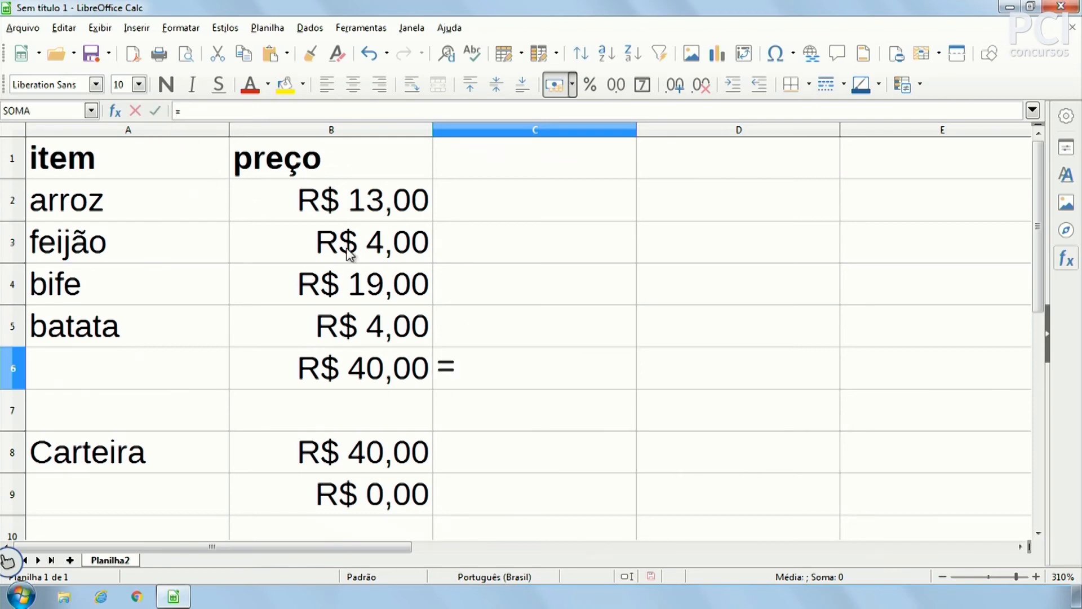
{"action": "left_click", "coordinate": [371, 364]}
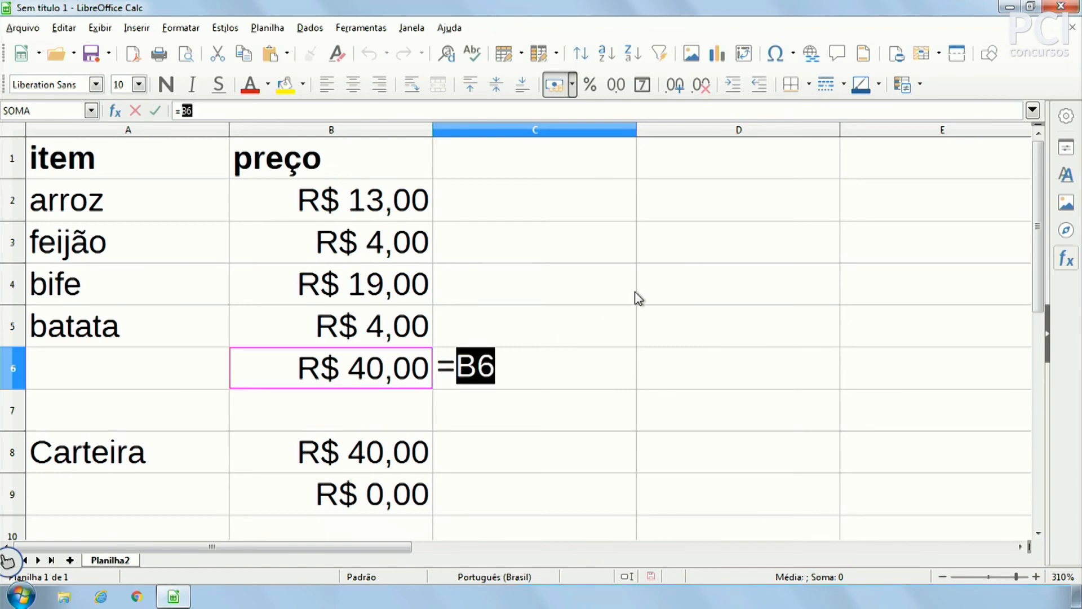
{"action": "type", "text": "/4"}
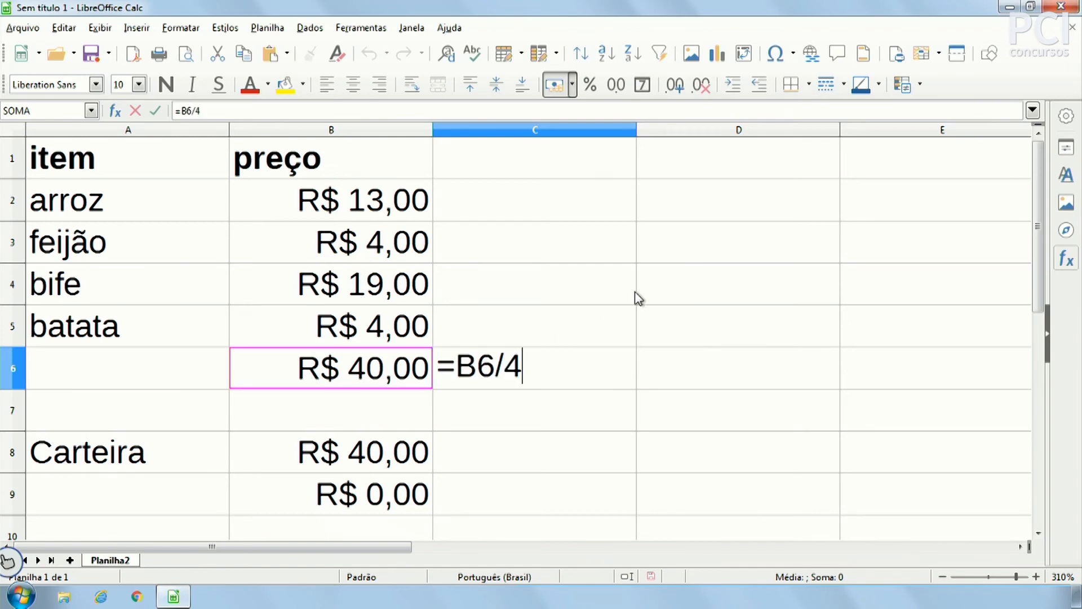
{"action": "key", "text": "Return"}
{"action": "left_click", "coordinate": [580, 367]}
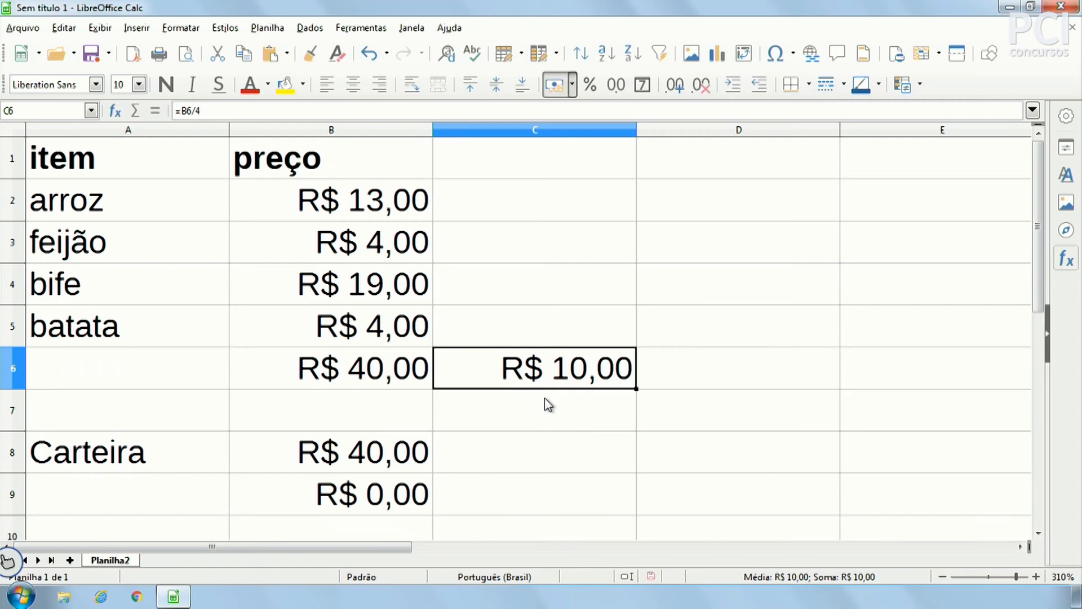
{"action": "left_click_drag", "start_coordinate": [373, 206], "coordinate": [352, 328]}
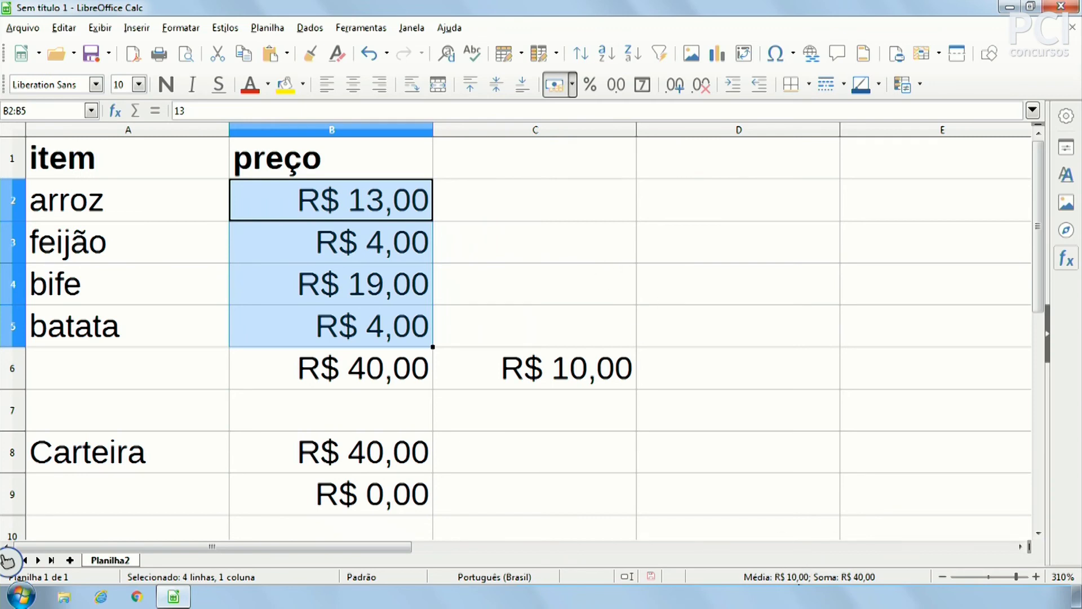
Step: Open the Function Wizard for cell C2 and move the dialog so that it is fully in view
{"action": "left_click", "coordinate": [543, 218]}
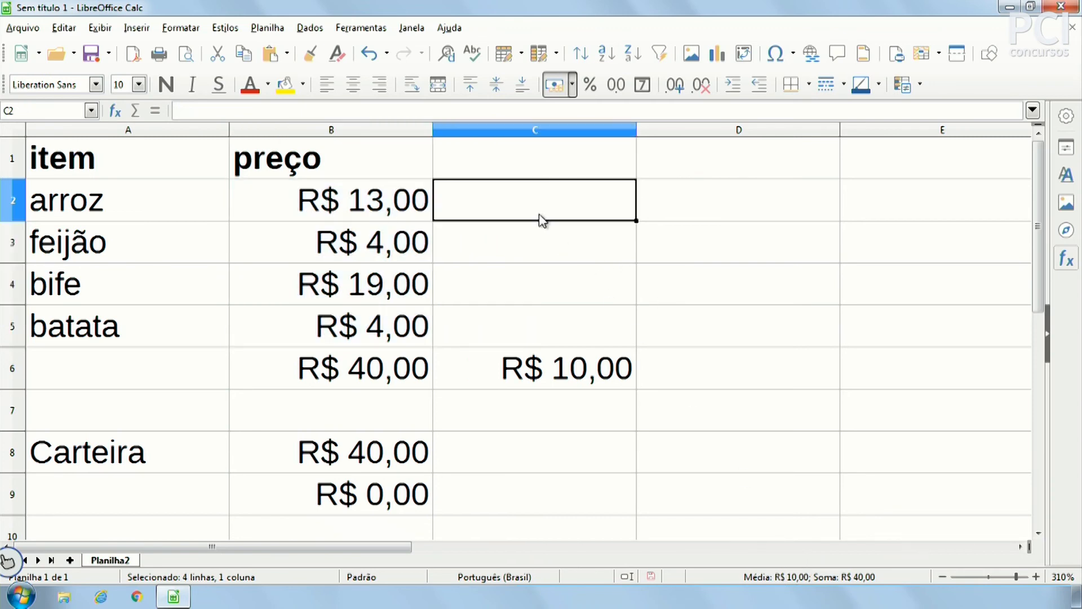
{"action": "left_click", "coordinate": [564, 237]}
{"action": "left_click", "coordinate": [578, 219]}
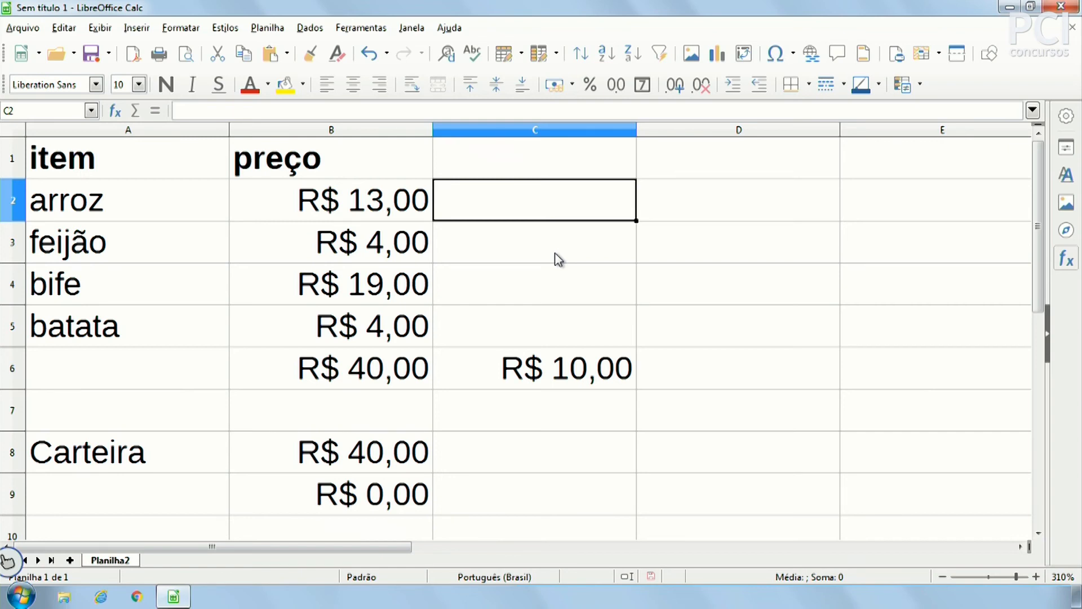
{"action": "left_click", "coordinate": [116, 112]}
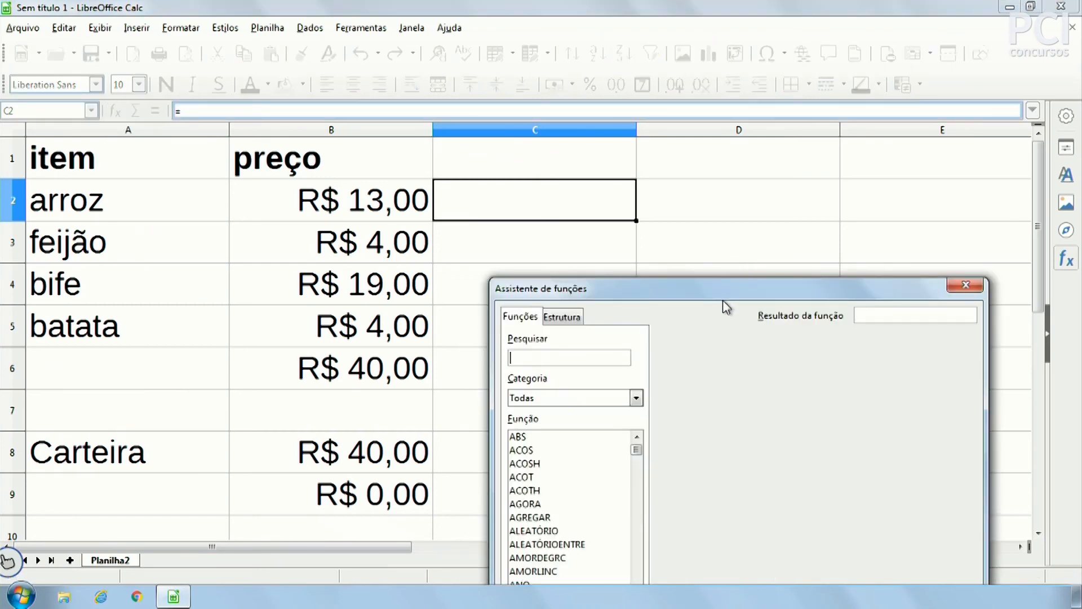
{"action": "left_click_drag", "start_coordinate": [724, 297], "coordinate": [742, 93]}
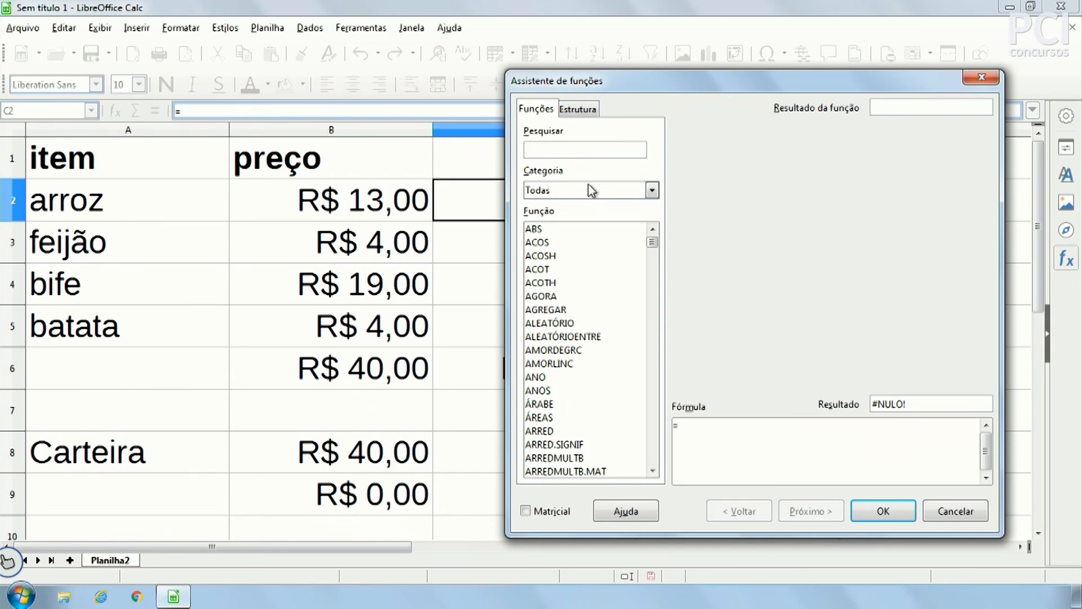
Step: Review the function categories, keeping Todas, and look up the syntax and description of SOMA in the function list
{"action": "left_click", "coordinate": [566, 192]}
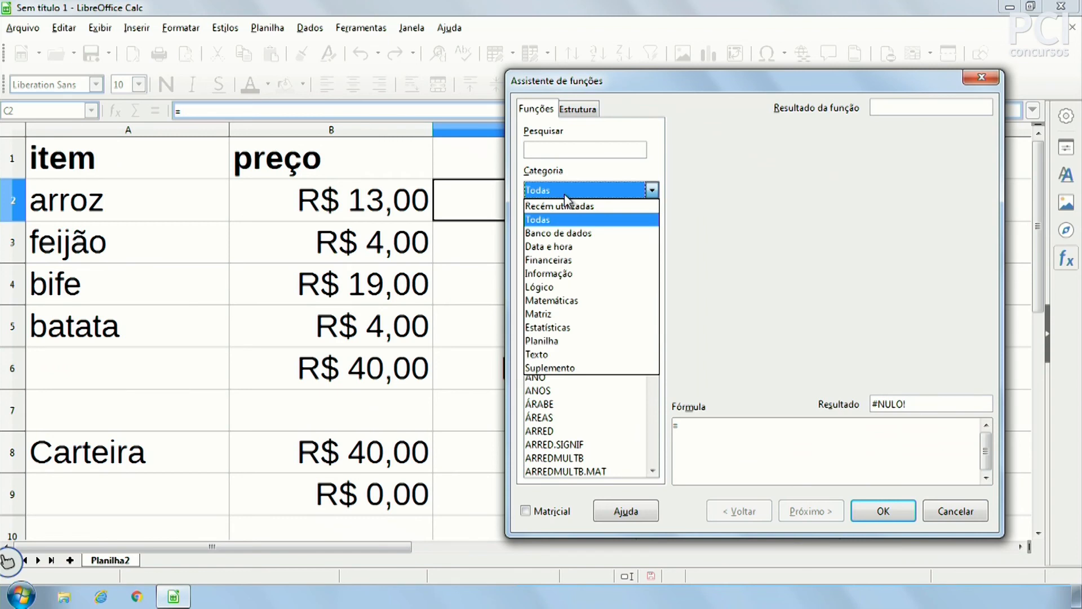
{"action": "left_click", "coordinate": [565, 194]}
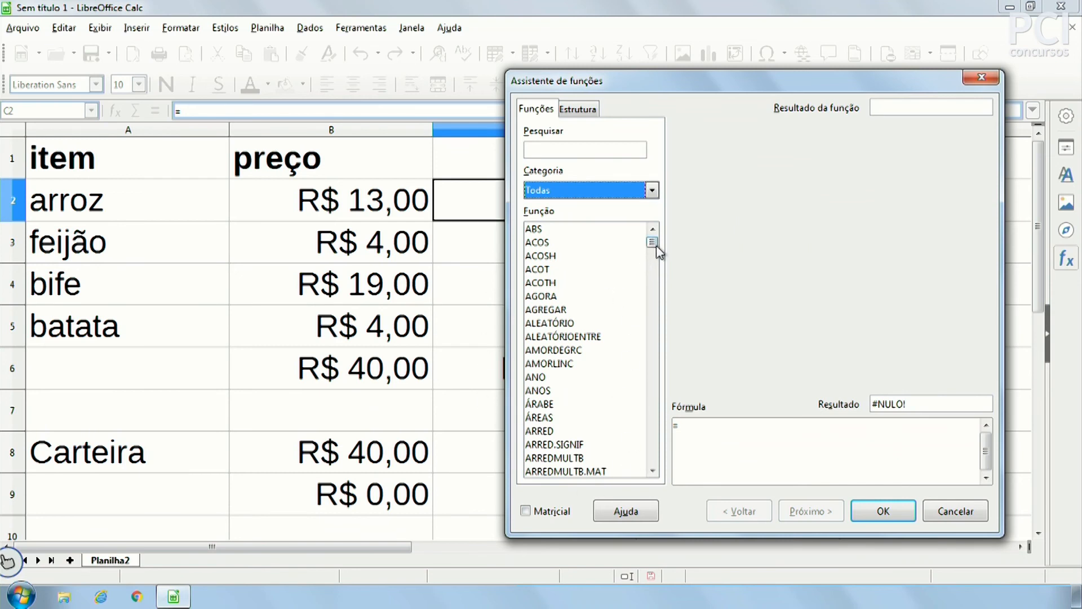
{"action": "left_click_drag", "start_coordinate": [657, 249], "coordinate": [652, 435]}
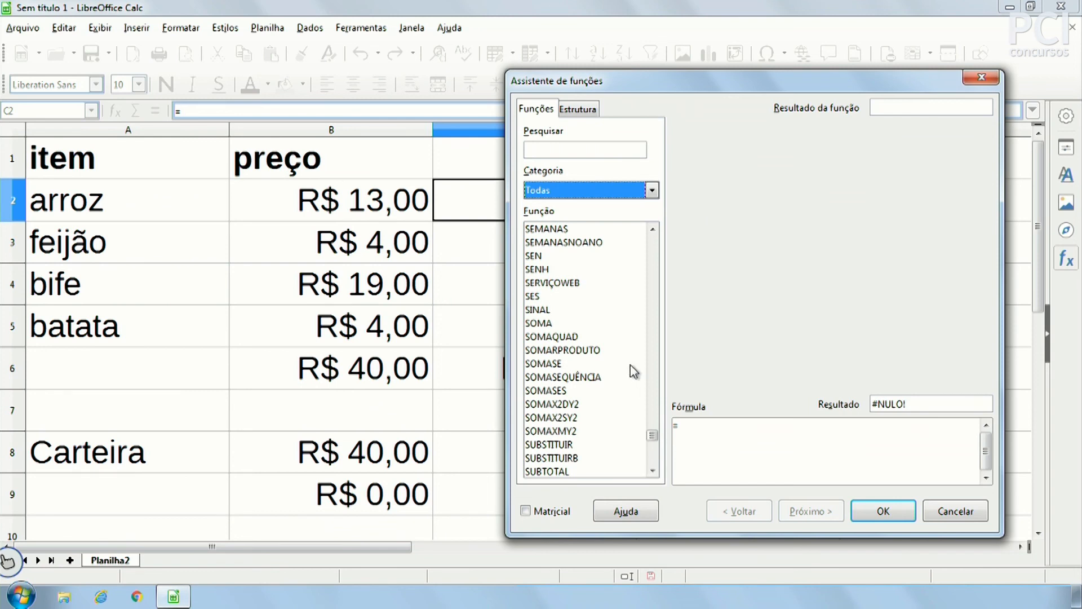
{"action": "left_click", "coordinate": [538, 323]}
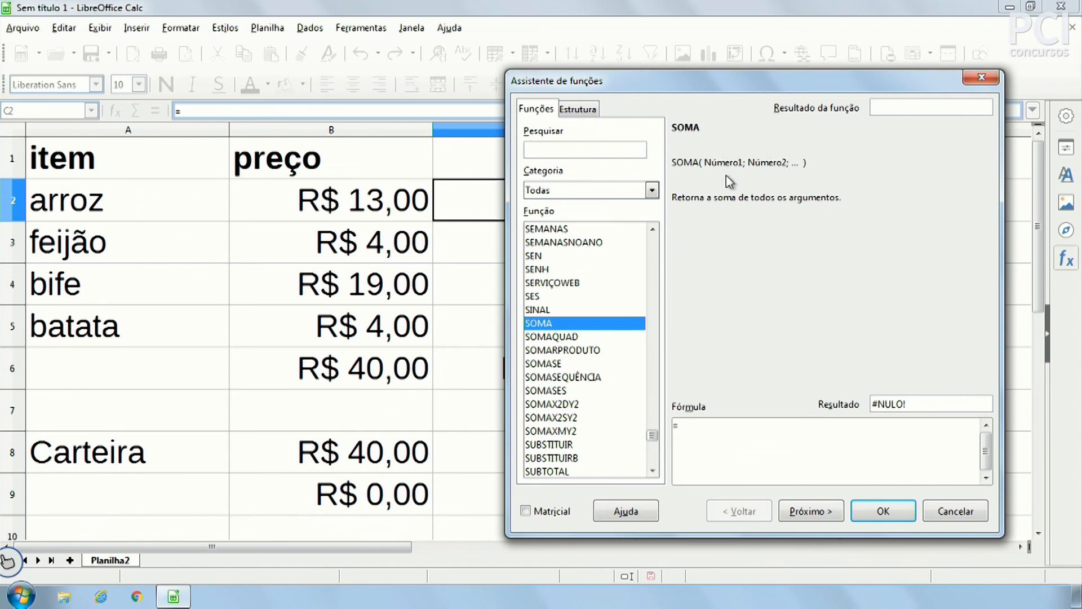
Step: Find MÉDIA in the function list and insert it into C2's formula, keeping its argument fields in view
{"action": "left_click_drag", "start_coordinate": [655, 438], "coordinate": [652, 380]}
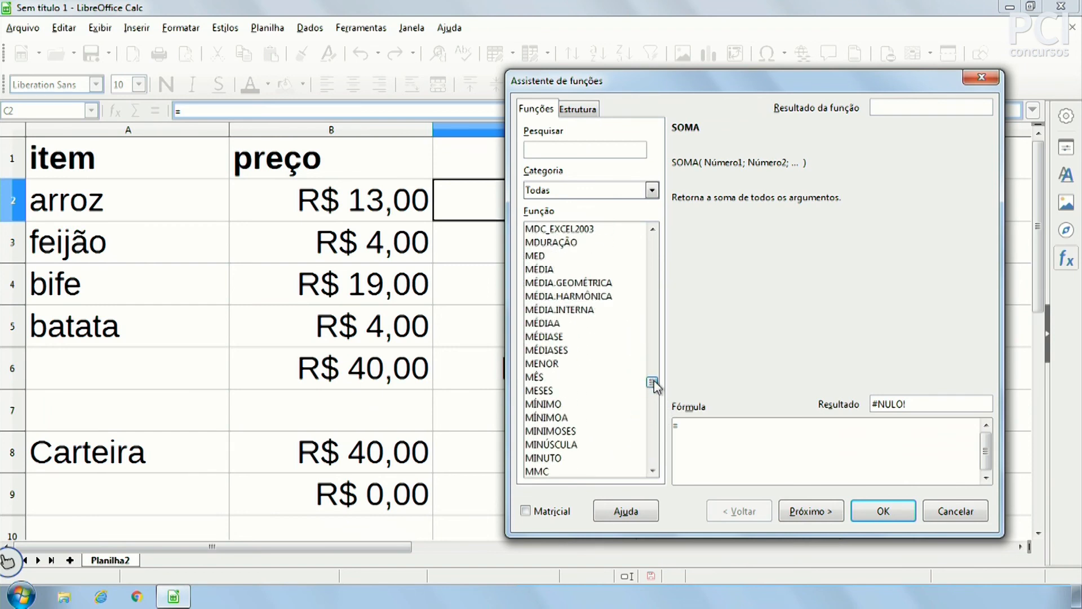
{"action": "left_click", "coordinate": [531, 271]}
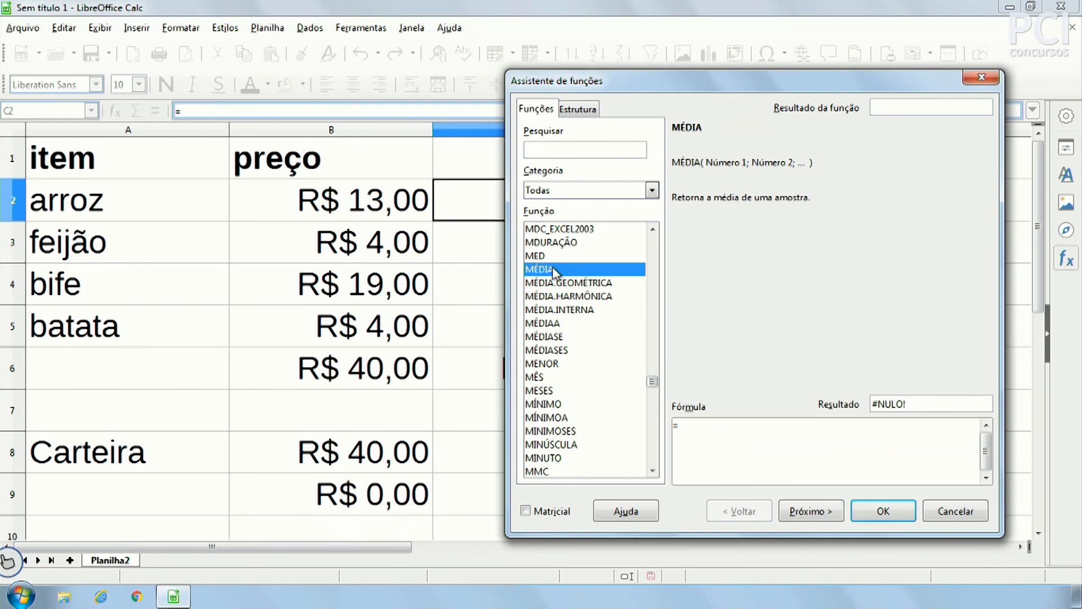
{"action": "double_click", "coordinate": [540, 271]}
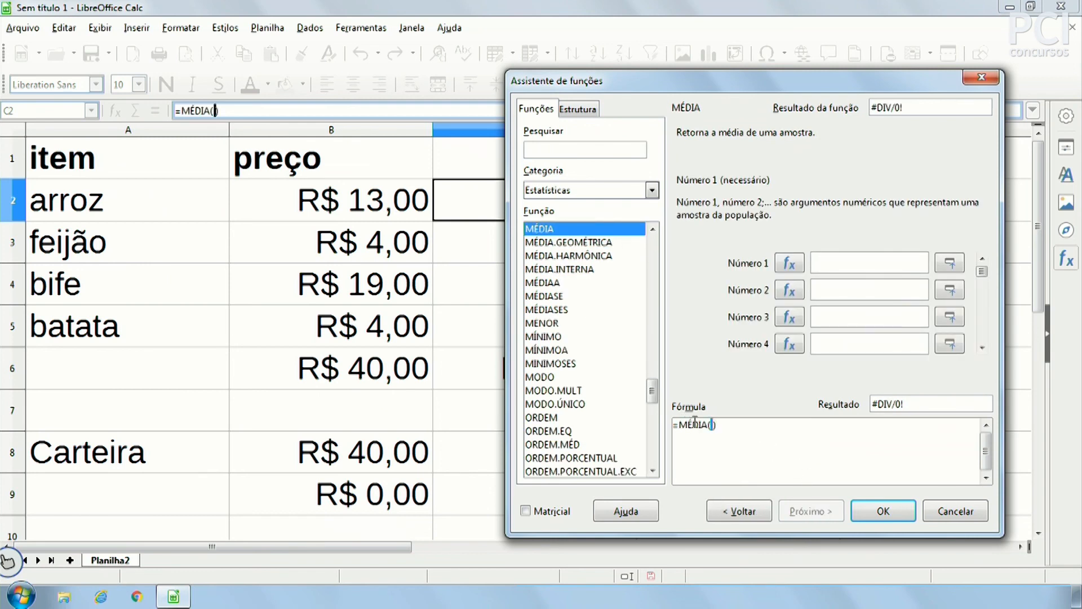
{"action": "left_click", "coordinate": [788, 266]}
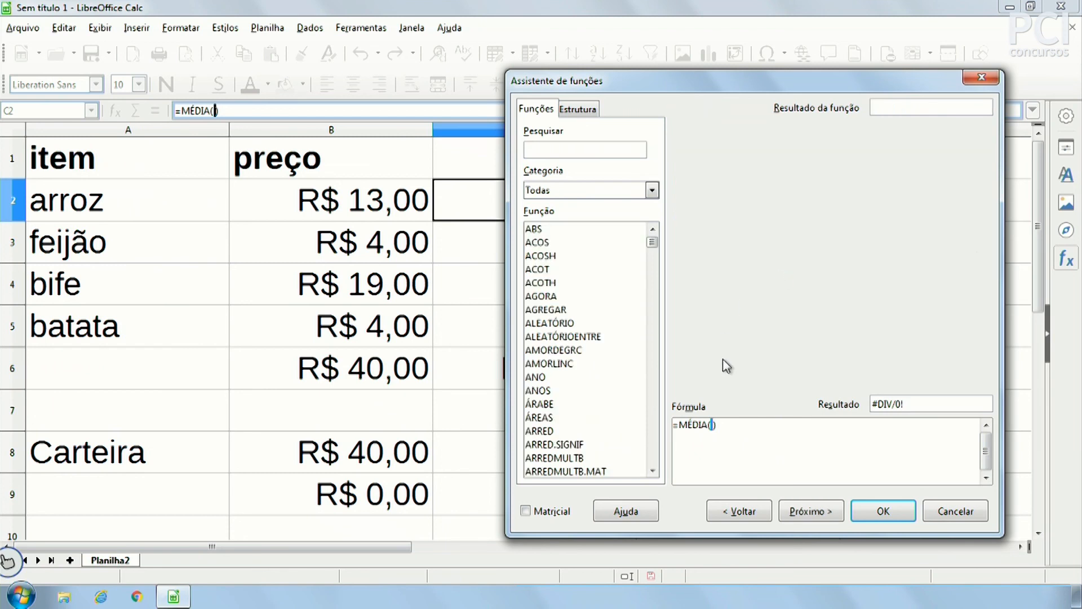
{"action": "left_click", "coordinate": [710, 426]}
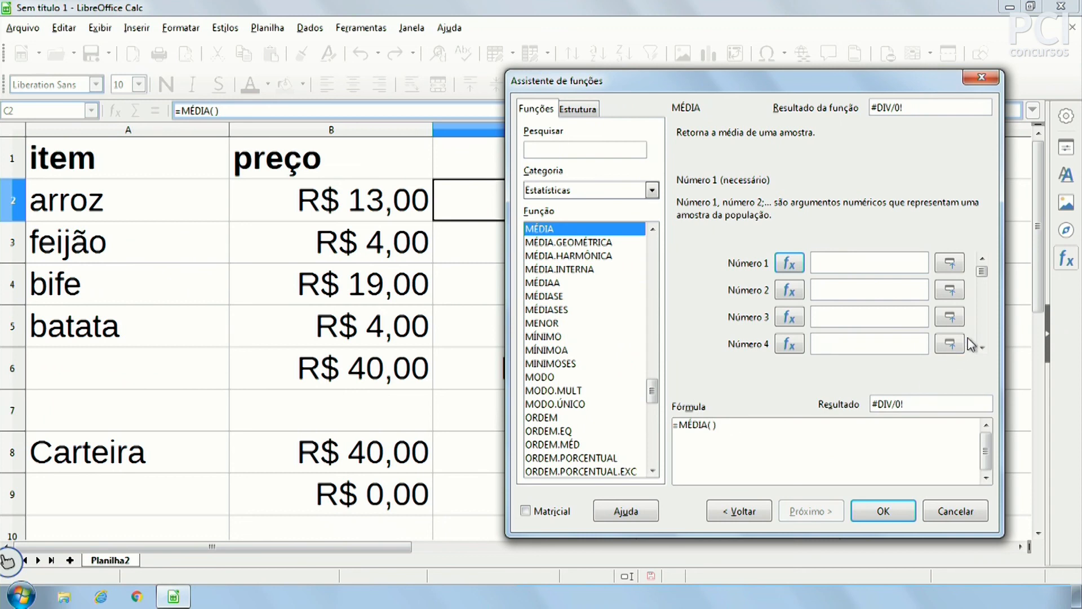
Step: Set Número 1 of MÉDIA to the price range B2:B5 and confirm the formula in C2
{"action": "left_click", "coordinate": [950, 262]}
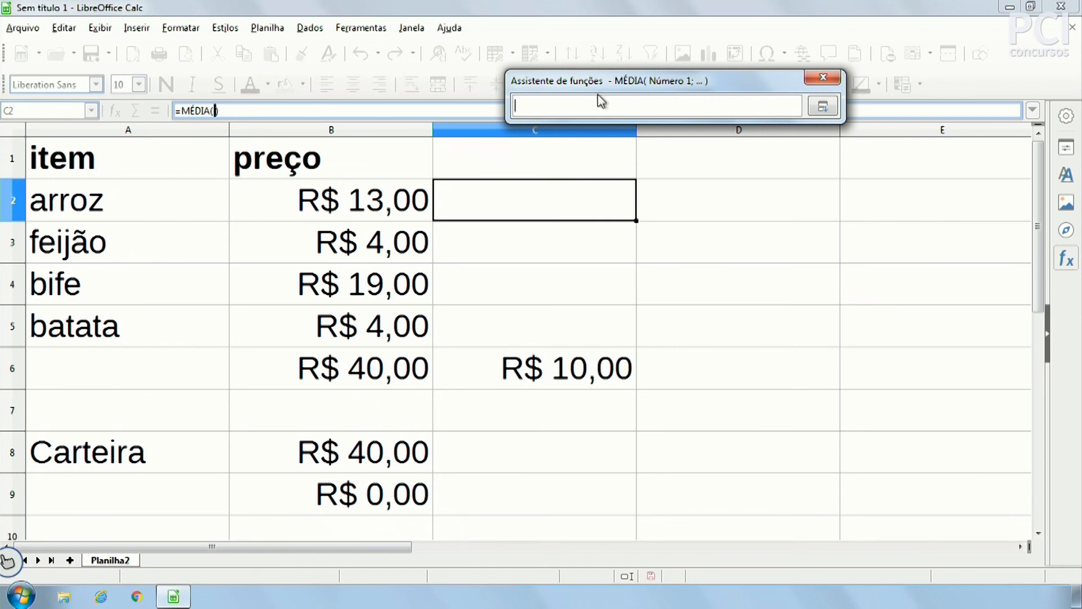
{"action": "left_click_drag", "start_coordinate": [389, 203], "coordinate": [378, 333]}
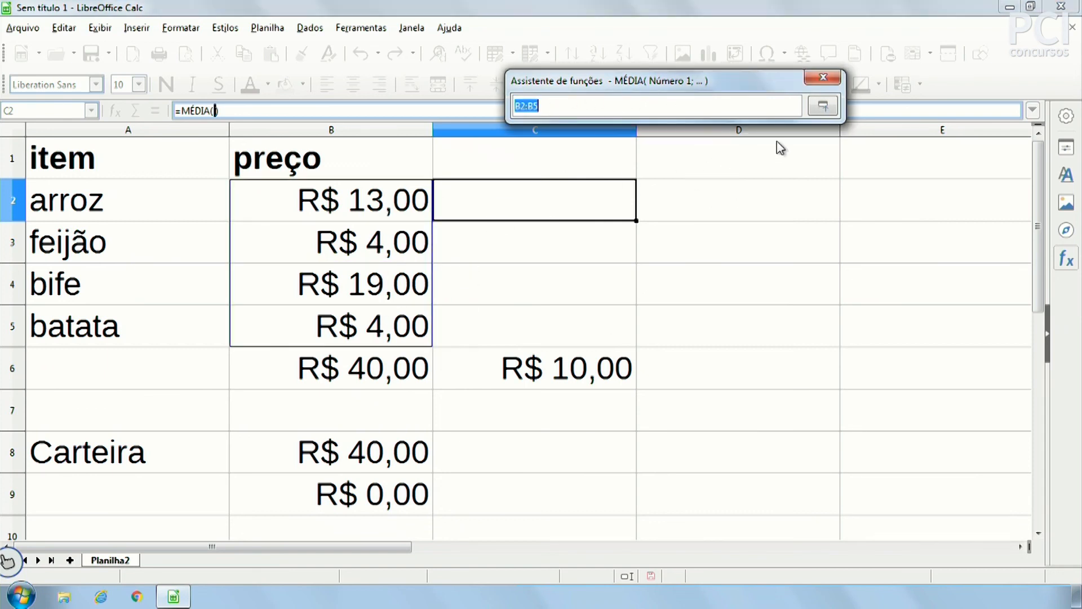
{"action": "left_click", "coordinate": [827, 106]}
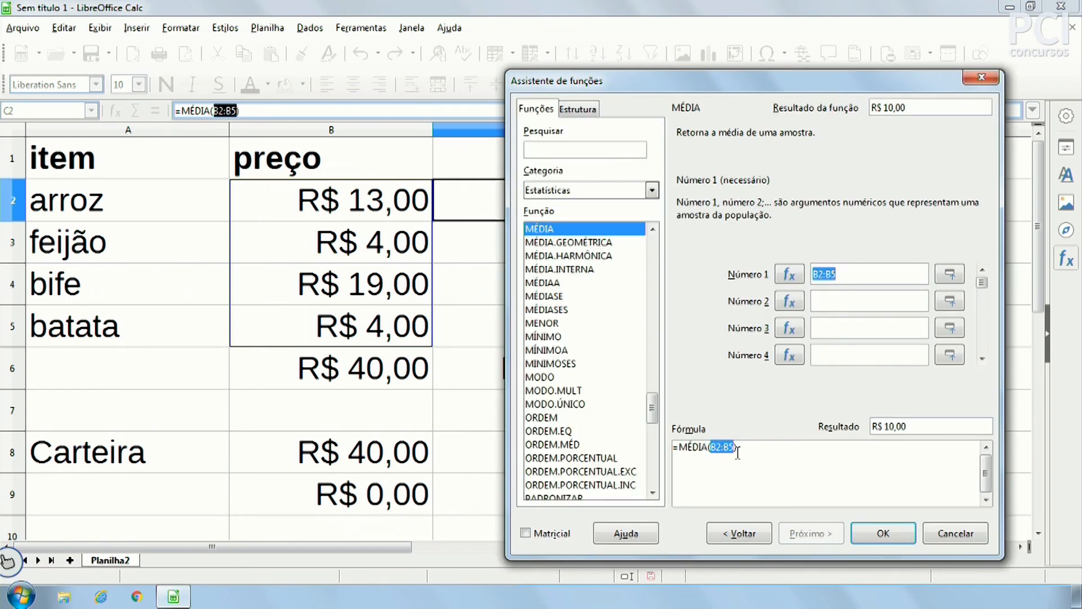
{"action": "left_click", "coordinate": [880, 535]}
Step: Review the =MÉDIA(B2:B5) formula in C2, and clear the cell
{"action": "left_click", "coordinate": [176, 110]}
{"action": "left_click_drag", "start_coordinate": [176, 110], "coordinate": [148, 108]}
{"action": "left_click", "coordinate": [268, 109]}
{"action": "left_click_drag", "start_coordinate": [239, 109], "coordinate": [546, 218]}
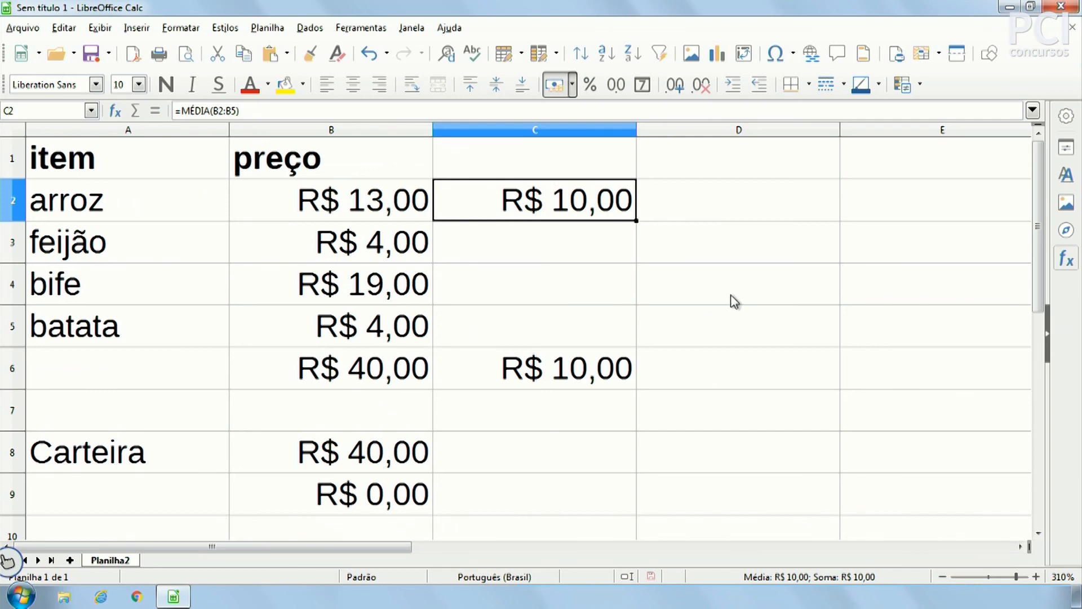
{"action": "key", "text": "Delete"}
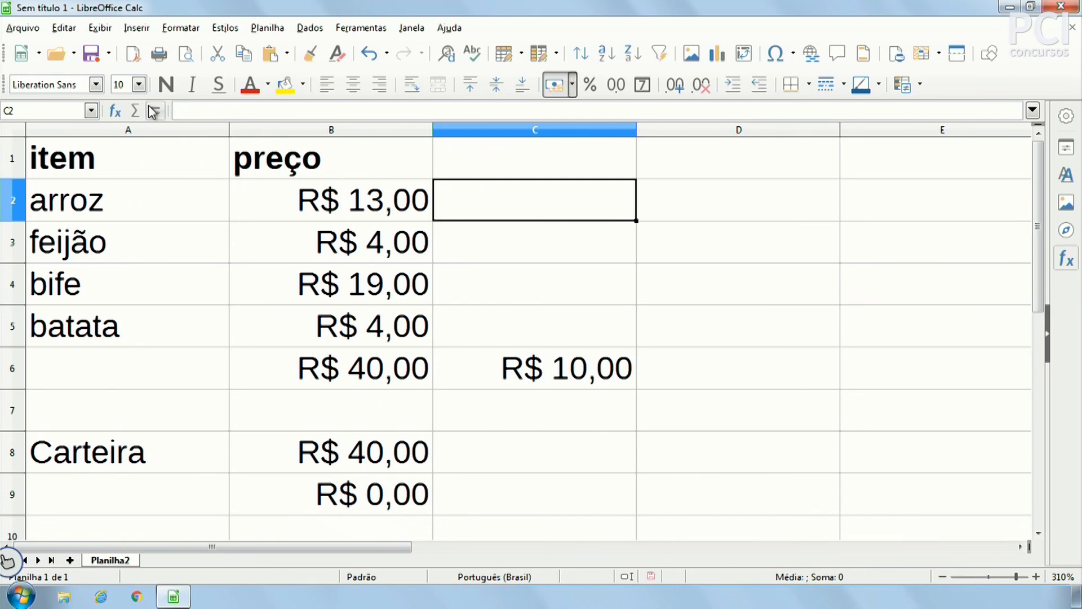
Step: Reopen the Function Wizard for C2, look through the function categories from Banco de dados to Suplemento, and close it without inserting anything
{"action": "left_click", "coordinate": [114, 113]}
{"action": "left_click", "coordinate": [541, 190]}
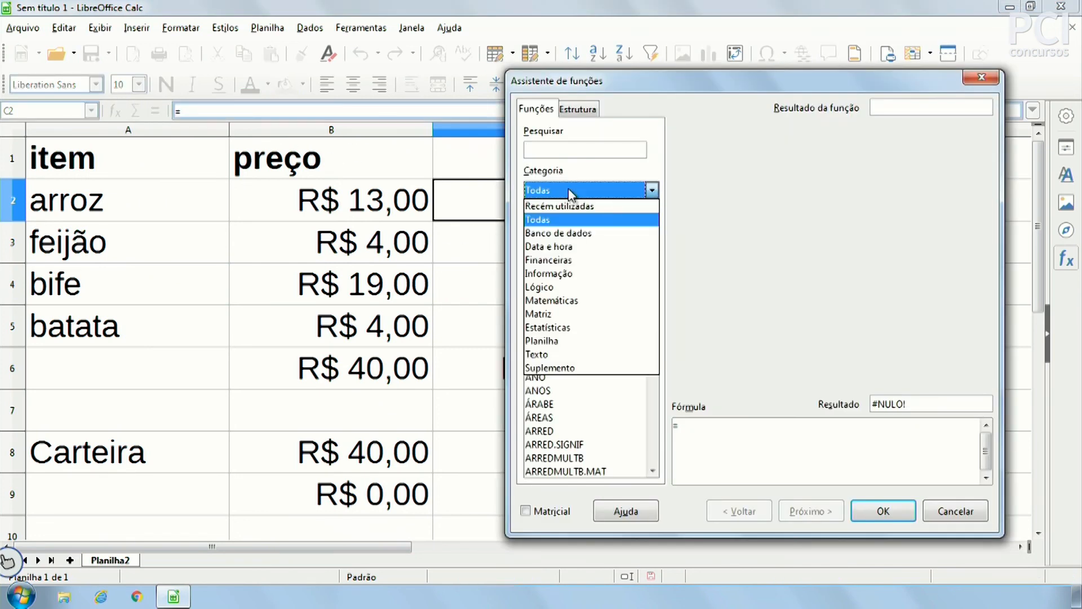
{"action": "left_click", "coordinate": [595, 232]}
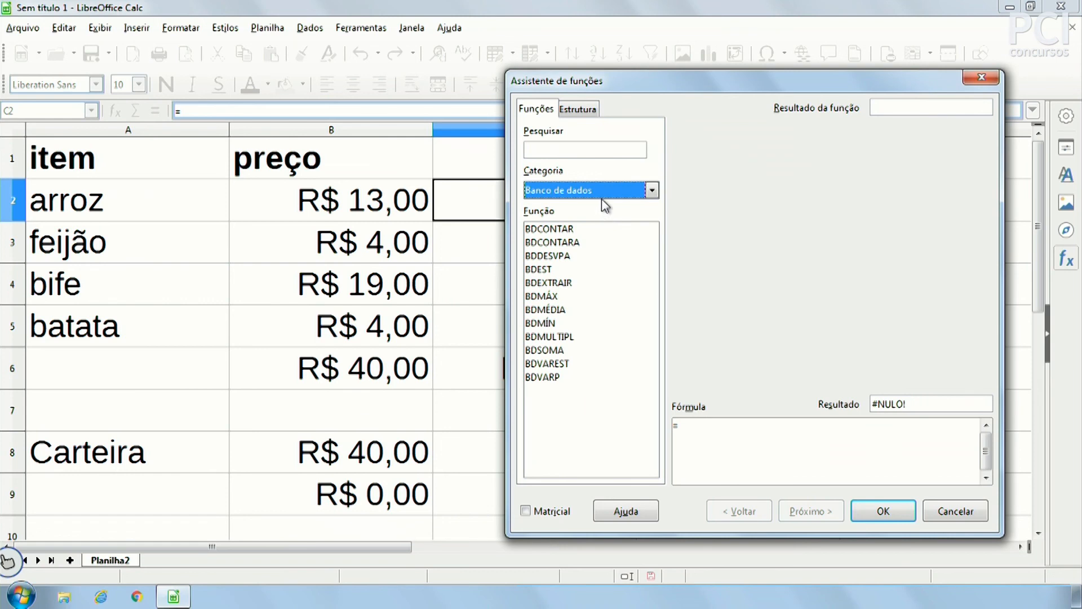
{"action": "key", "text": "Down"}
{"action": "key", "text": "Down"}
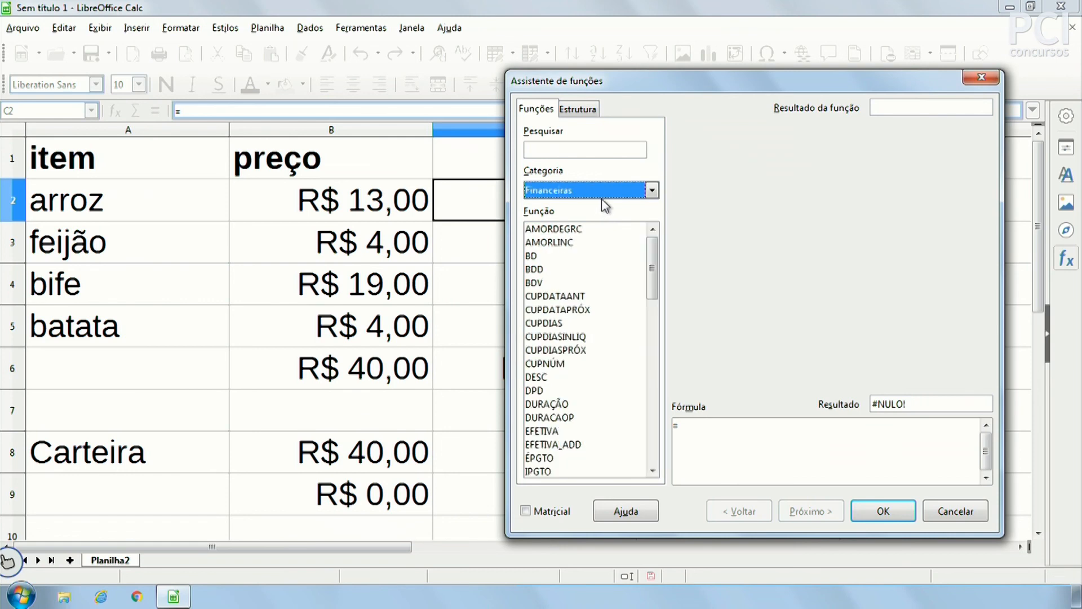
{"action": "key", "text": "Down"}
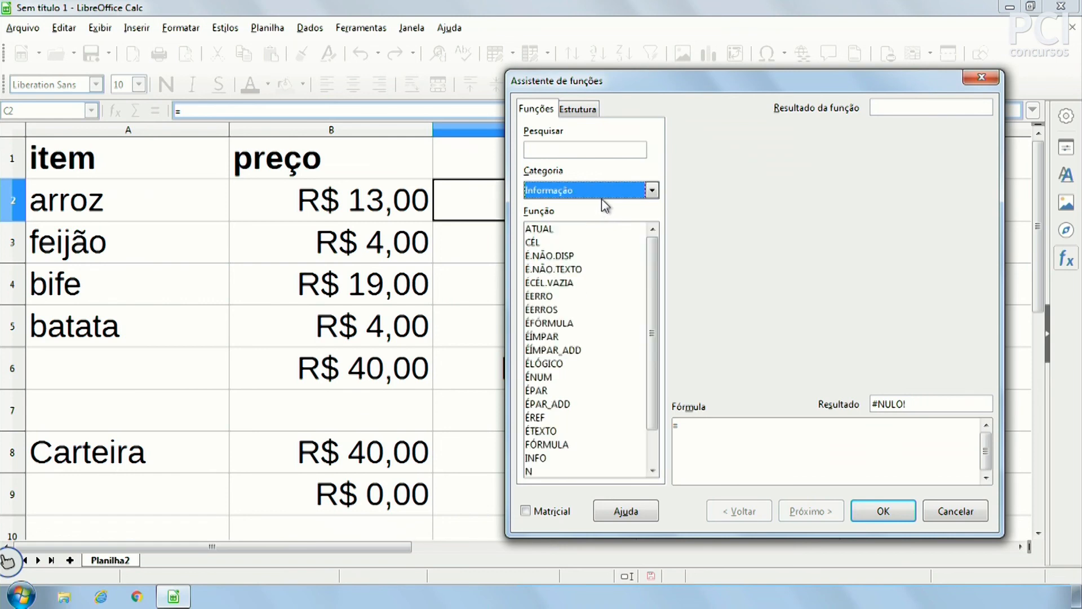
{"action": "key", "text": "Down"}
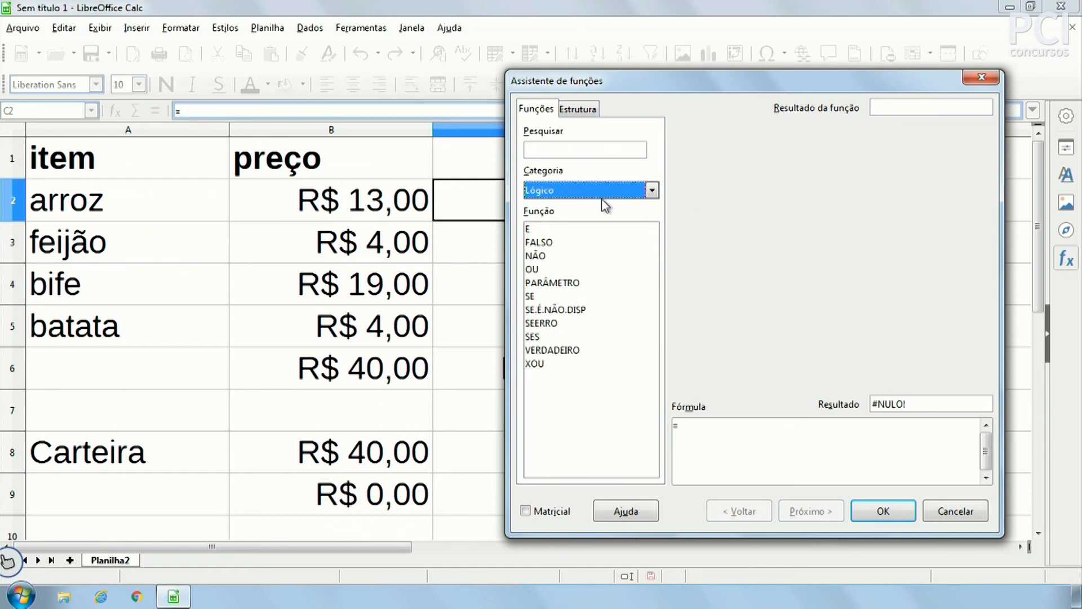
{"action": "key", "text": "Down"}
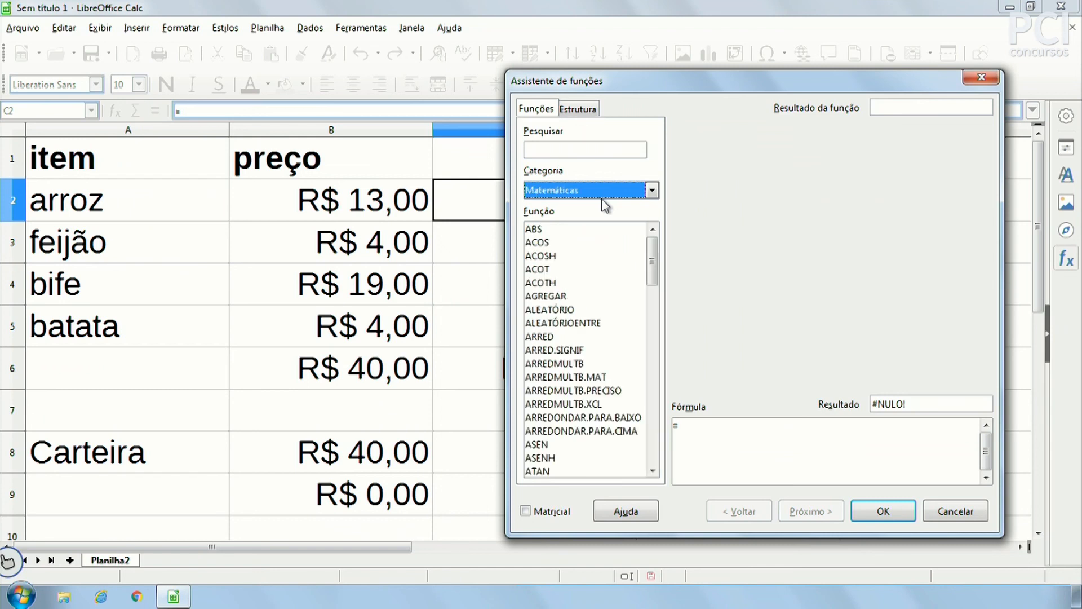
{"action": "key", "text": "Down"}
{"action": "key", "text": "Down"}
{"action": "key", "text": "Down"}
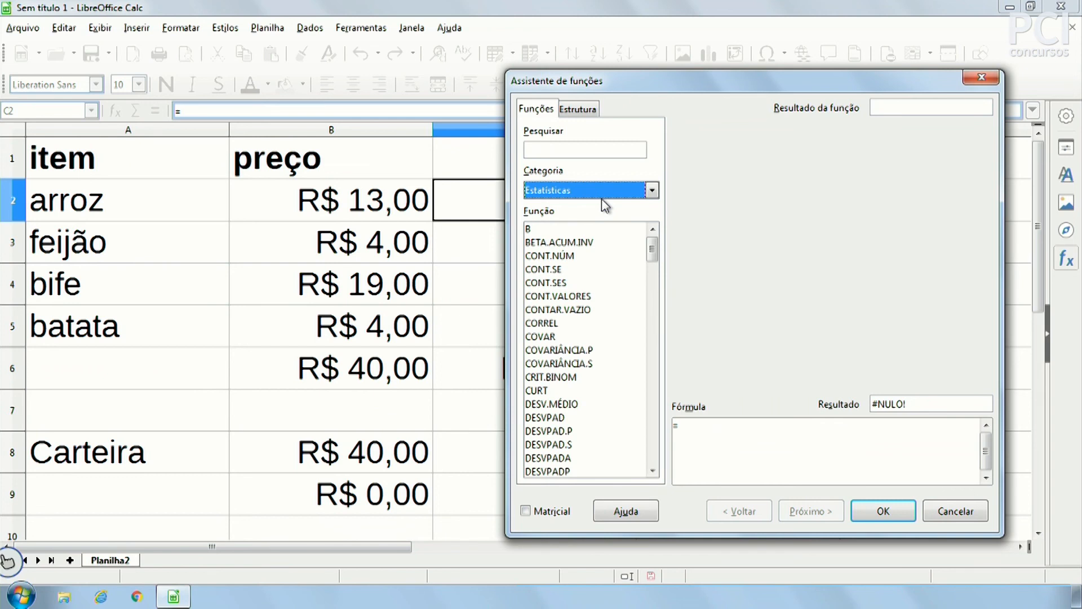
{"action": "key", "text": "Down"}
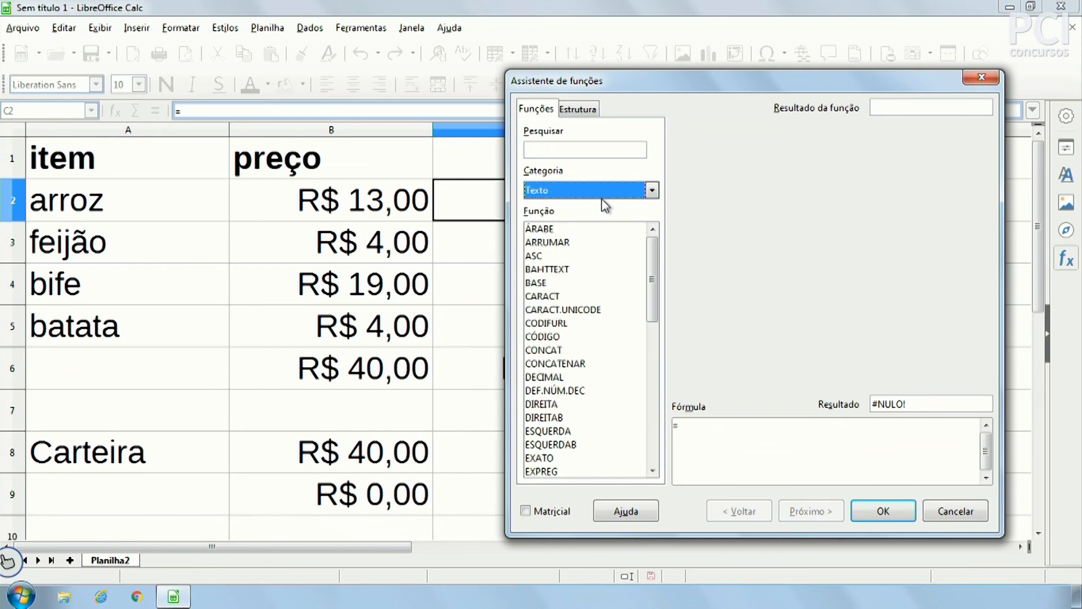
{"action": "key", "text": "Down"}
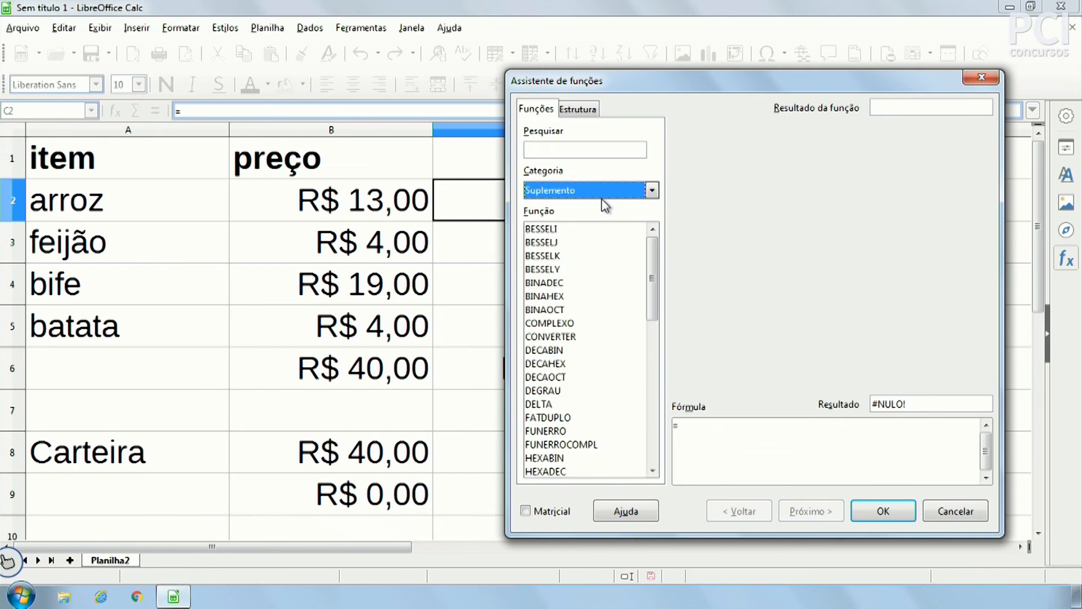
{"action": "left_click", "coordinate": [635, 188]}
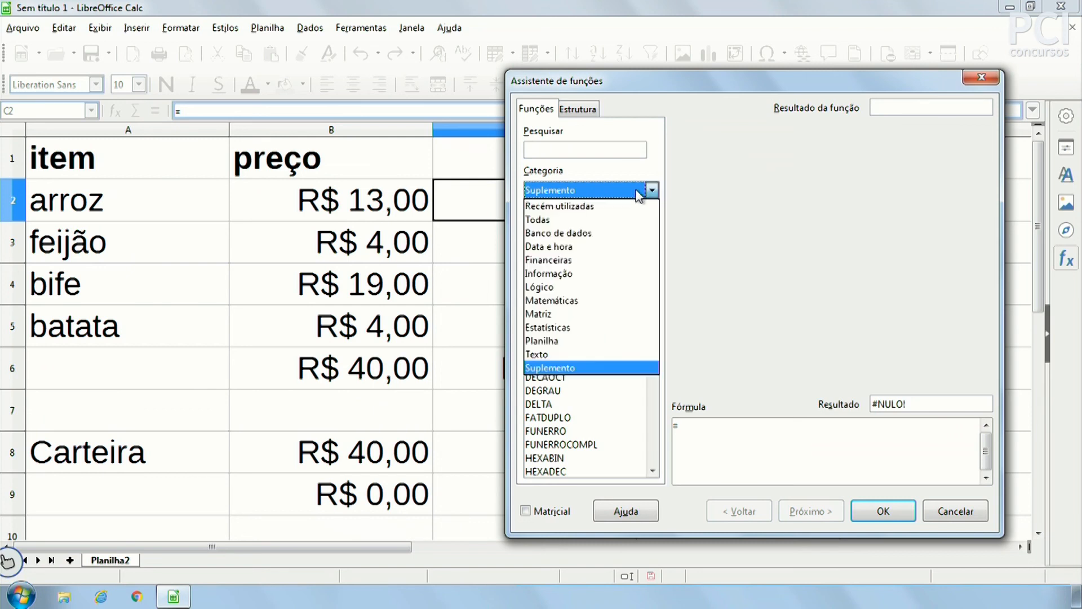
{"action": "left_click", "coordinate": [707, 201]}
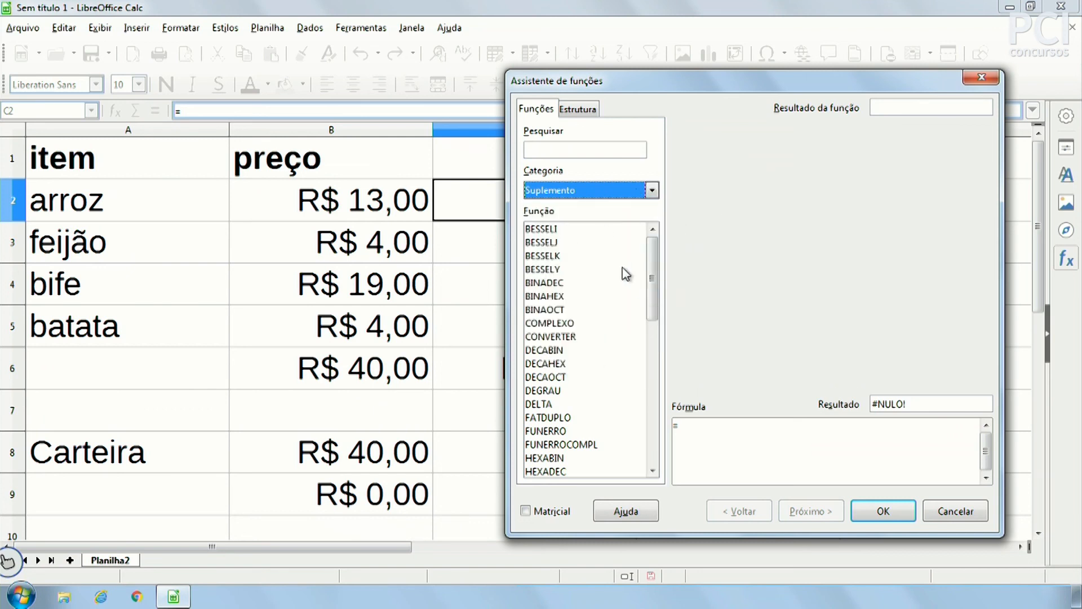
{"action": "left_click", "coordinate": [634, 193]}
{"action": "left_click", "coordinate": [631, 201]}
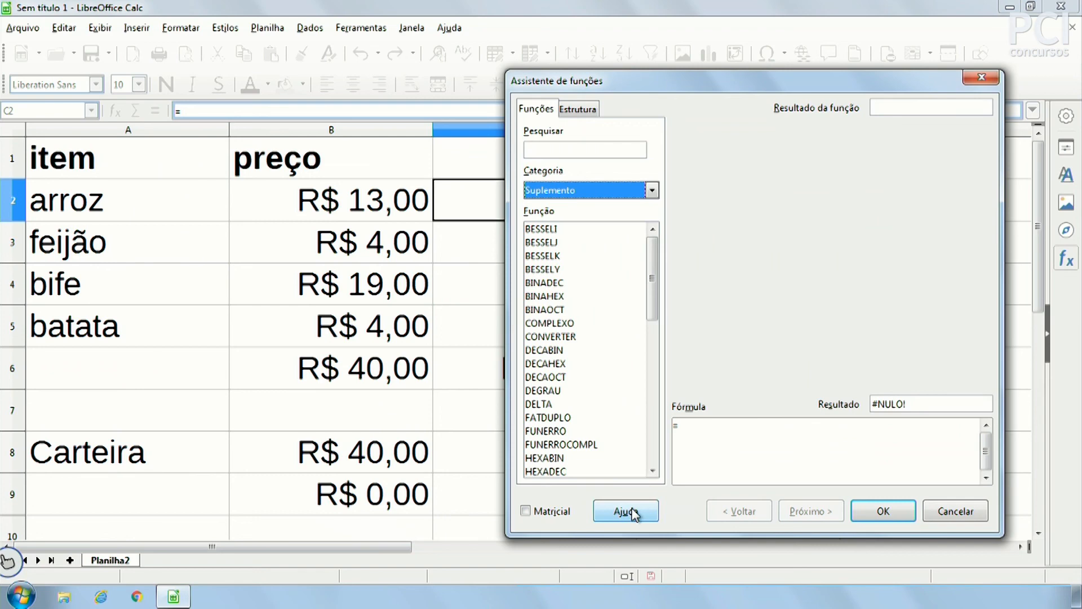
{"action": "left_click", "coordinate": [964, 519]}
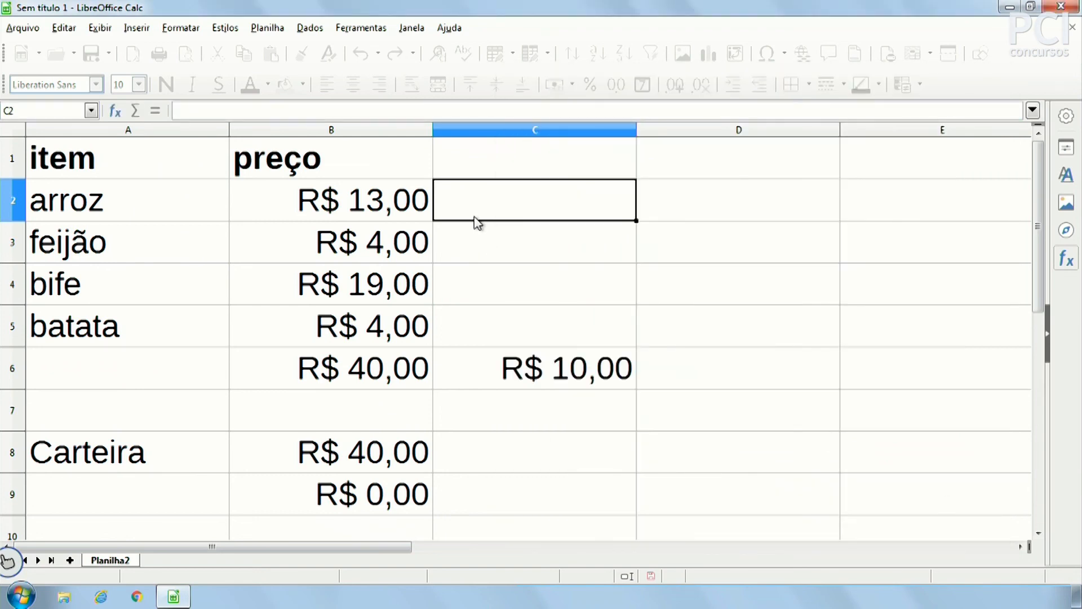
Step: Reduce the sheet's zoom to 228%
{"action": "left_click", "coordinate": [942, 577]}
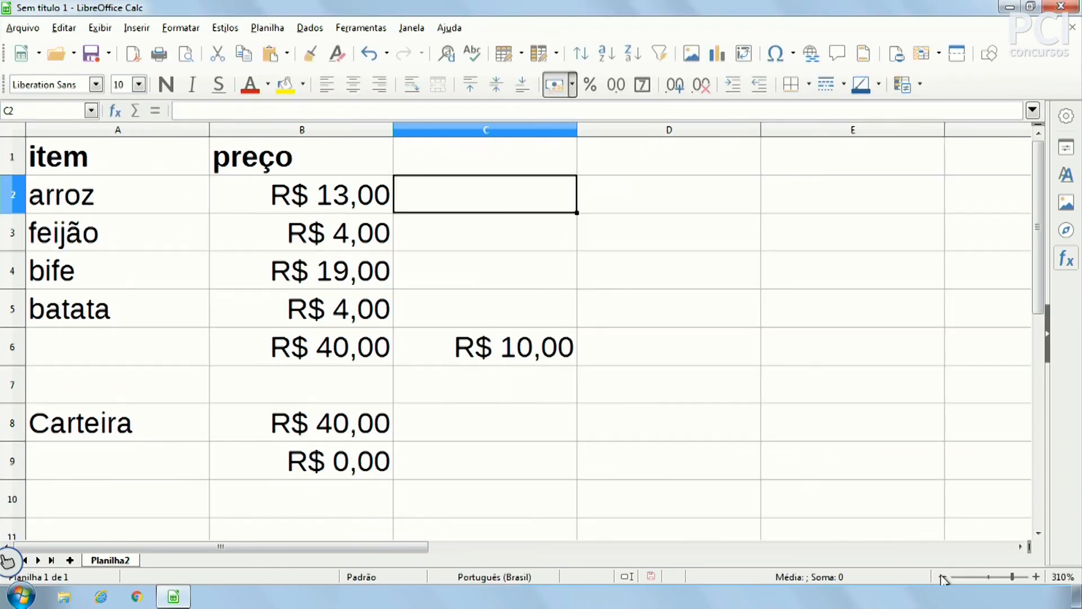
{"action": "left_click", "coordinate": [942, 577]}
{"action": "left_click", "coordinate": [942, 577]}
{"action": "left_click", "coordinate": [942, 577]}
{"action": "left_click", "coordinate": [941, 576]}
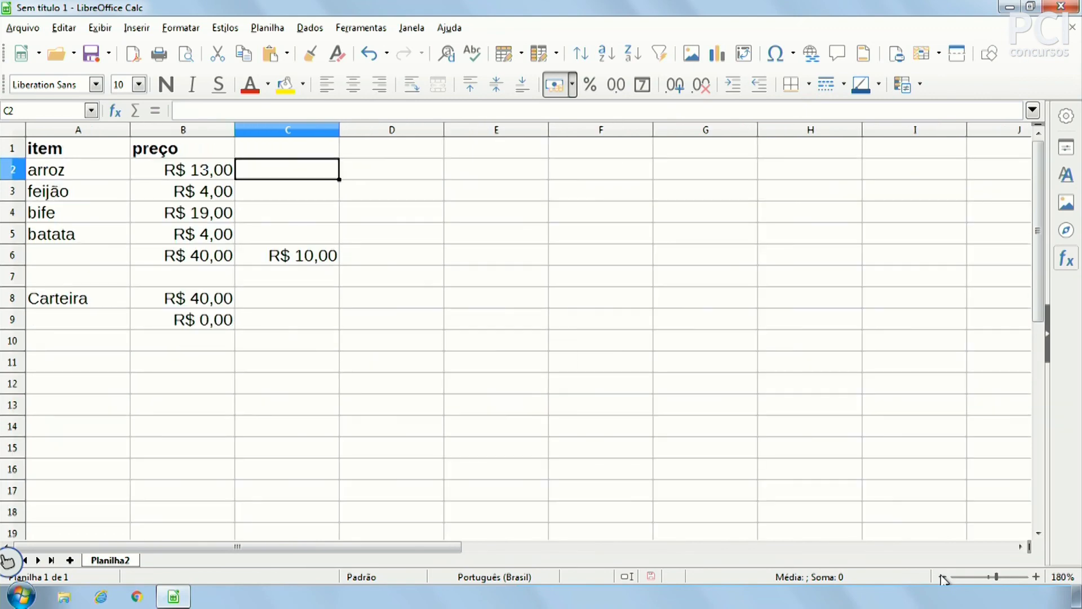
{"action": "left_click", "coordinate": [942, 576]}
{"action": "left_click", "coordinate": [942, 577]}
{"action": "left_click", "coordinate": [942, 577]}
{"action": "left_click", "coordinate": [942, 577]}
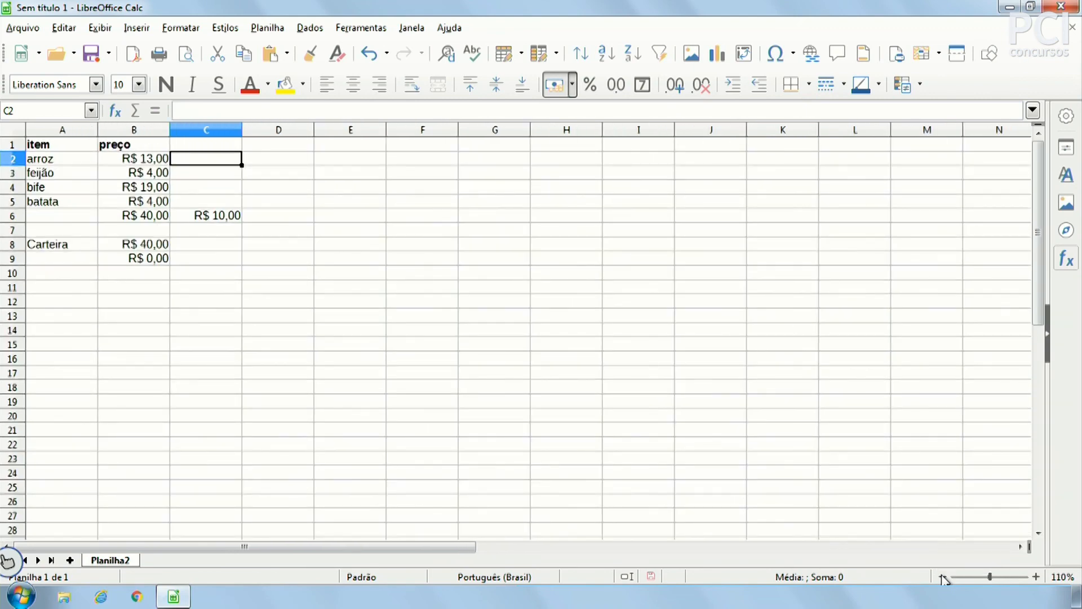
{"action": "left_click", "coordinate": [942, 576]}
{"action": "left_click_drag", "start_coordinate": [991, 578], "coordinate": [1008, 578]}
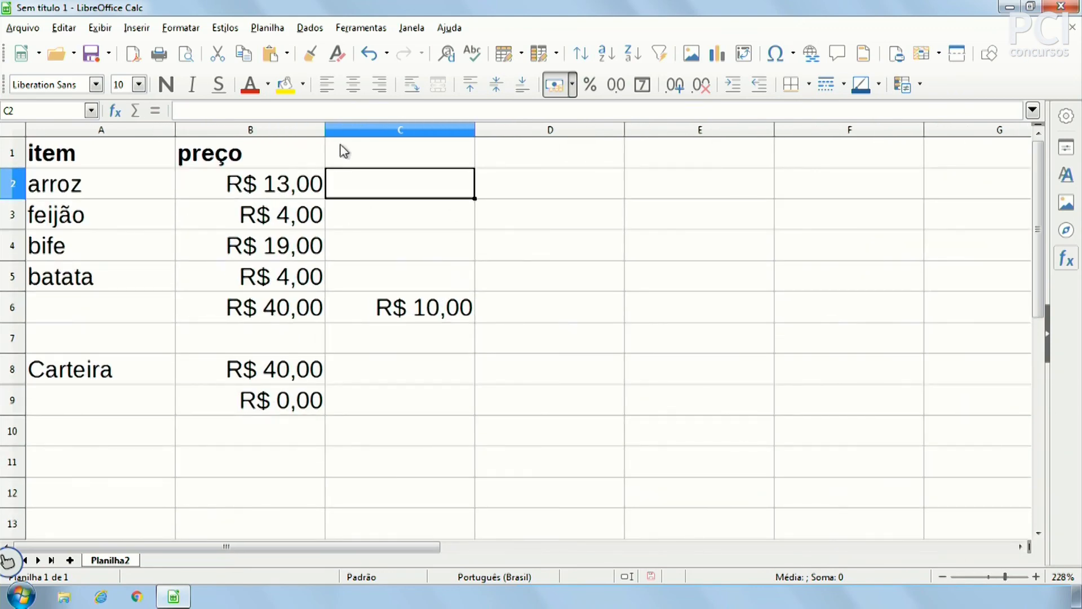
Step: Highlight the block B2:C9 to point out the prices and calculated cells, and clear the selection
{"action": "left_click", "coordinate": [405, 276]}
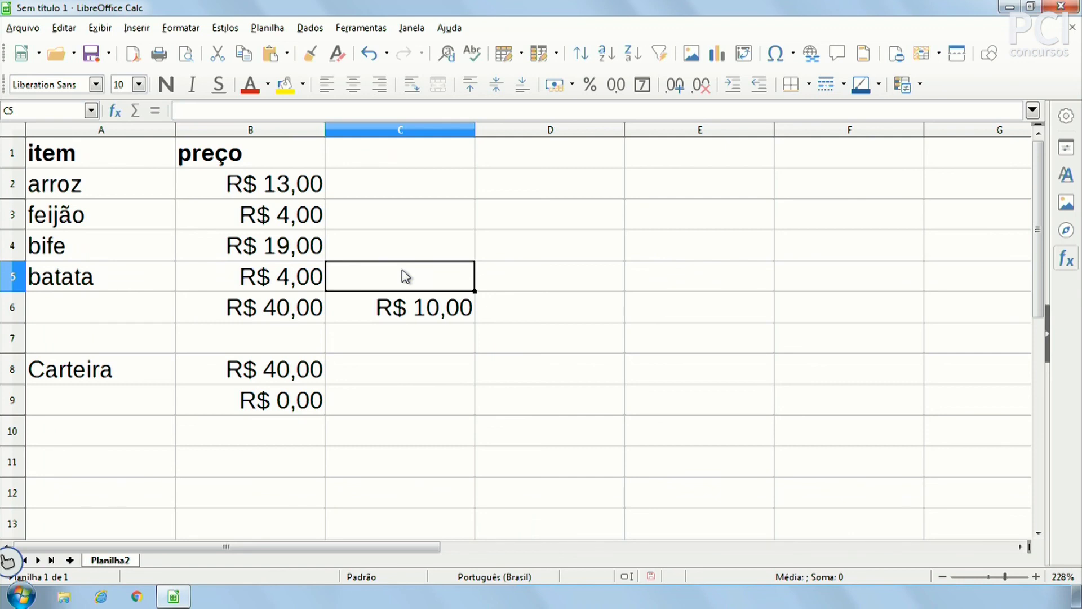
{"action": "left_click_drag", "start_coordinate": [285, 183], "coordinate": [388, 401]}
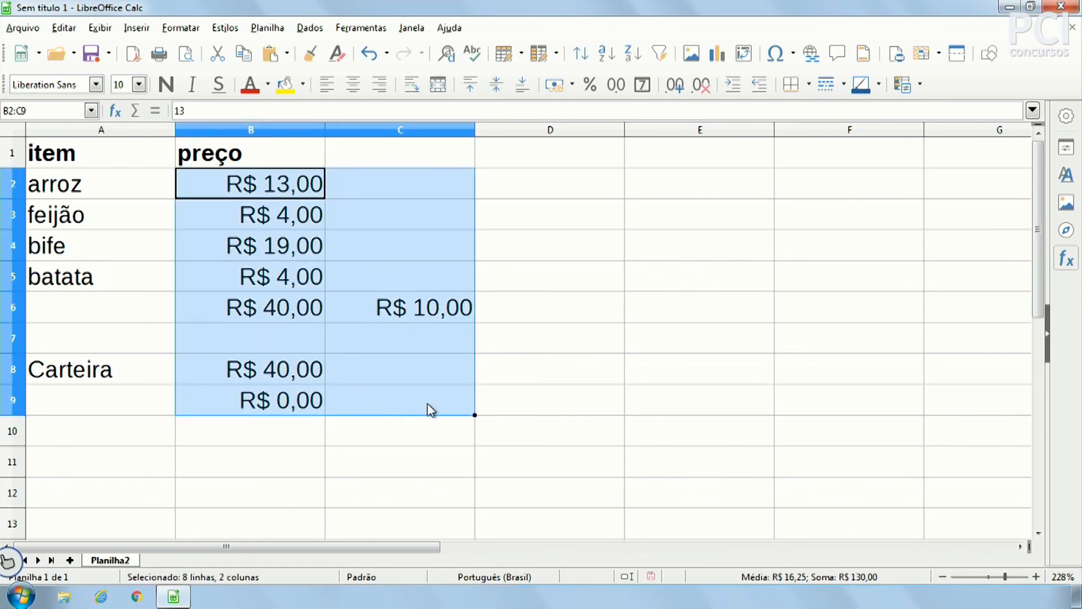
{"action": "left_click", "coordinate": [515, 273]}
Step: Inspect the division formula in C6 by highlighting its full contents, and leave the cell without editing it
{"action": "left_click", "coordinate": [426, 313]}
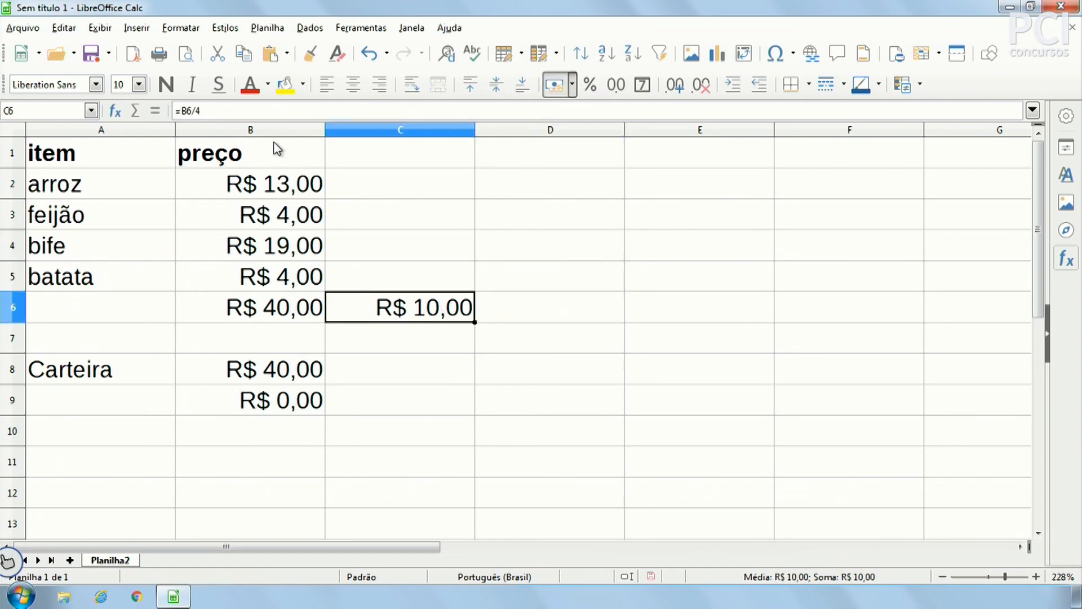
{"action": "left_click", "coordinate": [234, 112]}
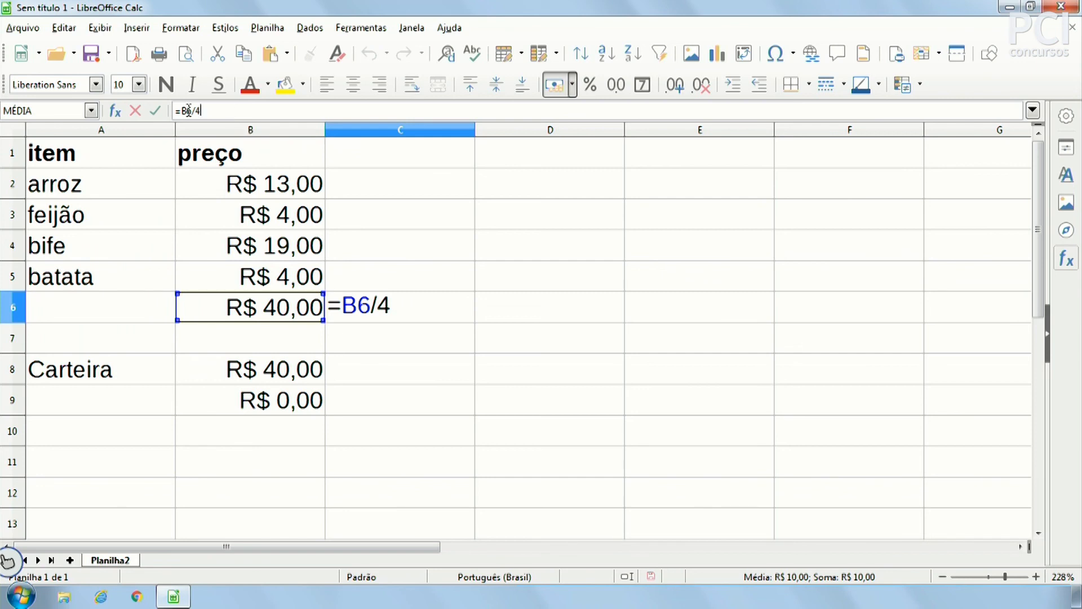
{"action": "left_click_drag", "start_coordinate": [176, 110], "coordinate": [249, 107]}
{"action": "left_click", "coordinate": [248, 110]}
{"action": "left_click", "coordinate": [463, 378]}
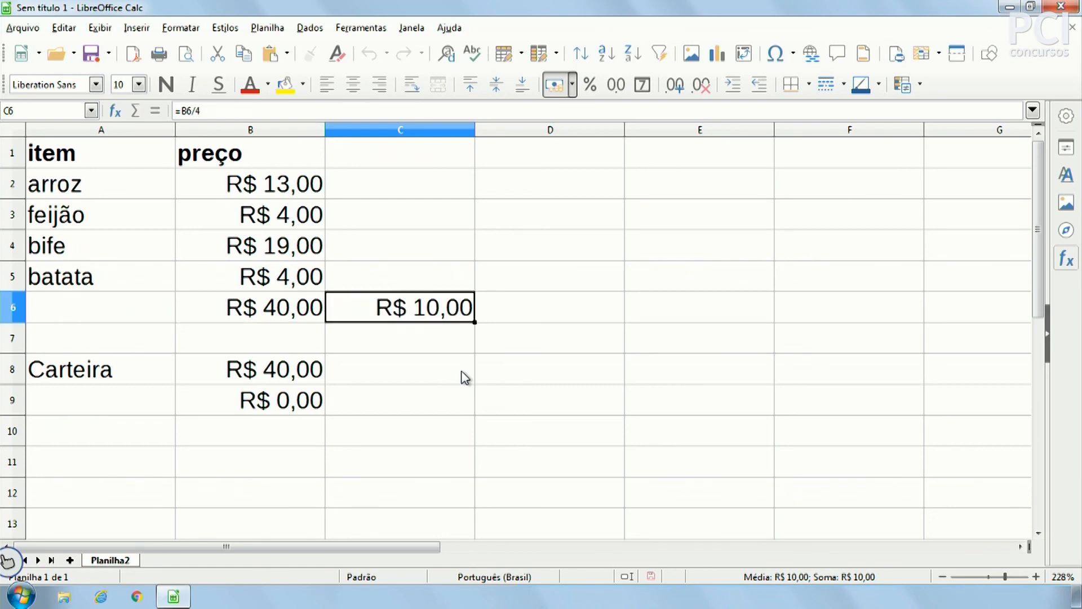
{"action": "left_click", "coordinate": [443, 316]}
{"action": "left_click", "coordinate": [507, 321]}
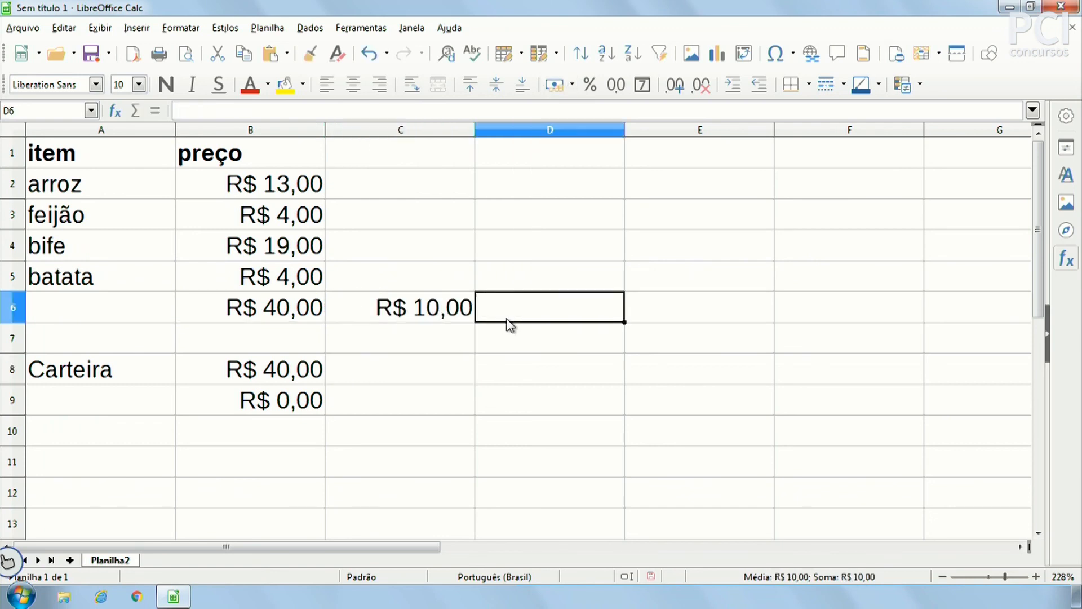
Step: Return to C6 and examine the cell reference and divisor of =B6/4 again, closing the formula without edits
{"action": "left_click", "coordinate": [467, 314]}
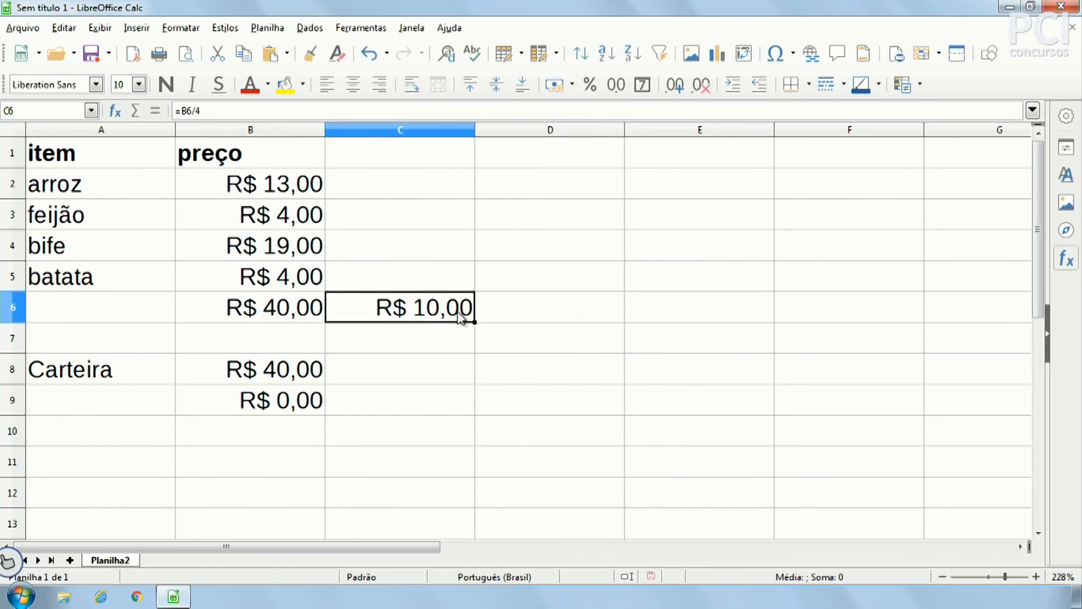
{"action": "left_click", "coordinate": [219, 107]}
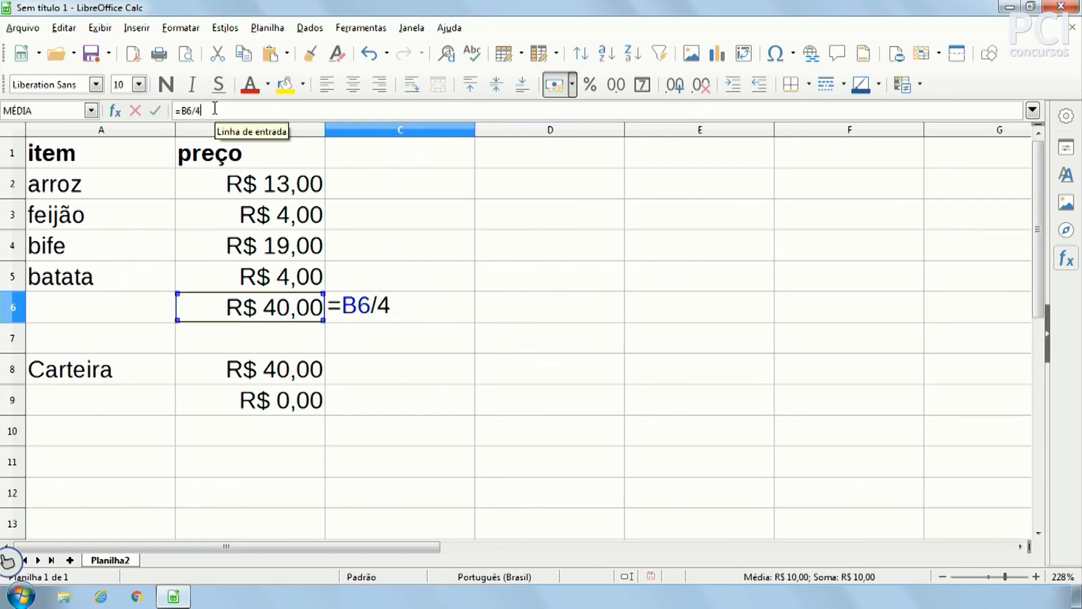
{"action": "key", "text": "shift+Left"}
{"action": "key", "text": "shift+Left"}
{"action": "key", "text": "shift+Left"}
{"action": "left_click", "coordinate": [238, 111]}
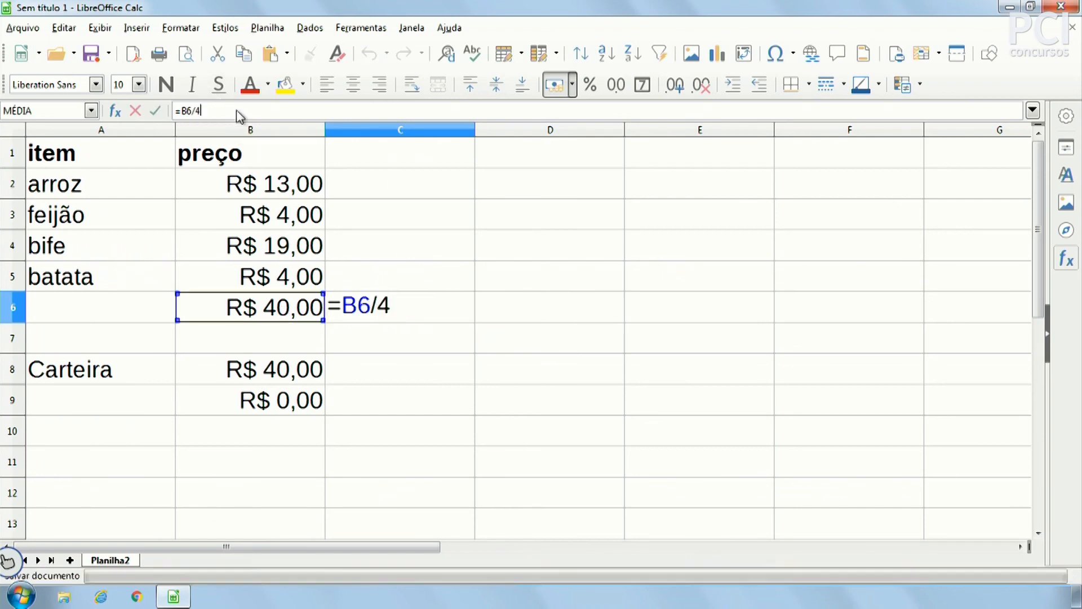
{"action": "key", "text": "Return"}
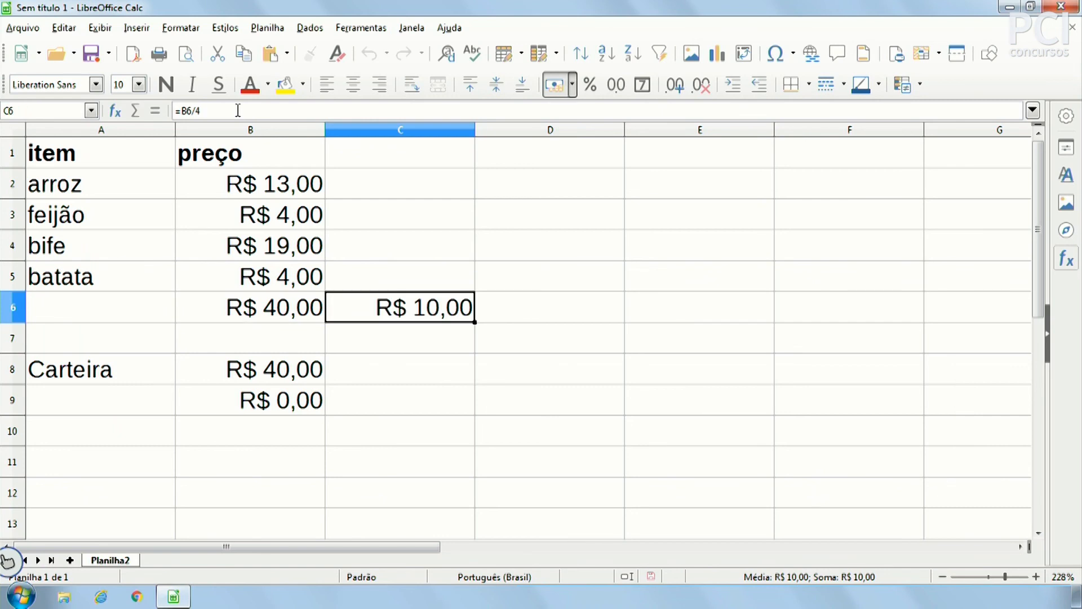
{"action": "left_click", "coordinate": [238, 111]}
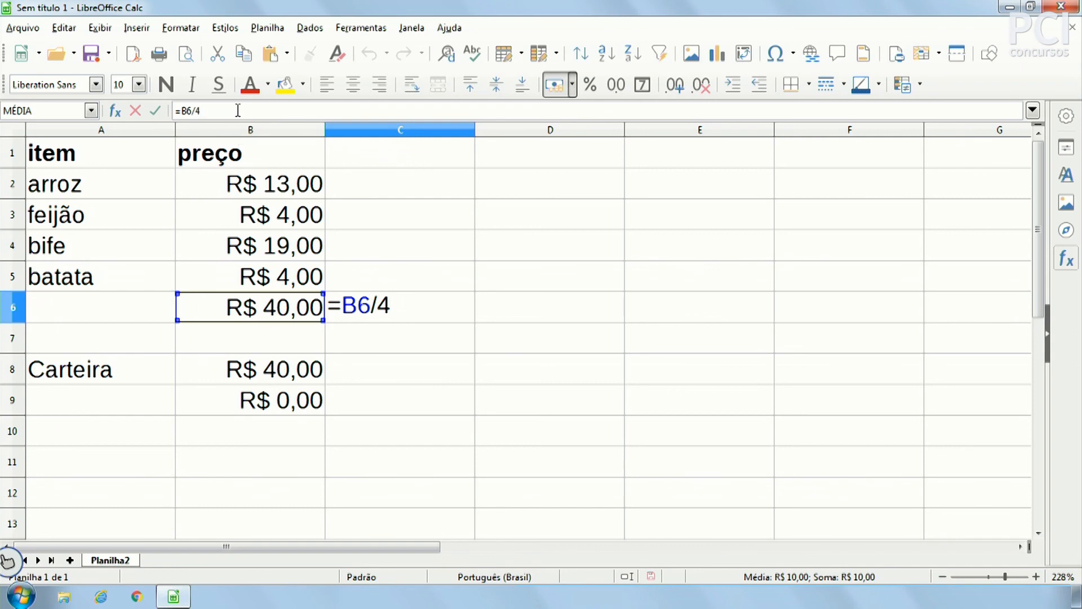
{"action": "key", "text": "Escape"}
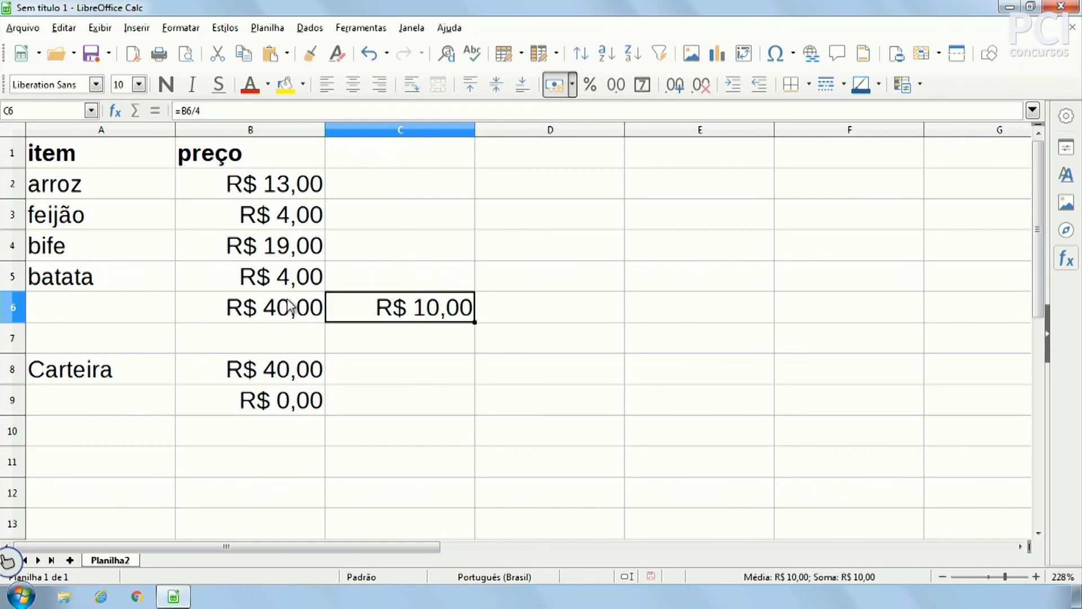
Step: Examine the SOMA function name and its B2:B5 range in the B6 formula, and exit to the empty cell C7
{"action": "left_click", "coordinate": [289, 309]}
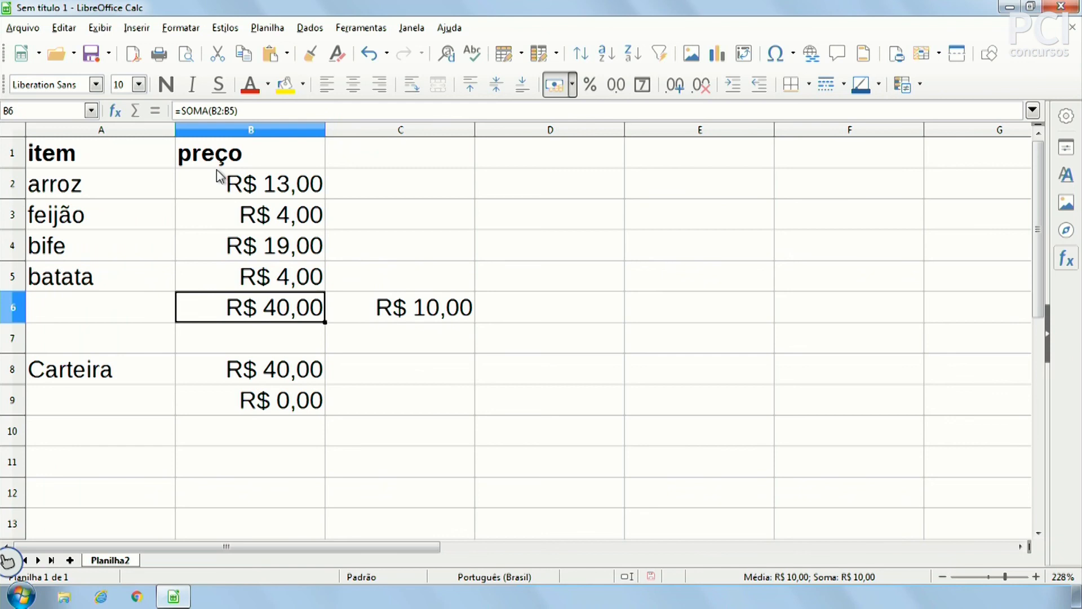
{"action": "left_click", "coordinate": [181, 111]}
{"action": "left_click_drag", "start_coordinate": [181, 110], "coordinate": [201, 110]}
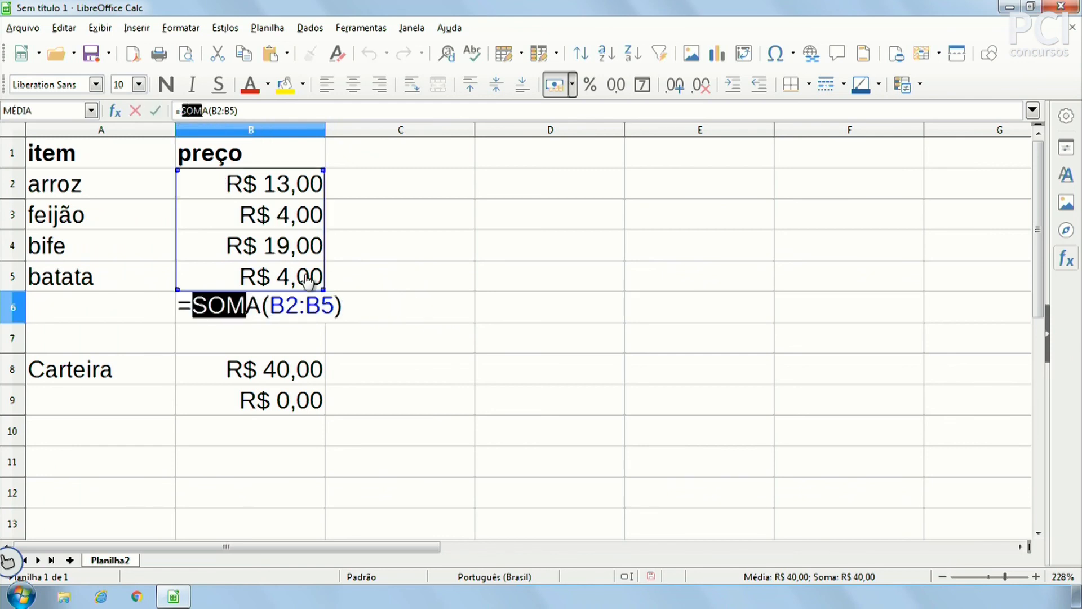
{"action": "key", "text": "Escape"}
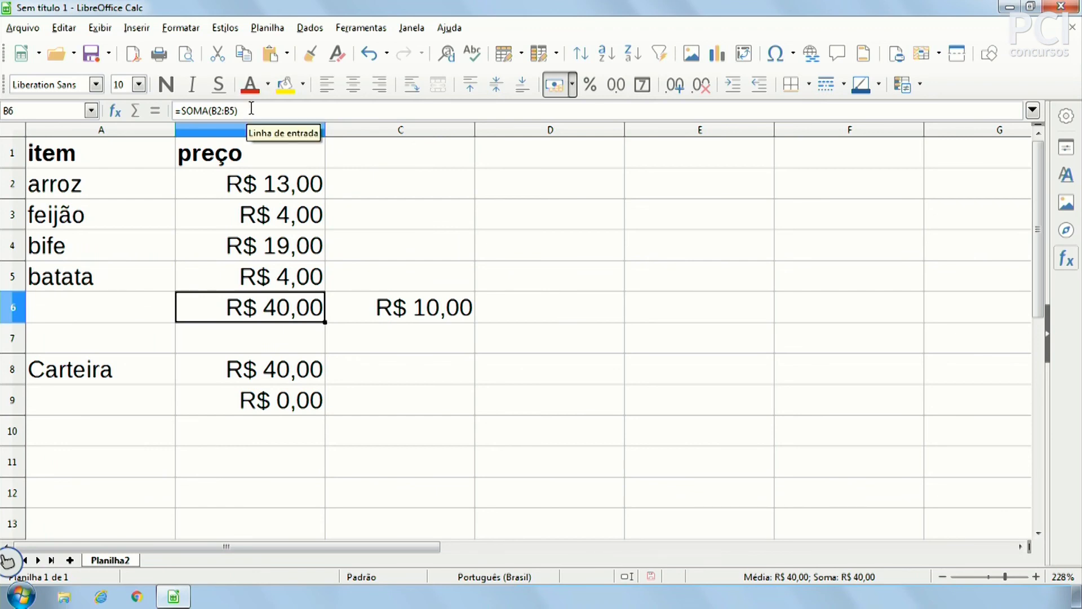
{"action": "left_click", "coordinate": [251, 110]}
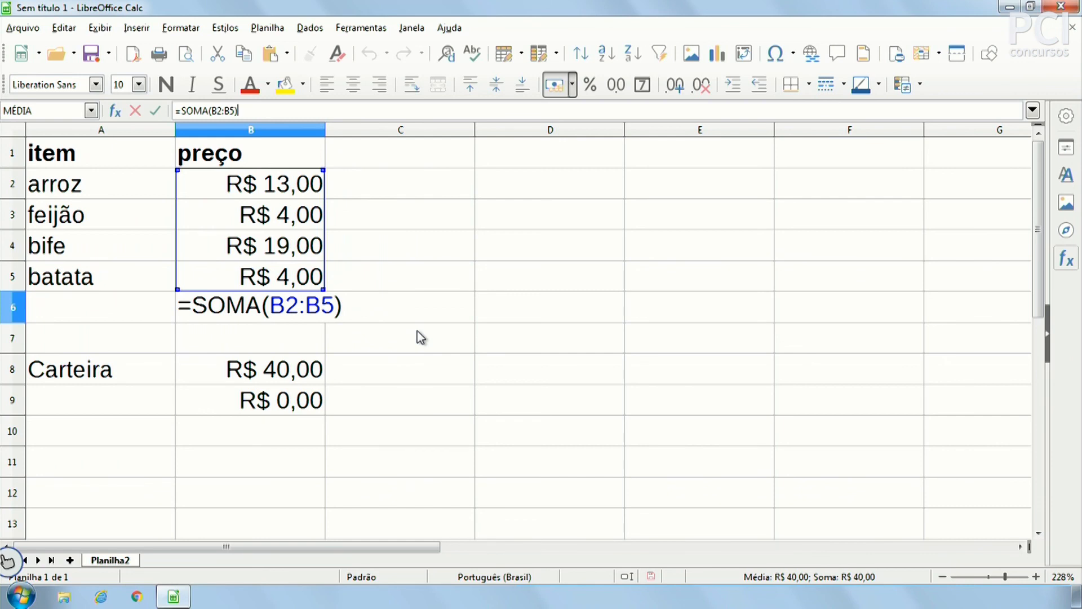
{"action": "key", "text": "Return"}
{"action": "left_click", "coordinate": [433, 338]}
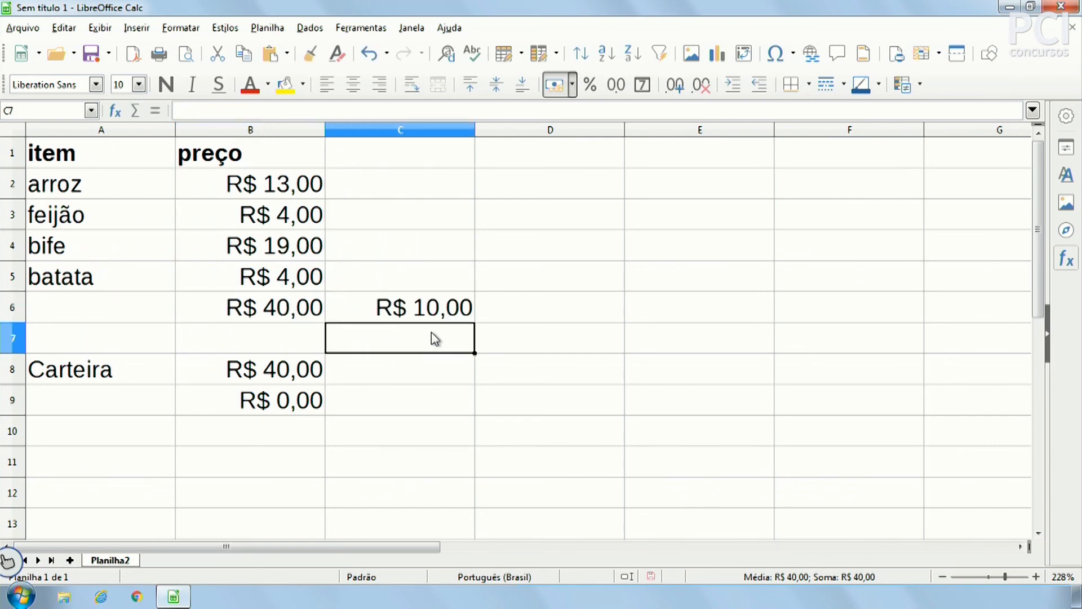